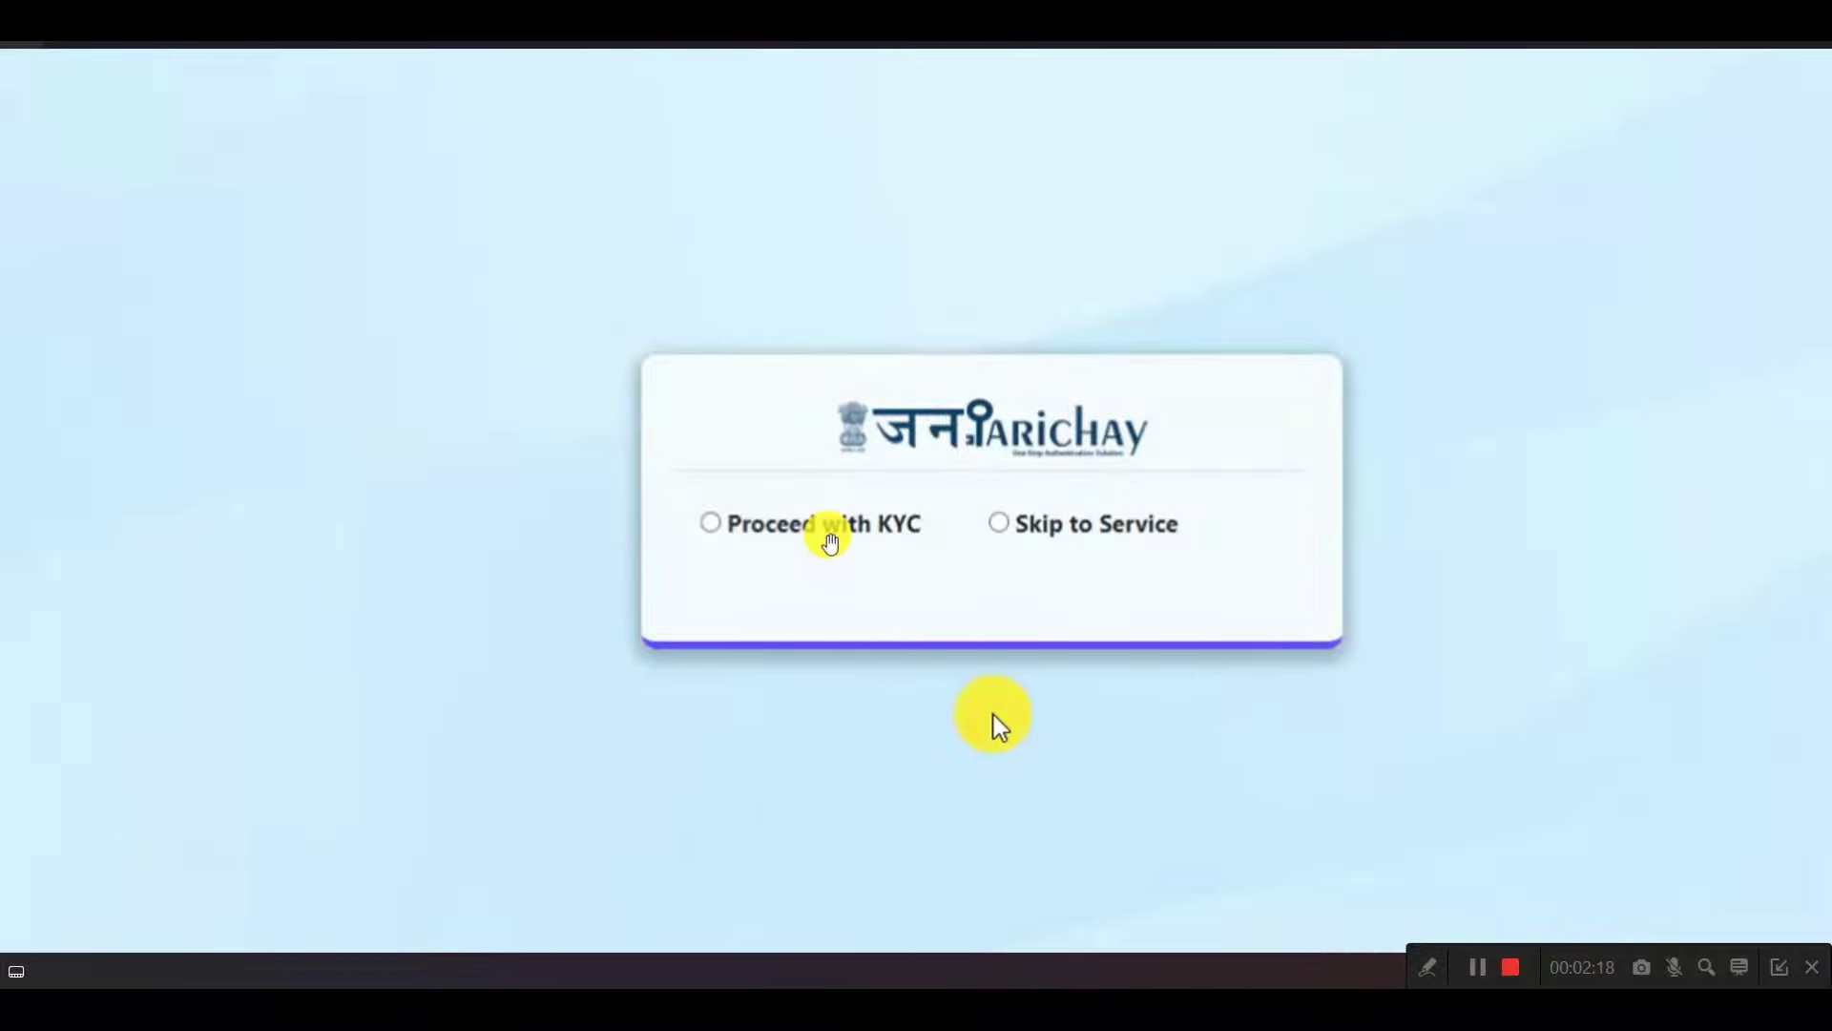
- Proceed with KYC and sign in to MeriPehchaan using the mobile option, verifying with the OTP sent to the registered mobile
click(709, 534)
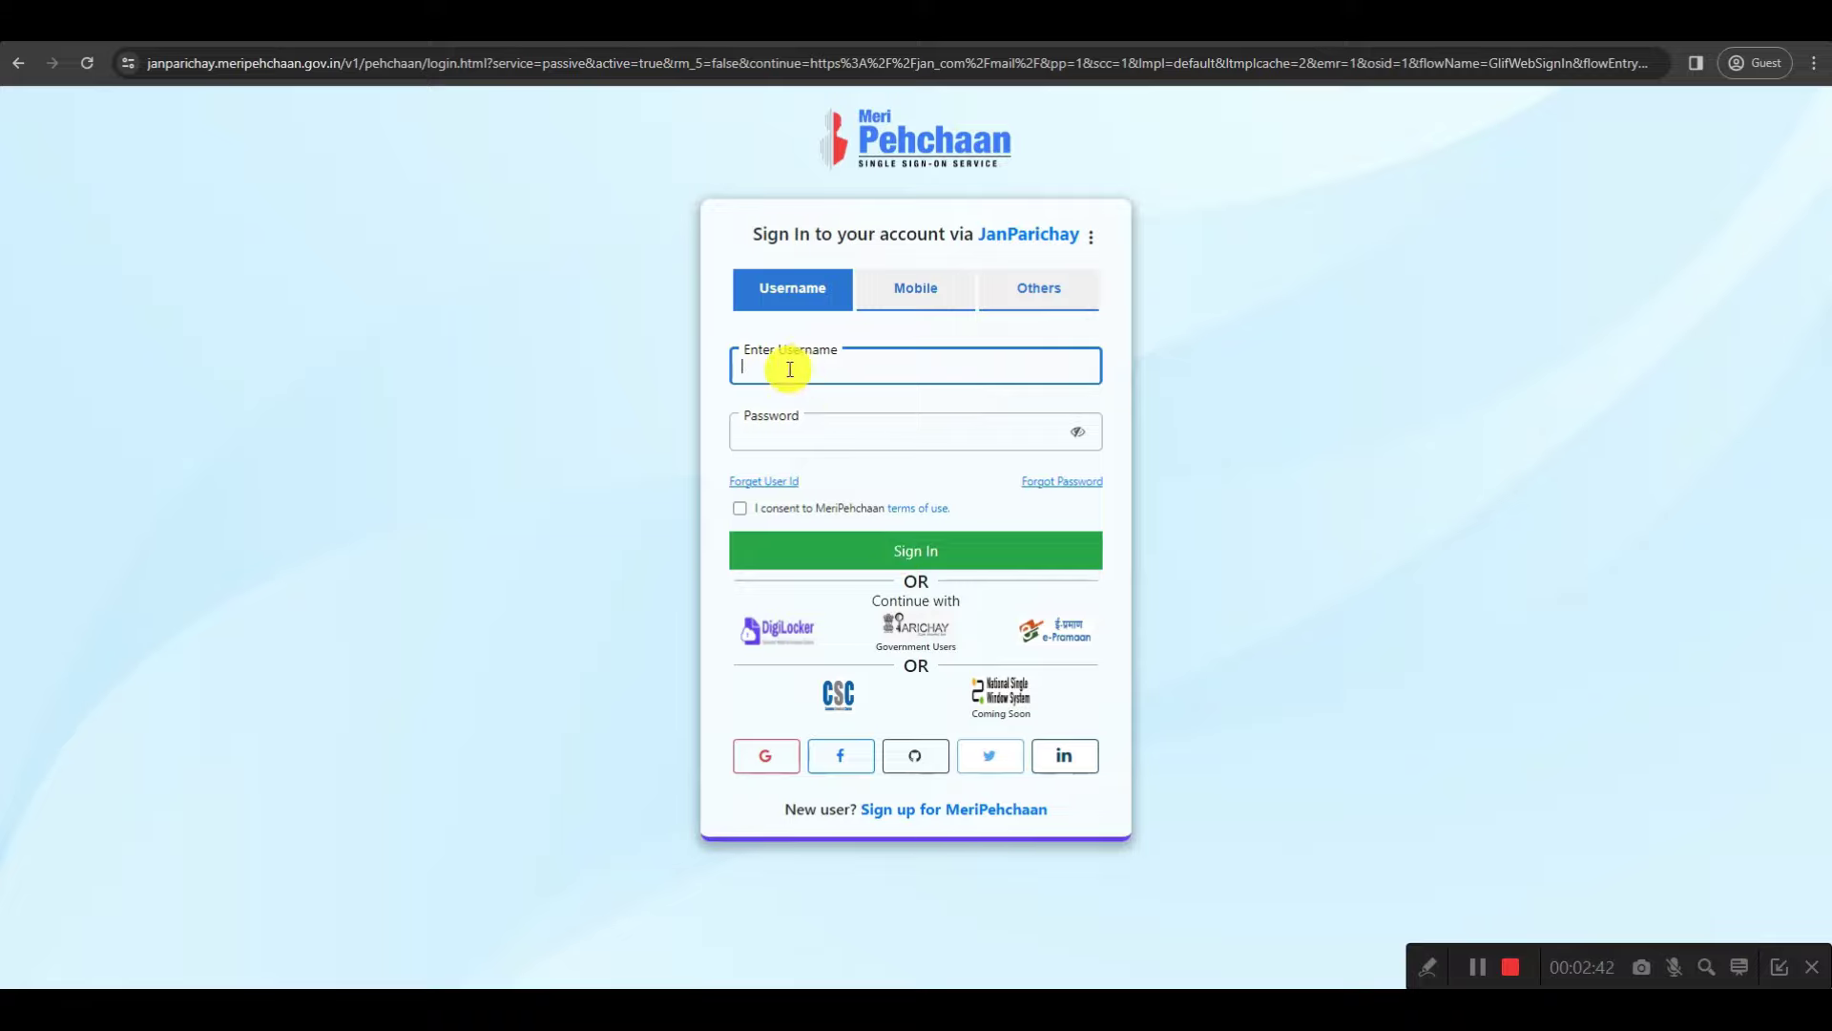
click(914, 295)
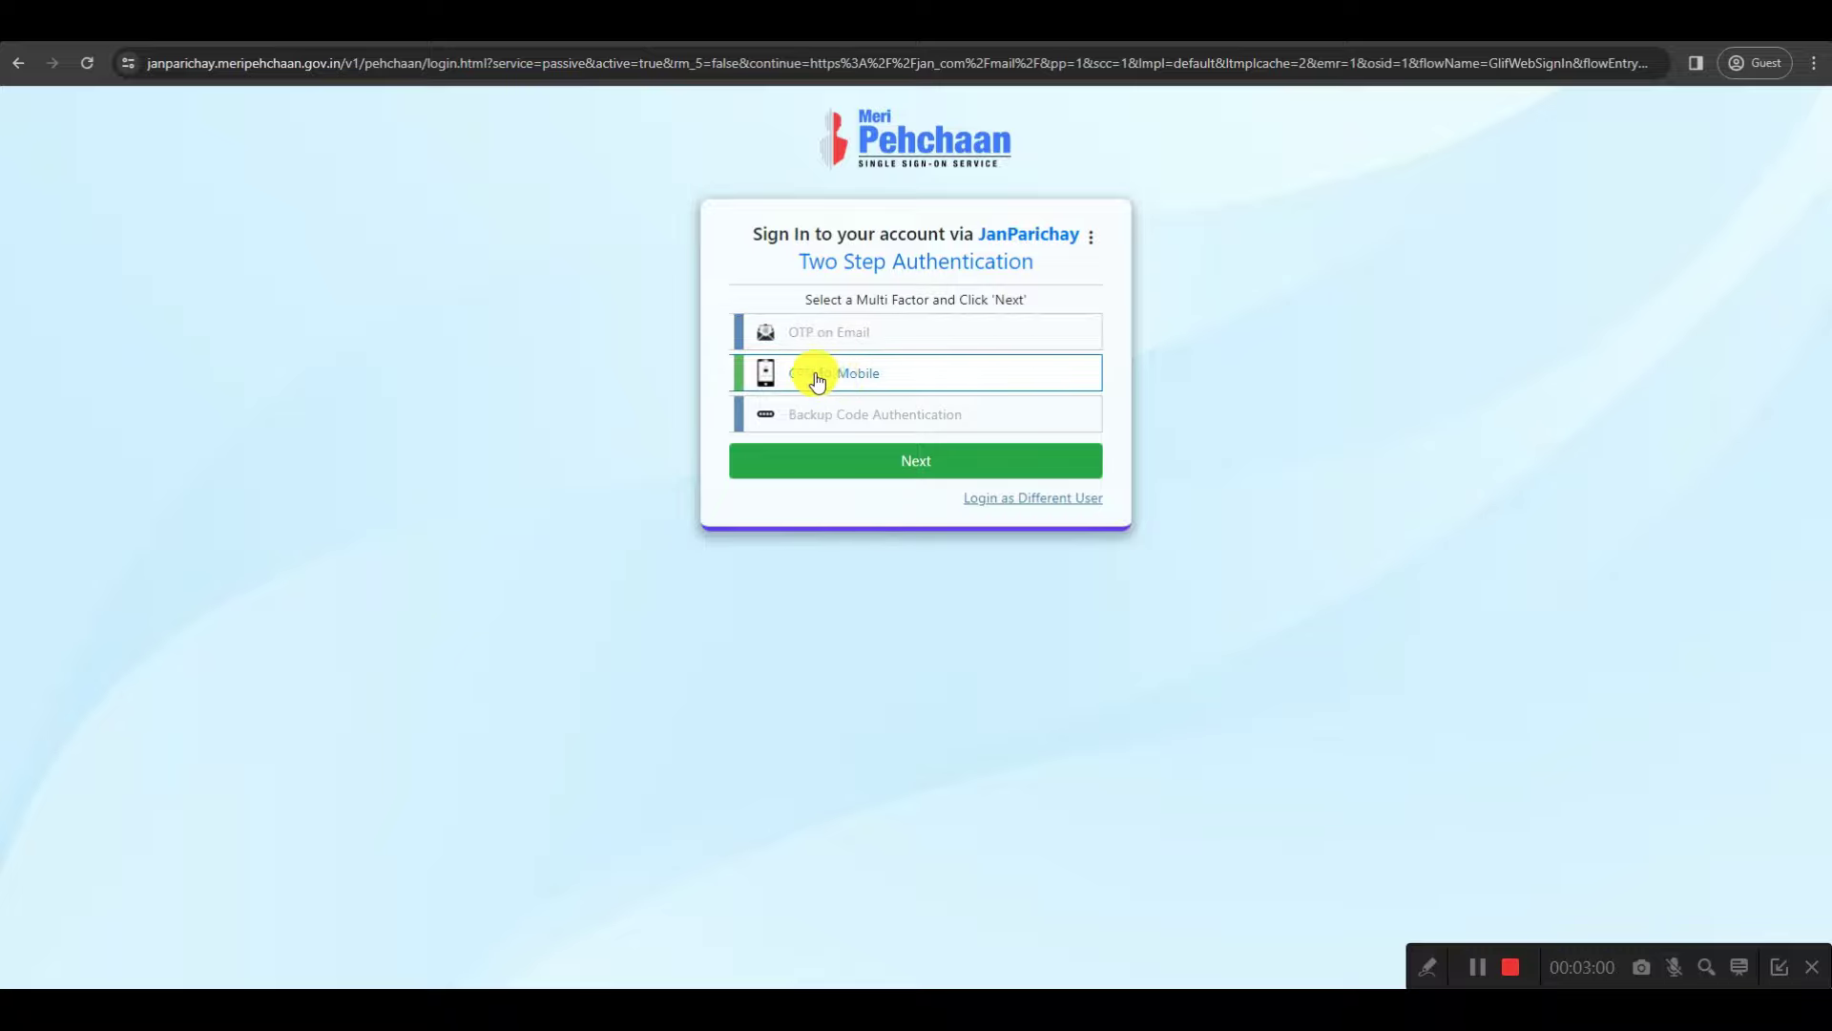
click(928, 462)
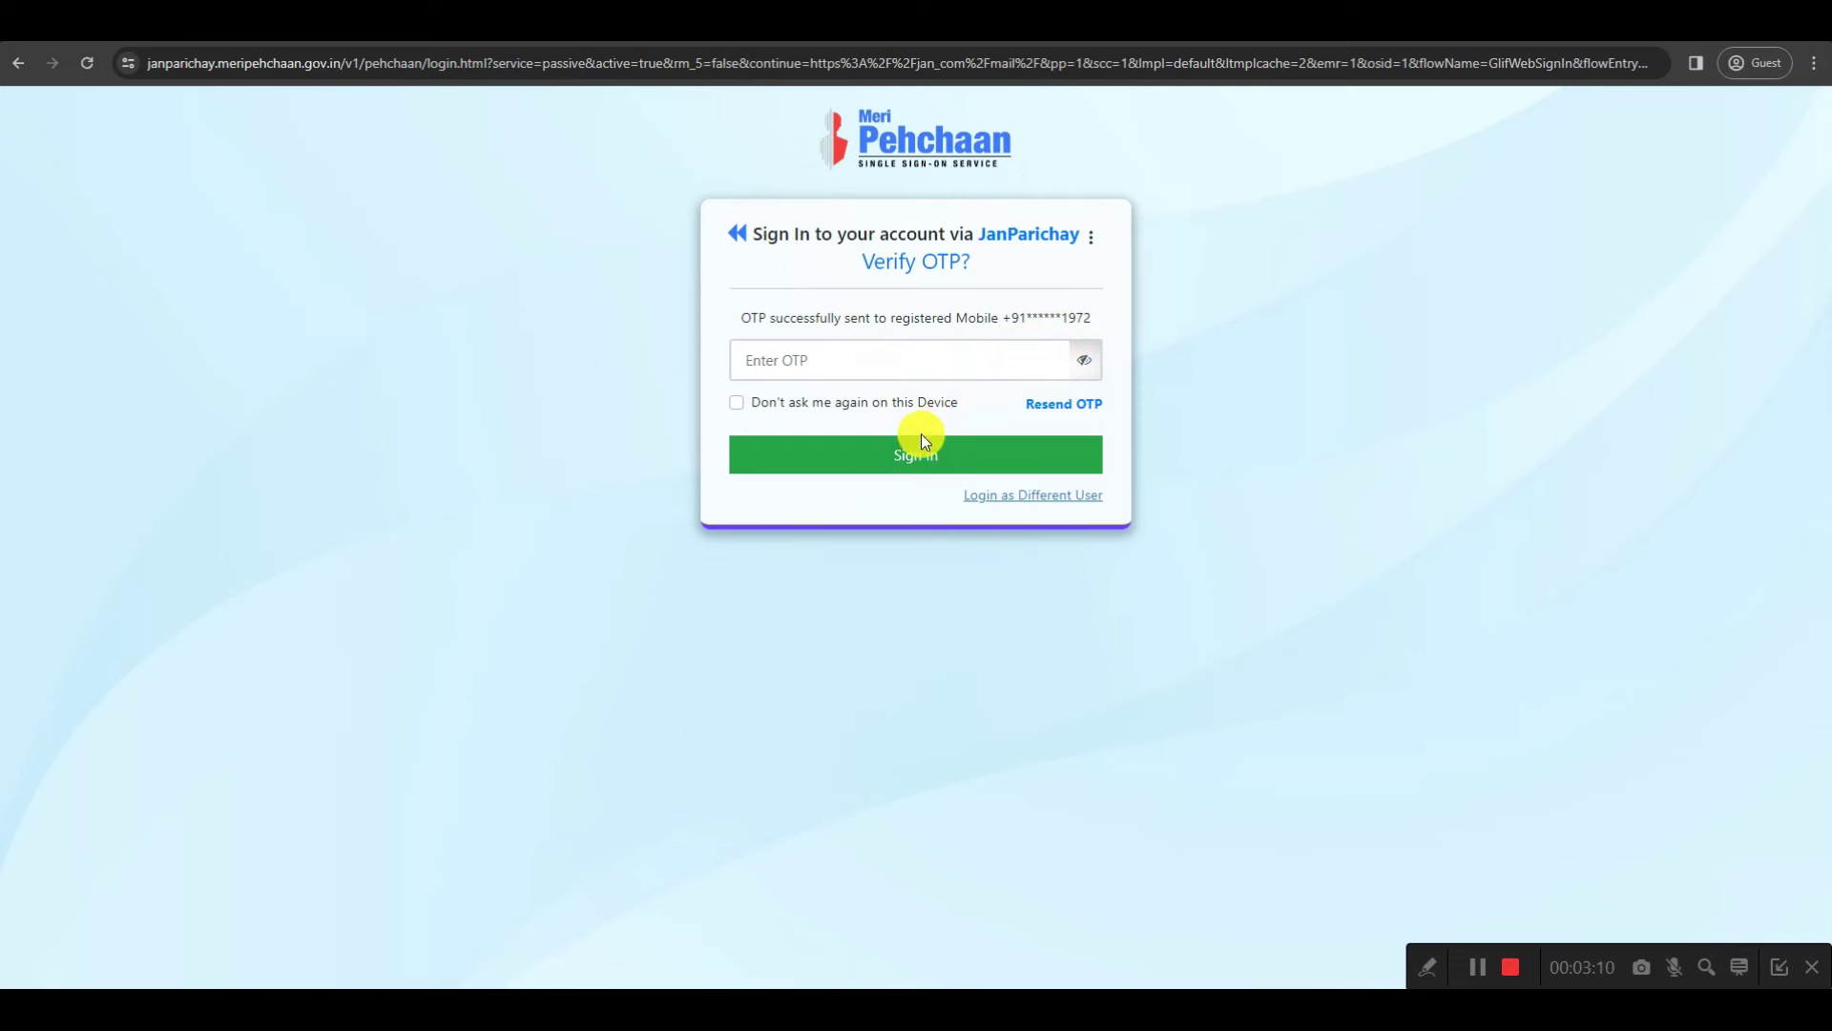
click(1475, 964)
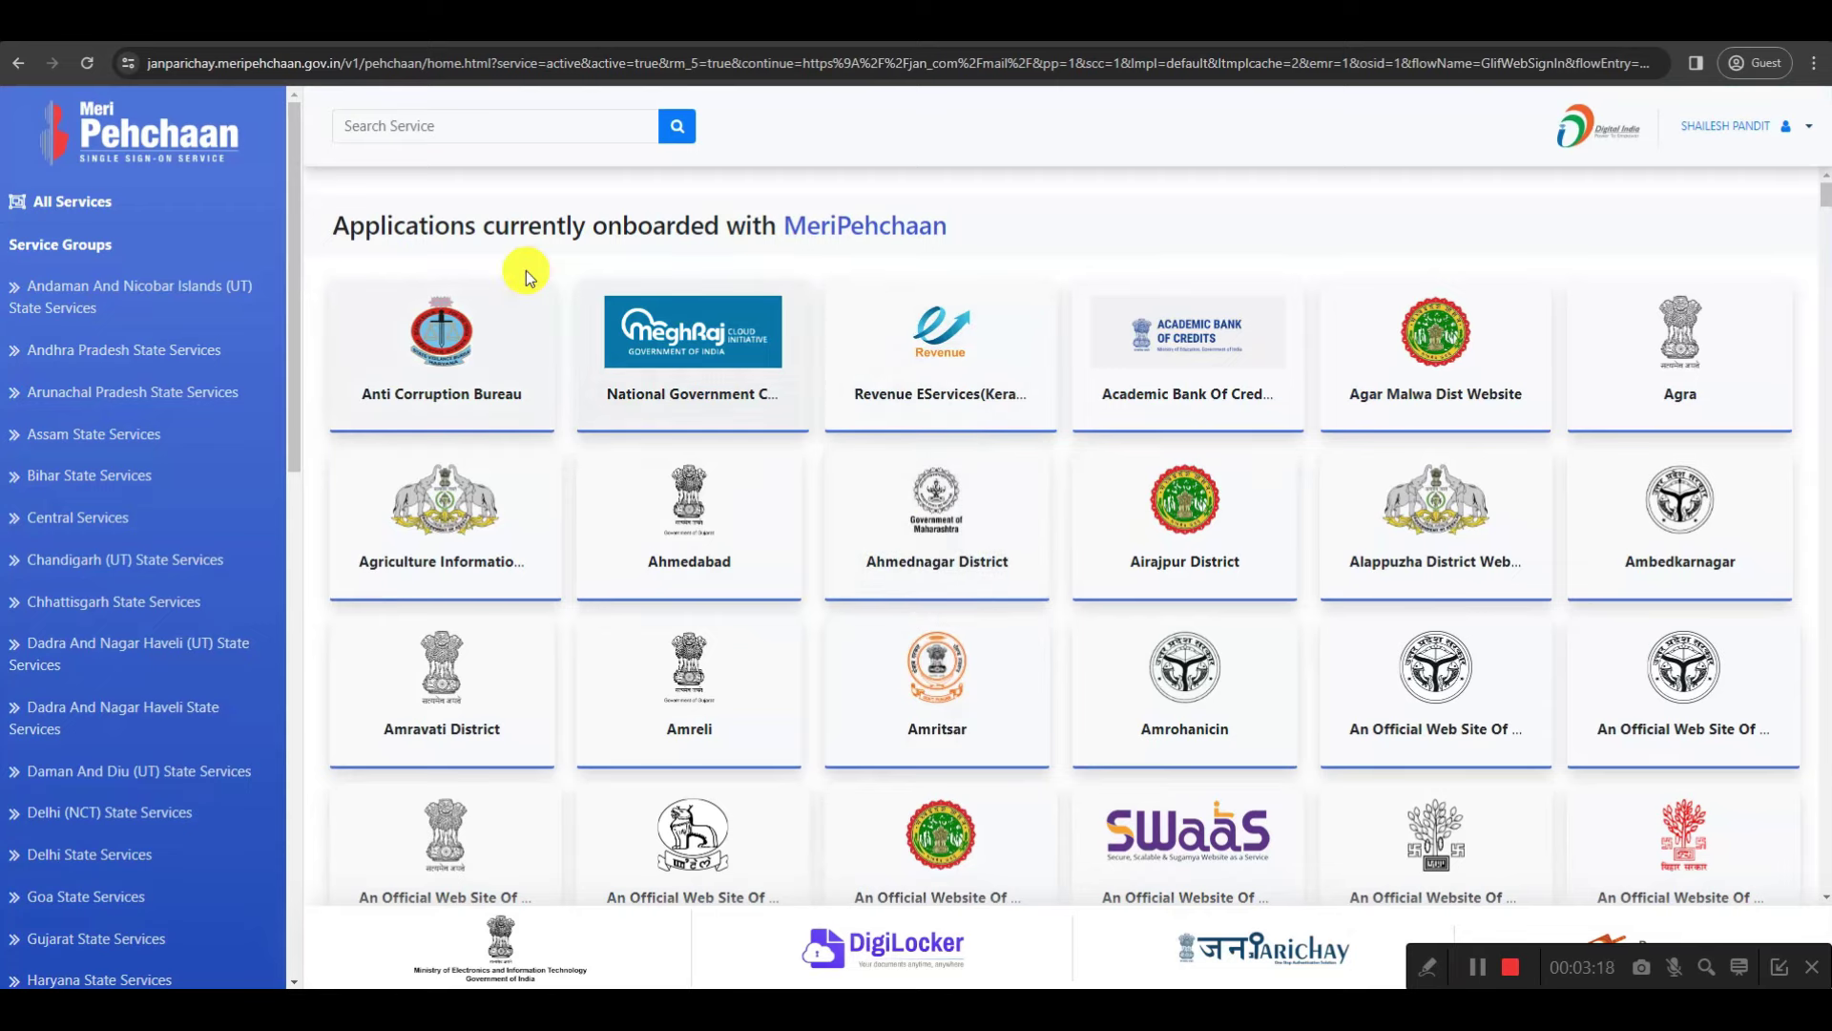
- Search the services for "ration card" and access the Bihar Ration Card Online Production service
click(421, 131)
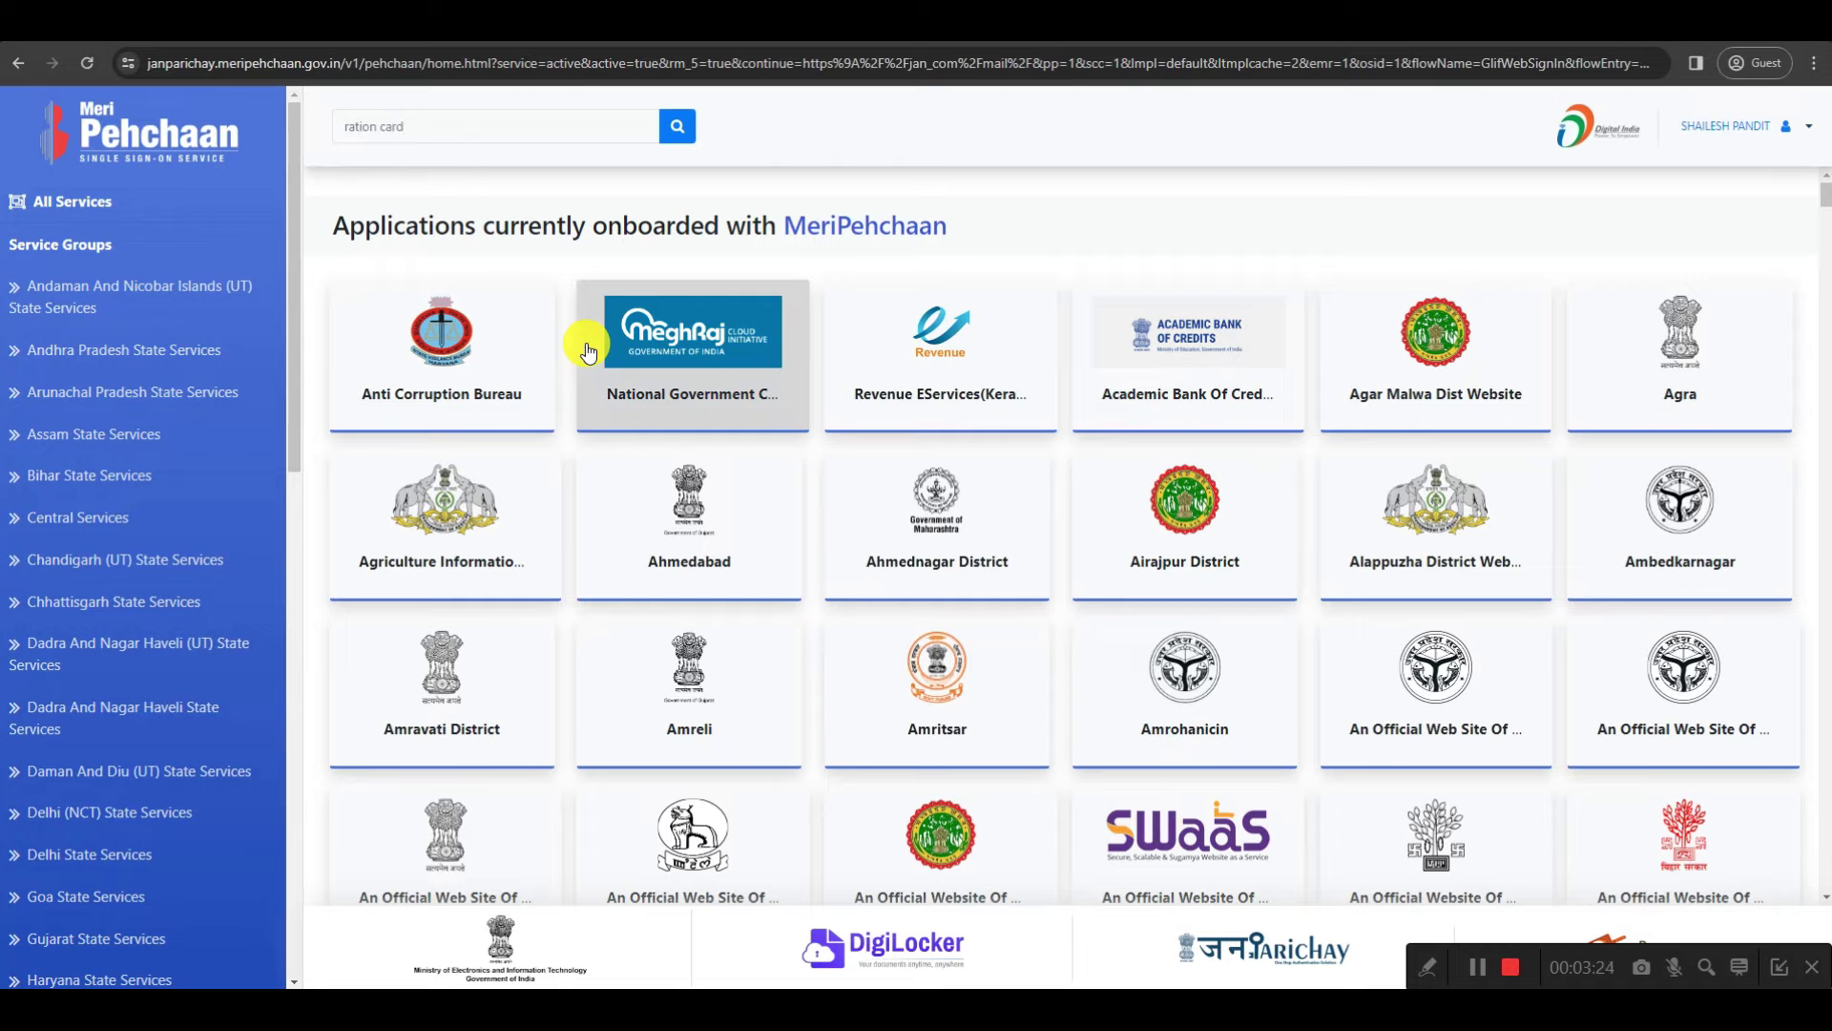
click(677, 125)
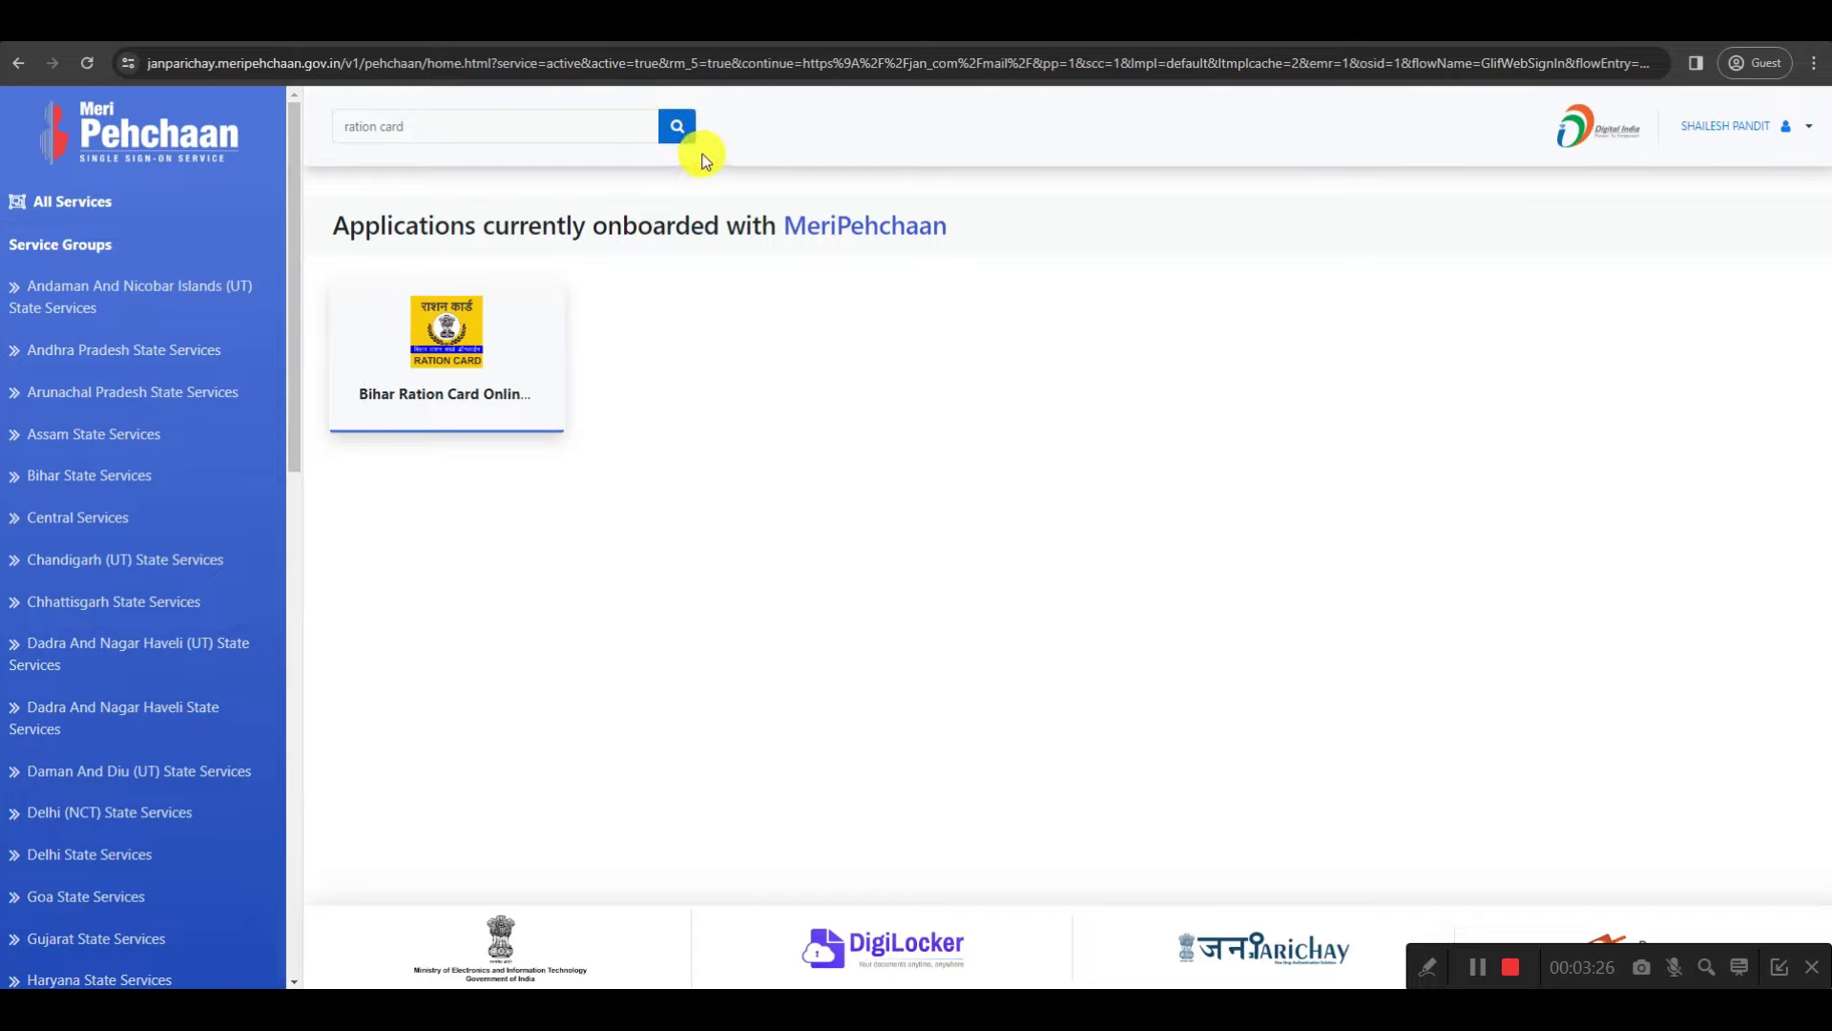
click(479, 405)
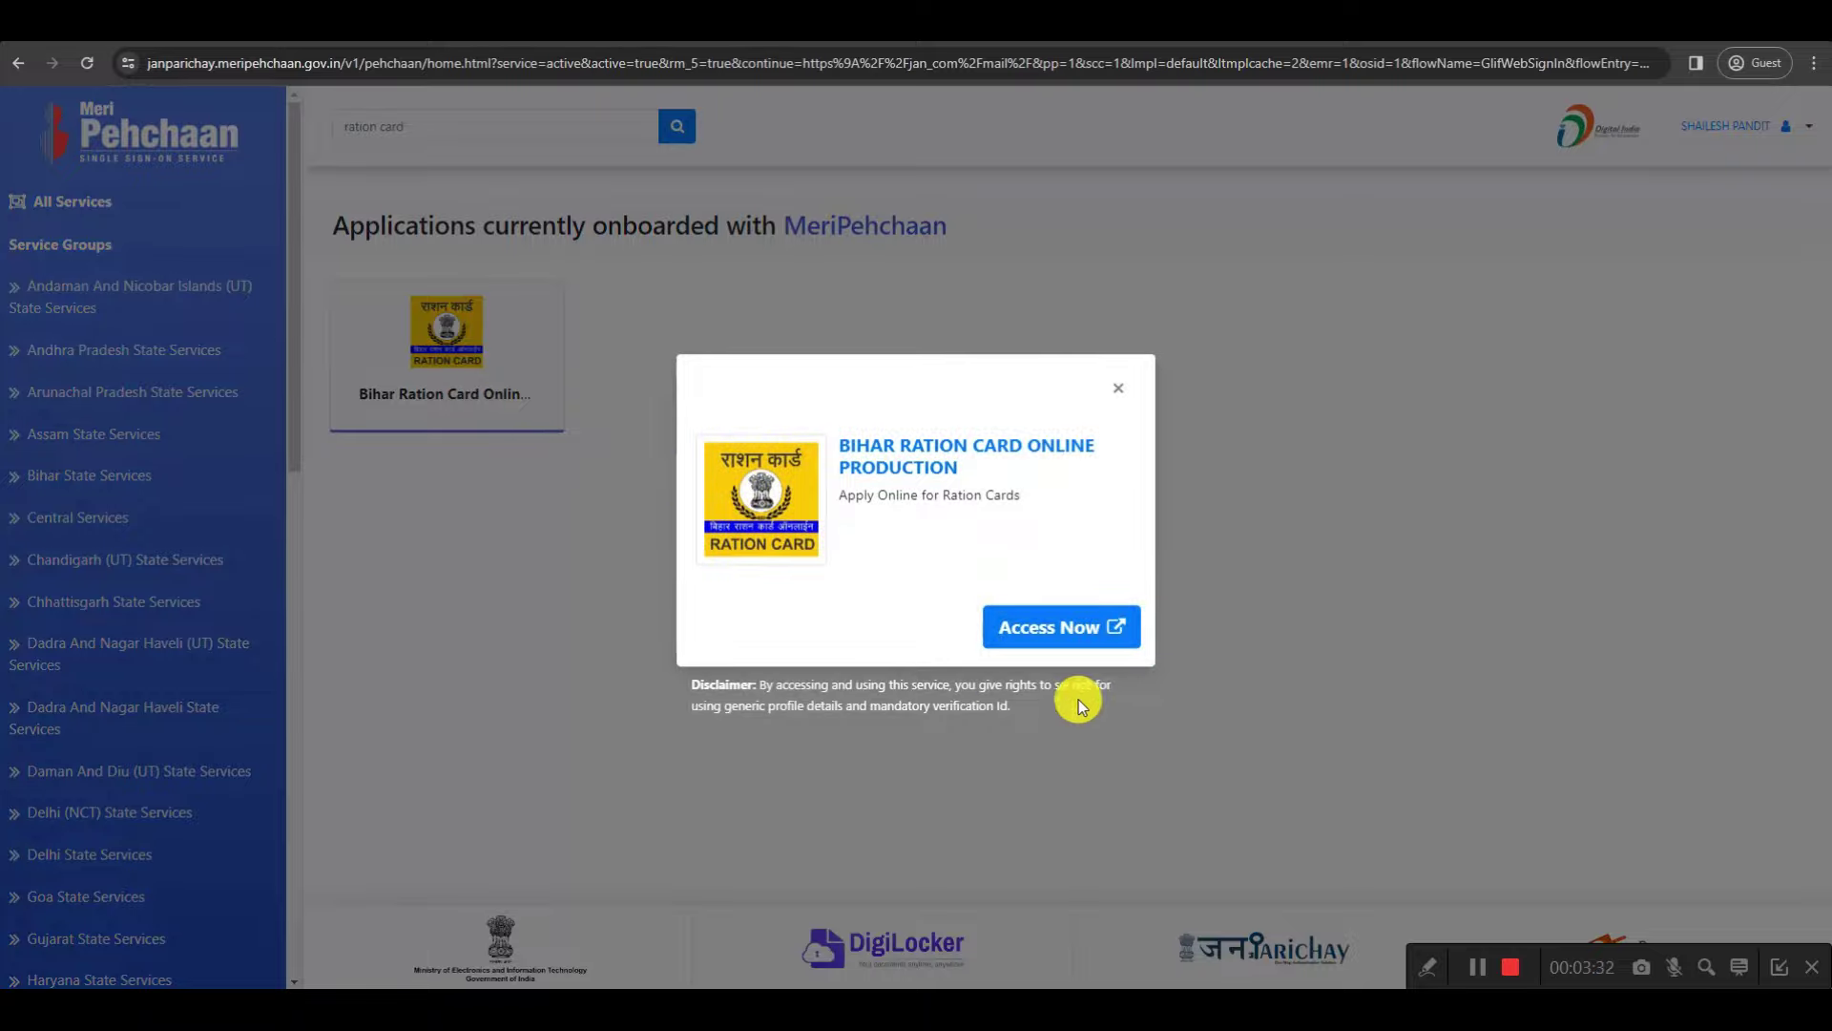
click(1063, 645)
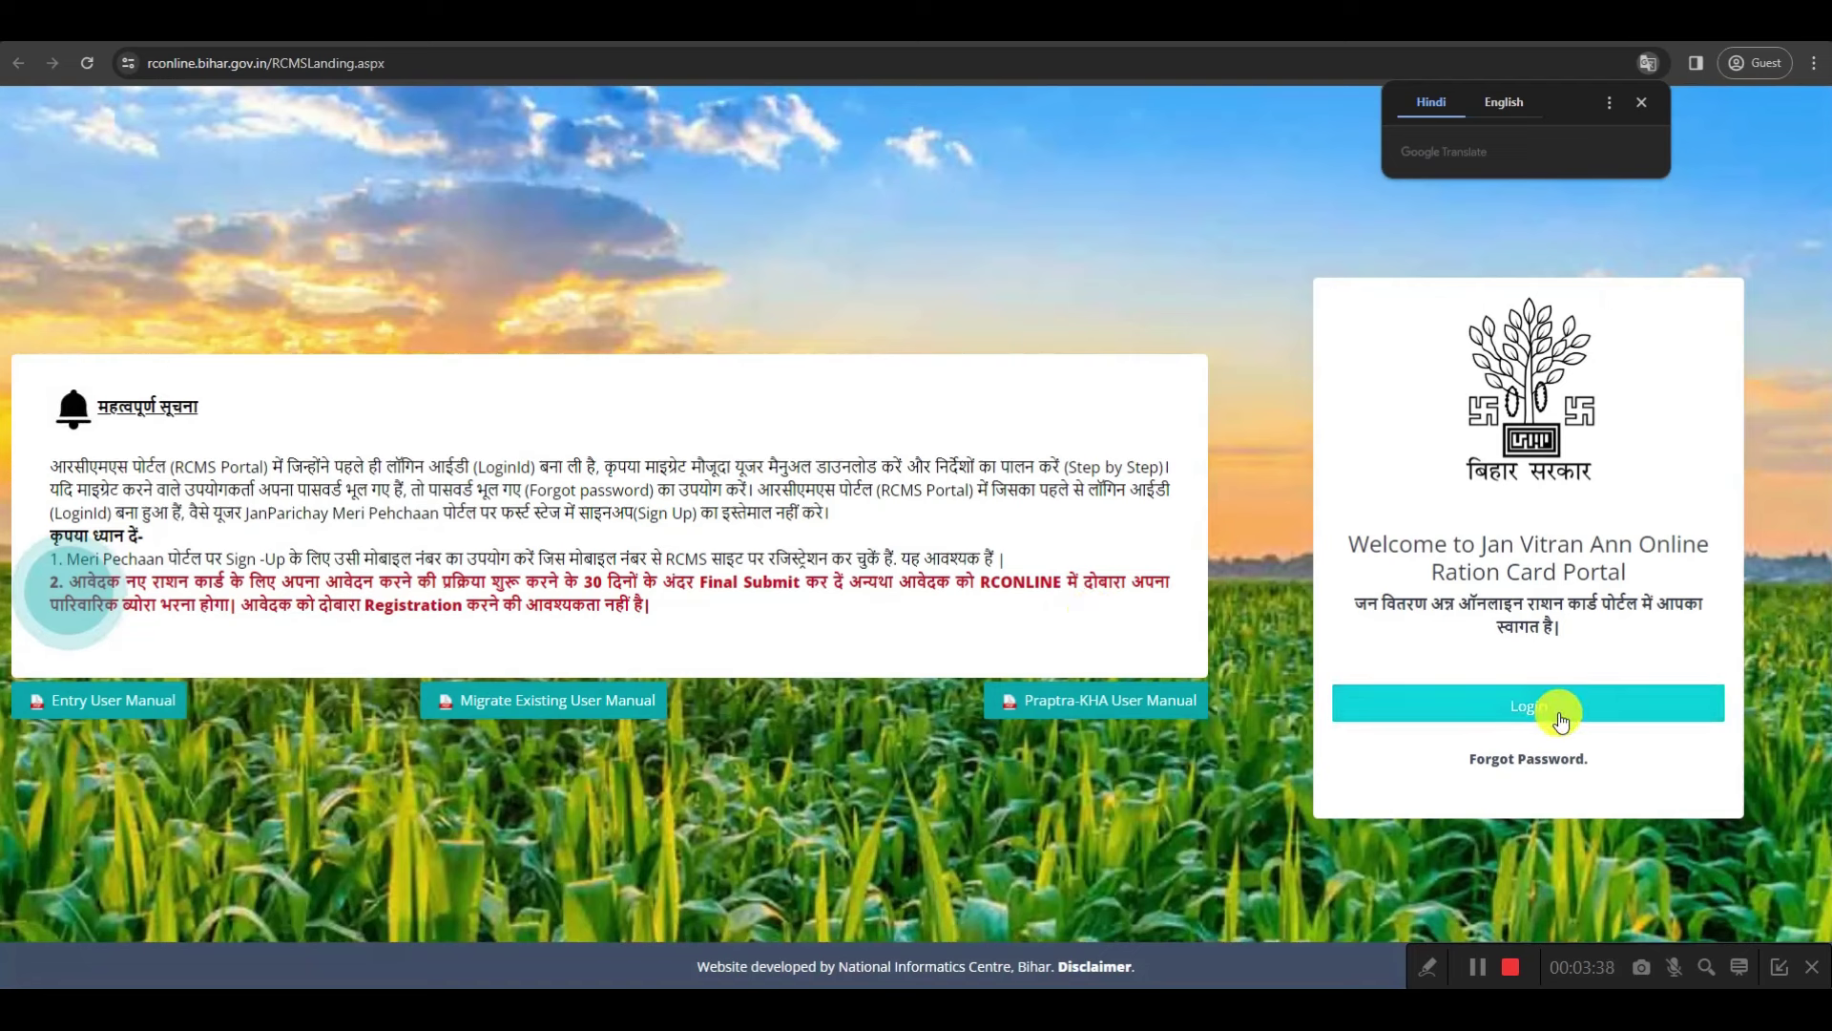
- Log in to the Jan Vitran Ann Online Ration Card Portal and submit the applicant registration form
click(1543, 707)
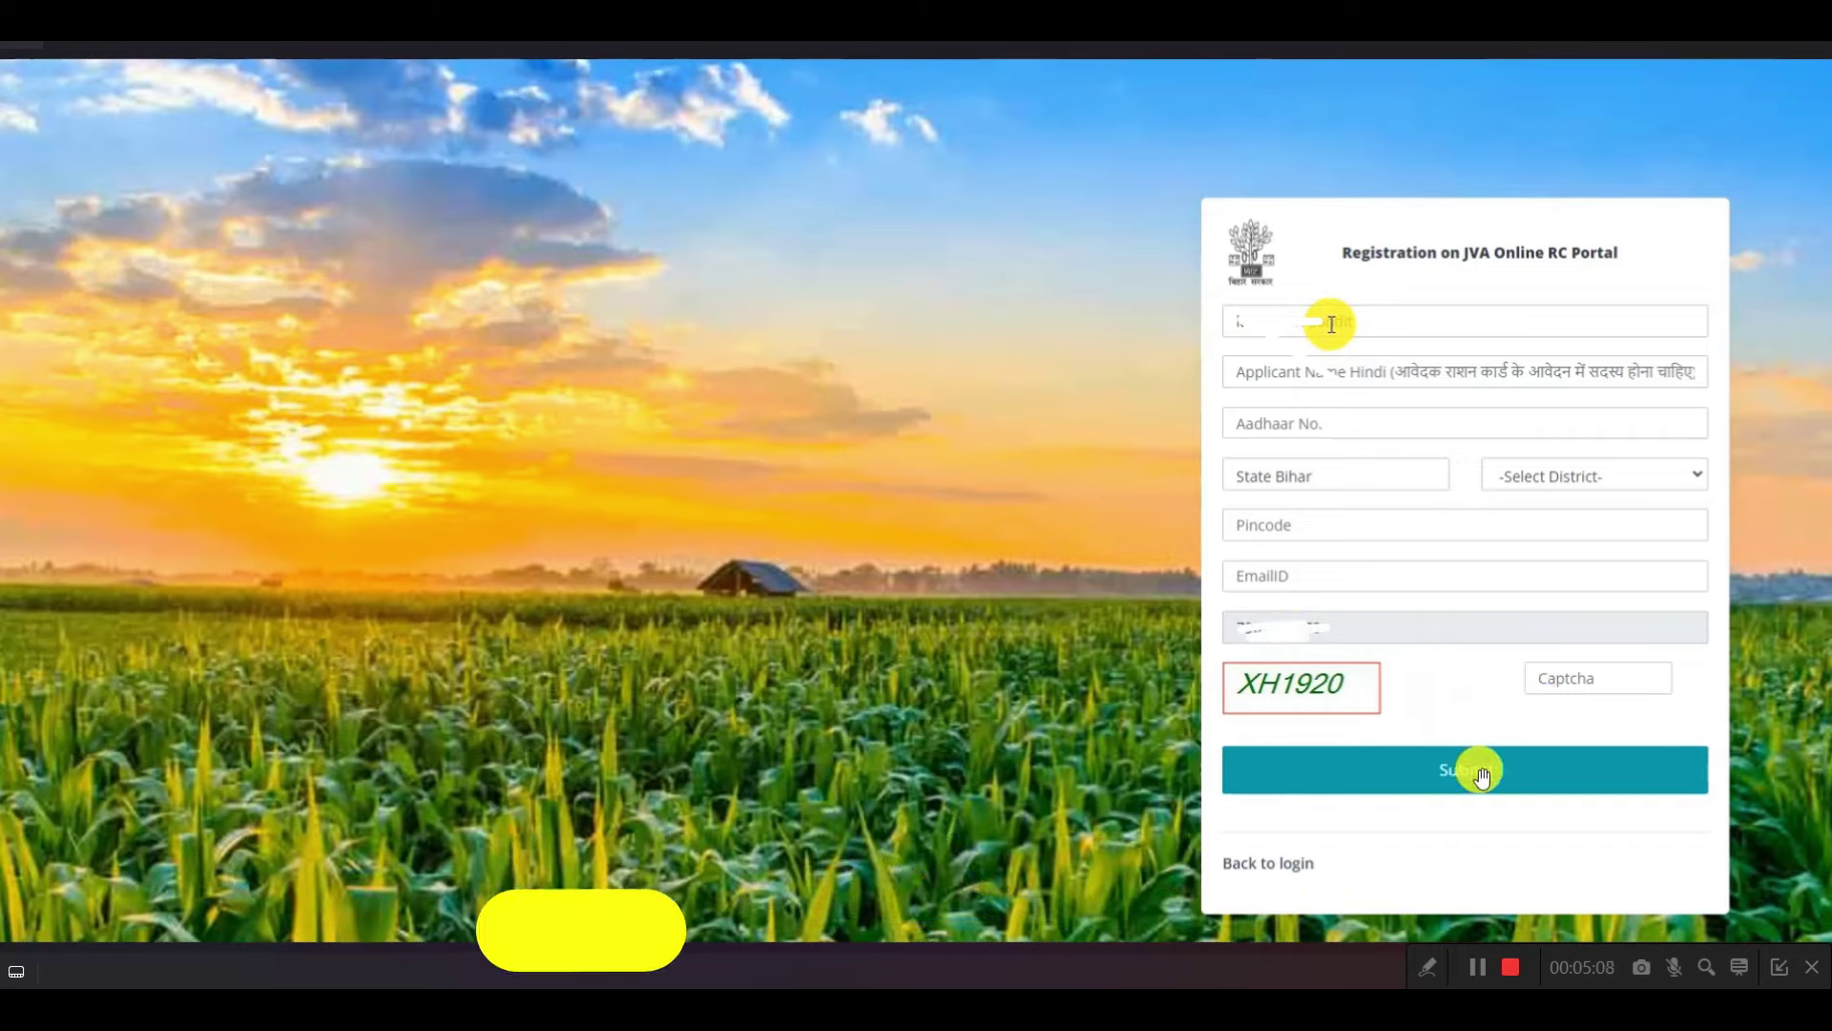
click(1477, 950)
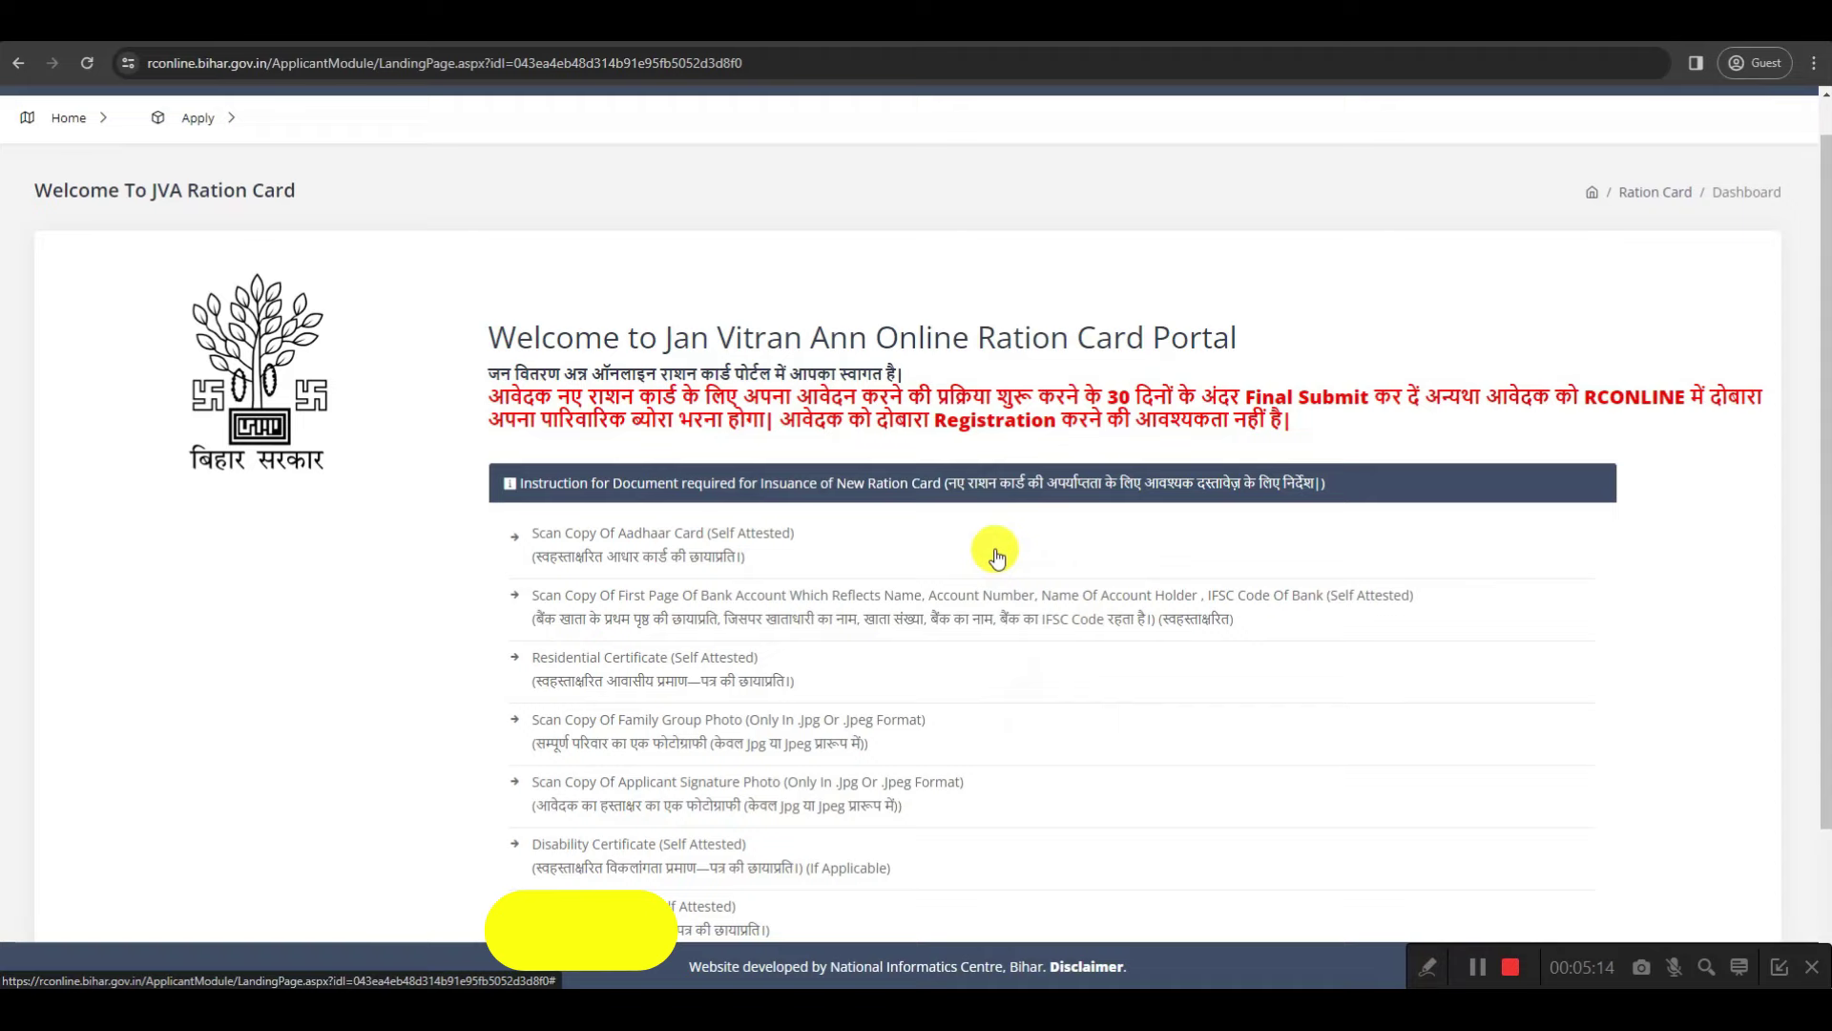
- Open the Apply For Correction form and search for the existing ration card by its number
click(198, 121)
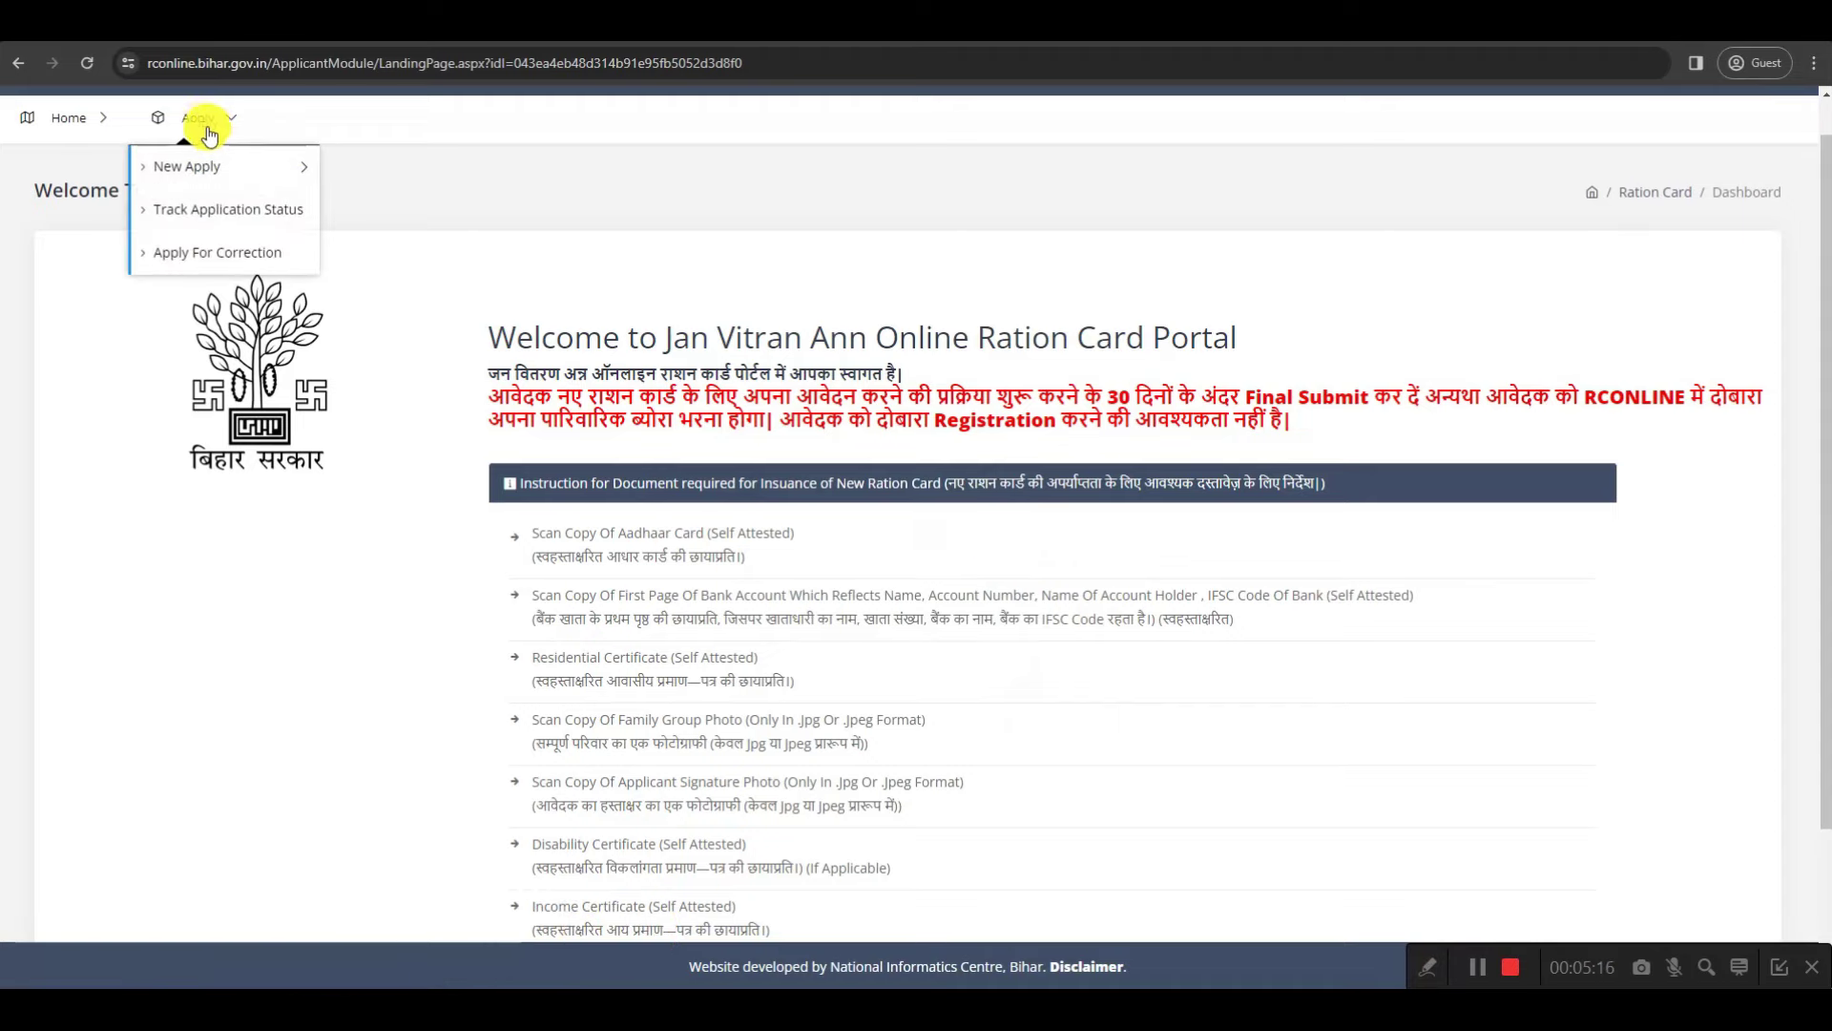
click(222, 256)
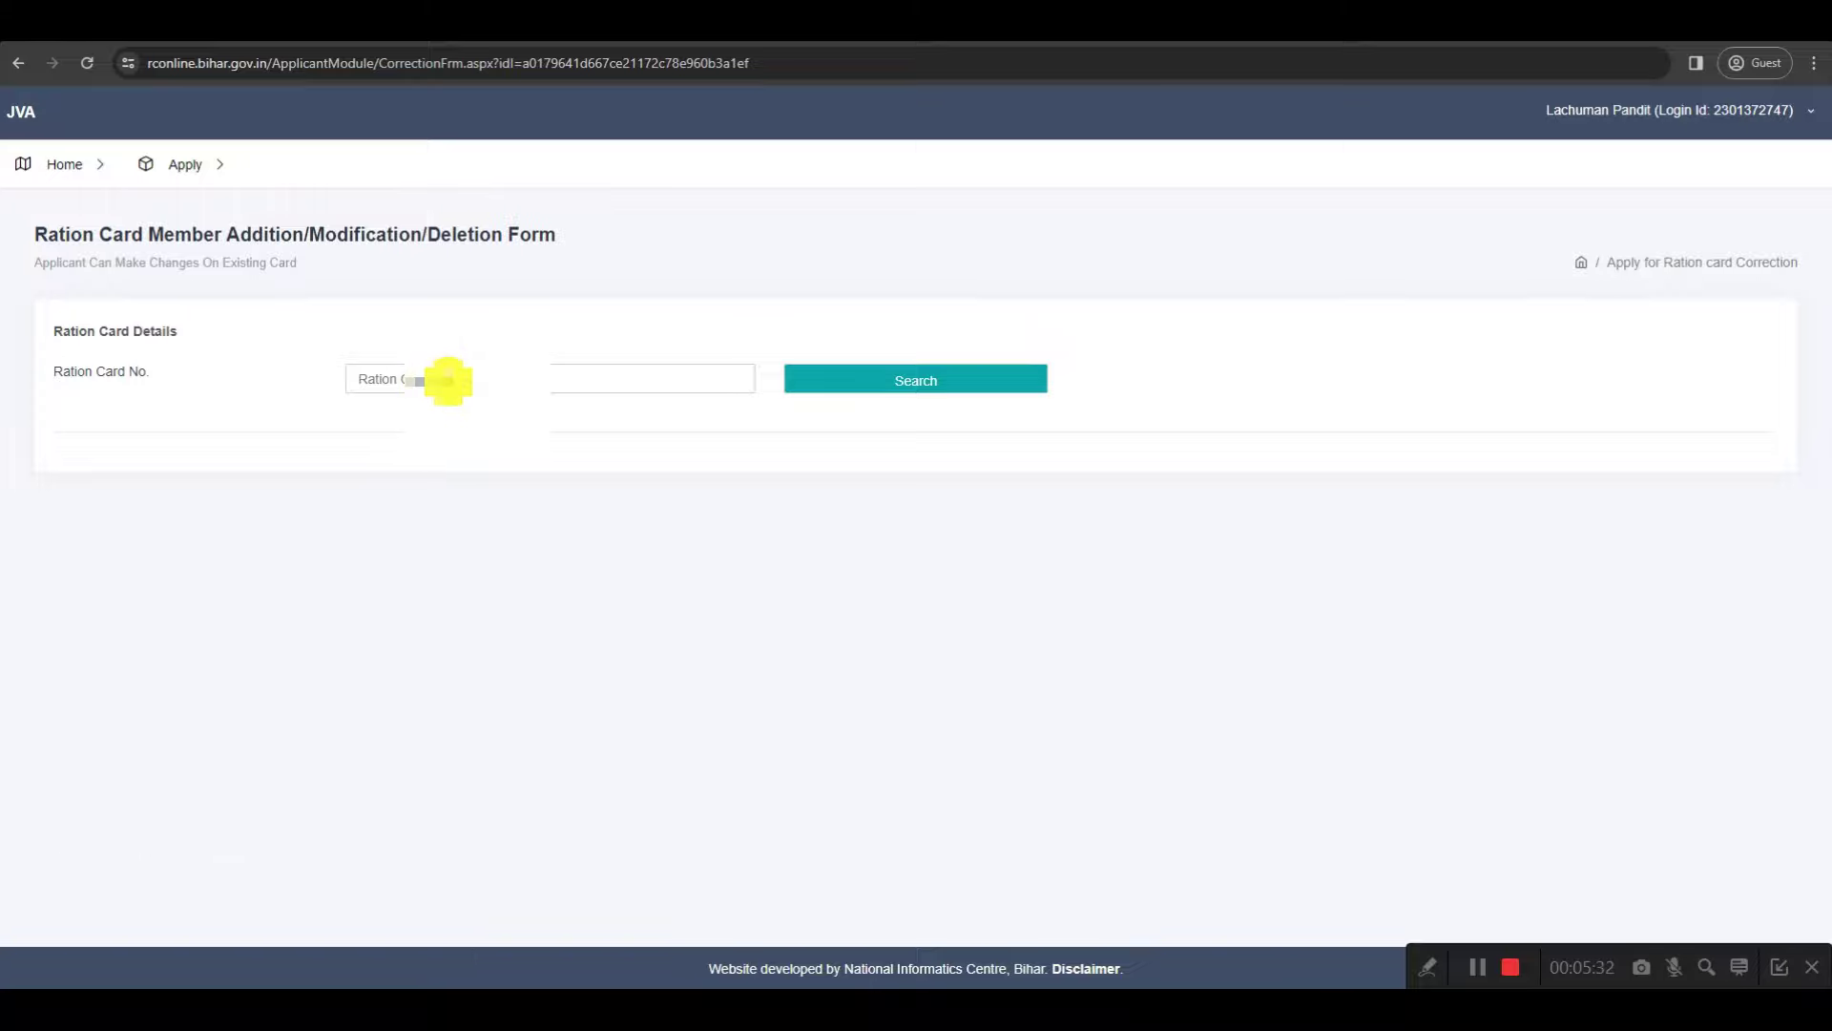
click(914, 383)
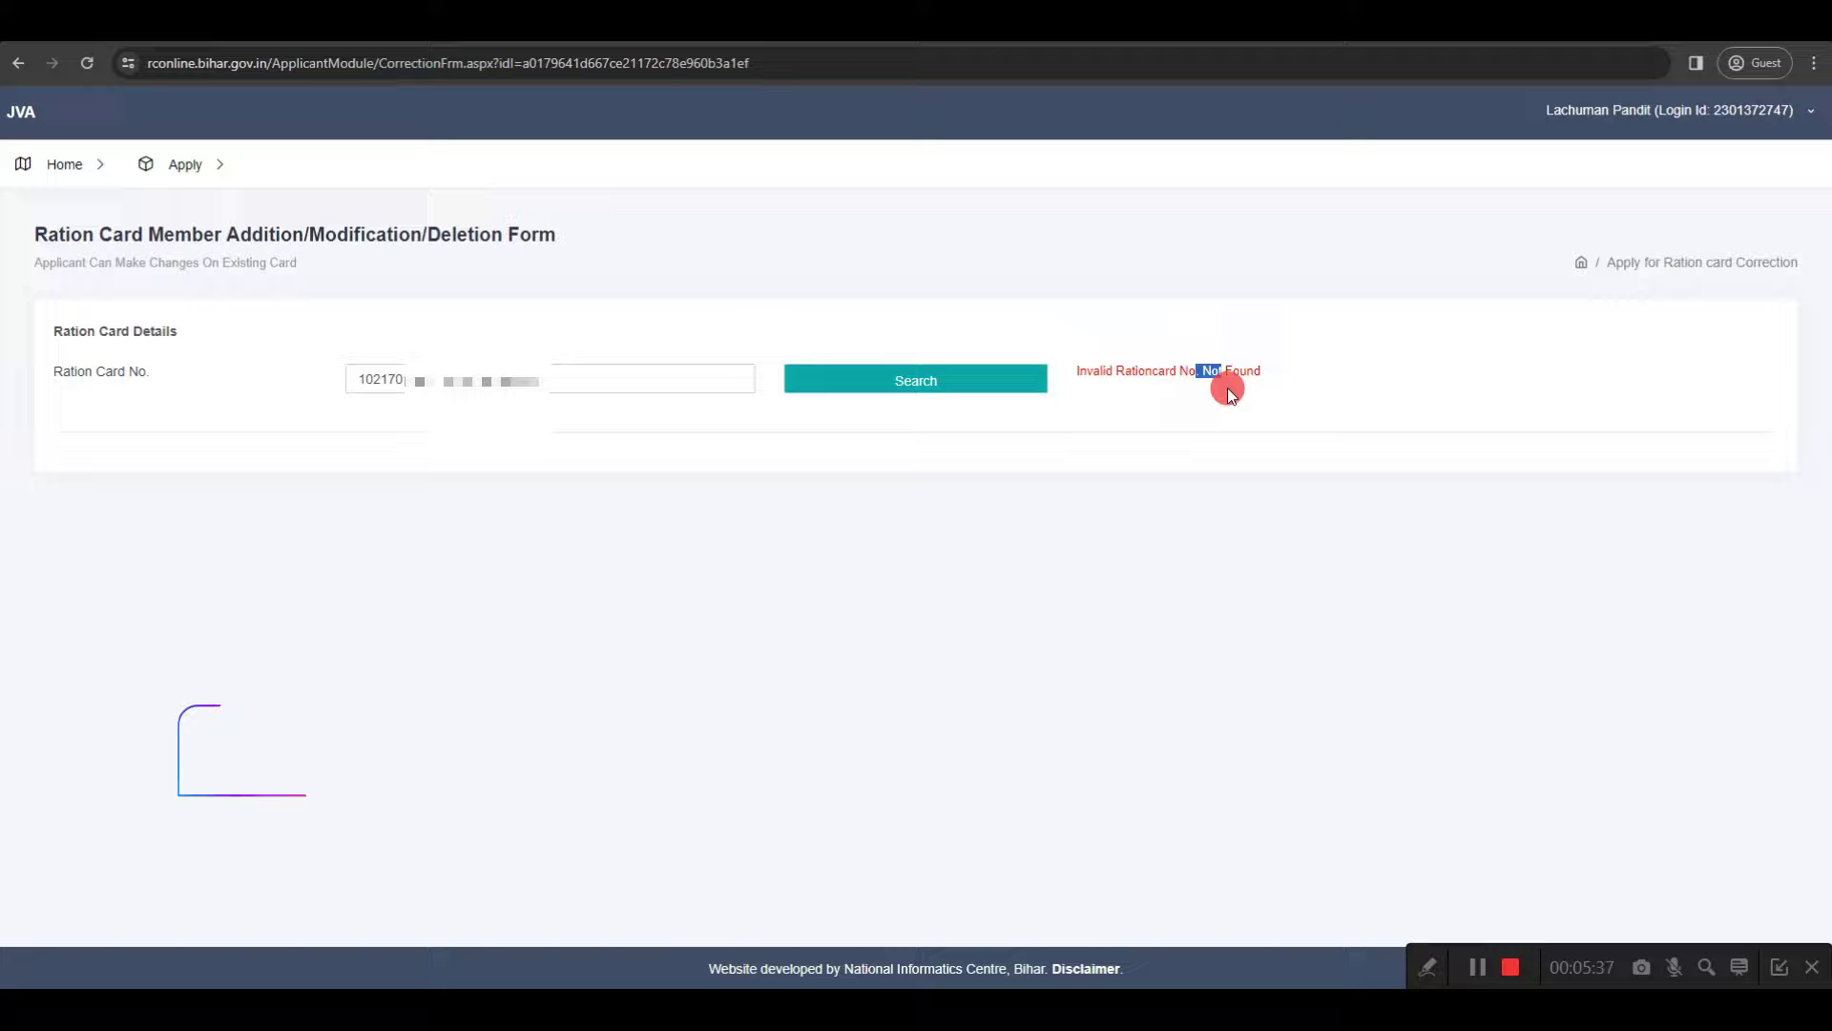
drag(1227, 388, 1279, 379)
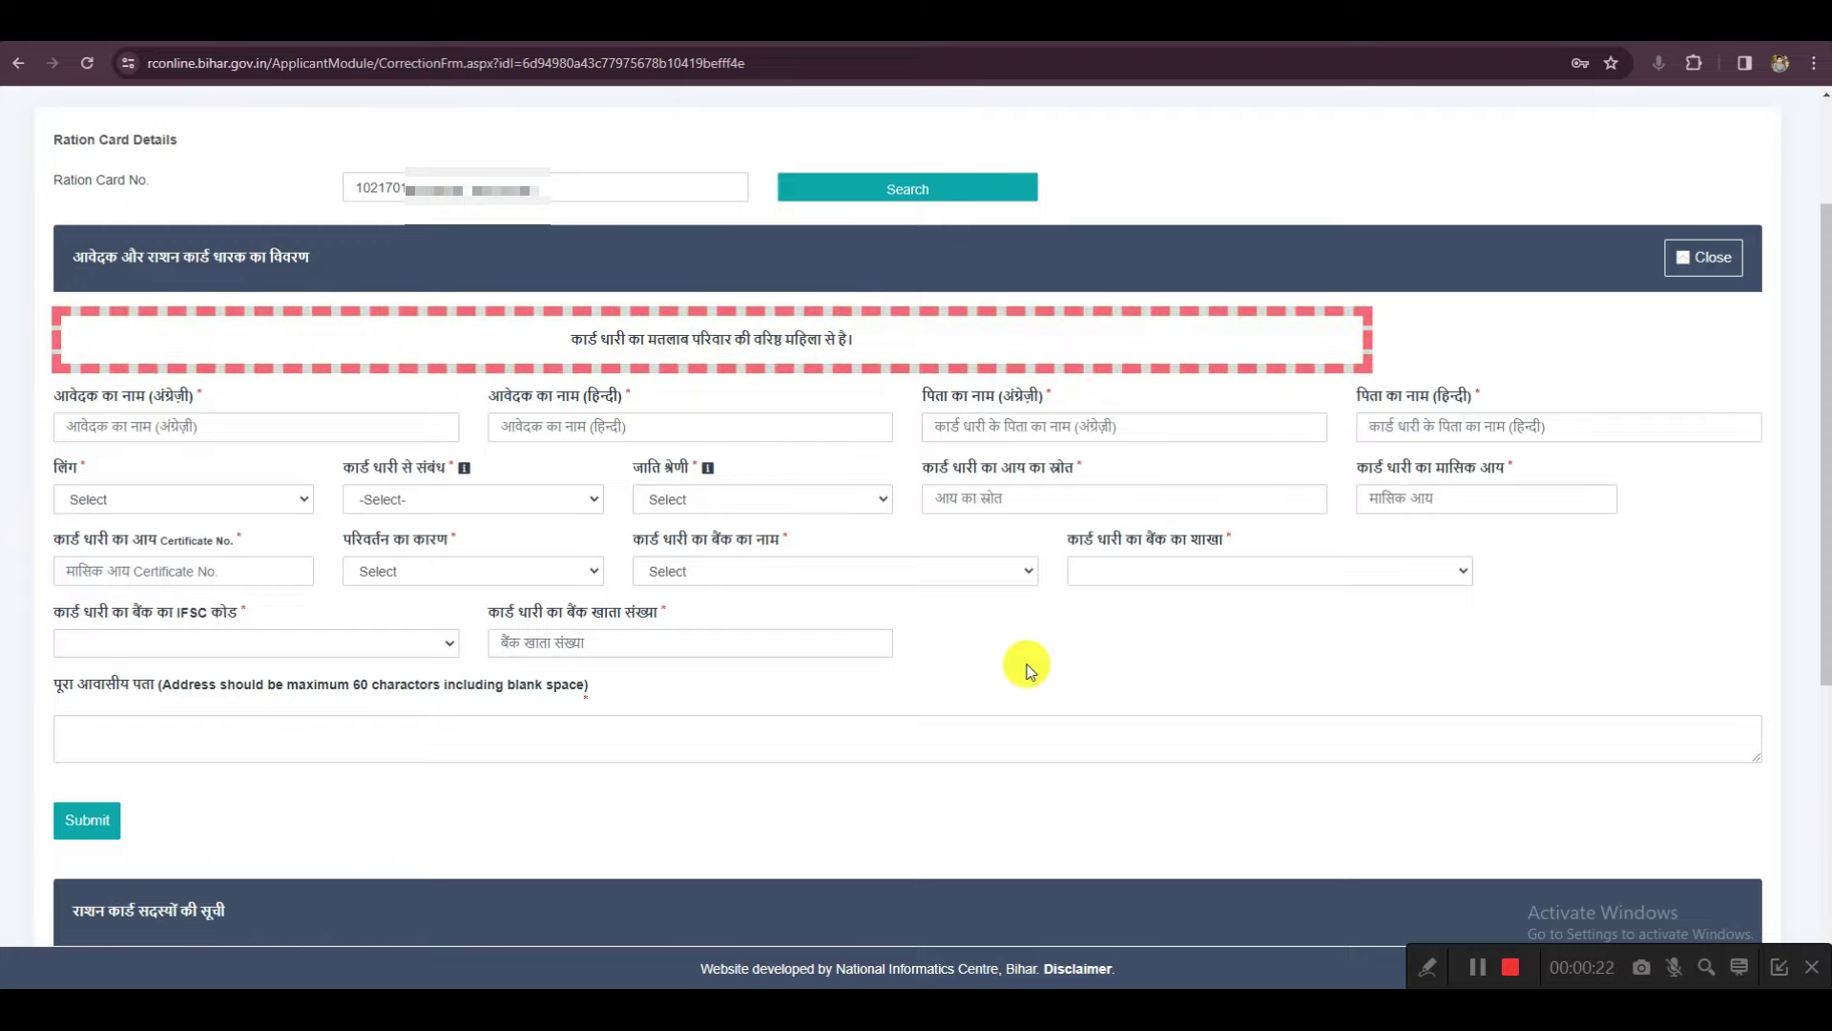
- Consult the family member list in the ration card details and set the applicant's gender (लिंग) to महिला
key(alt+Tab)
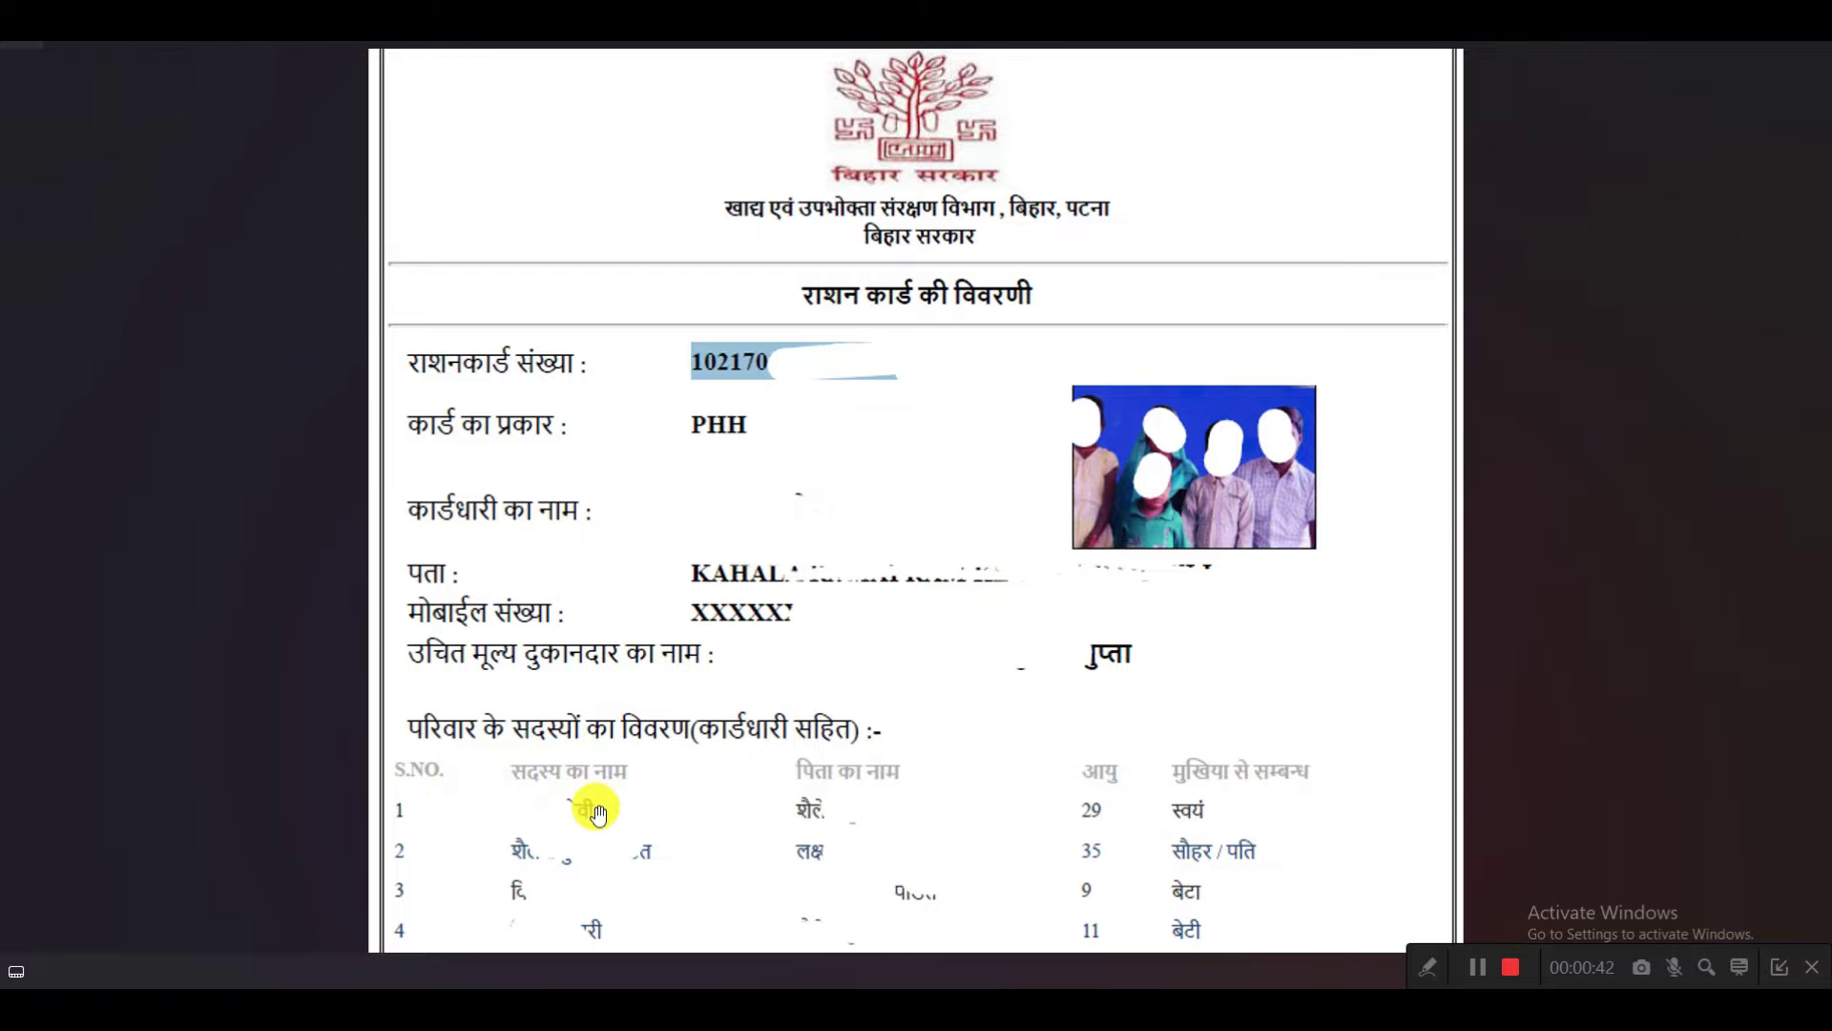
key(alt+Tab)
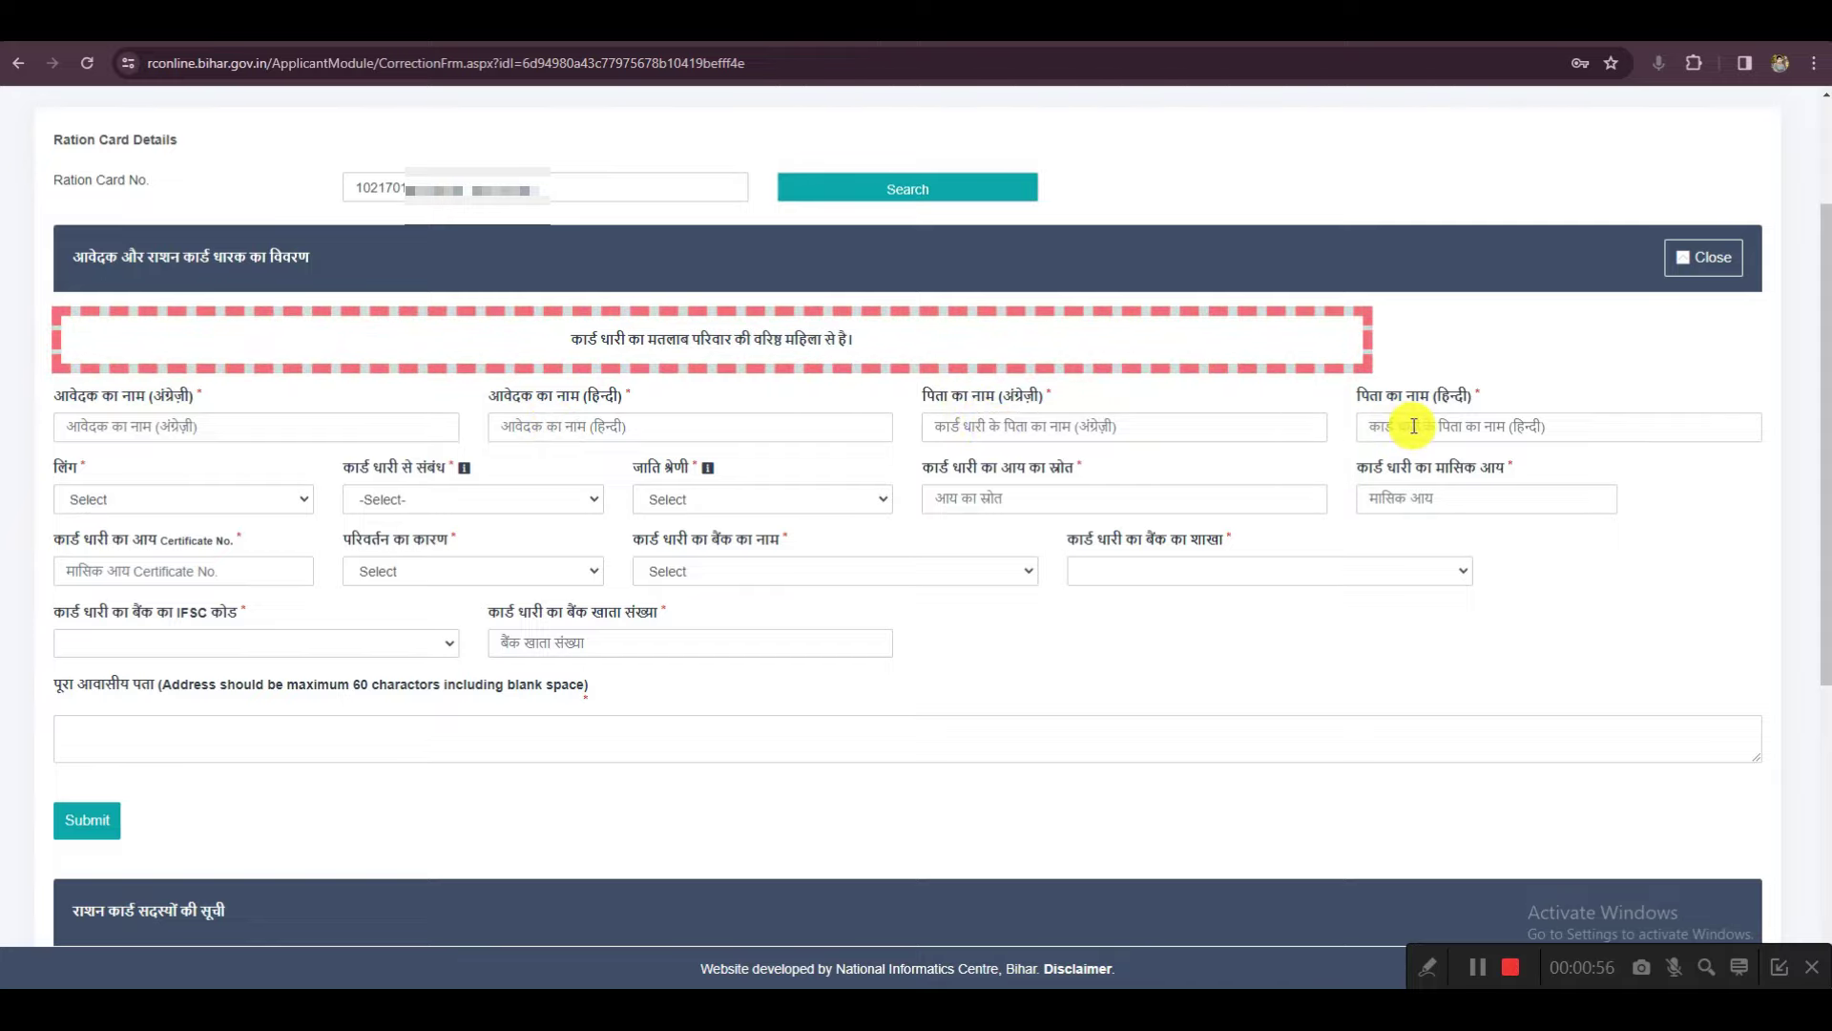
click(181, 498)
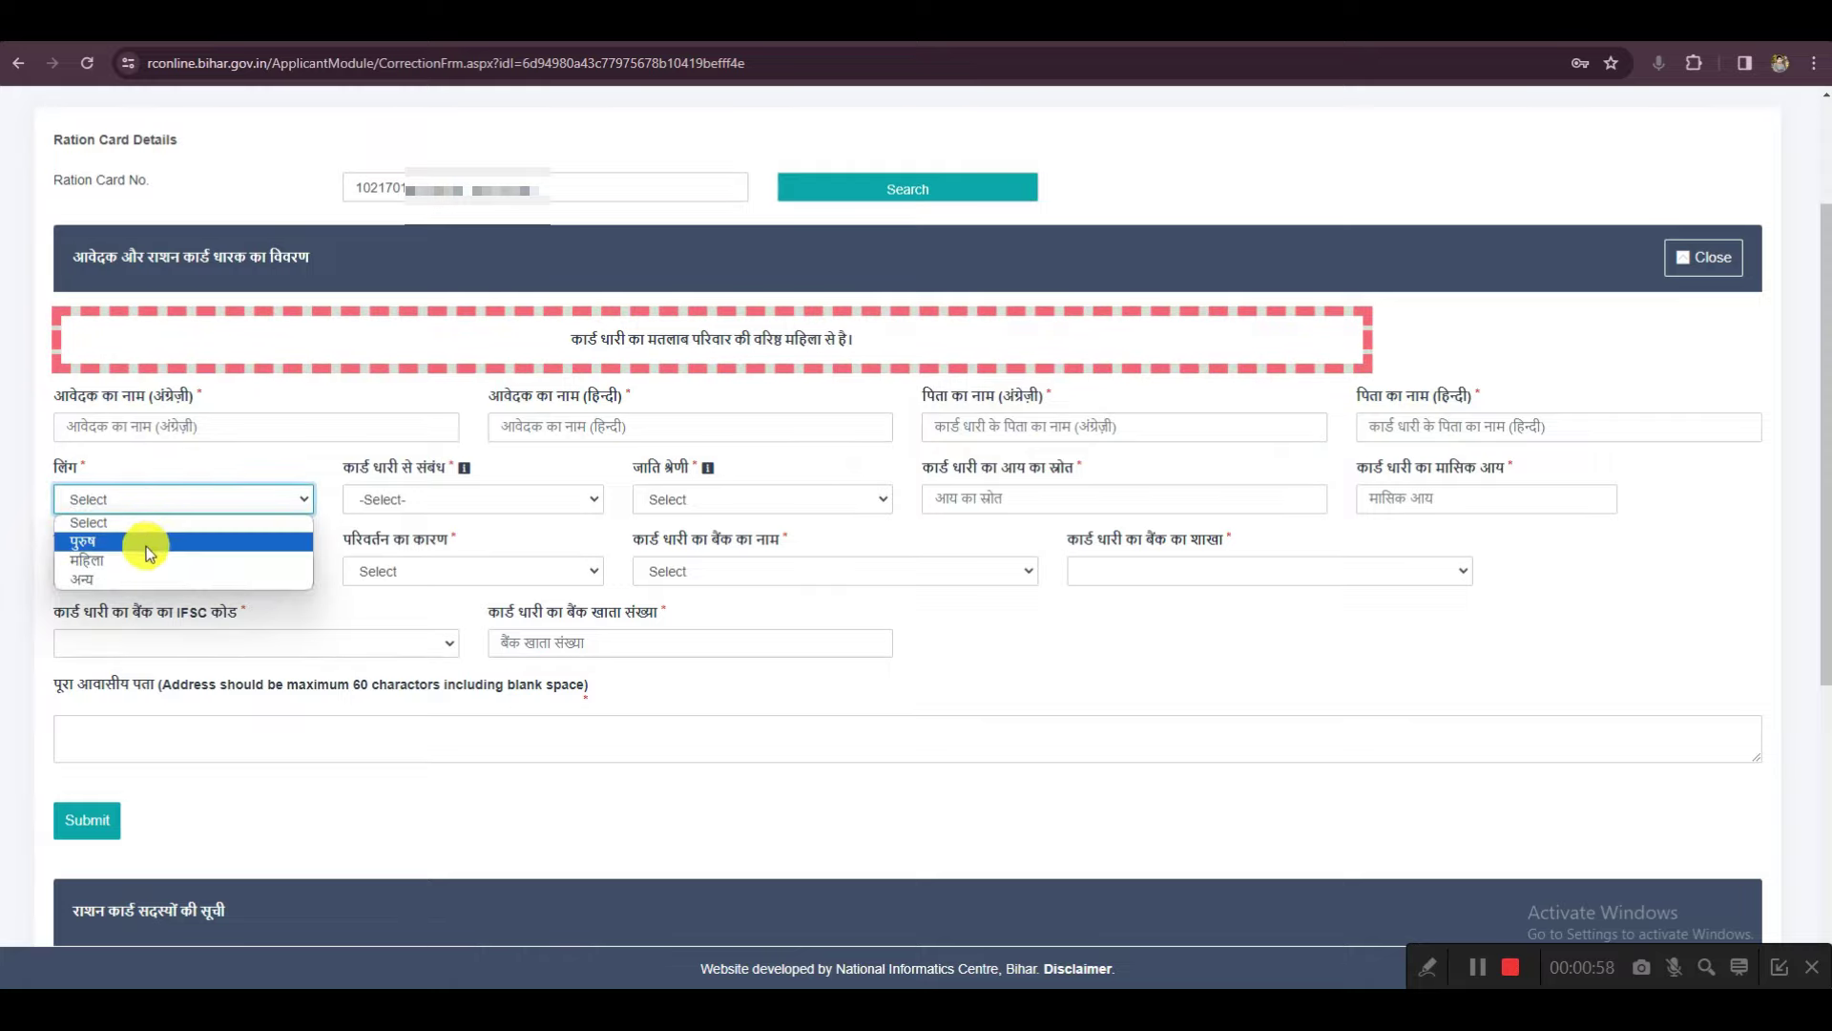
click(115, 570)
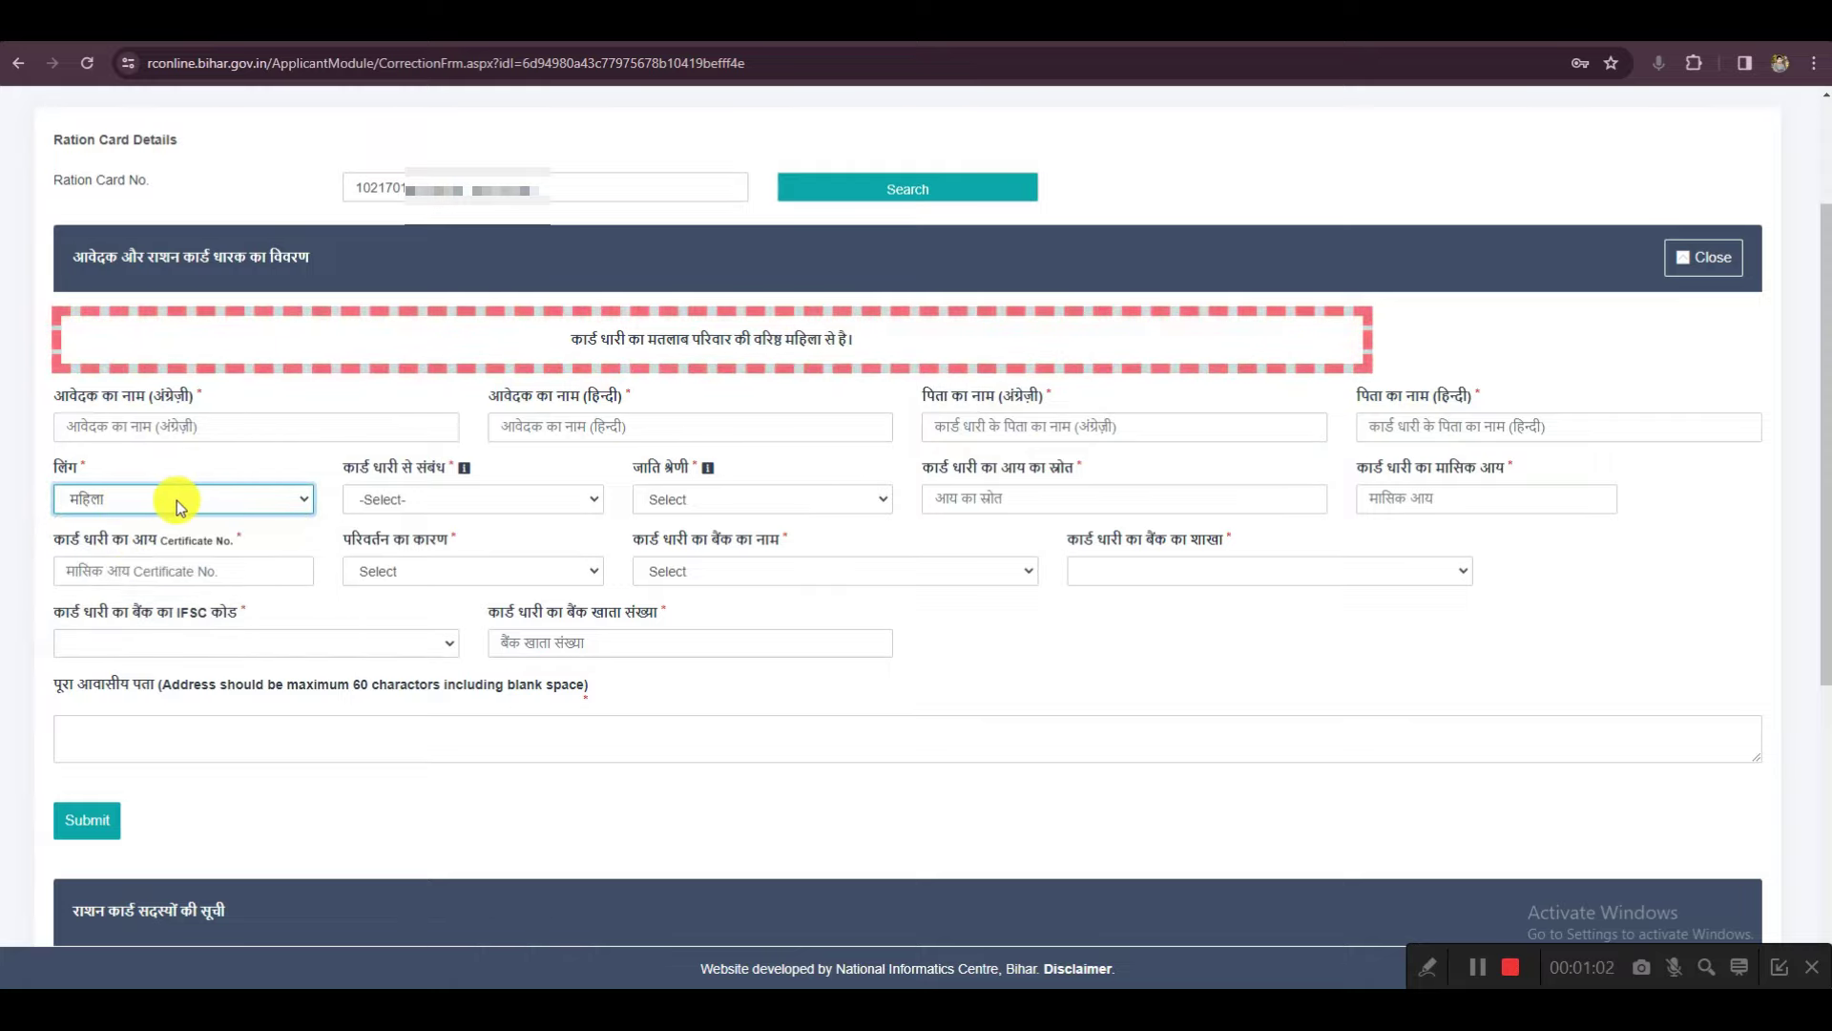
- Set the relation to the cardholder to स्वयं and the caste category to 3-अत्यन्त पिछड़ा वर्ग
click(353, 474)
drag(353, 475, 437, 472)
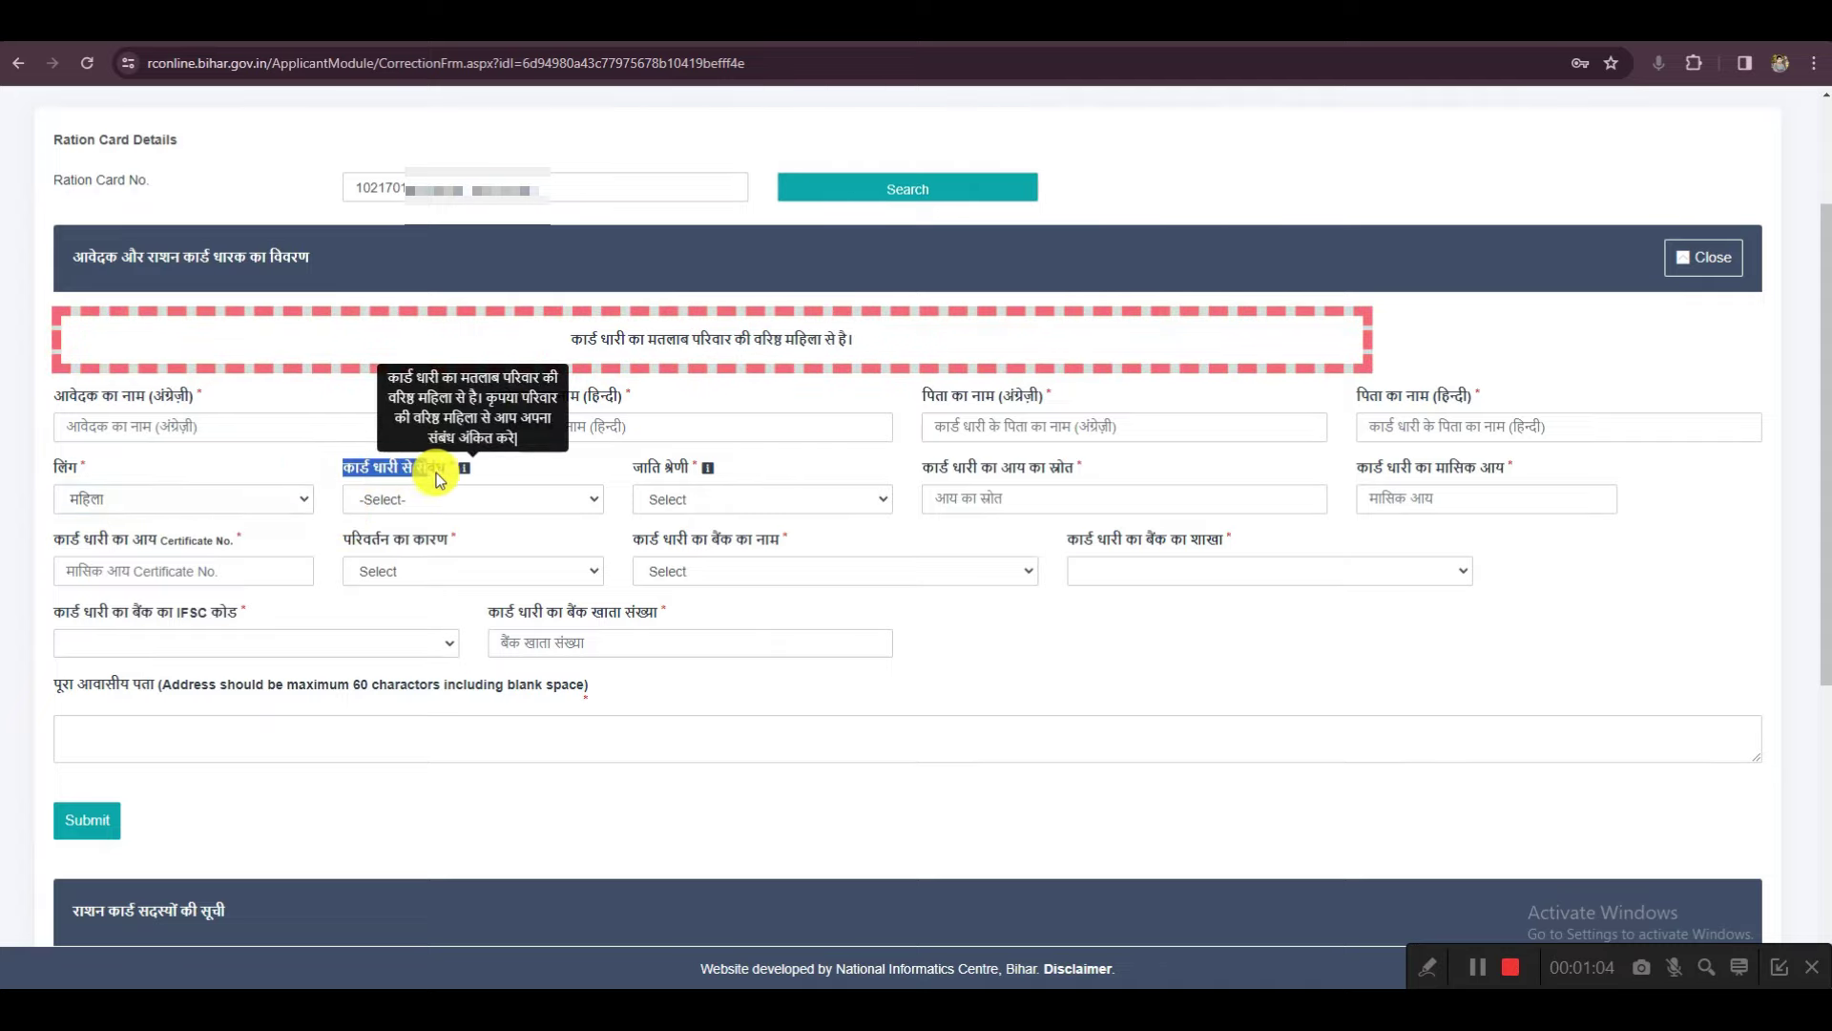
click(415, 496)
click(406, 546)
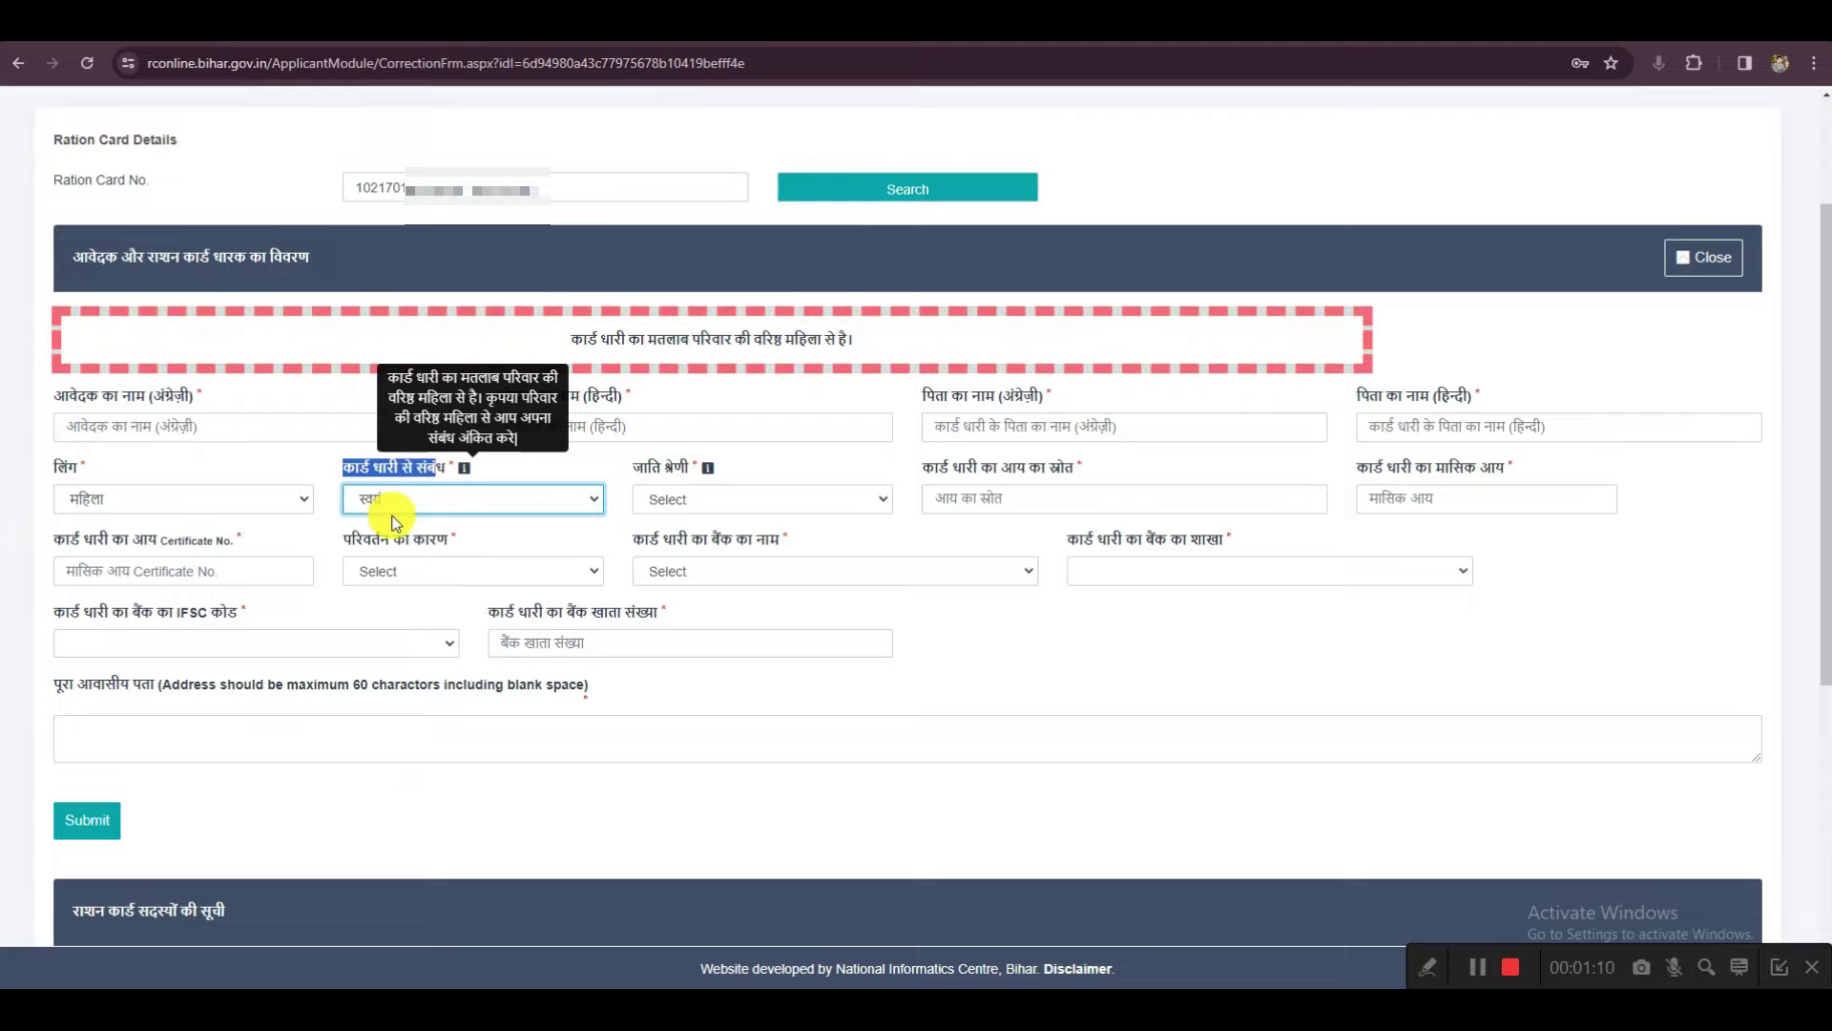
click(668, 511)
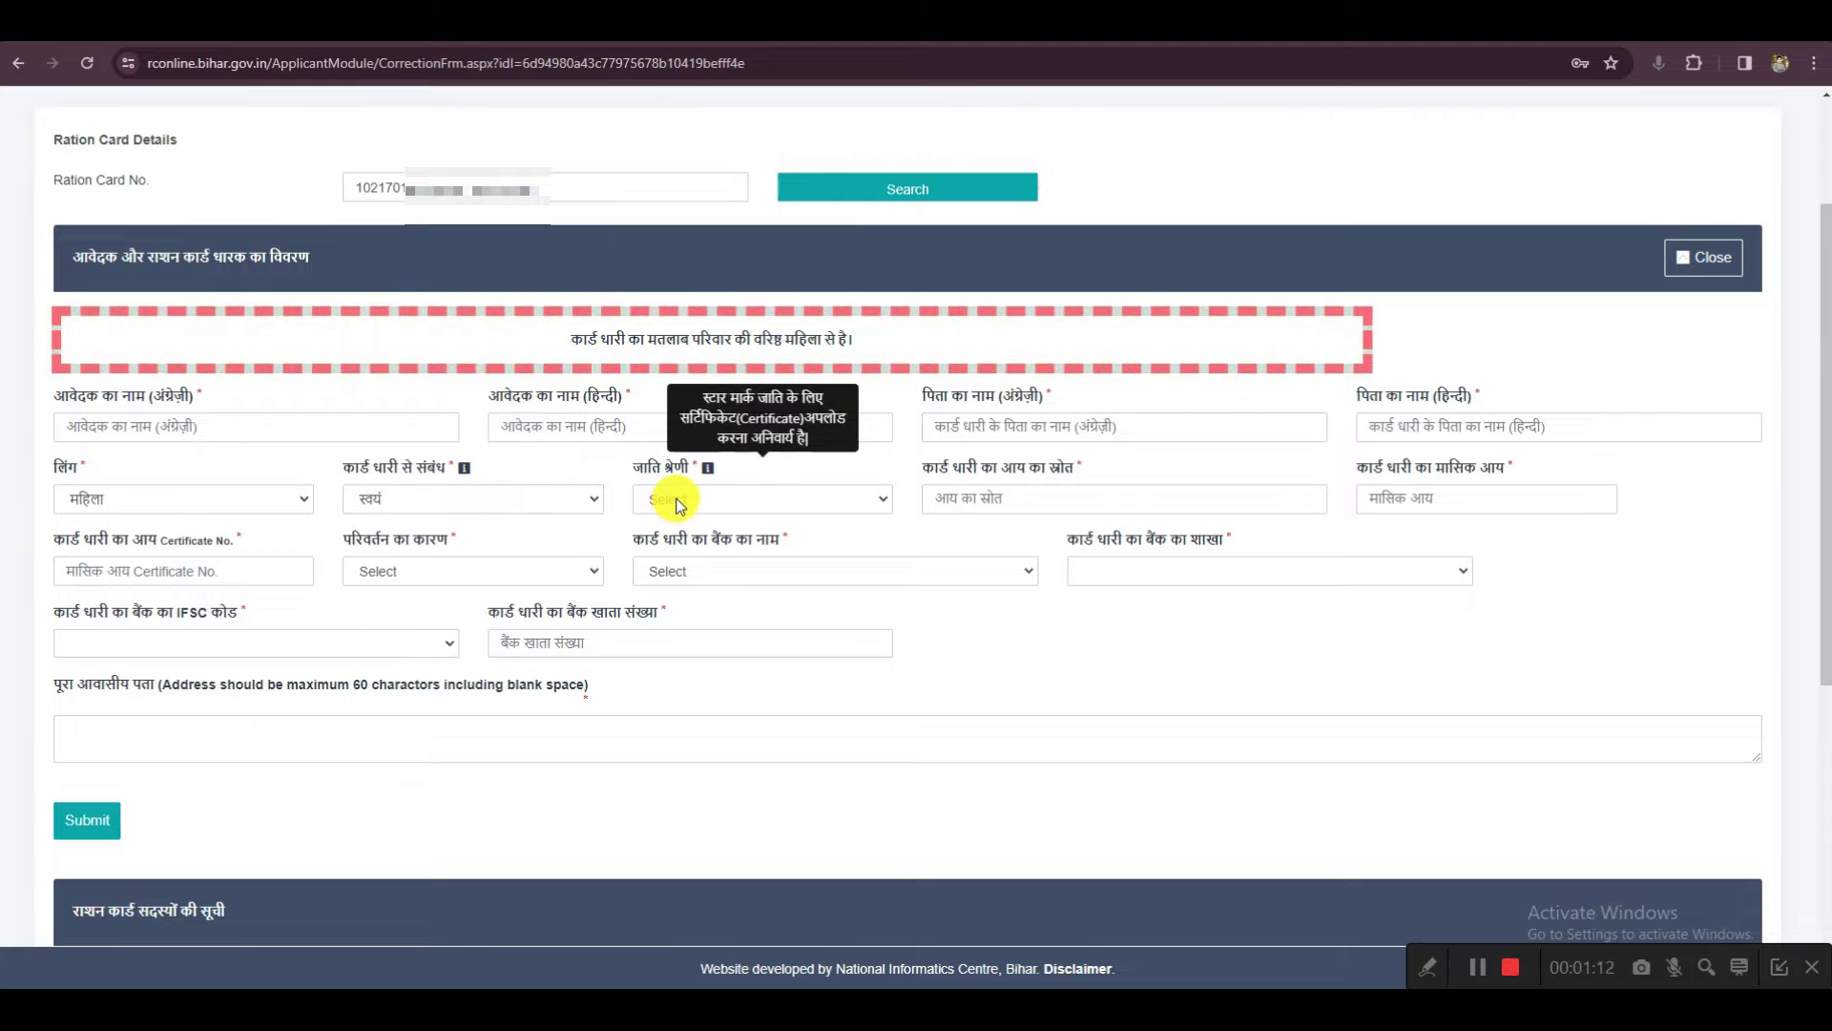
click(668, 505)
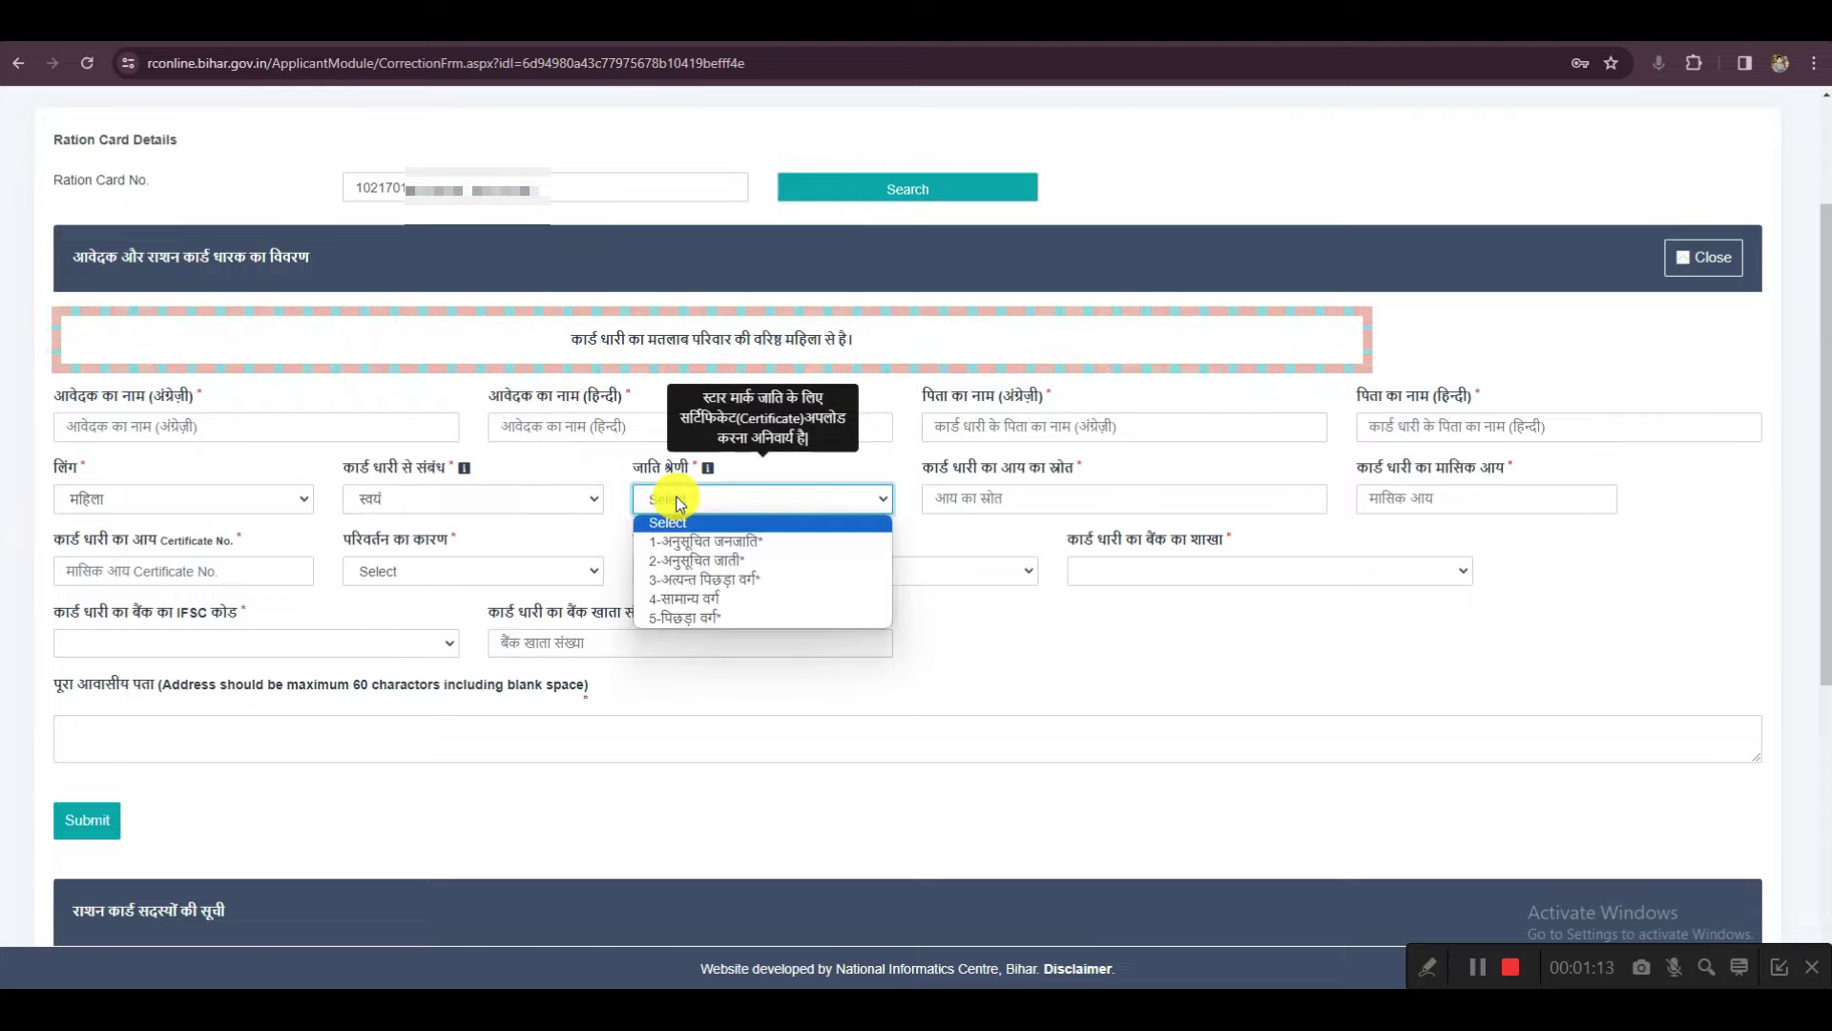
click(706, 579)
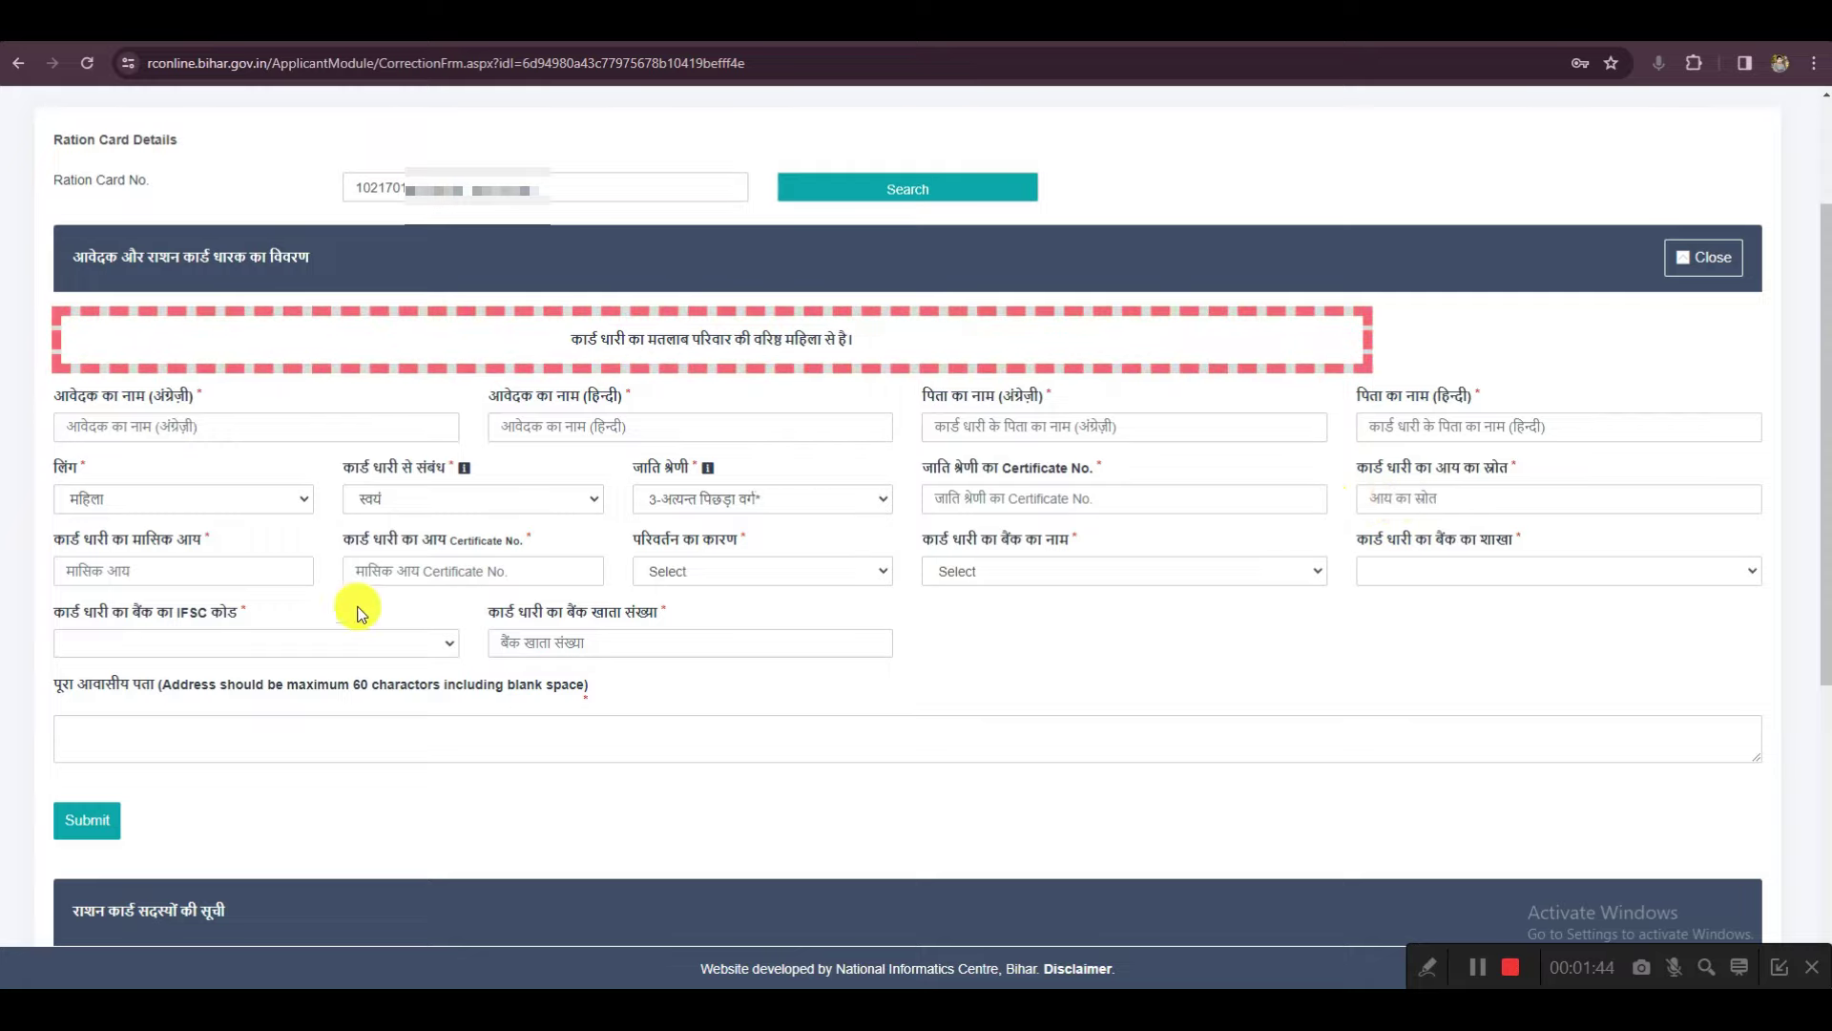
- Consult the income certificate, set the cardholder's monthly income to 00, and choose जन्म as the reason for change
click(118, 571)
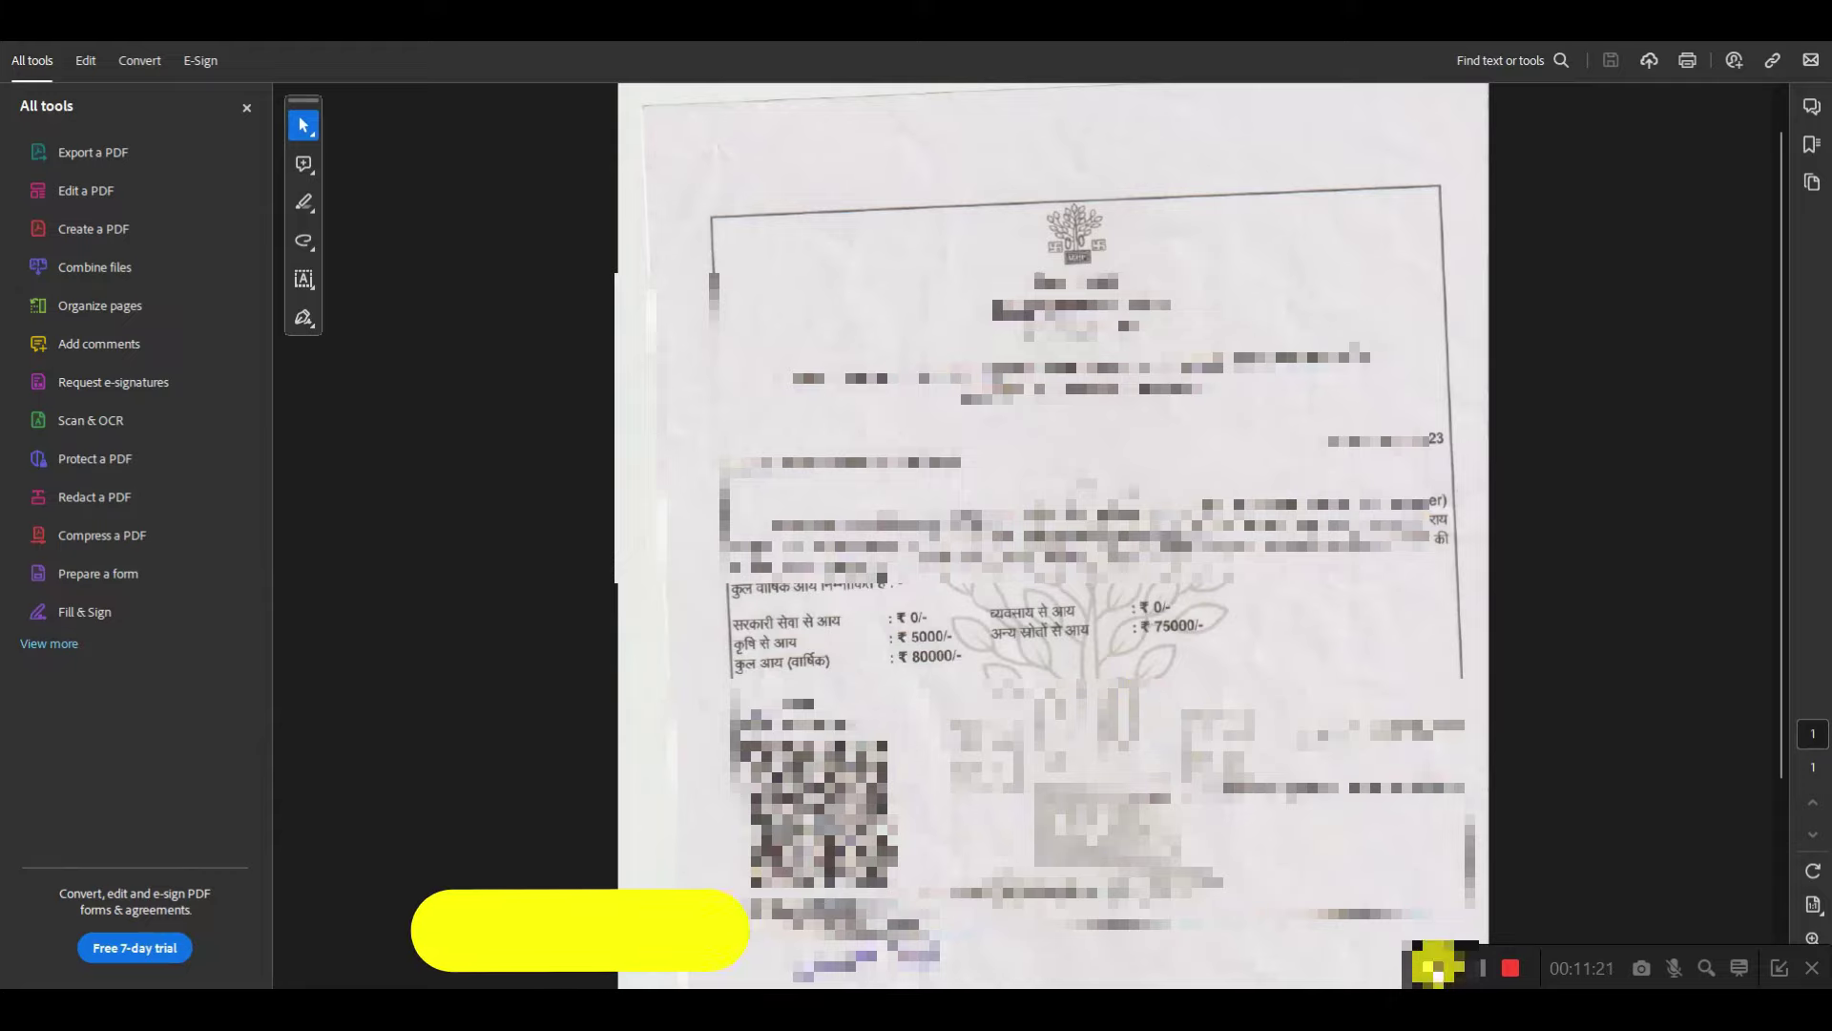
click(1204, 968)
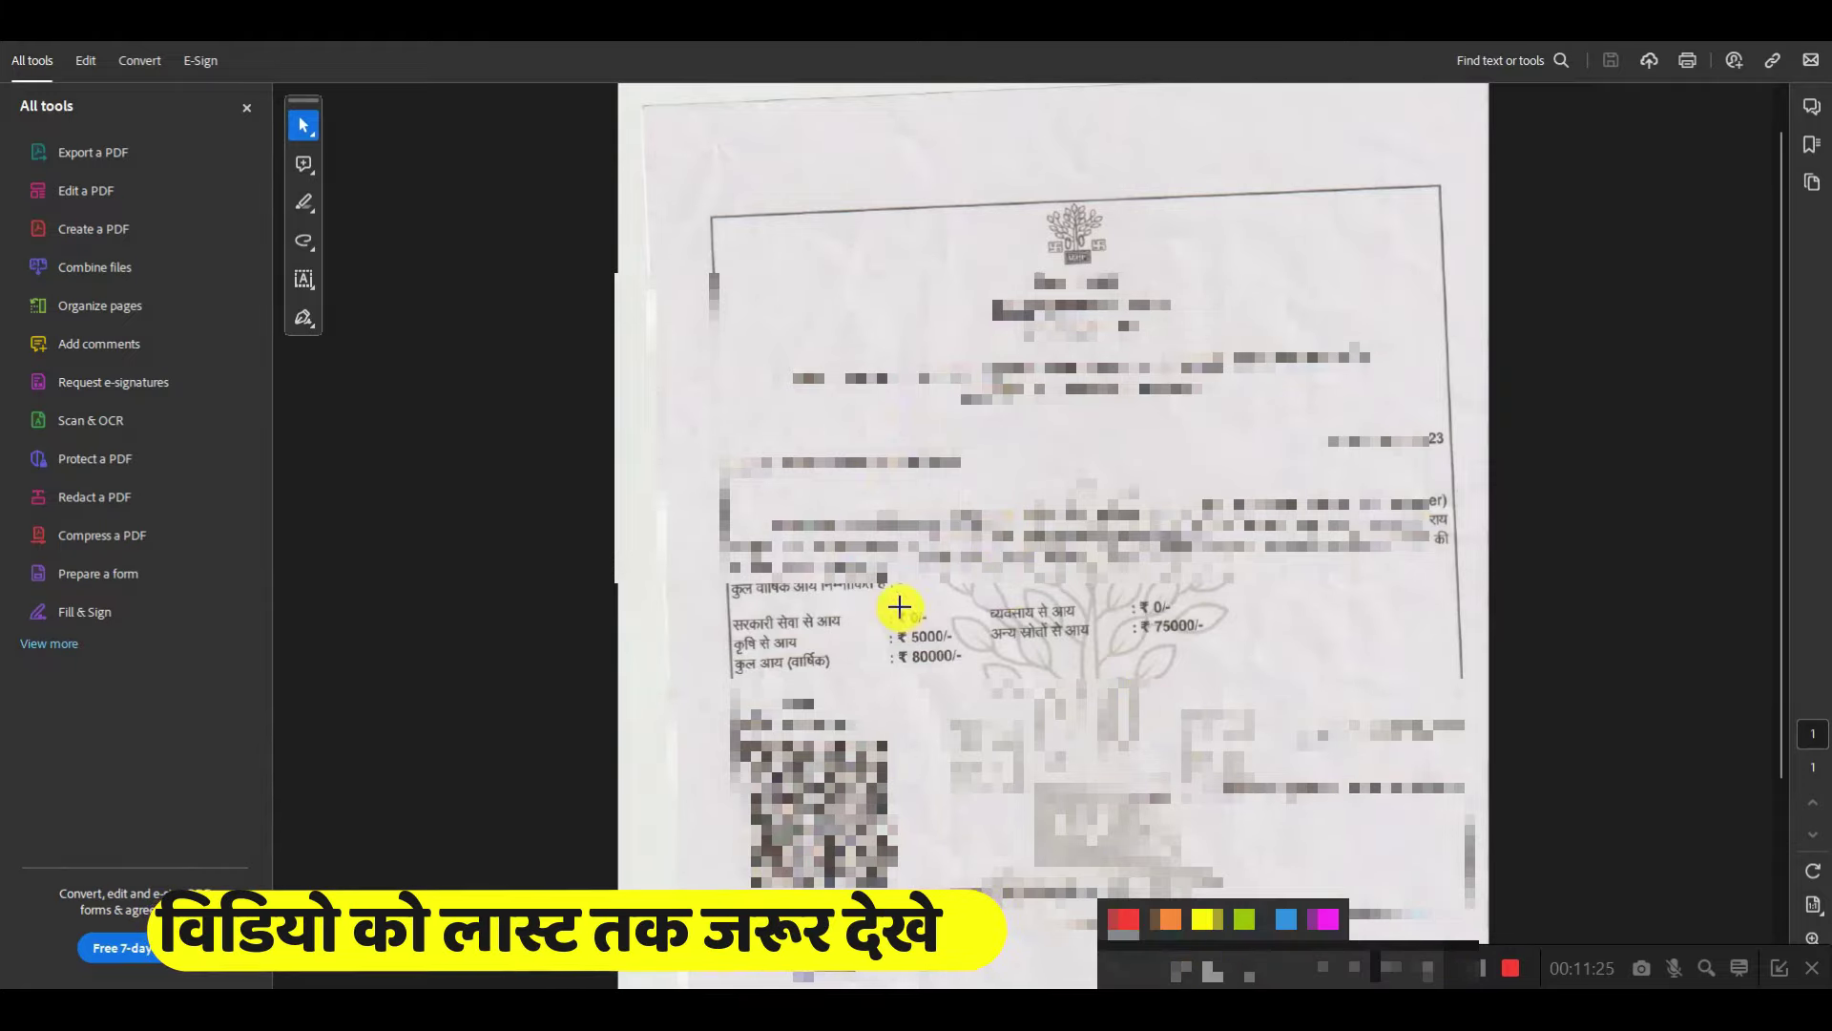
mouse_move(885, 599)
mouse_down()
mouse_move(891, 621)
mouse_move(1145, 687)
mouse_move(1217, 674)
mouse_up()
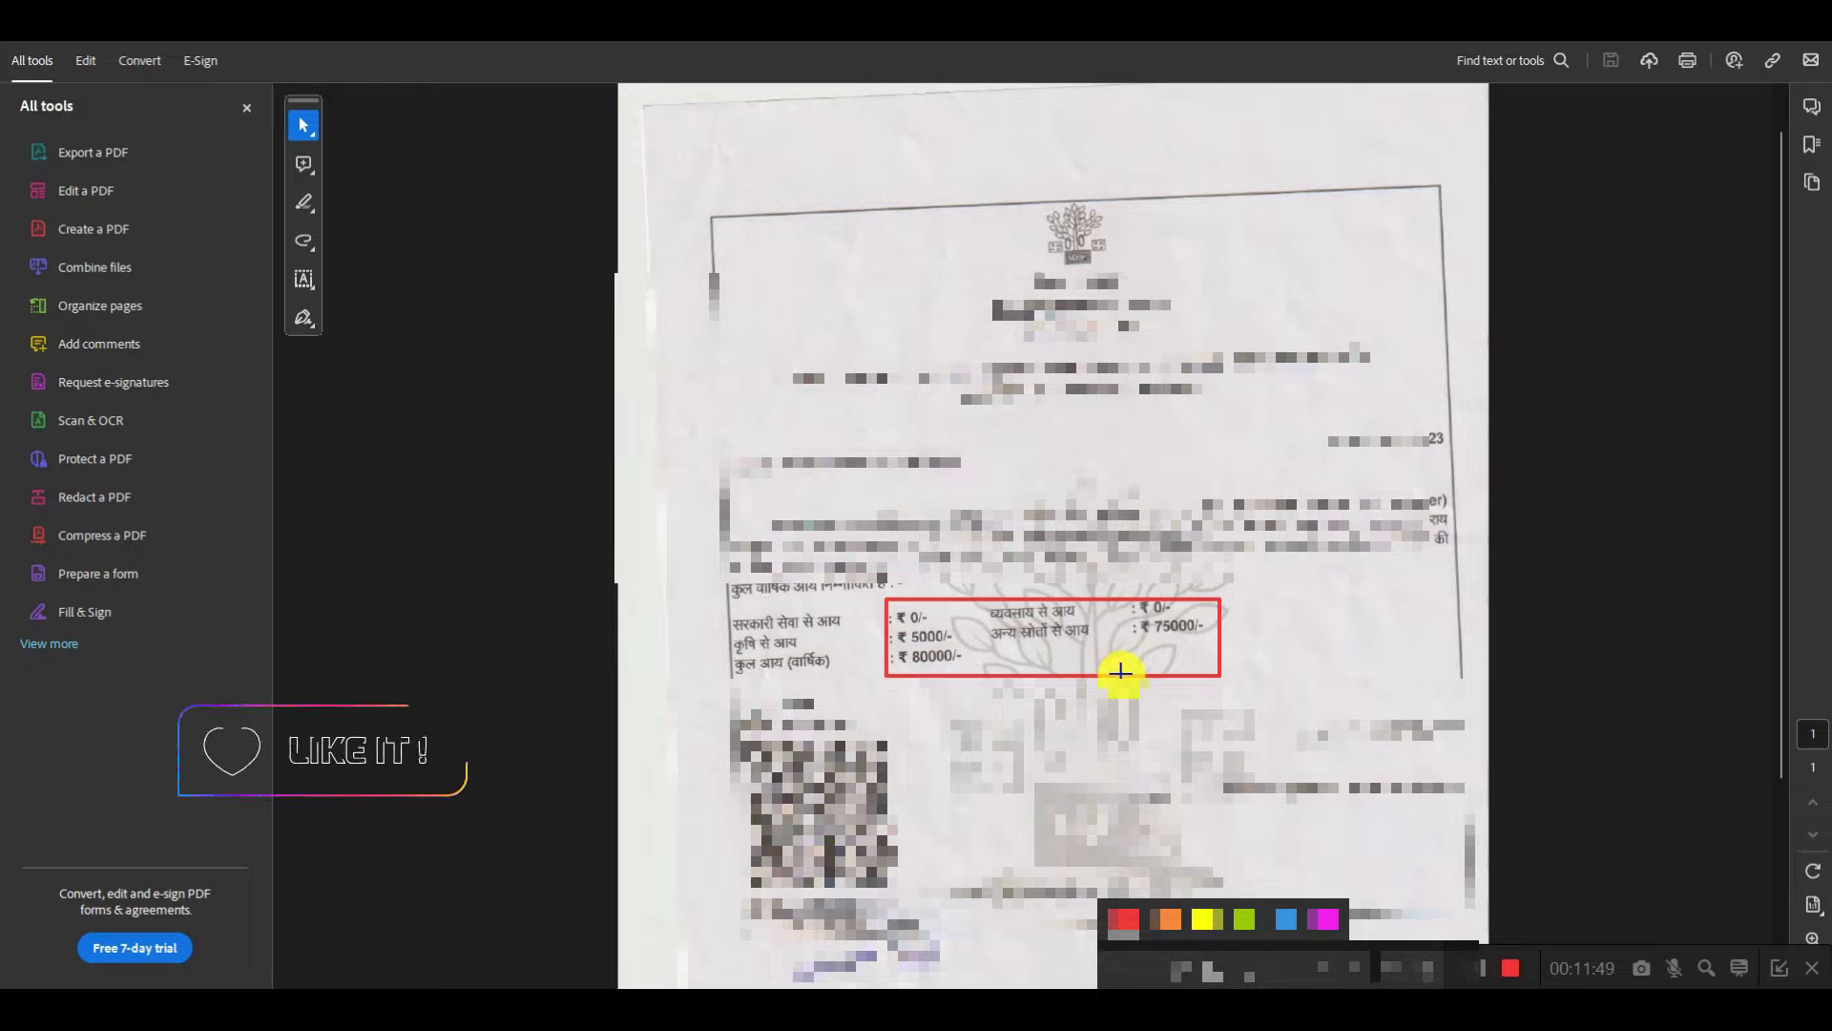
drag(816, 448, 980, 484)
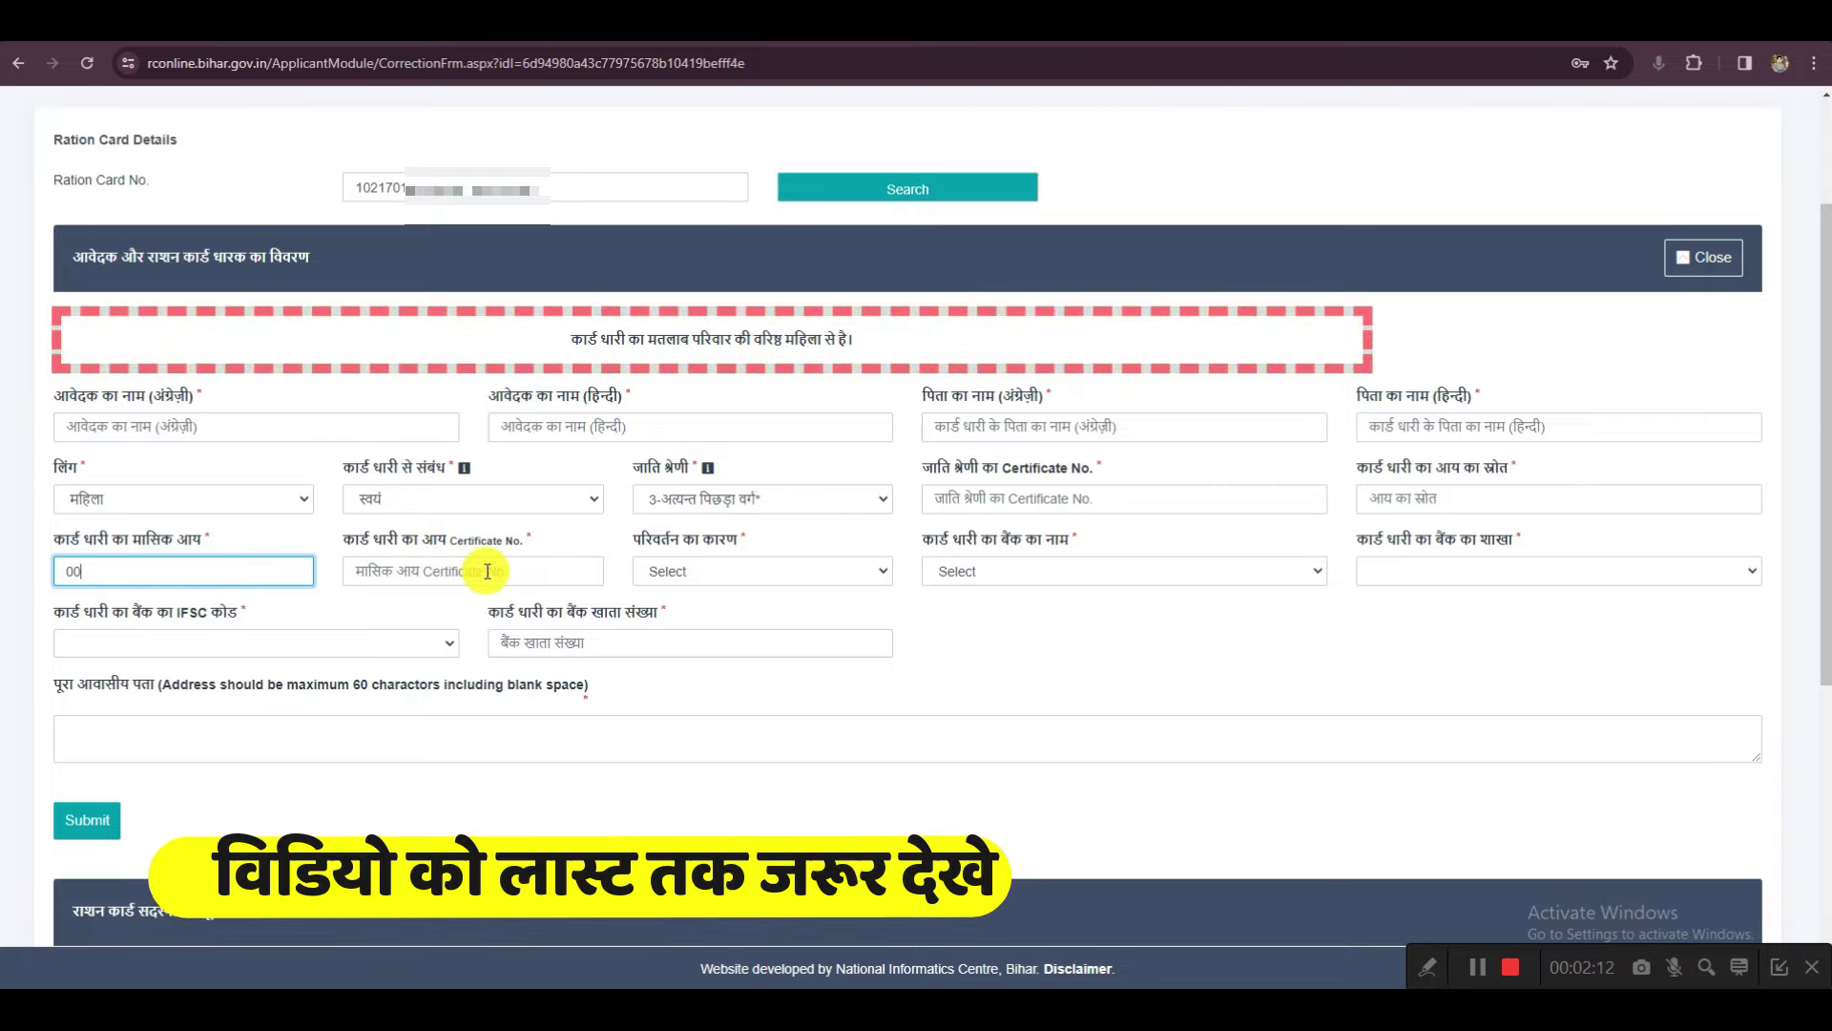
click(706, 578)
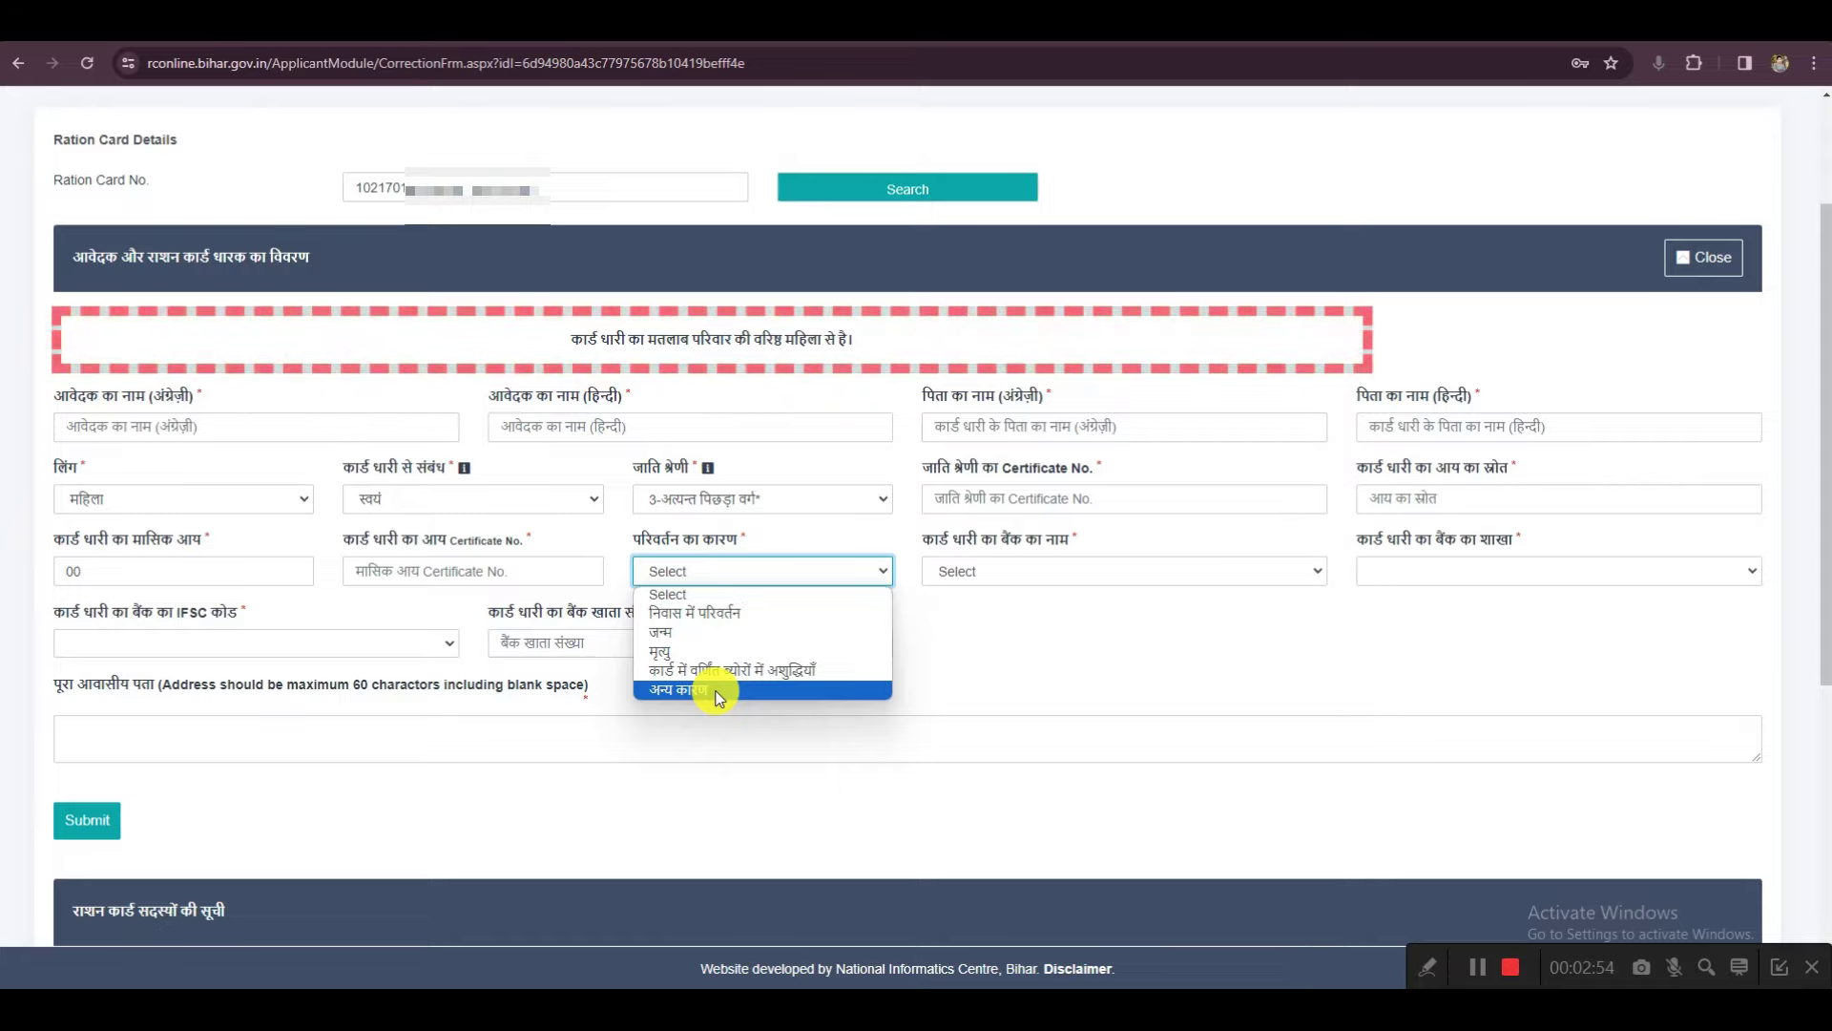
click(675, 634)
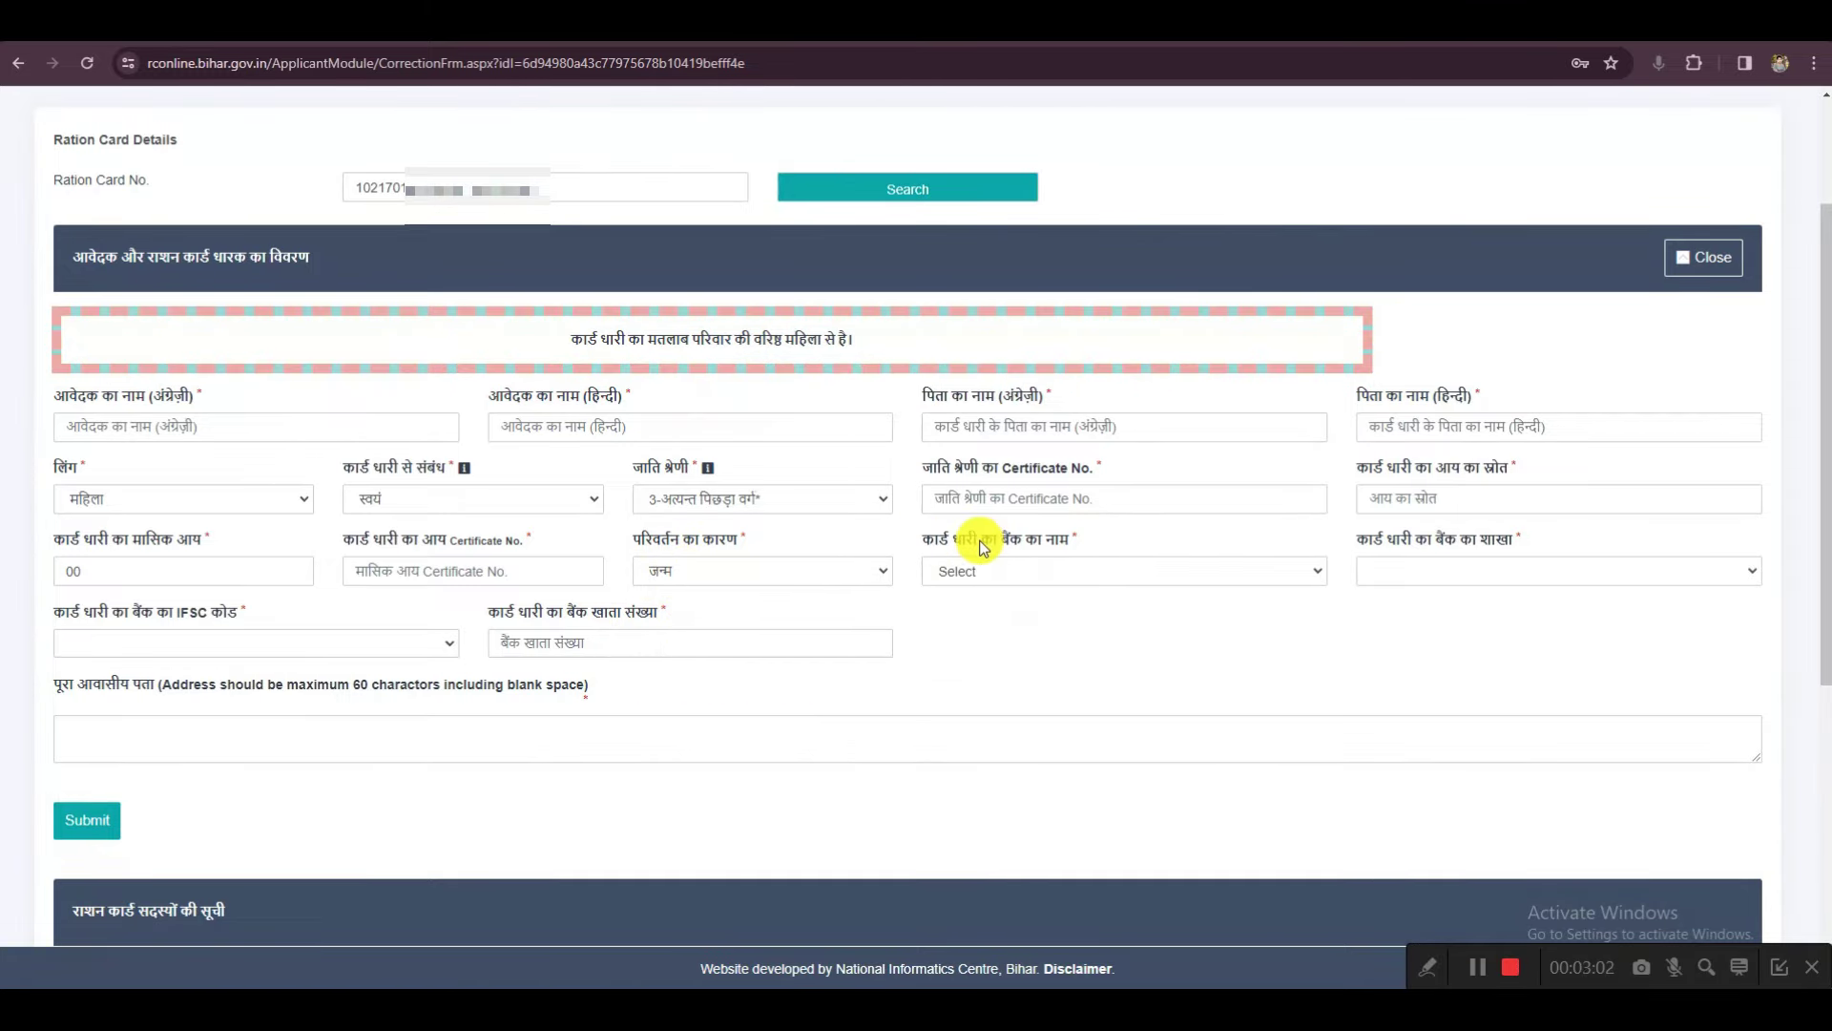
- Set the cardholder's bank details to CENTRAL BANK OF INDIA, branch MUGALBIRAICHA, with IFSC code CBIN0282880
click(1012, 570)
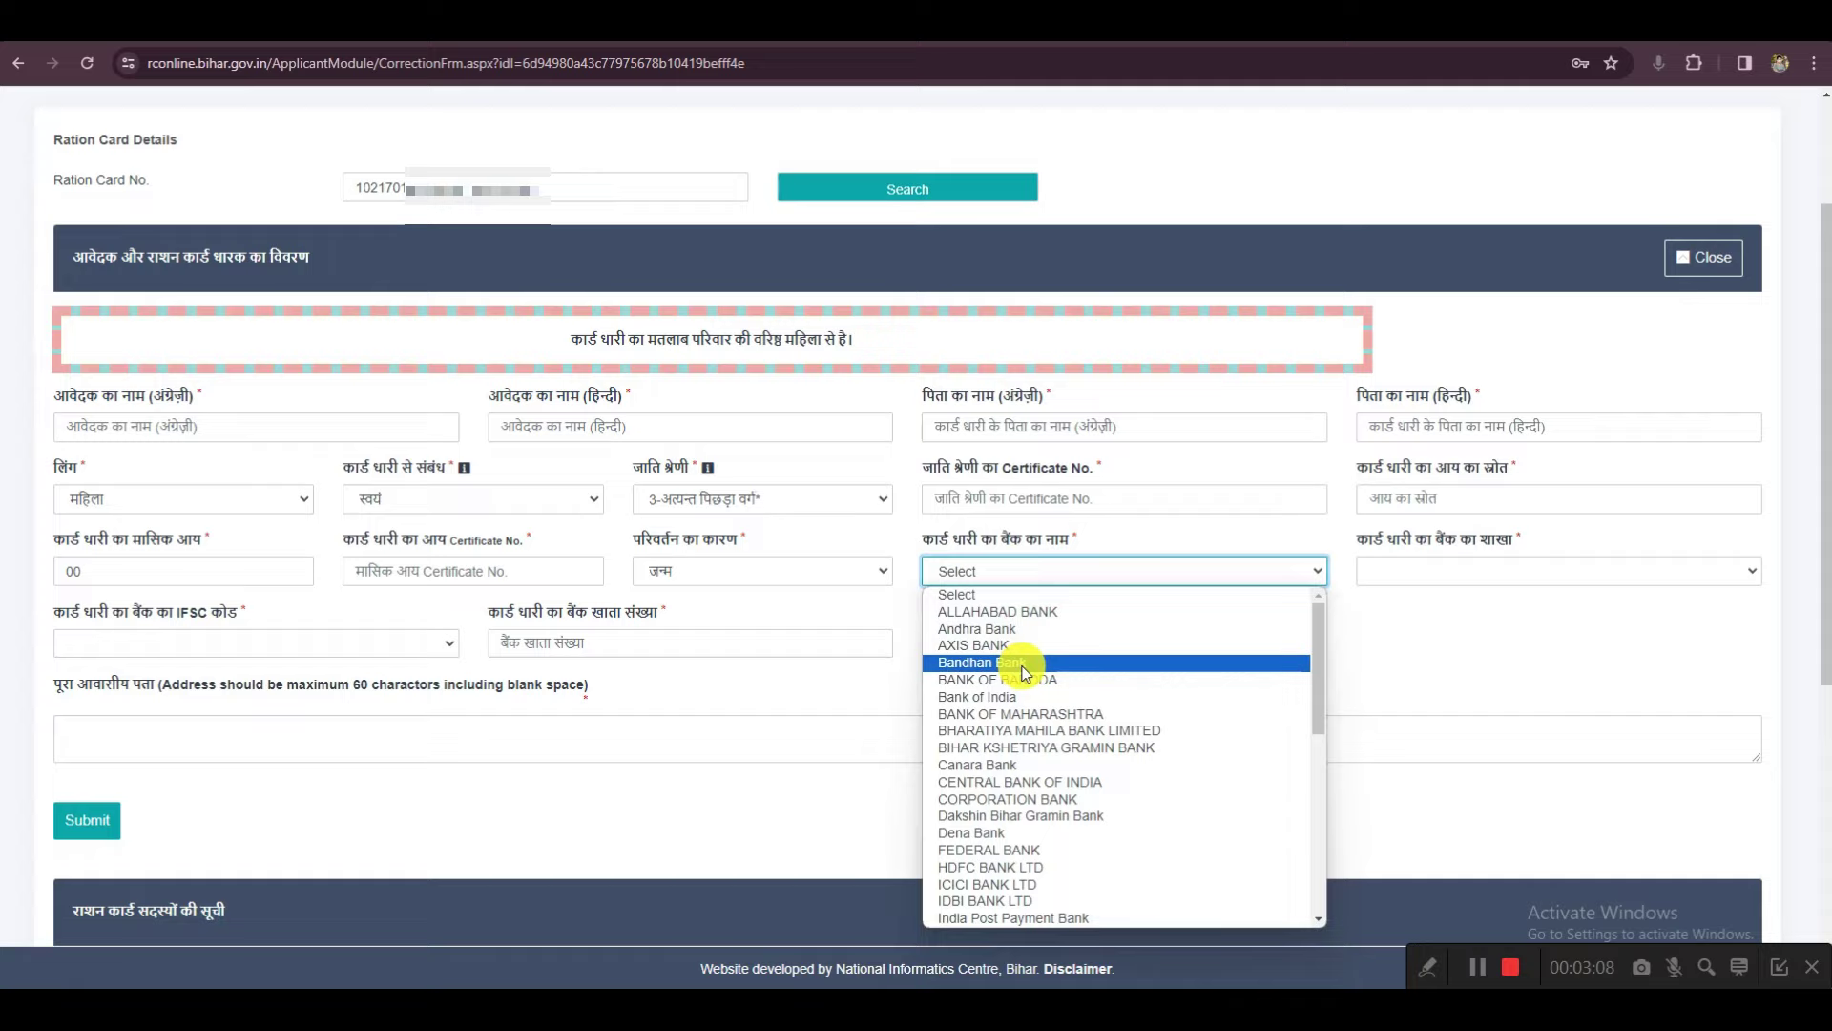
click(1026, 783)
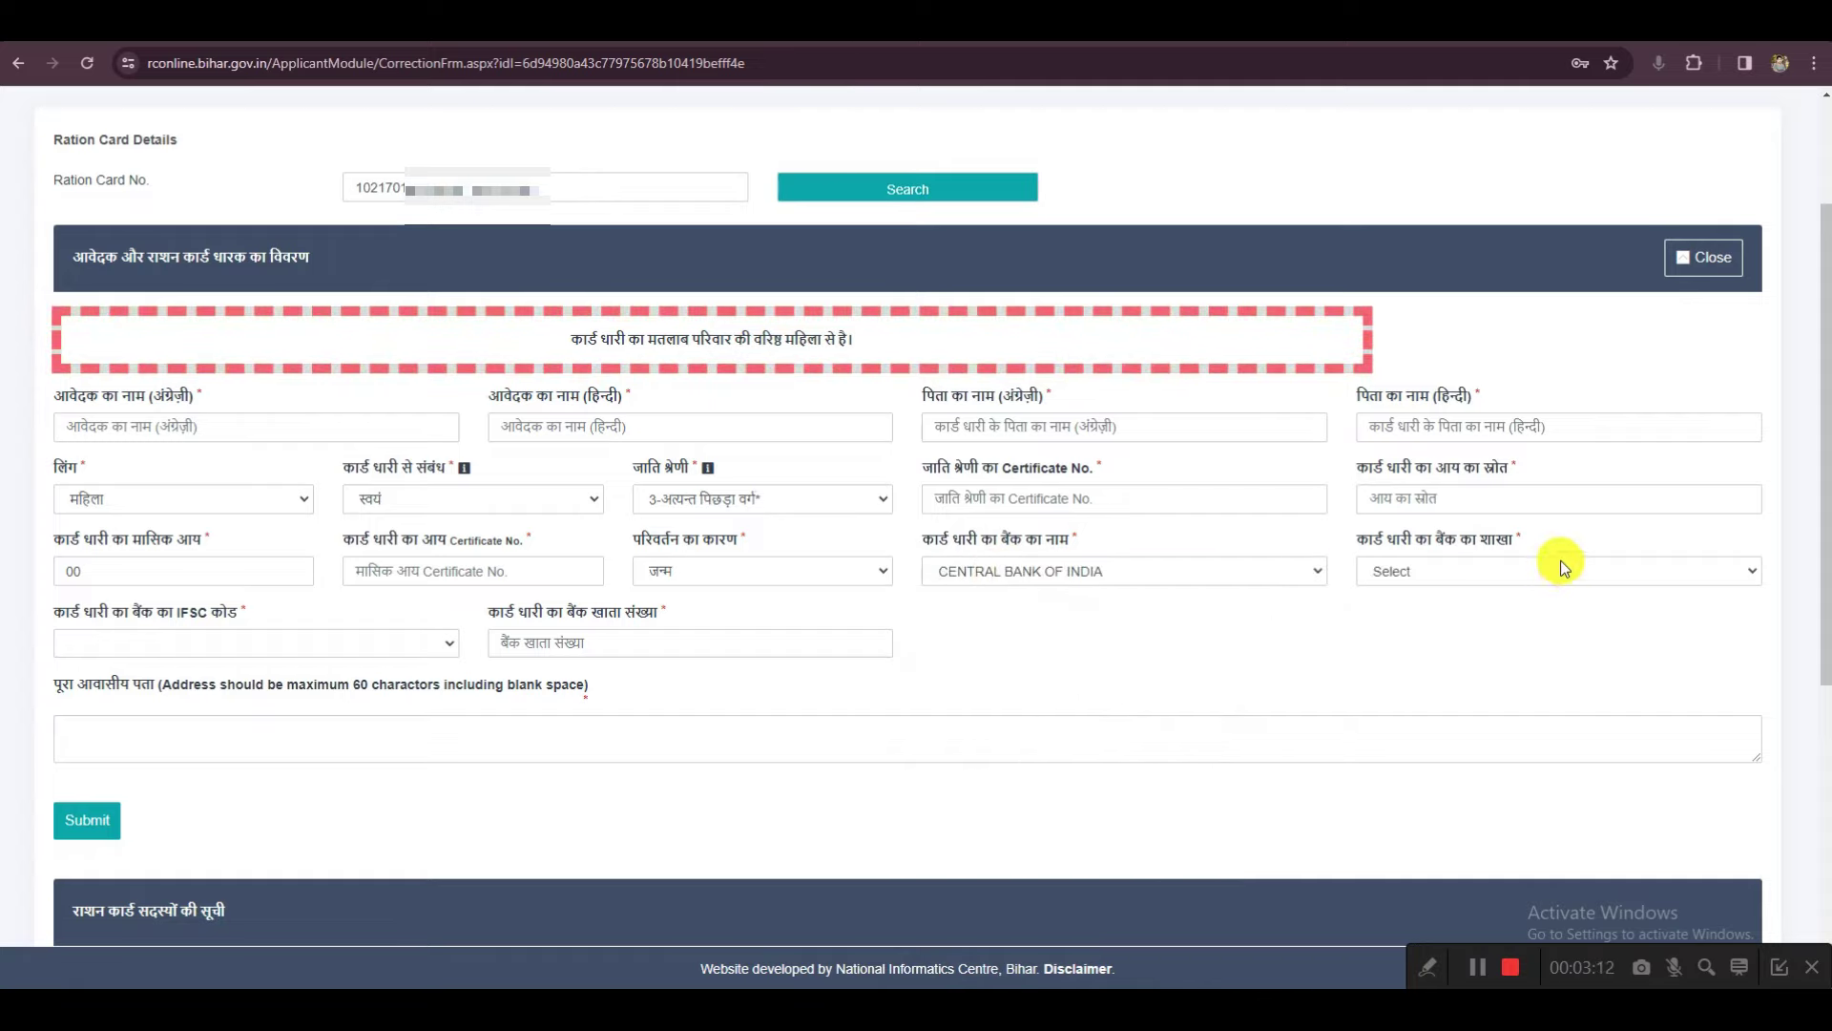
click(1438, 568)
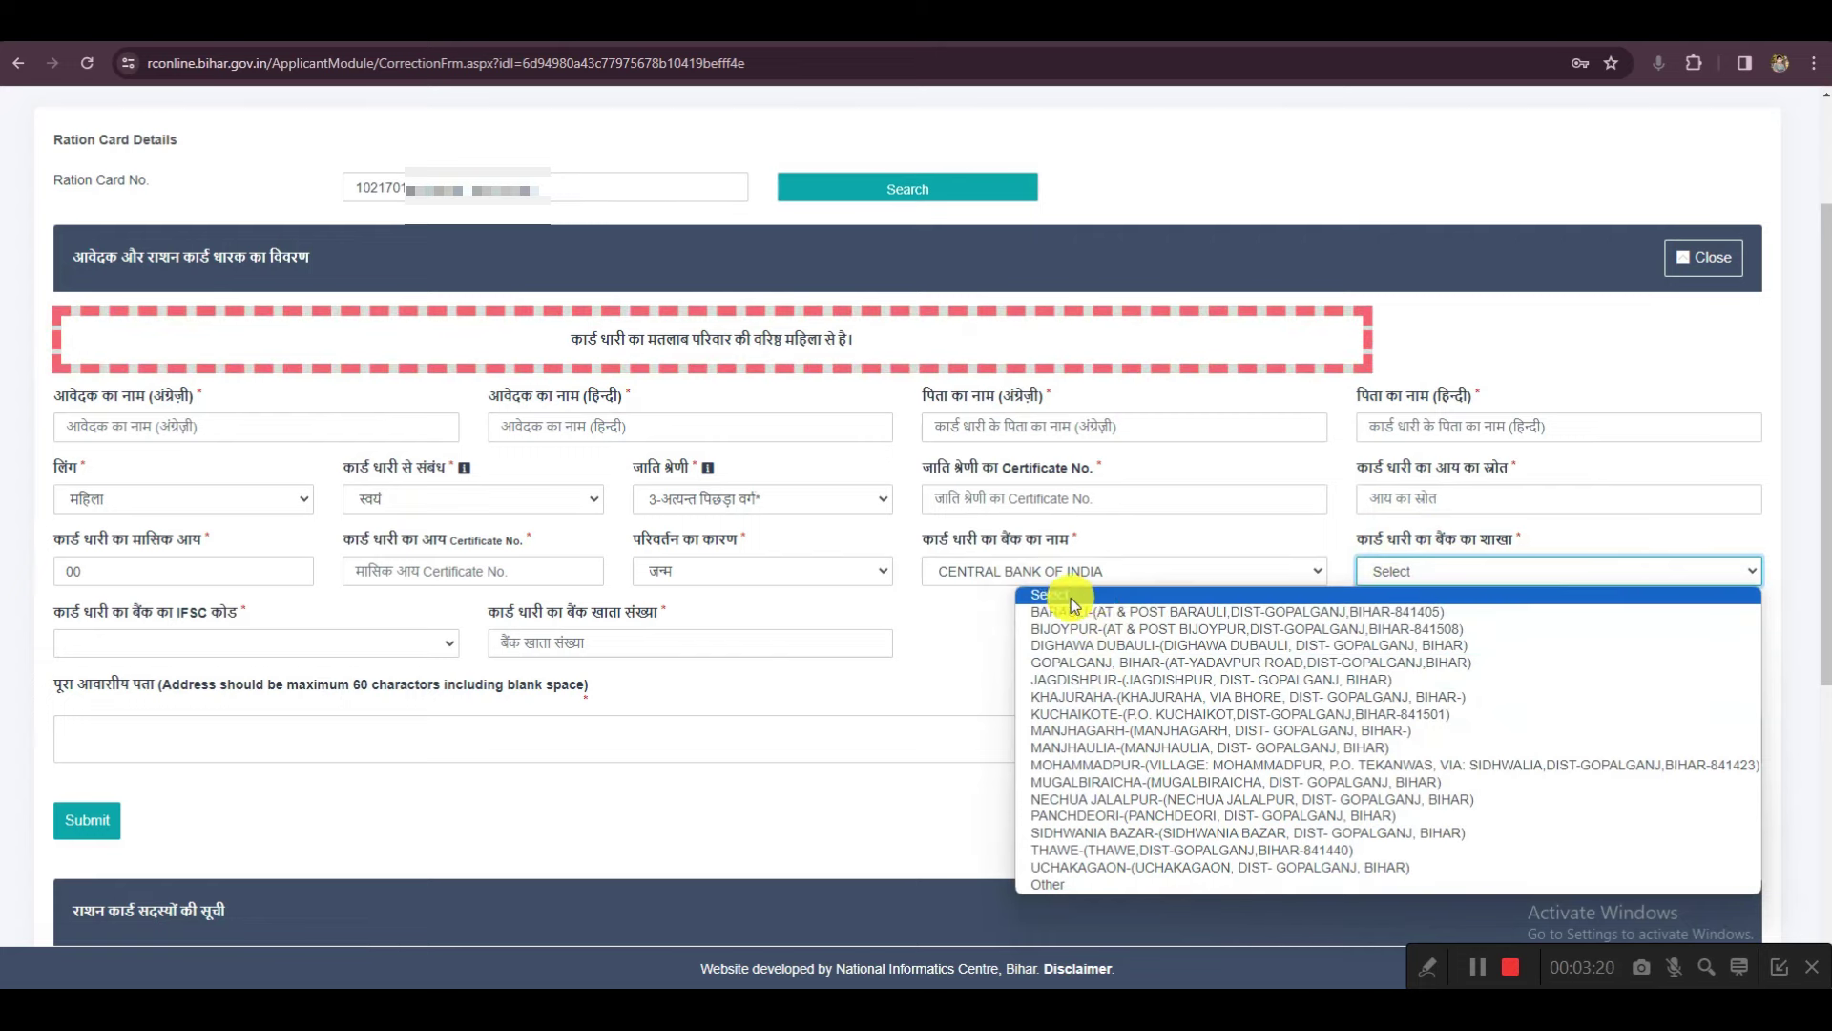
click(1076, 779)
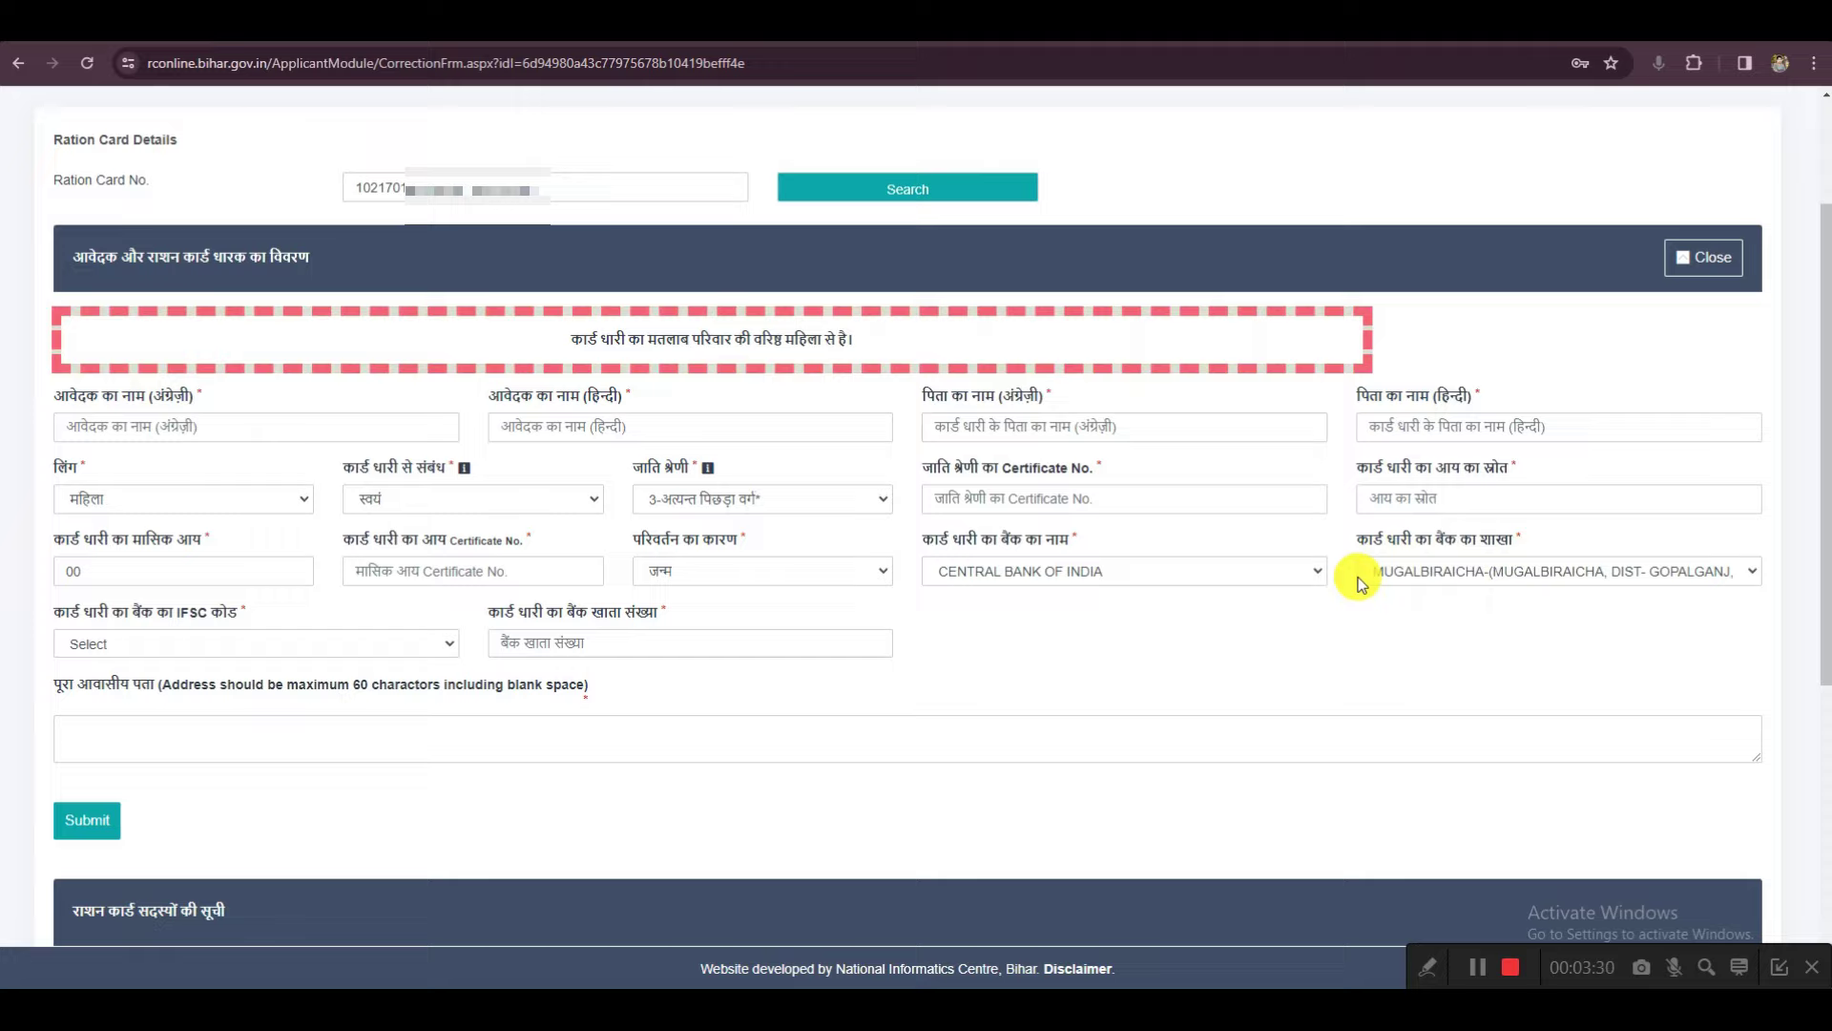
click(204, 635)
click(168, 684)
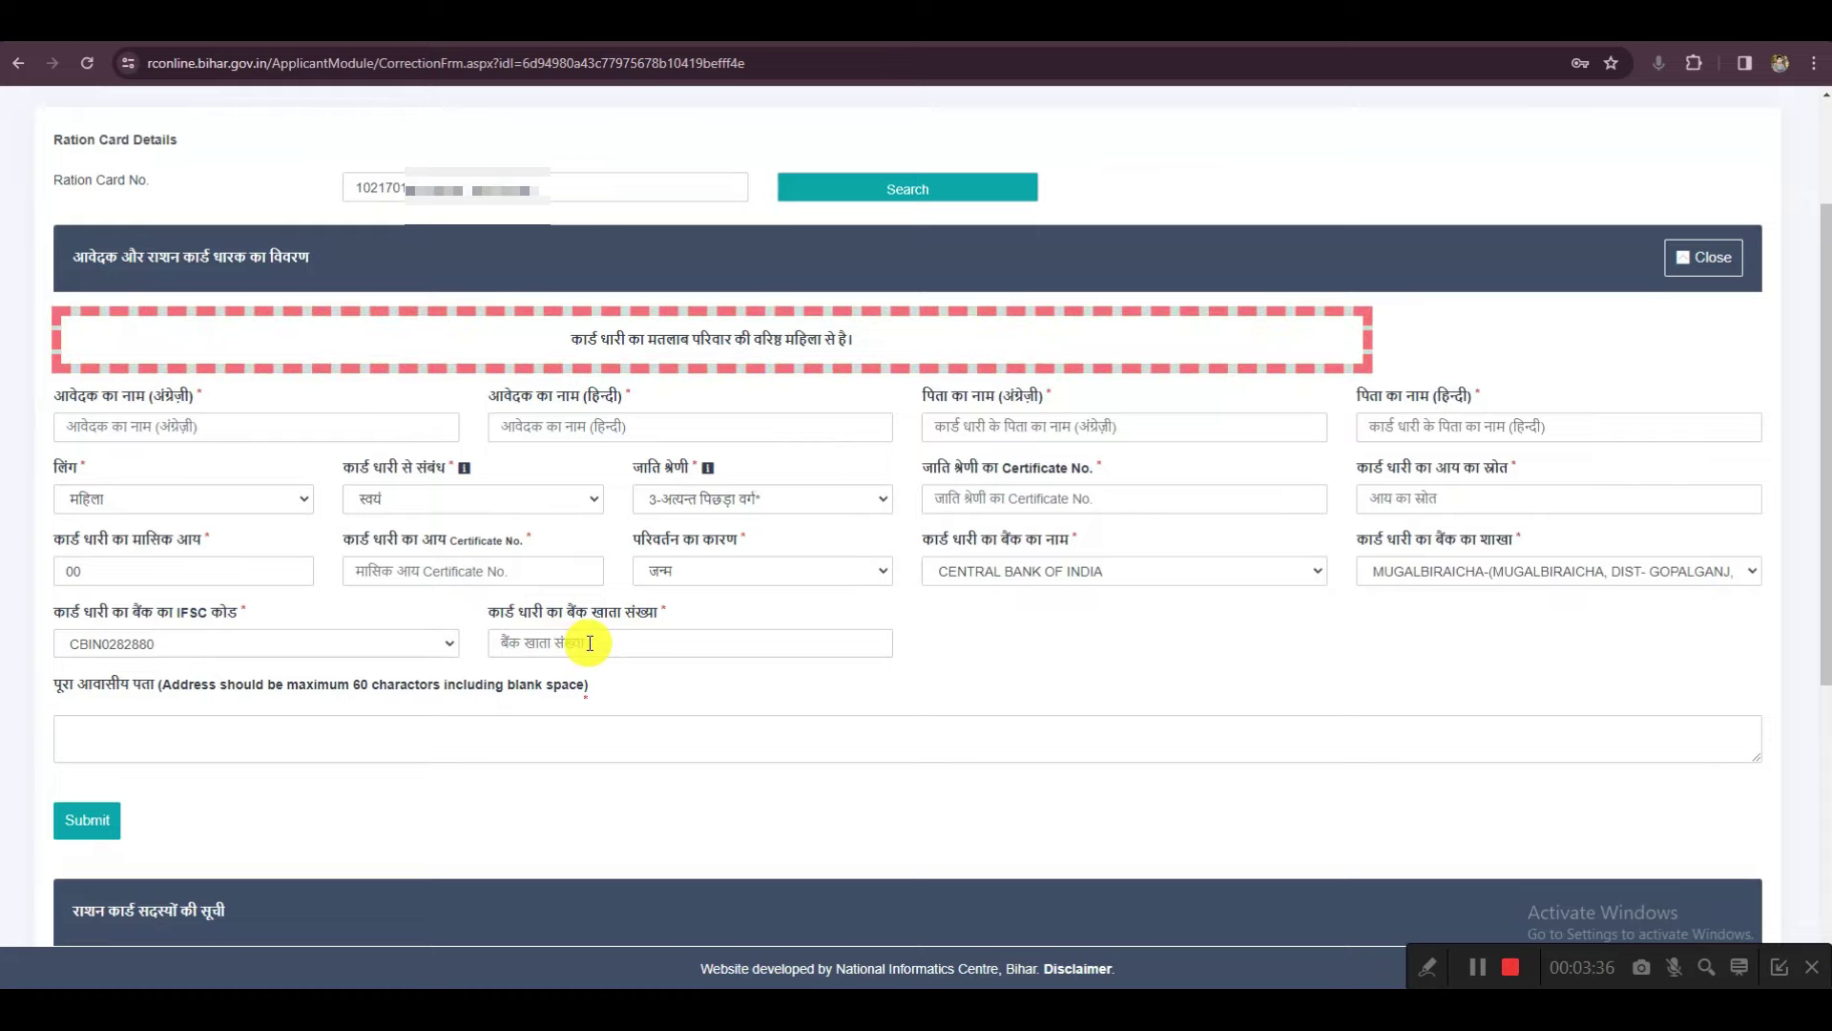
drag(58, 687, 148, 689)
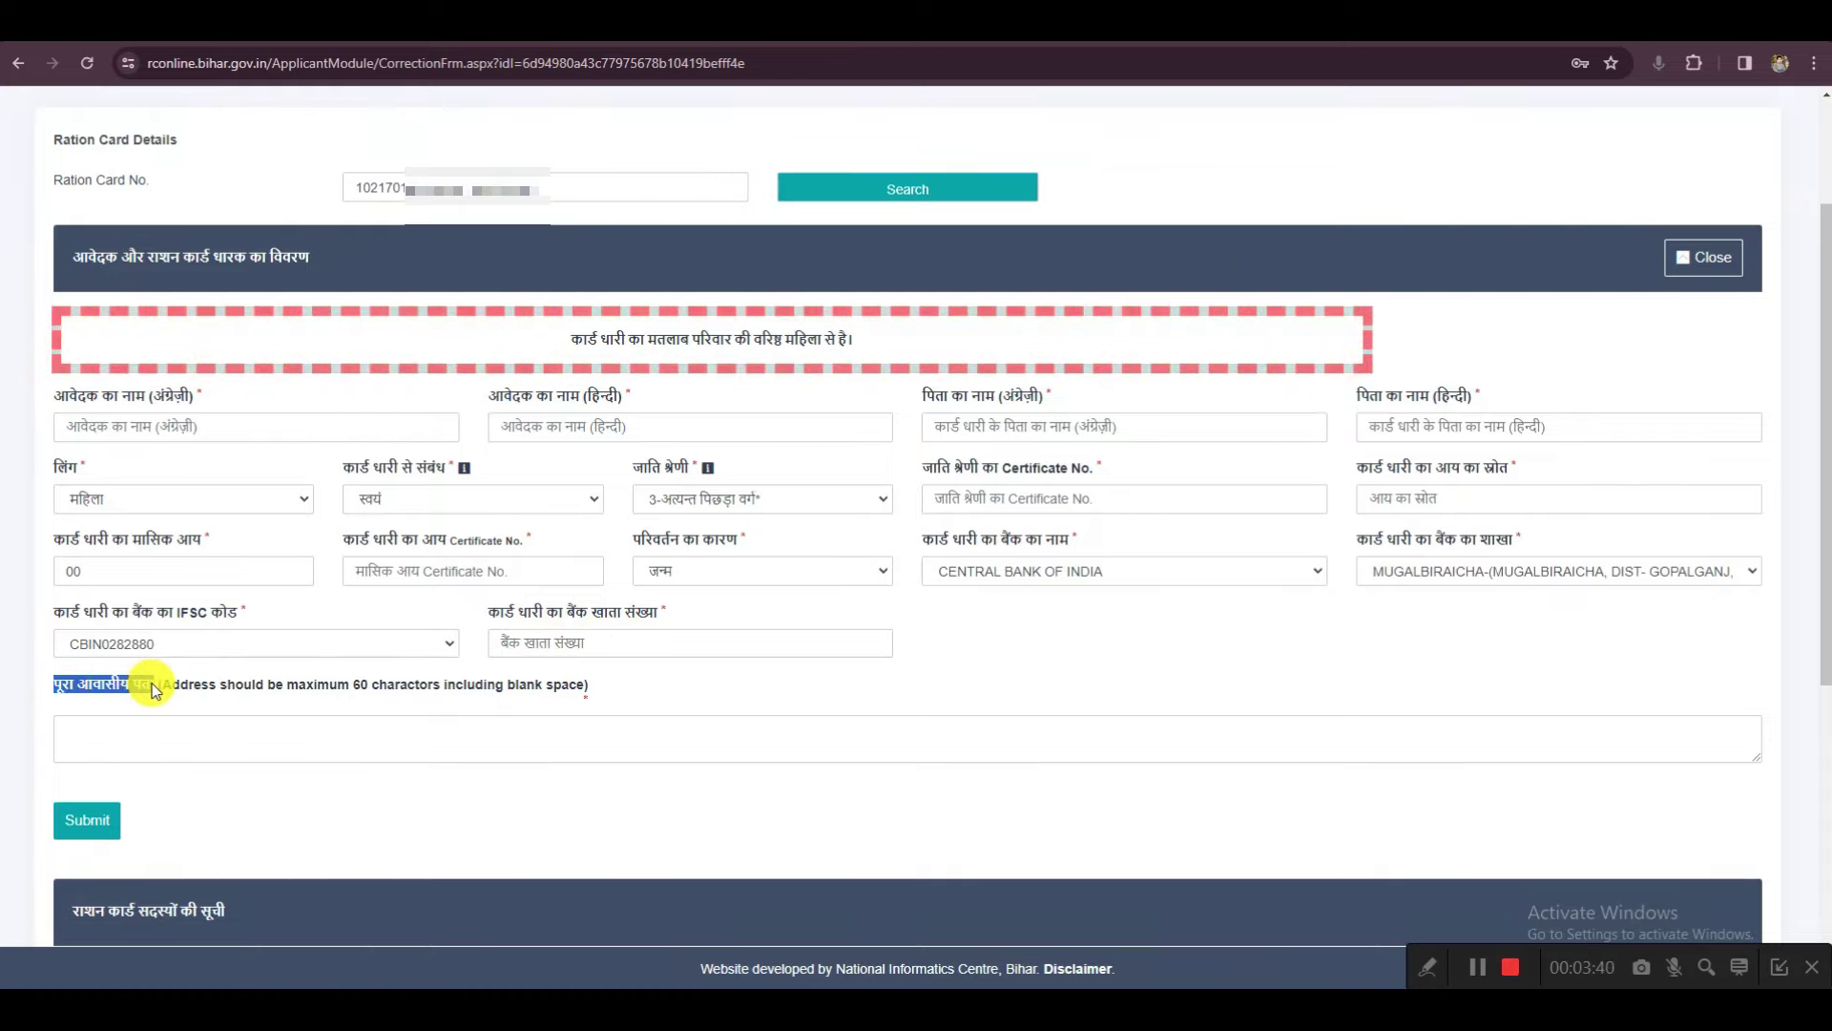
- Fill in the cardholder's full residential address and submit the applicant and cardholder details
click(164, 729)
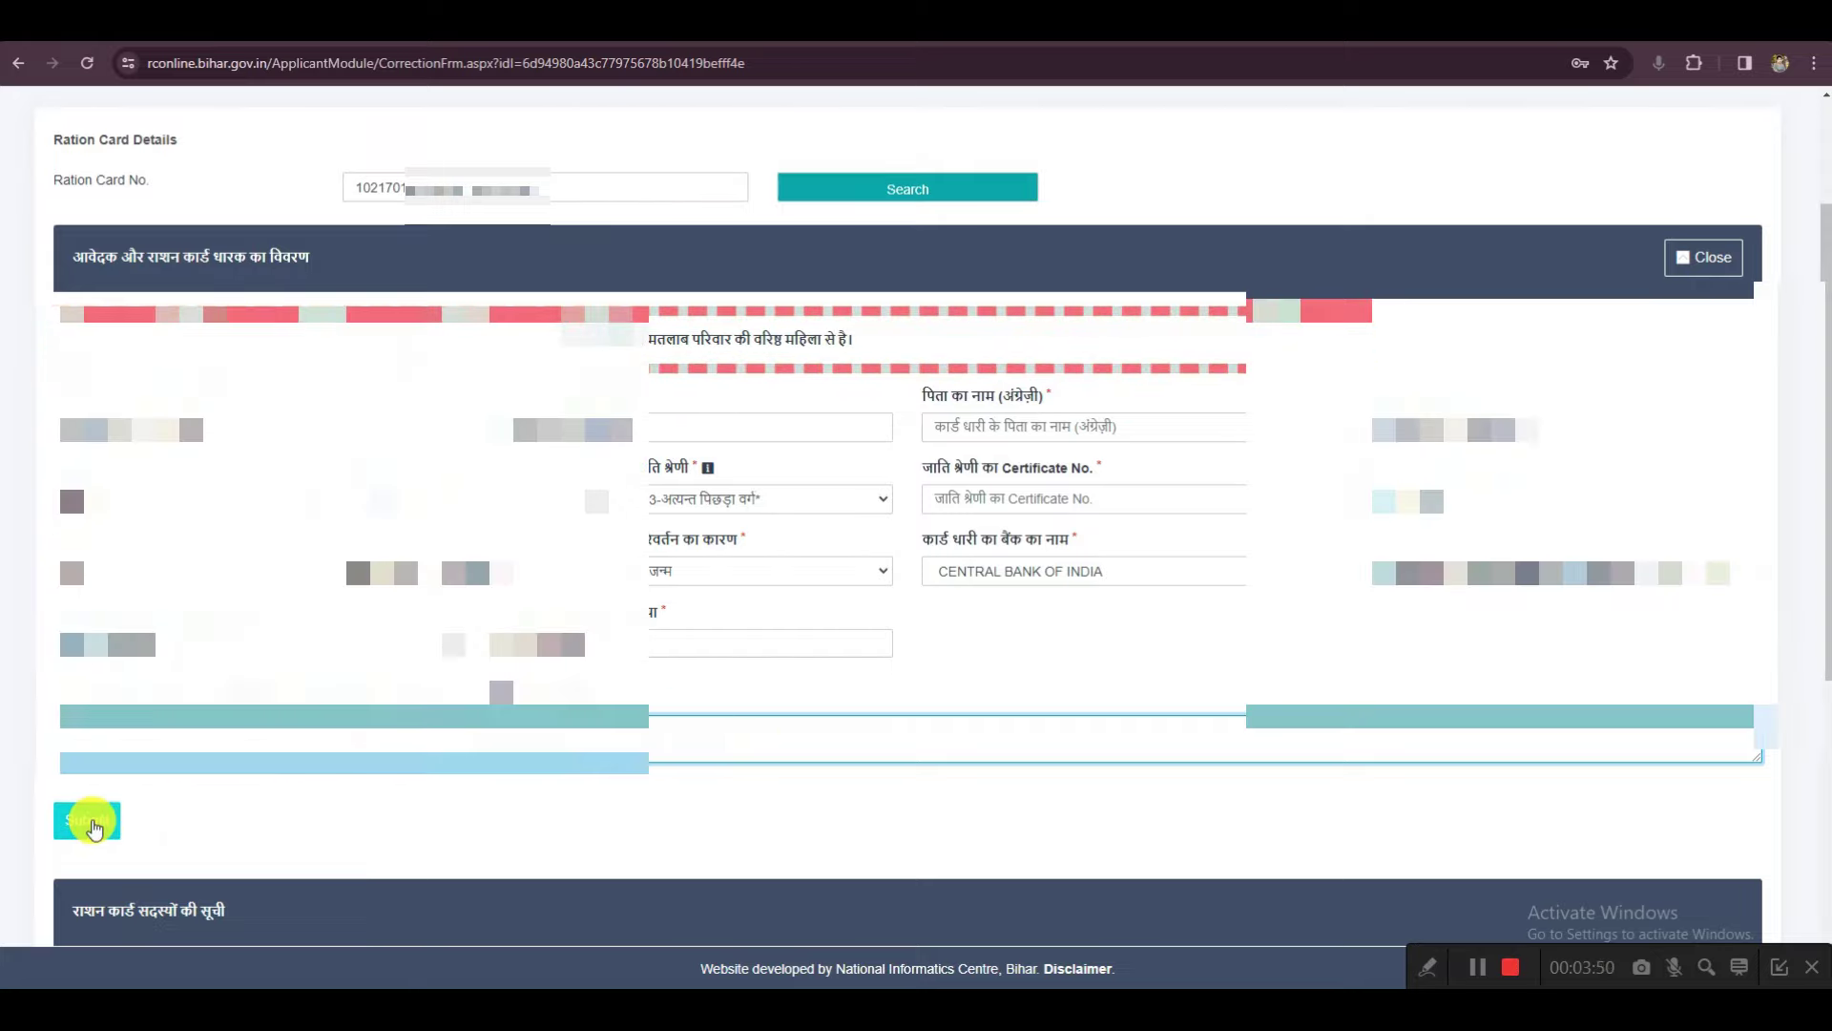
click(87, 826)
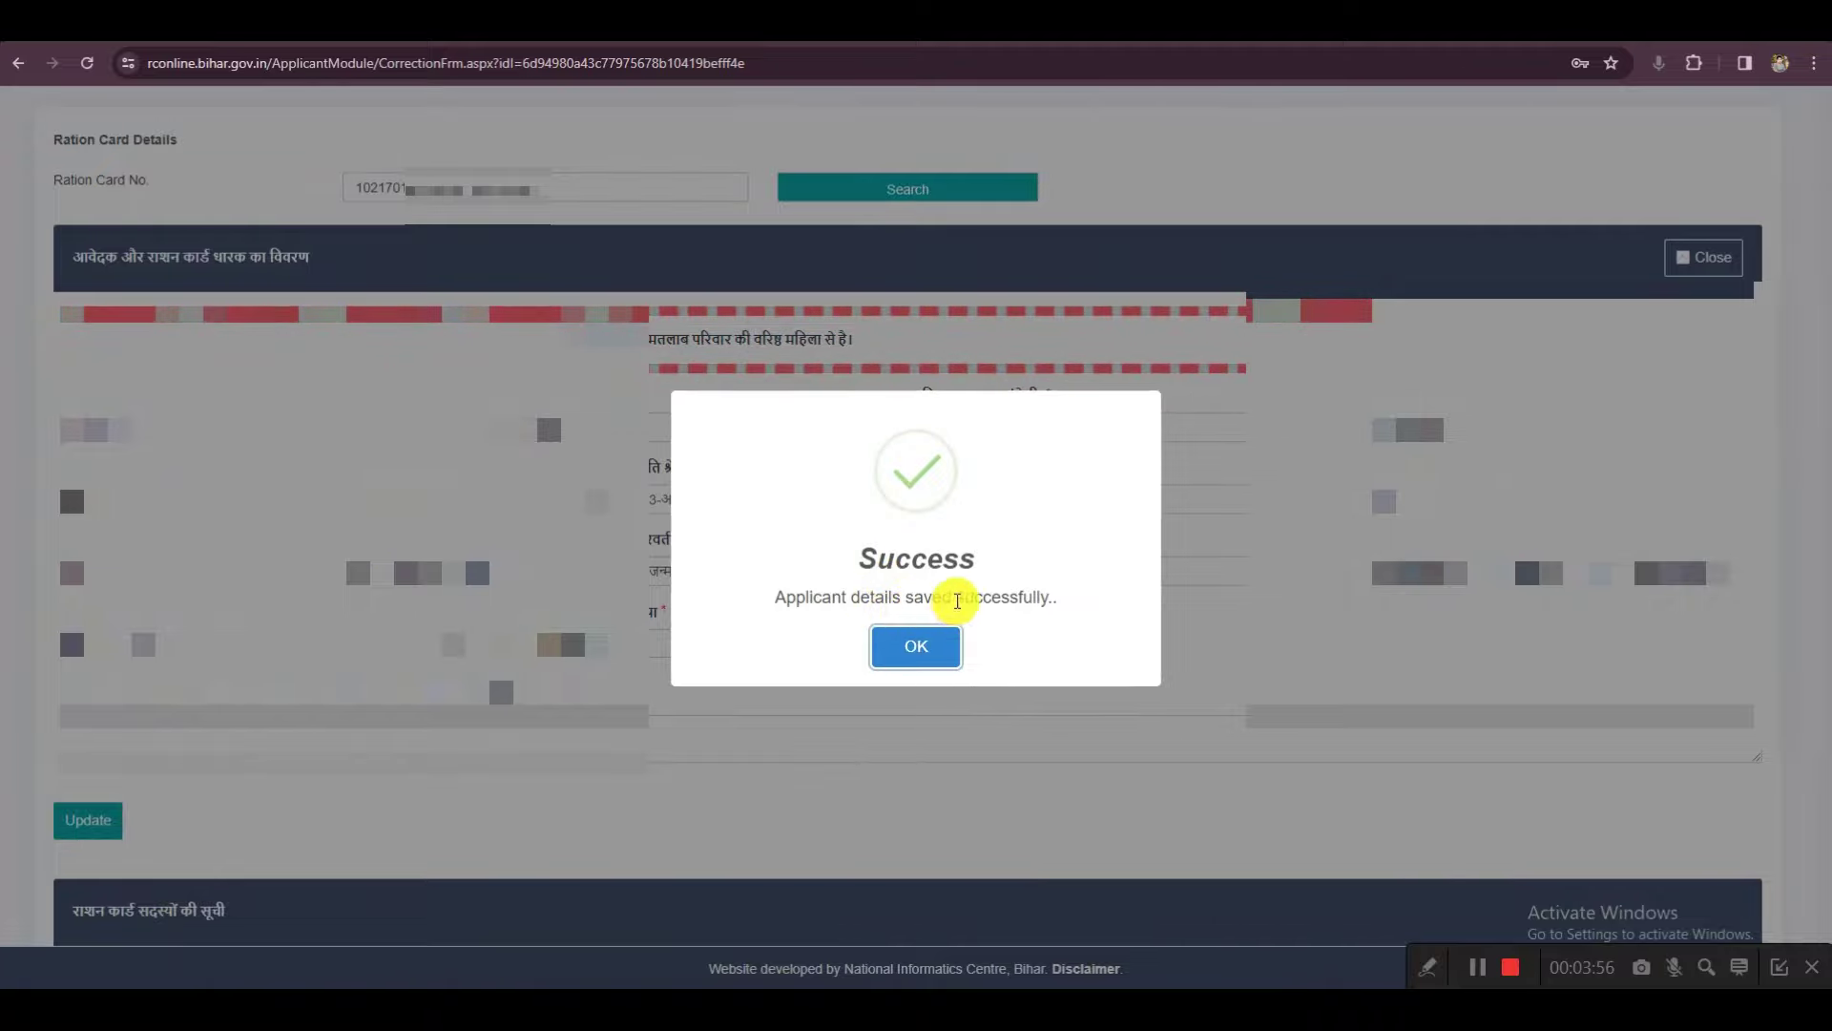
click(930, 644)
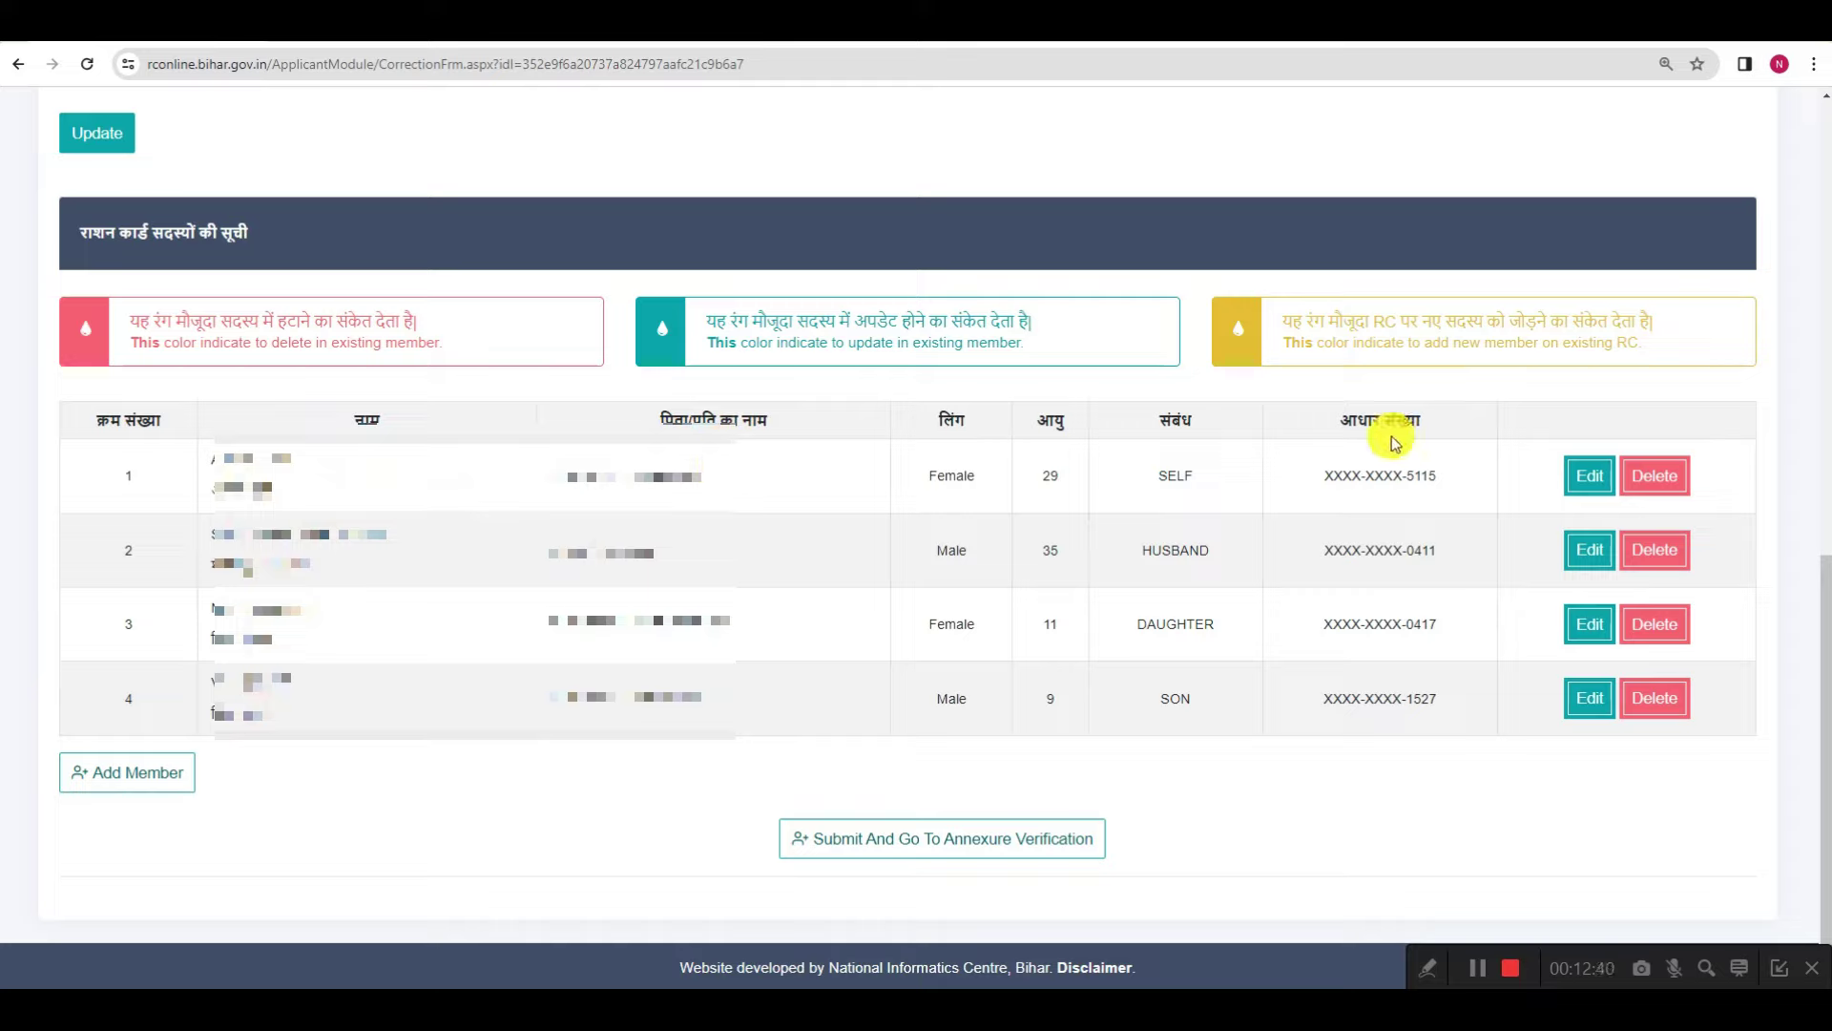
click(1428, 968)
click(1181, 969)
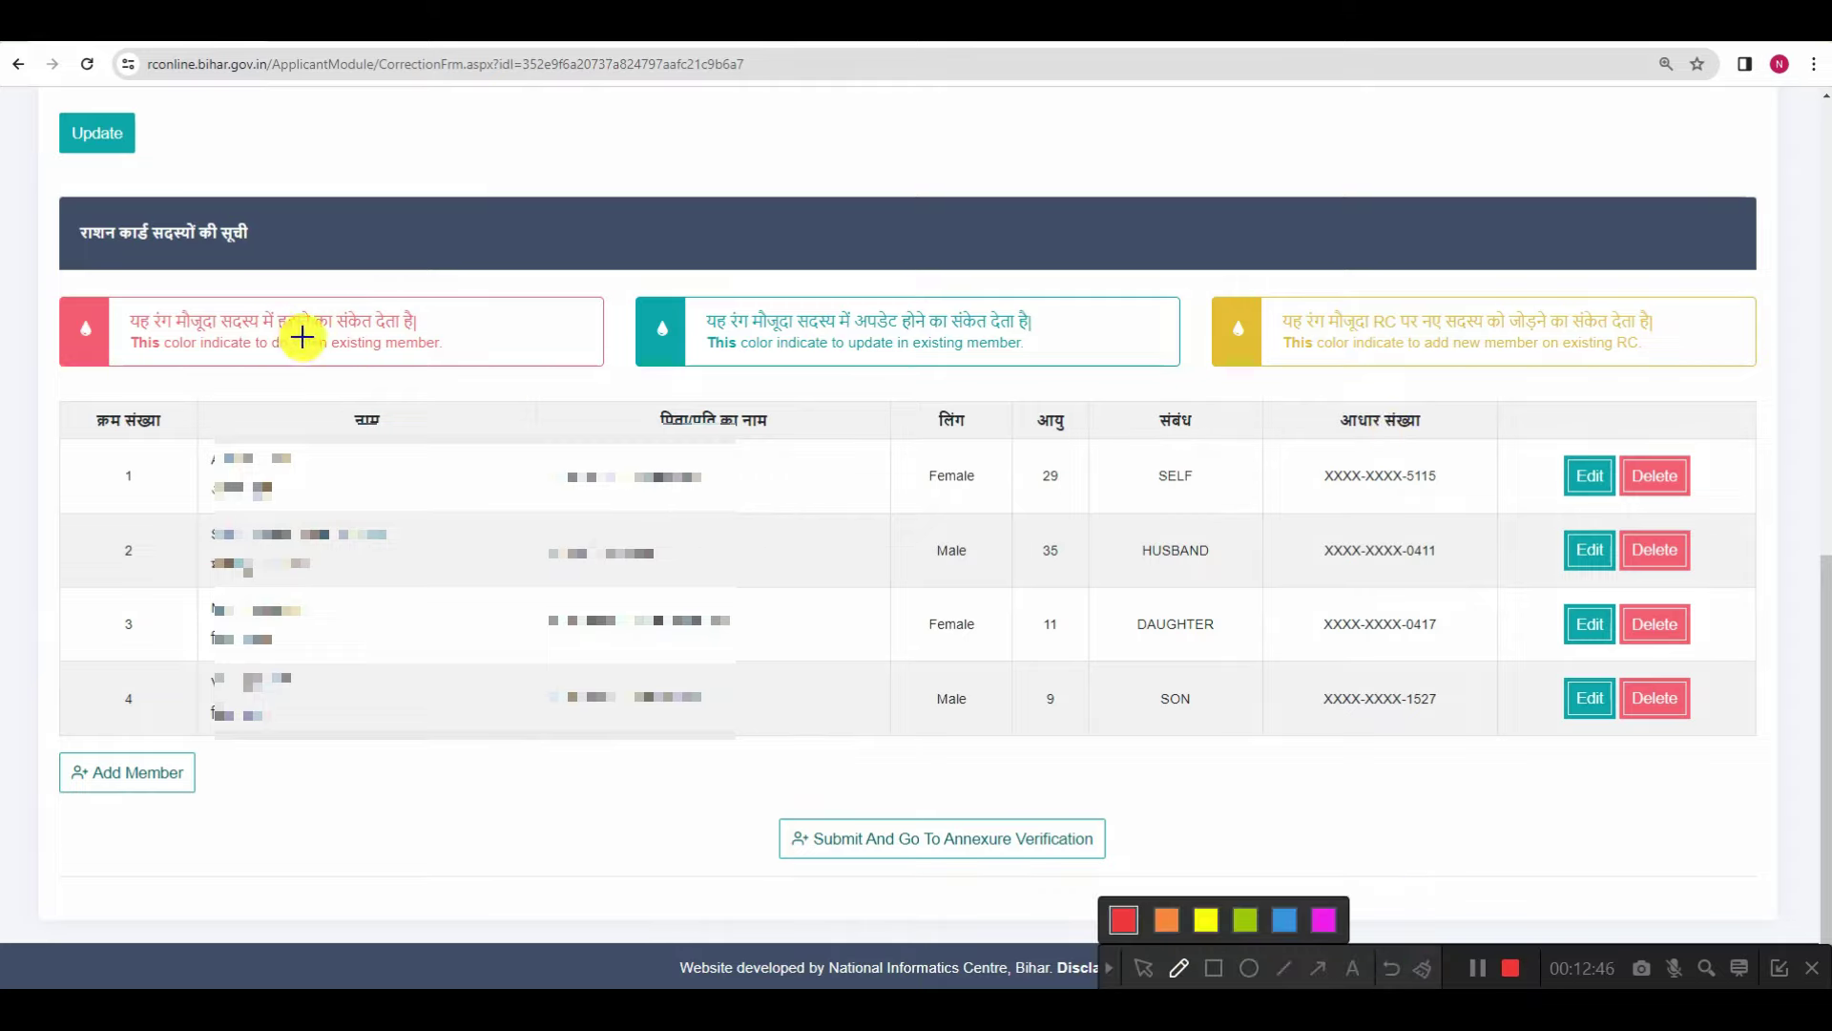
drag(447, 328, 480, 303)
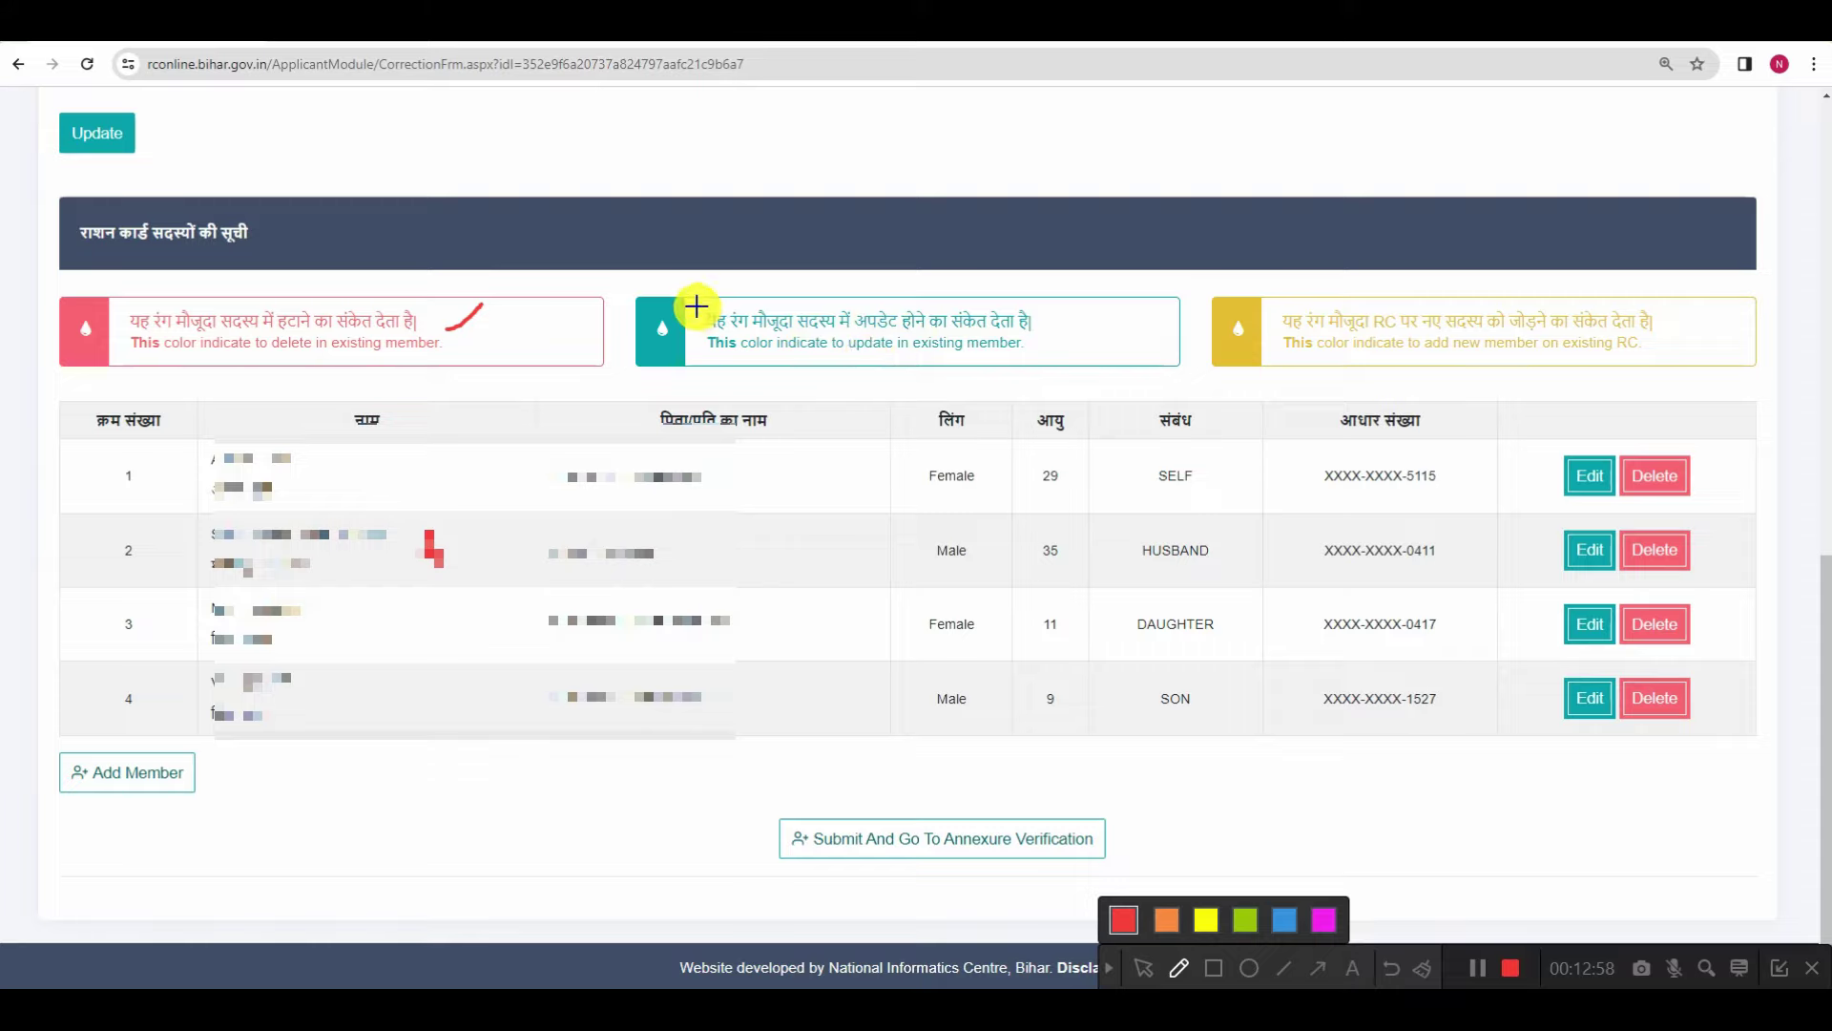
drag(701, 279, 699, 299)
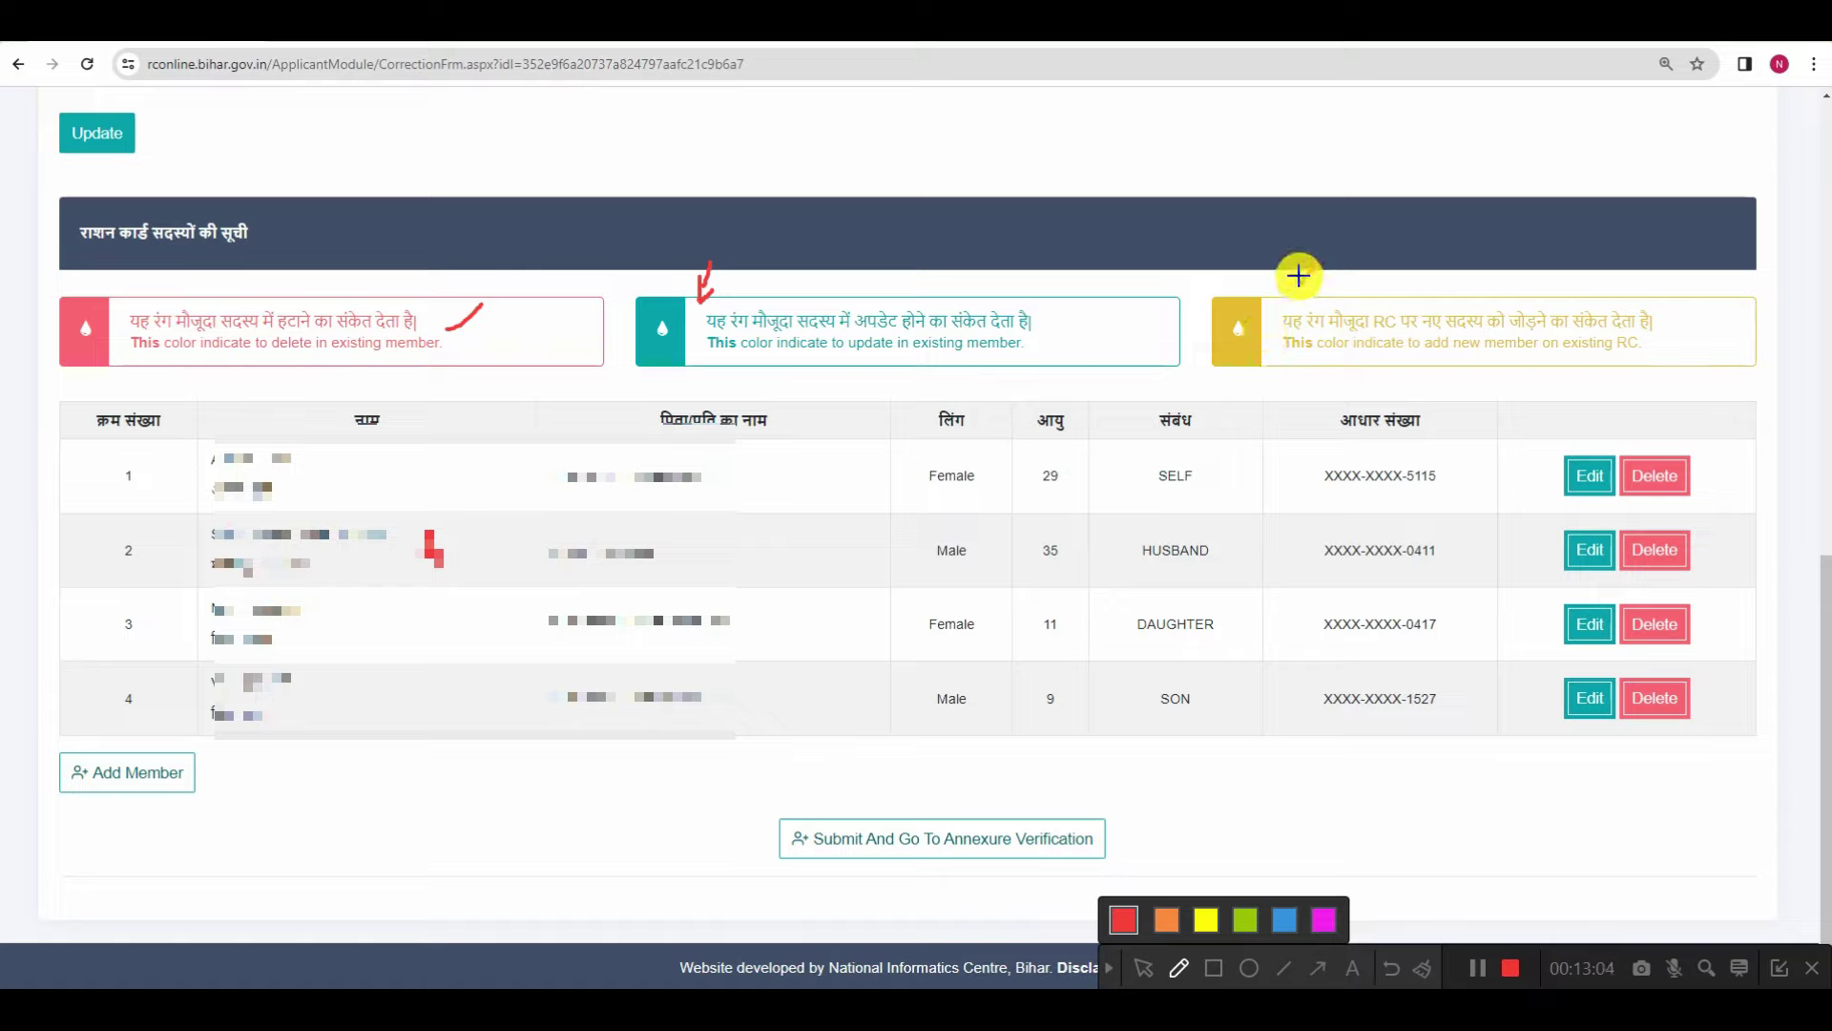
drag(1298, 276, 1334, 279)
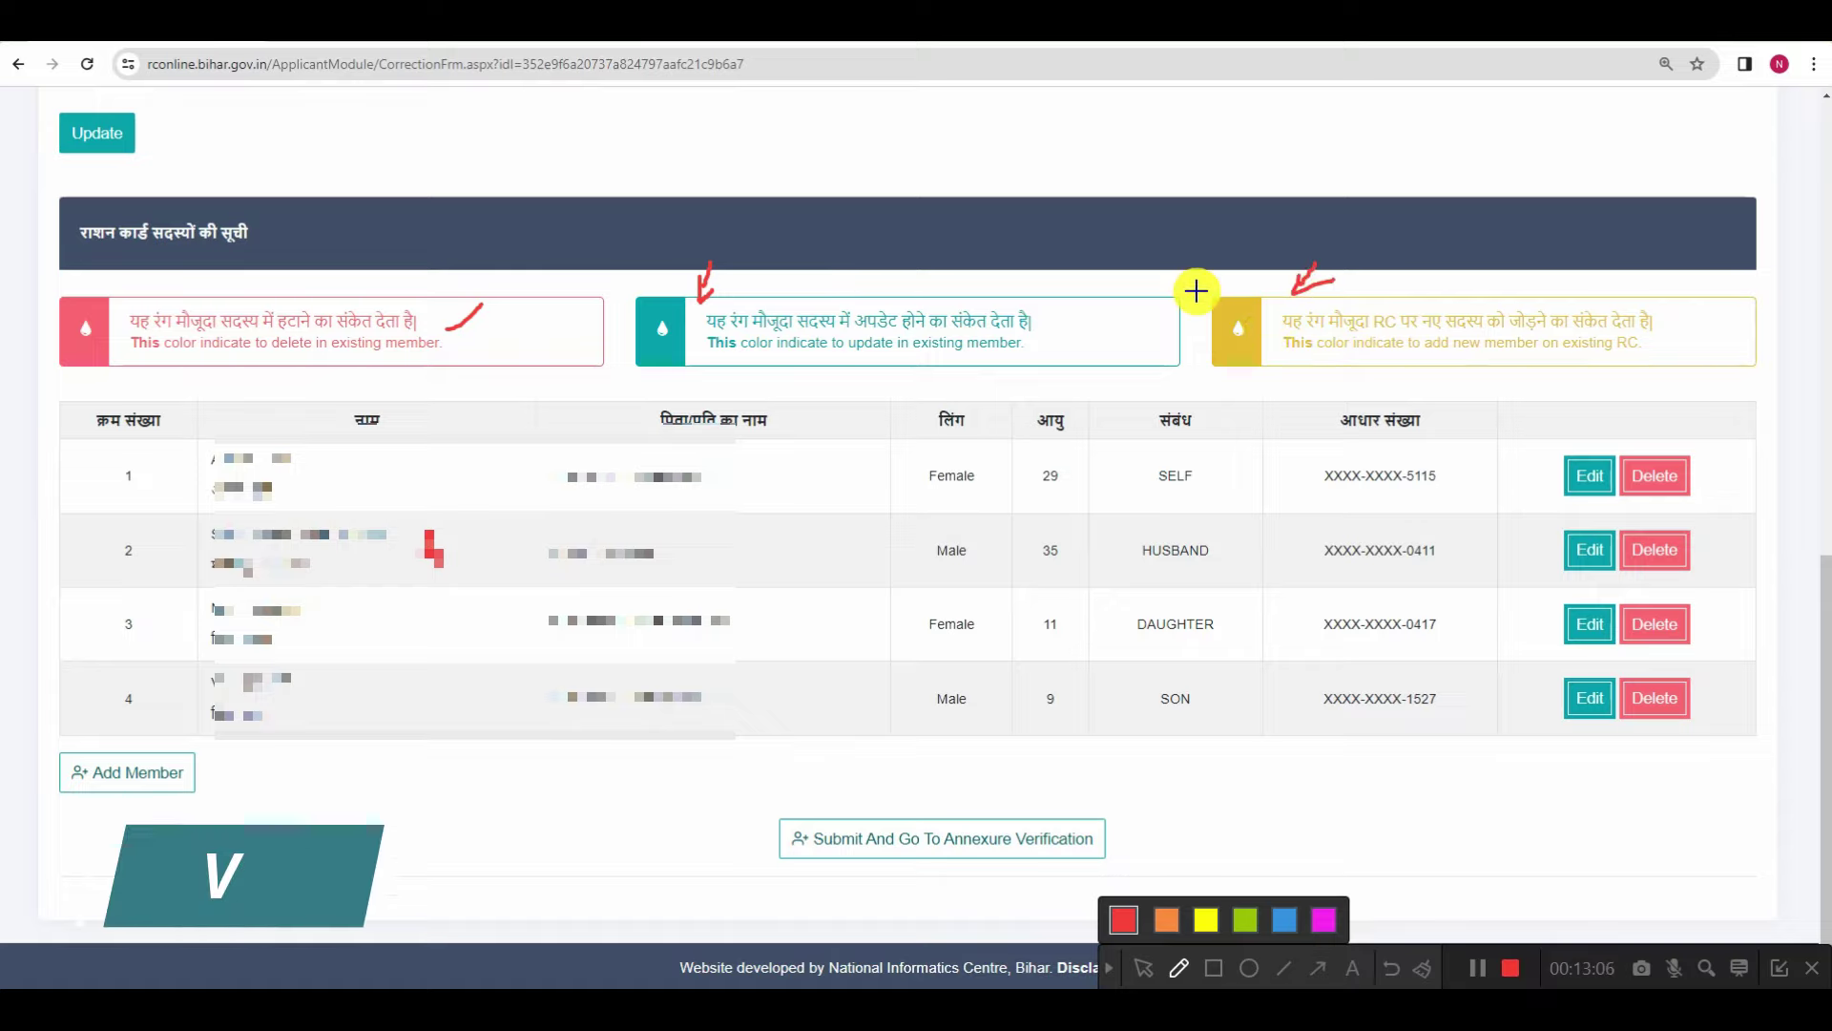
click(1114, 971)
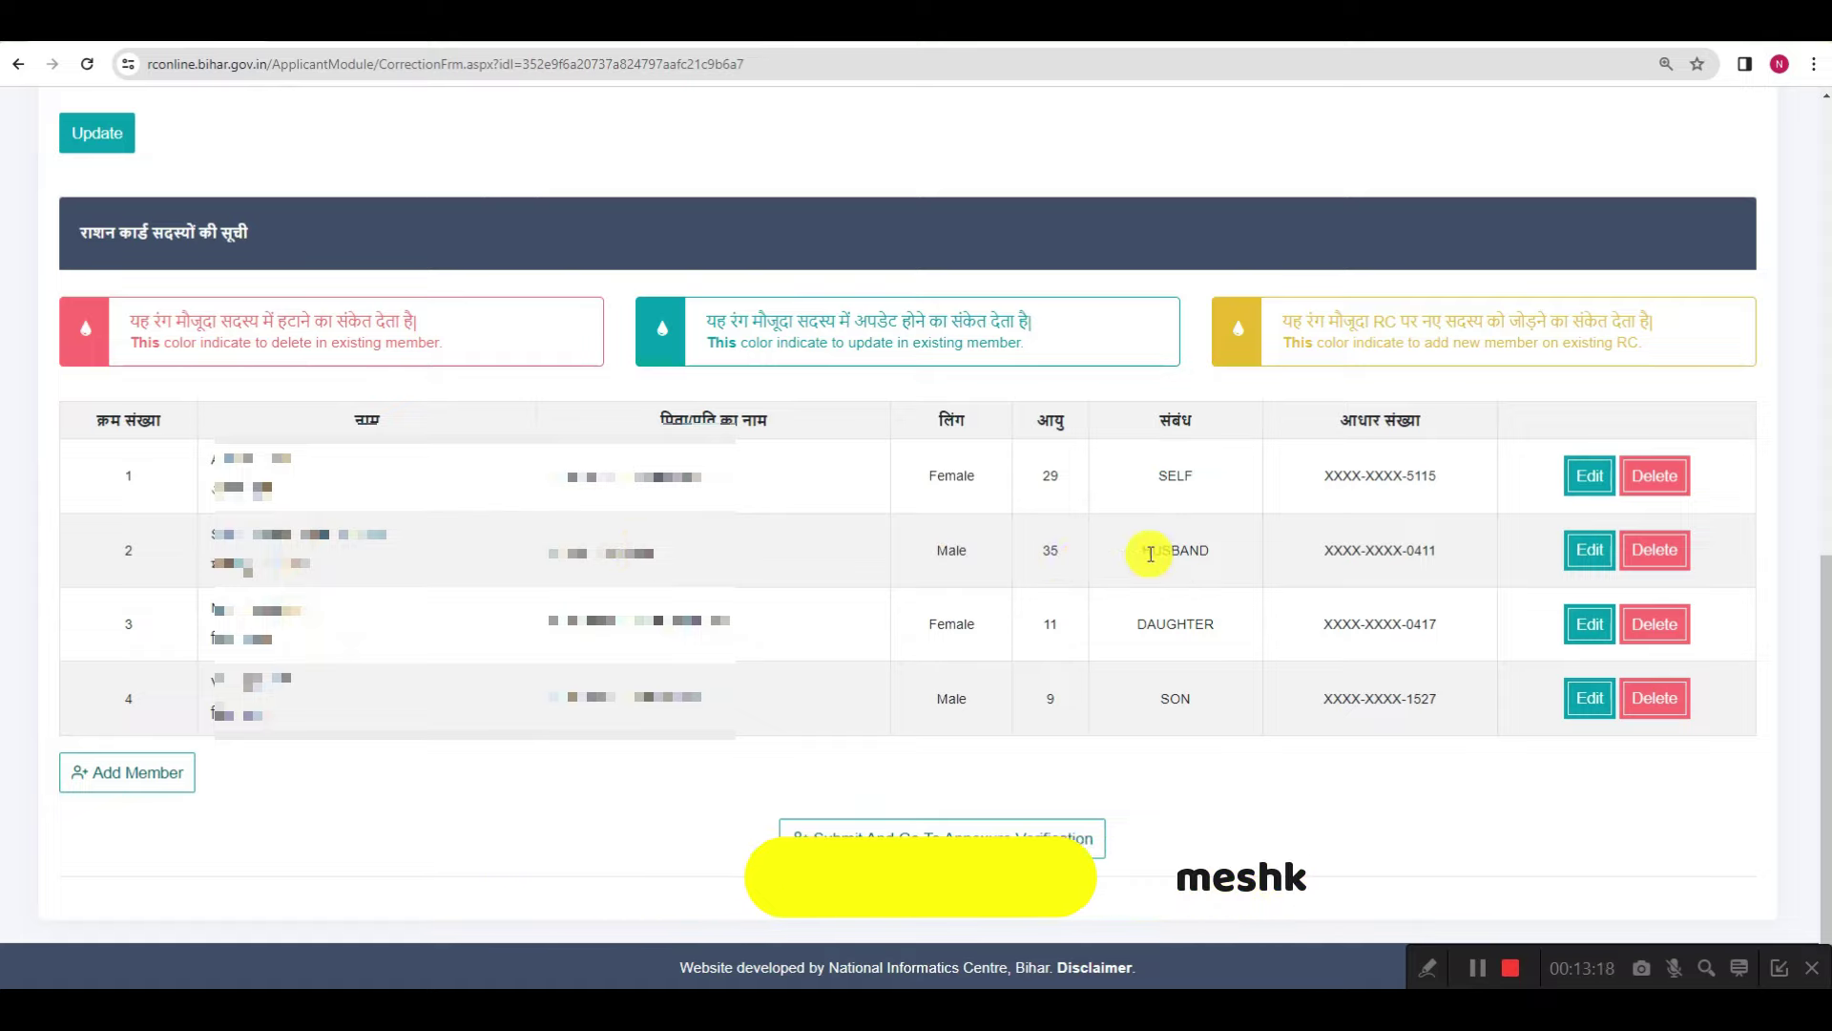
- Open the husband's member record for editing and review the name, gender, age, occupation, income source and monthly income fields
click(1580, 559)
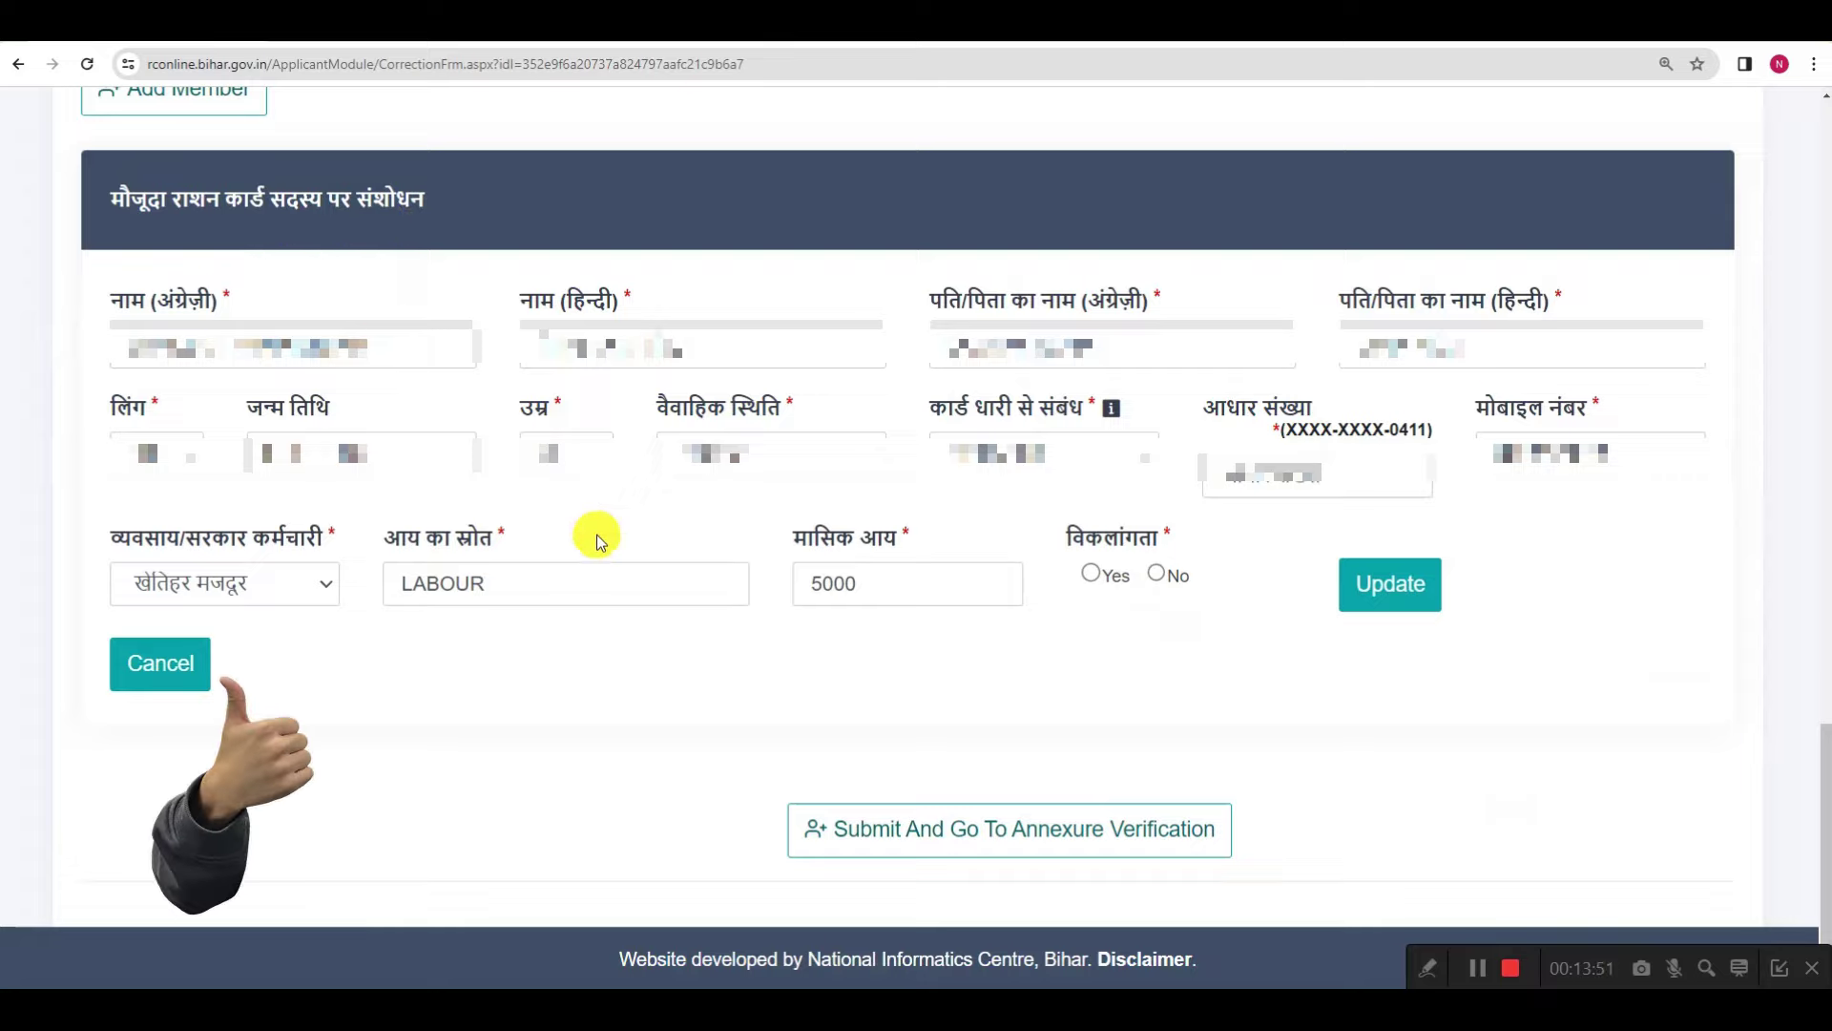
click(400, 347)
click(696, 346)
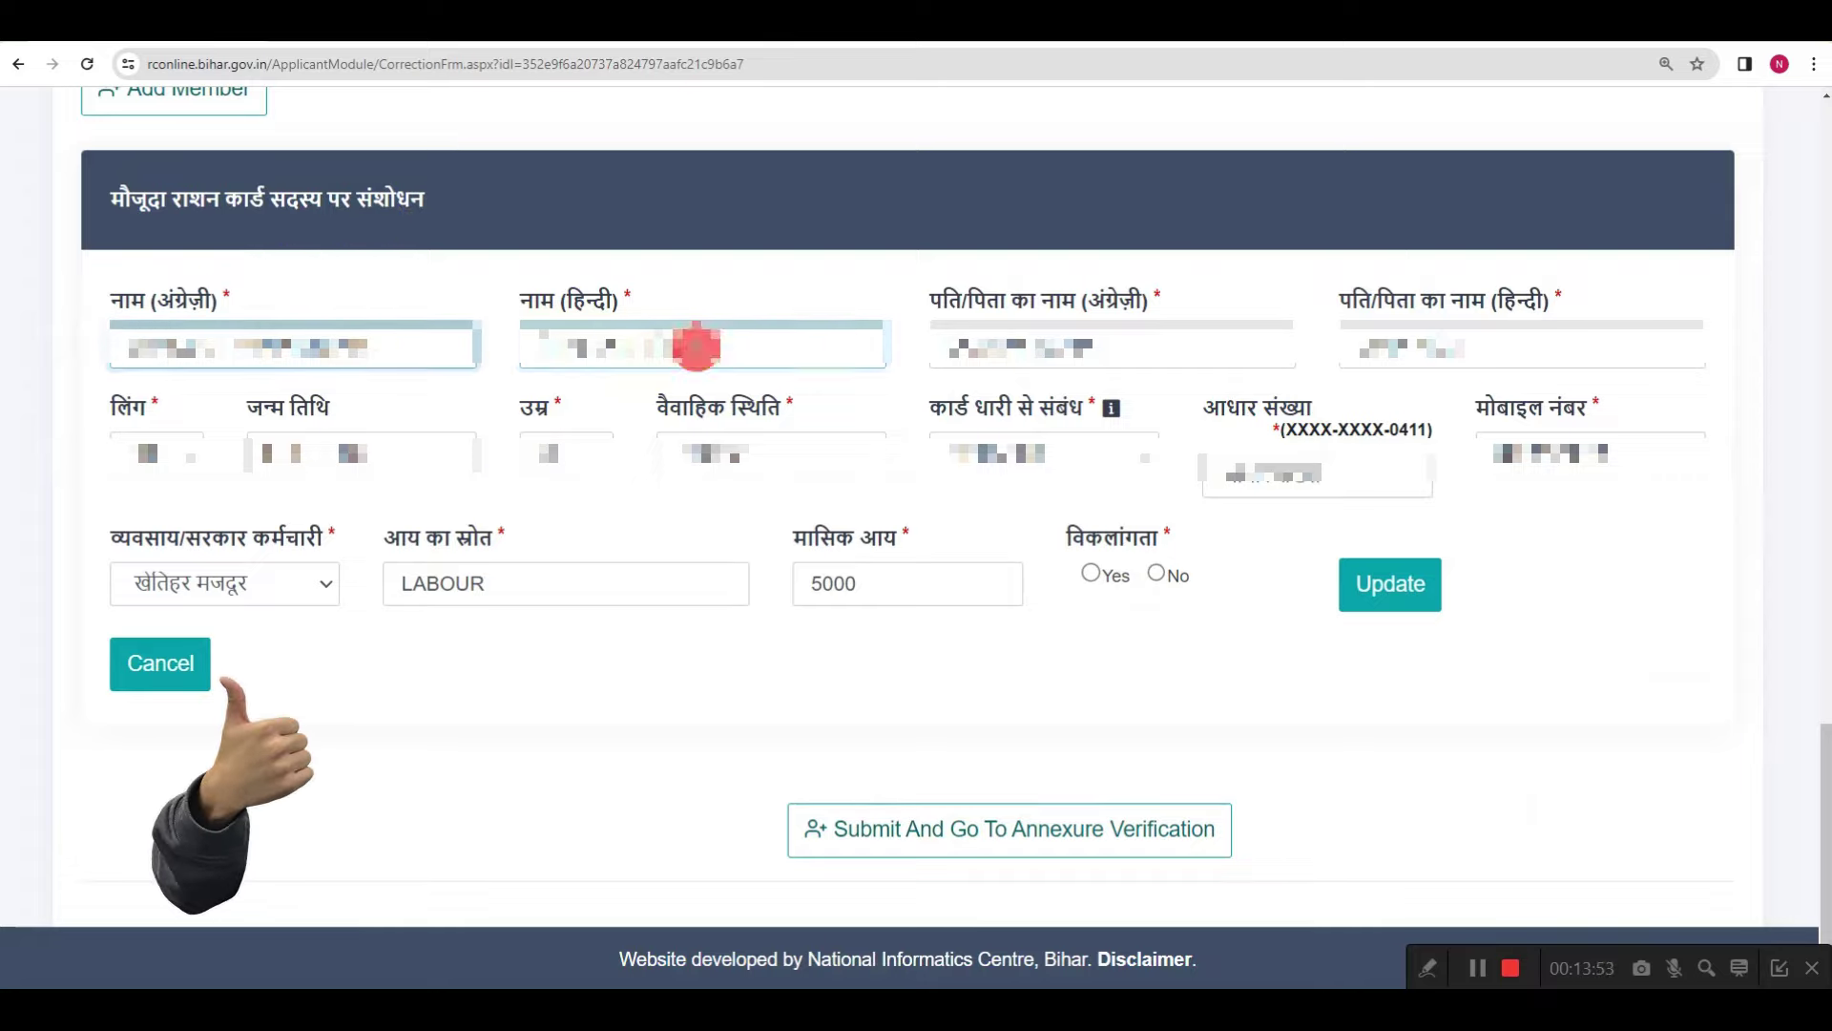
click(1135, 351)
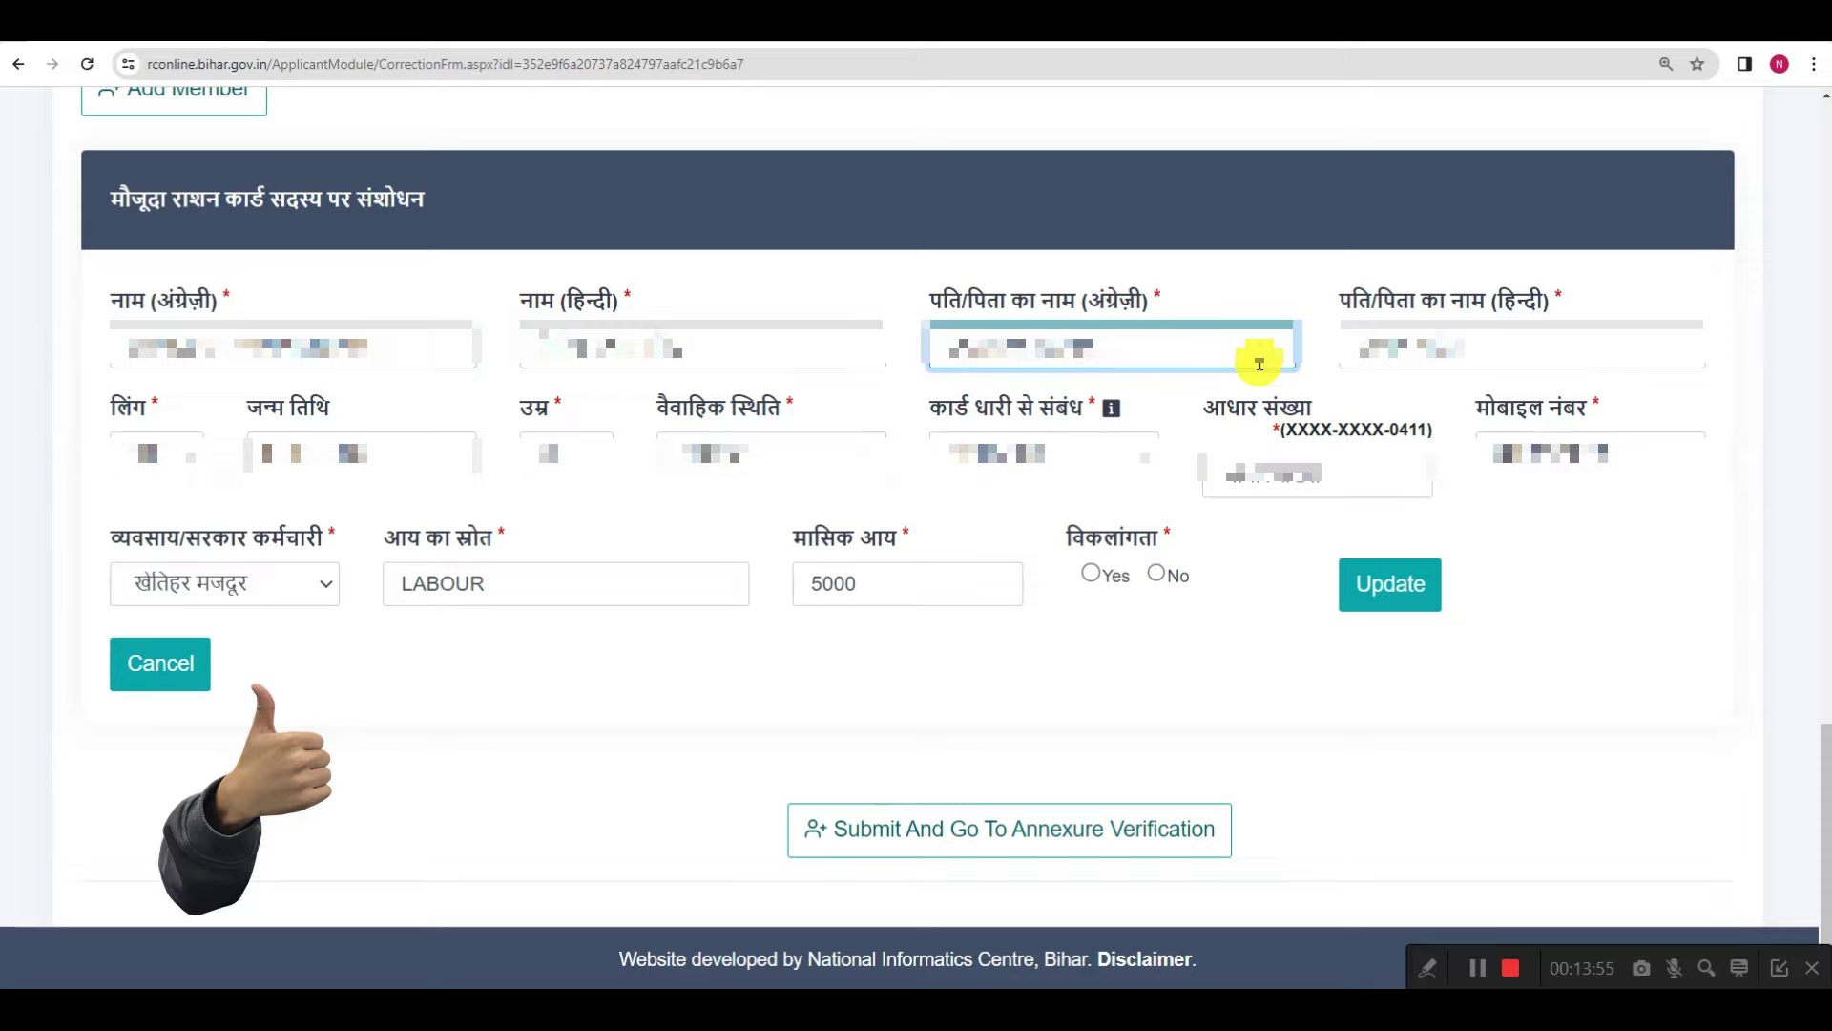
click(151, 454)
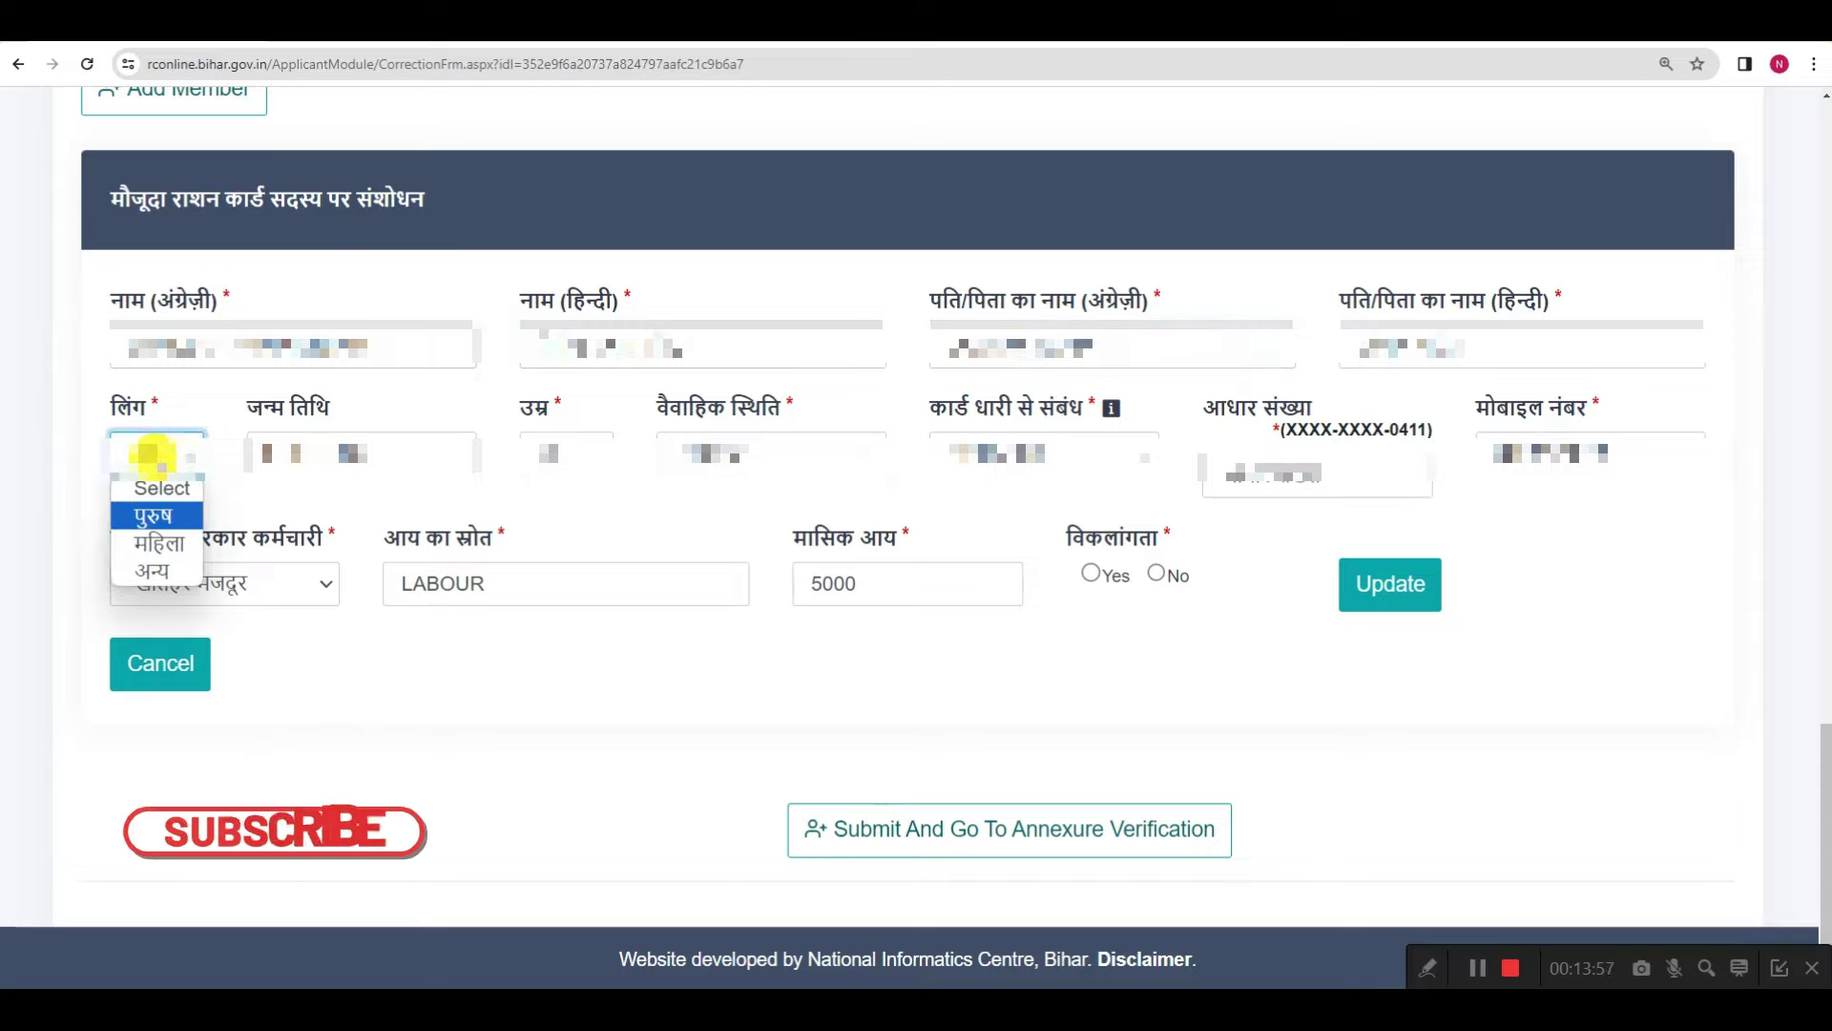
click(566, 454)
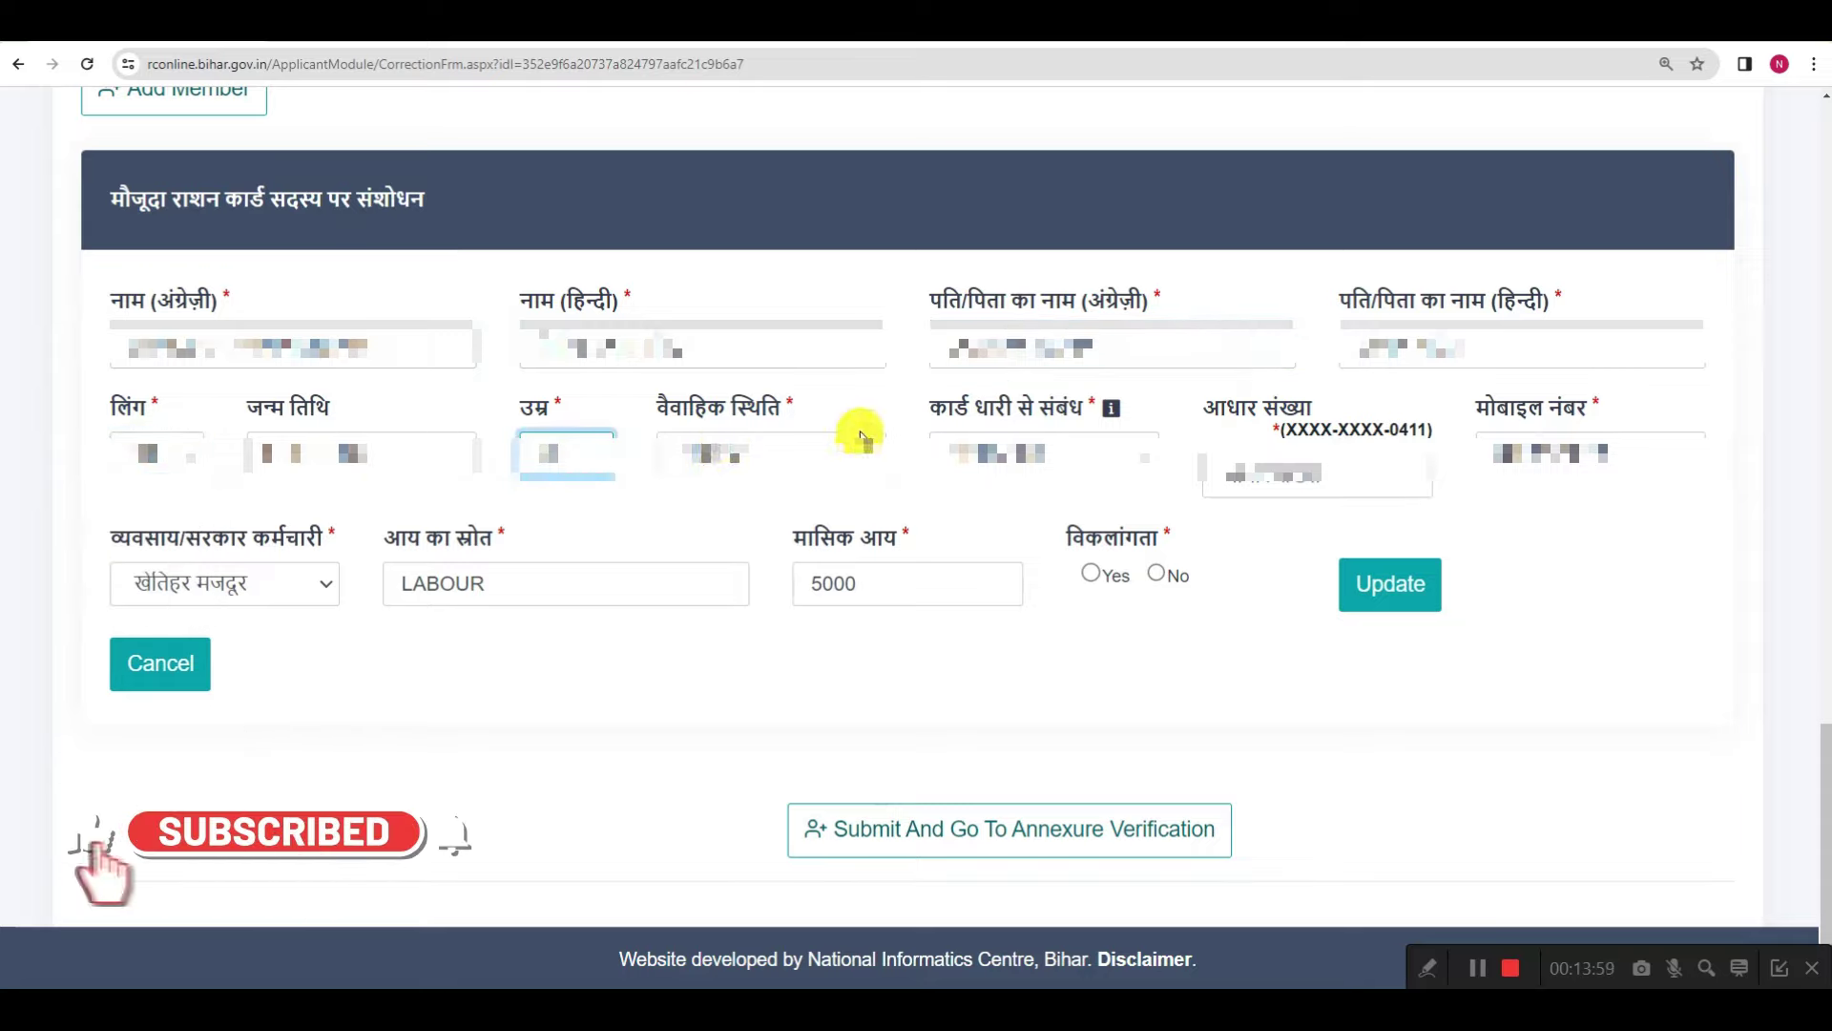
mouse_move(970, 458)
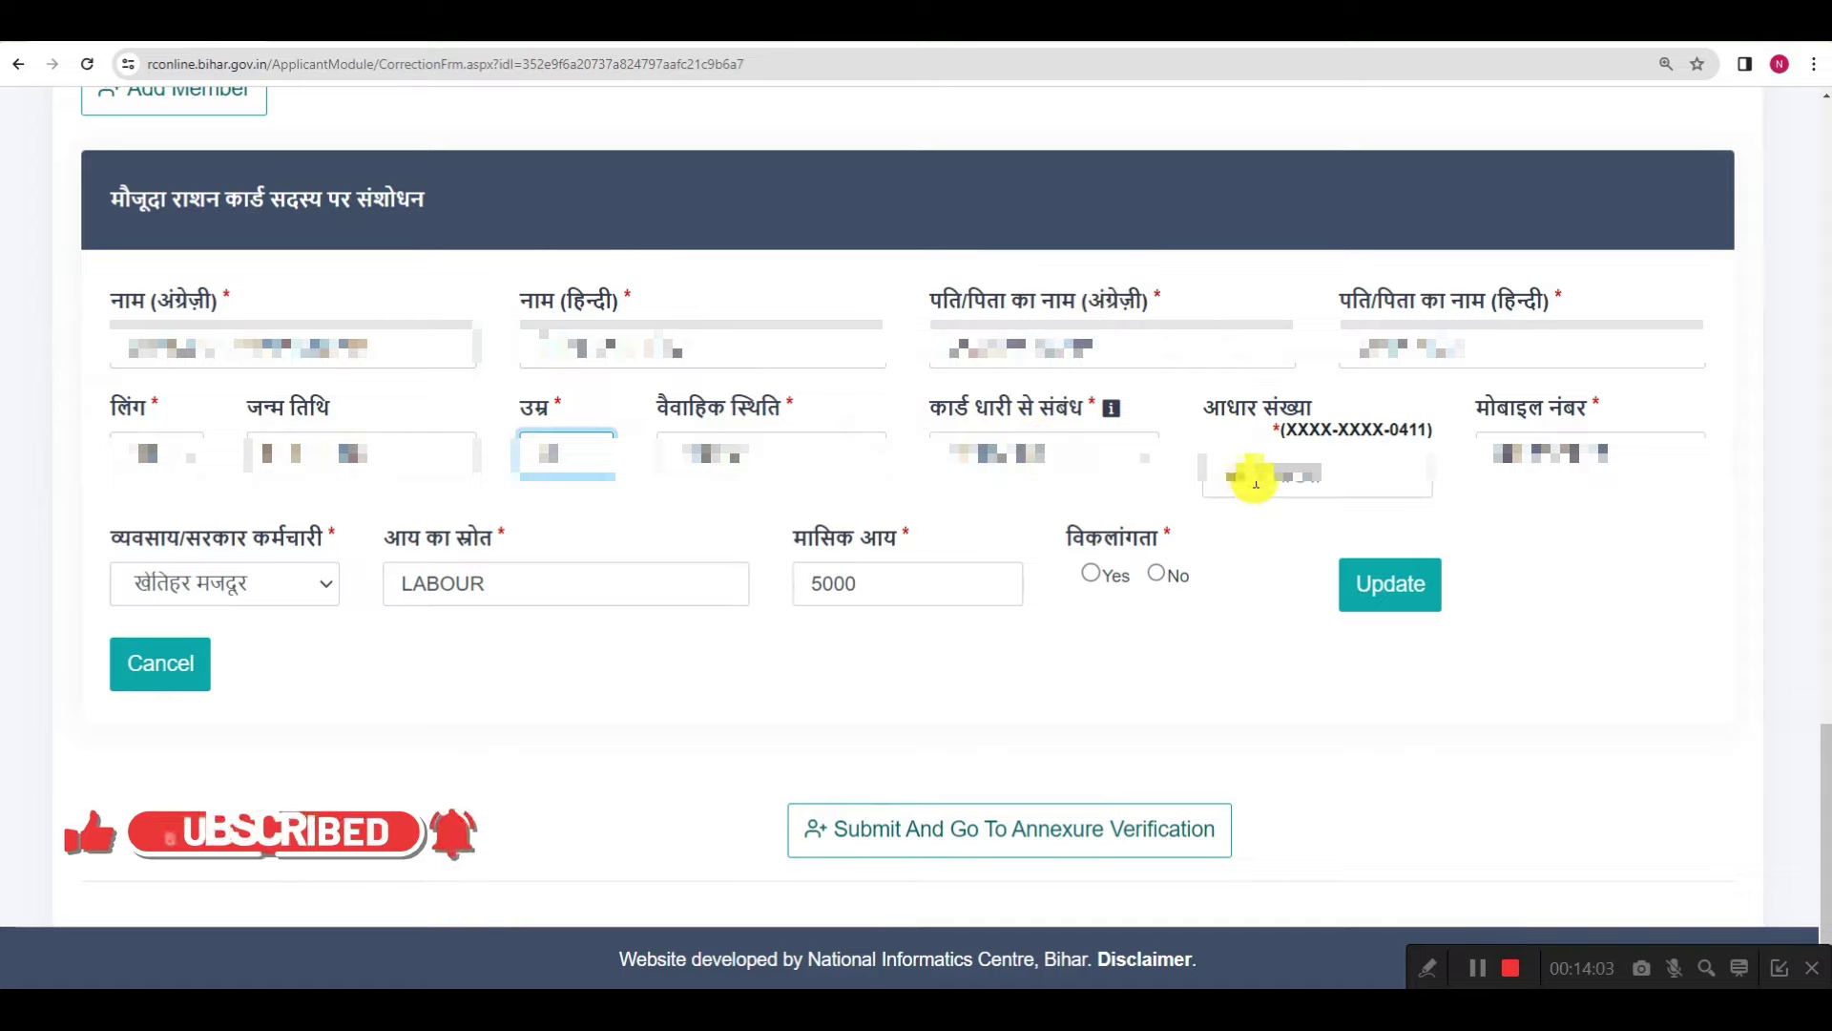
click(235, 578)
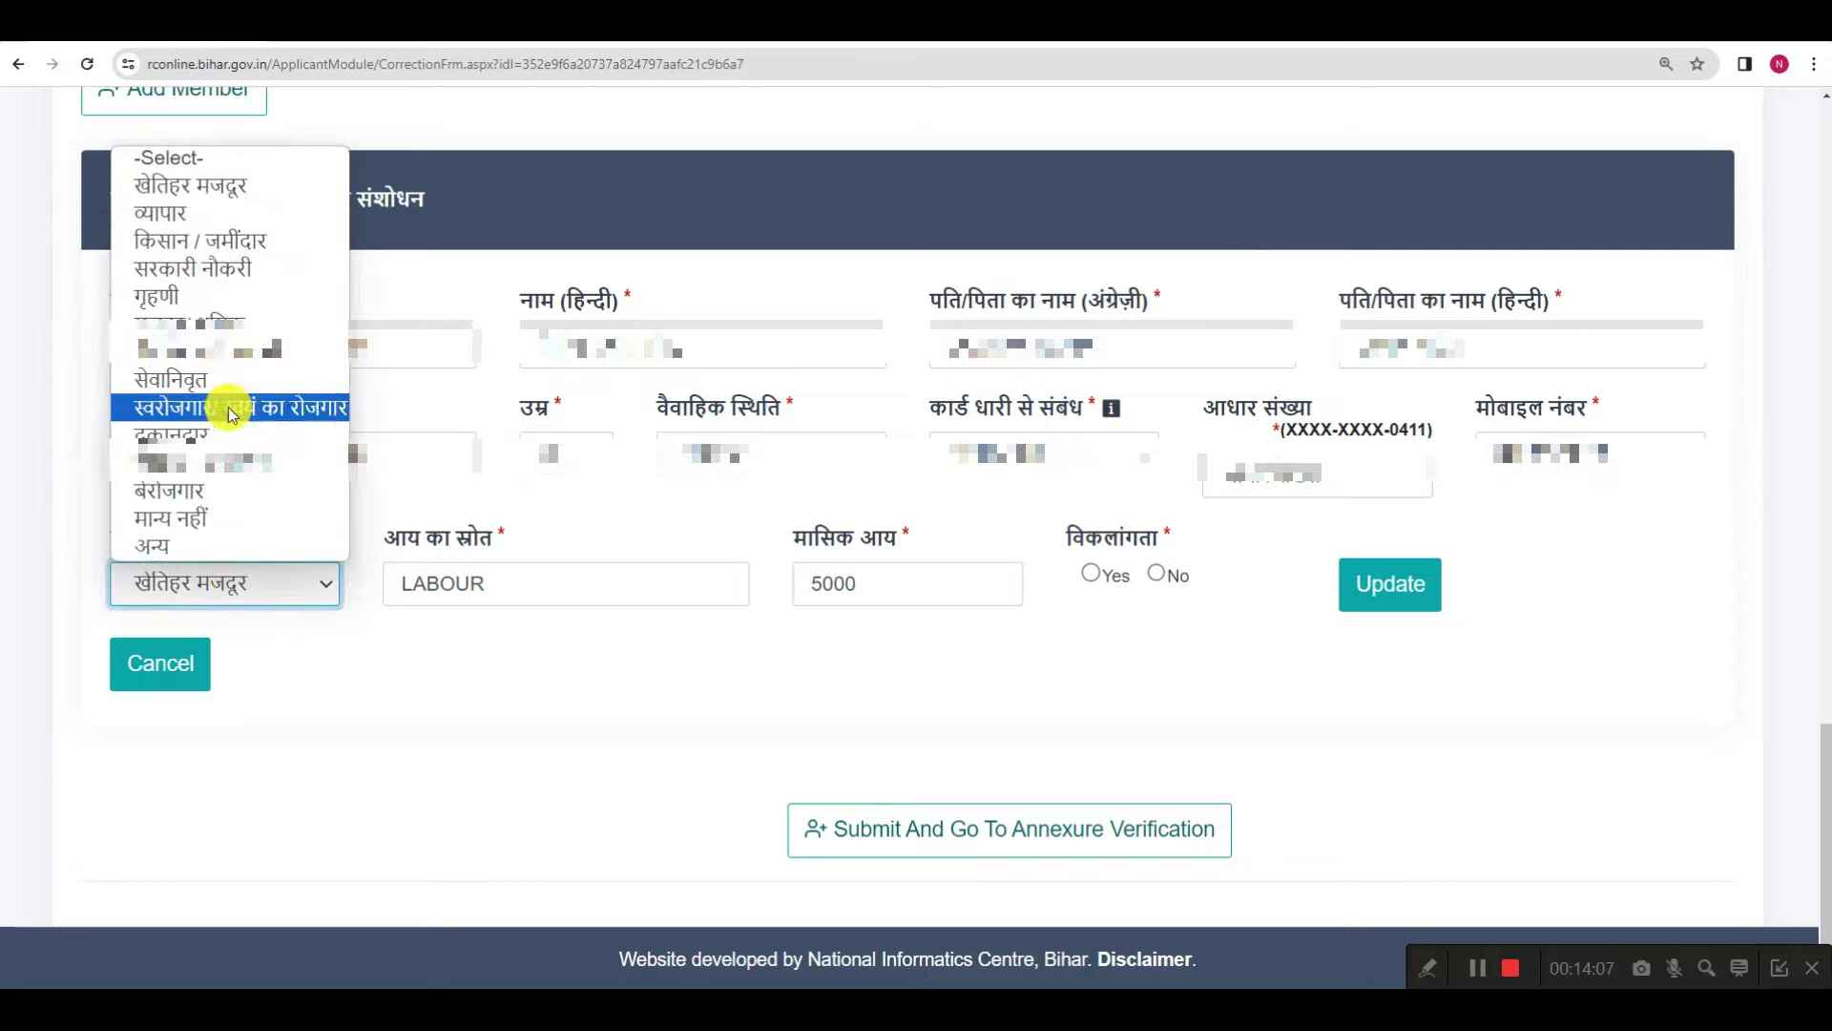
click(509, 583)
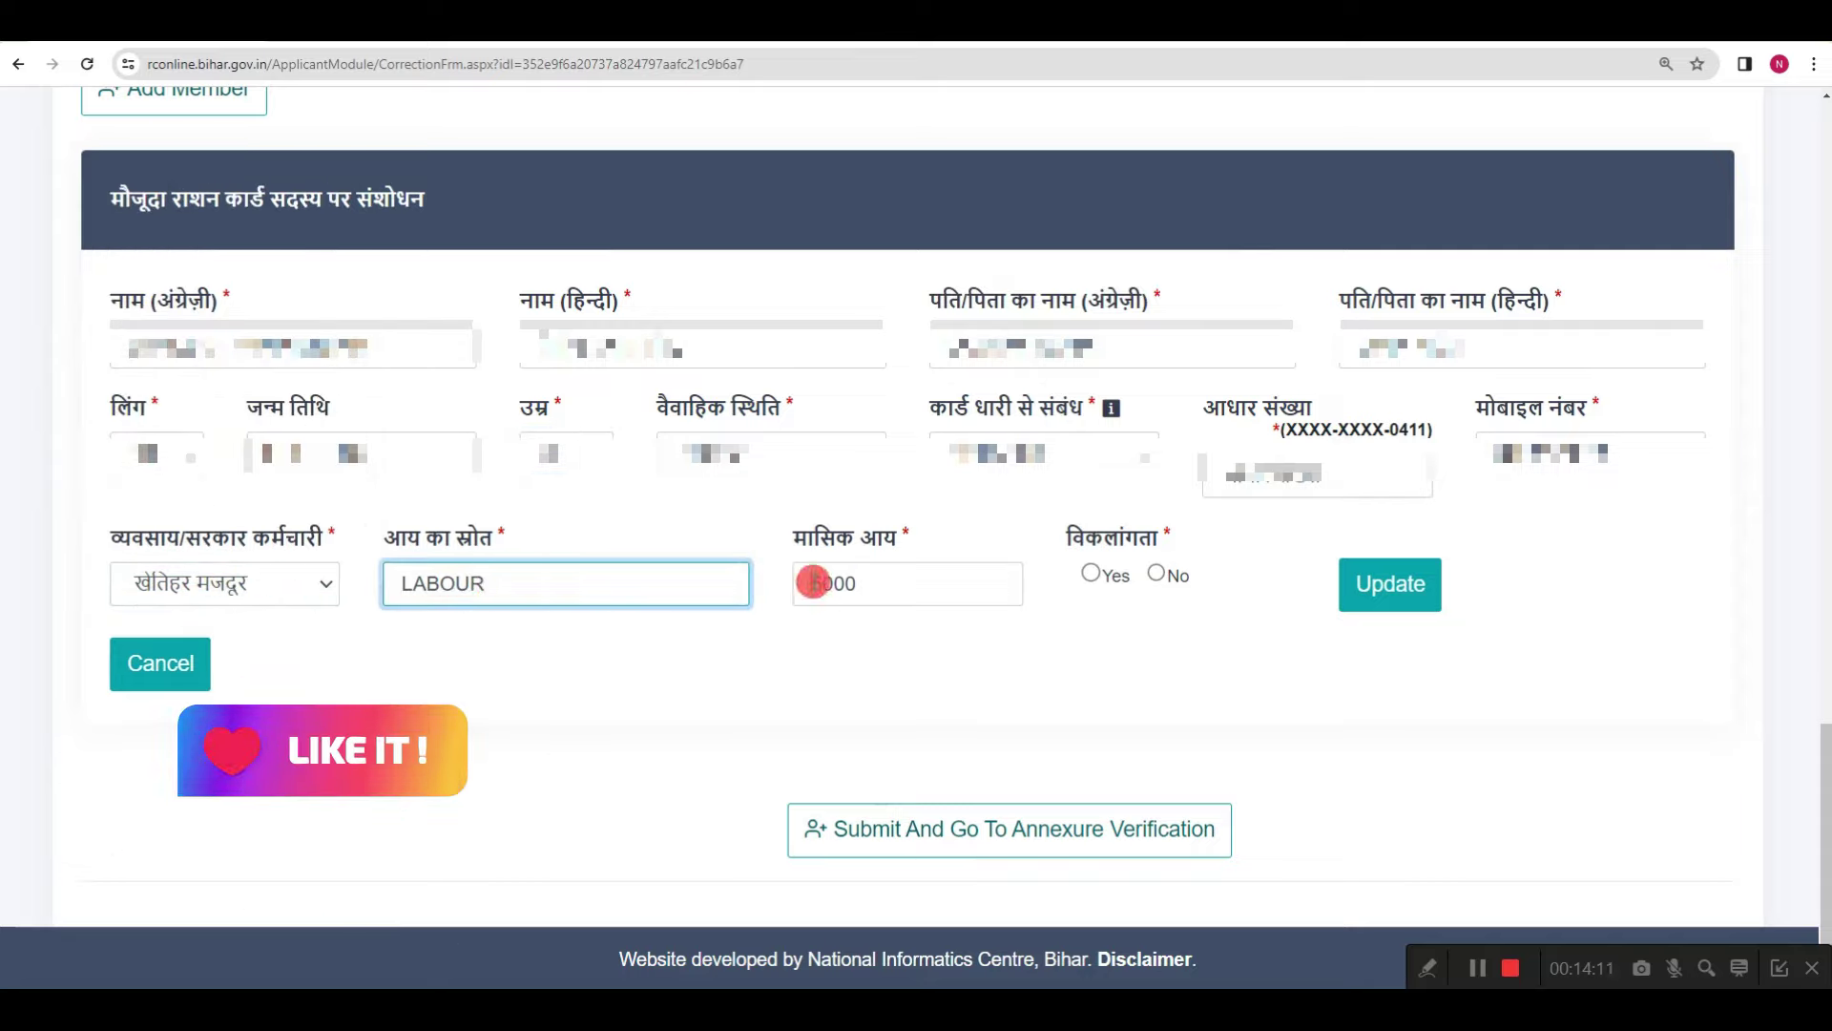
double_click(823, 582)
click(861, 587)
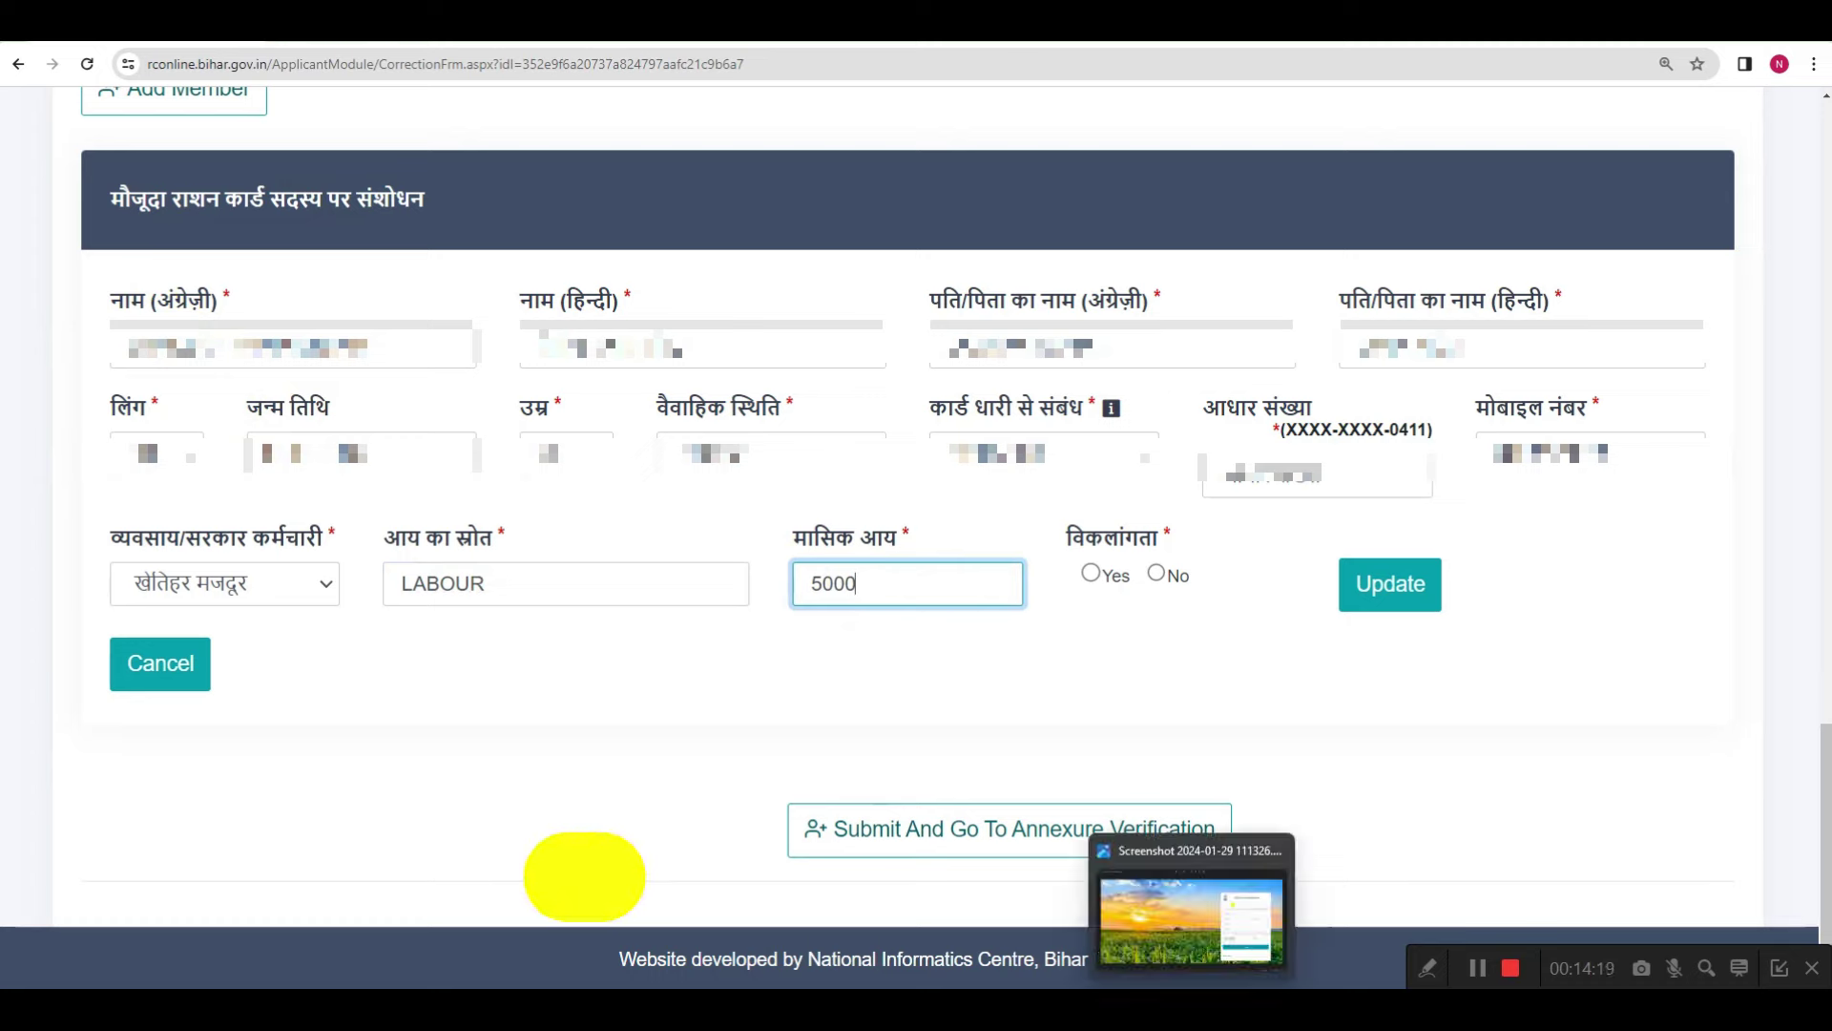
- Switch to the income certificate PDF, examine its total annual income against twelve months, and return to the member form
click(1193, 901)
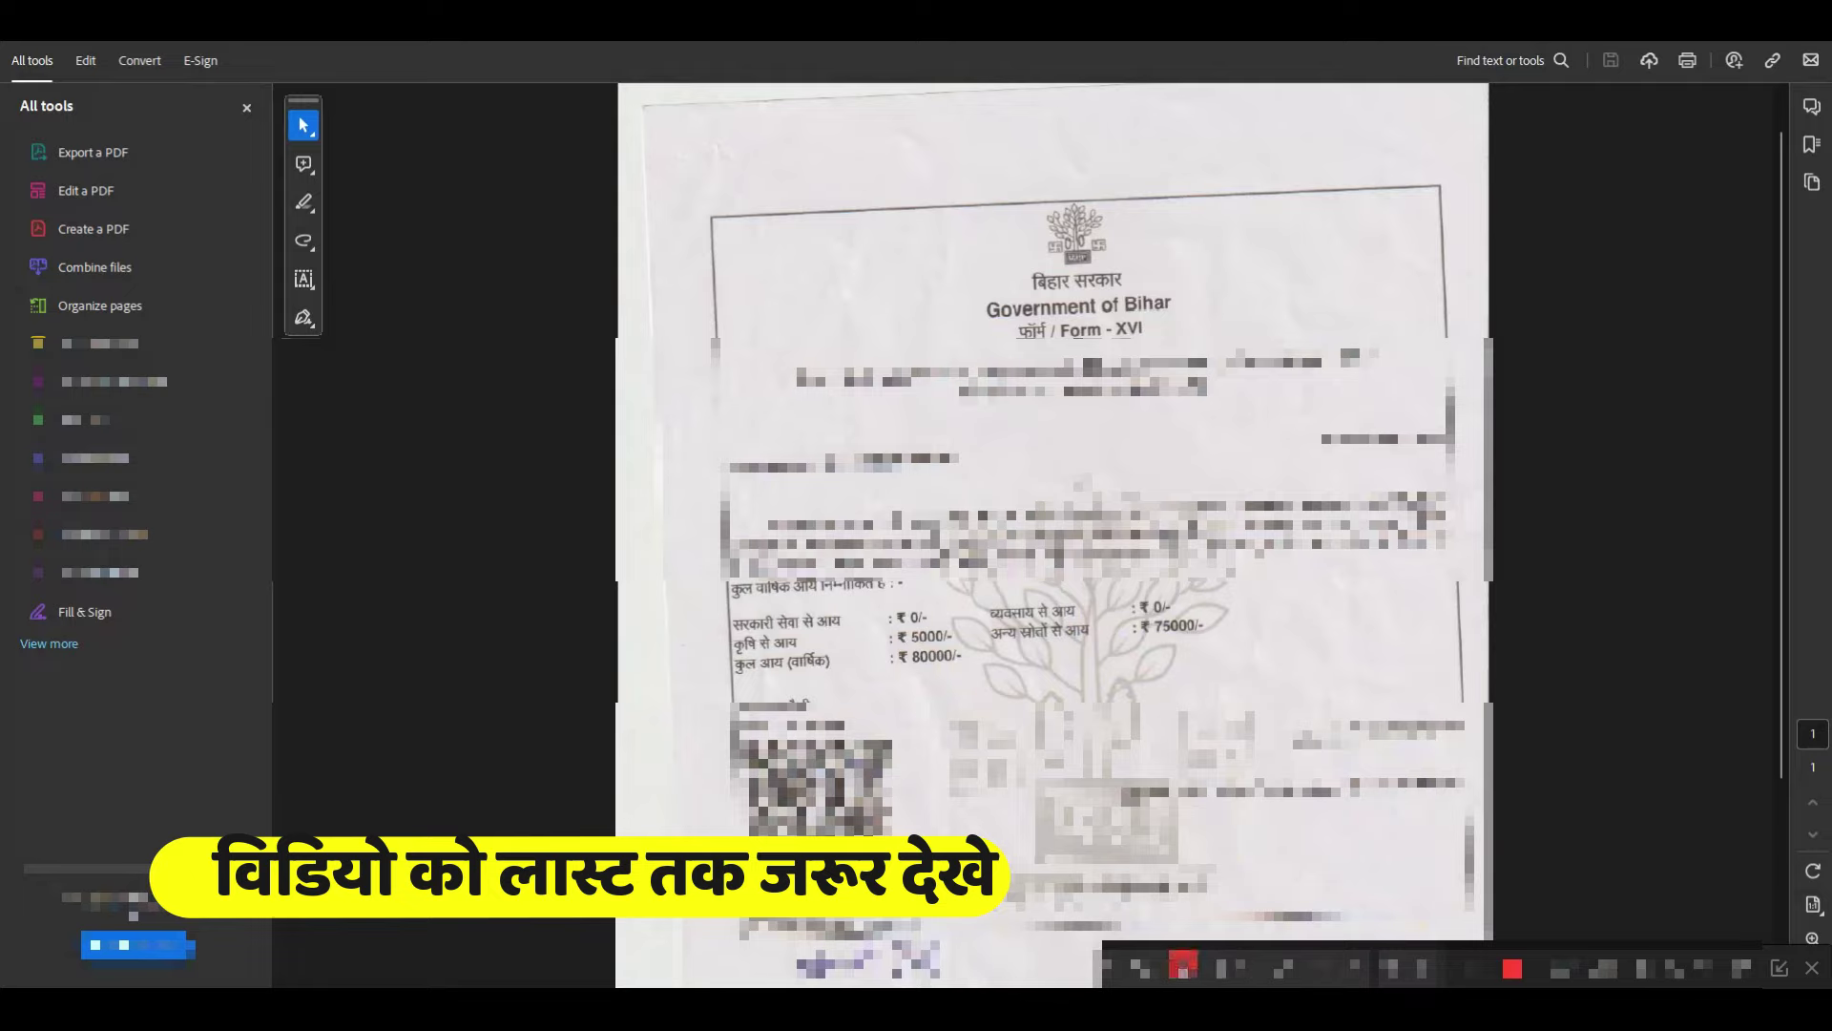
mouse_move(928, 695)
mouse_down()
mouse_move(933, 642)
mouse_move(897, 639)
mouse_up()
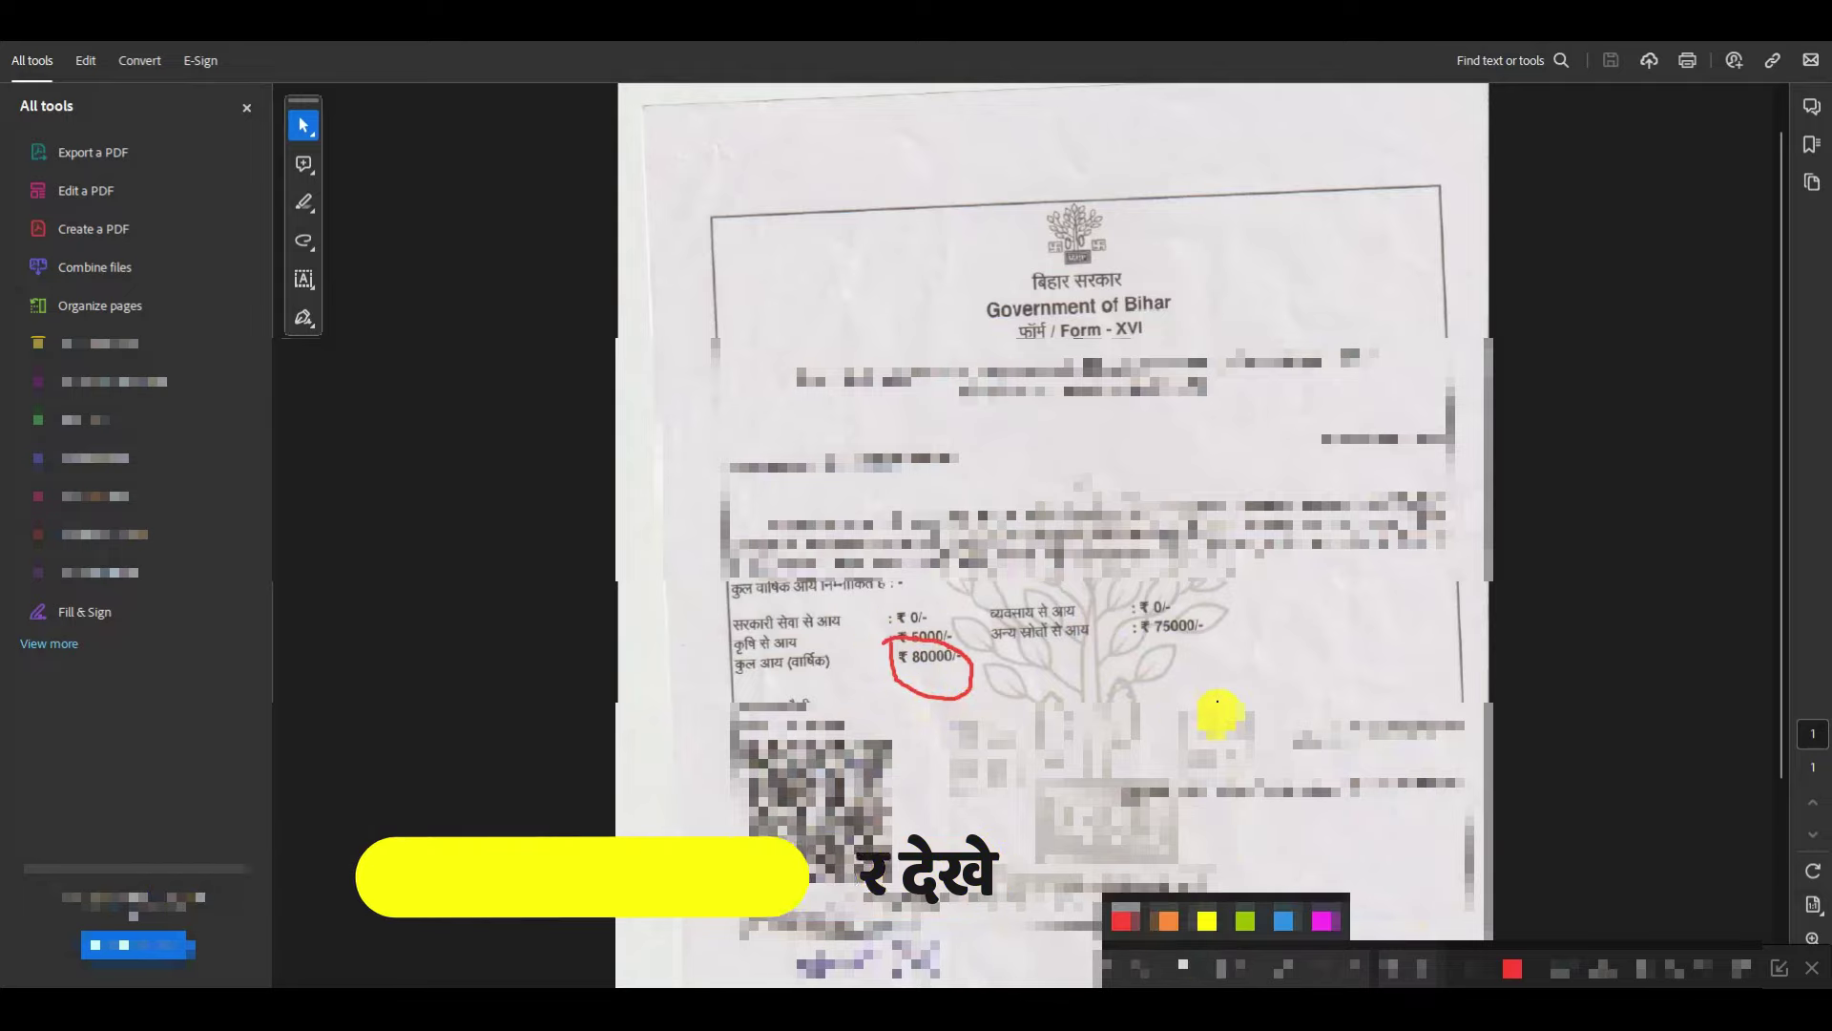
drag(1214, 711, 1241, 680)
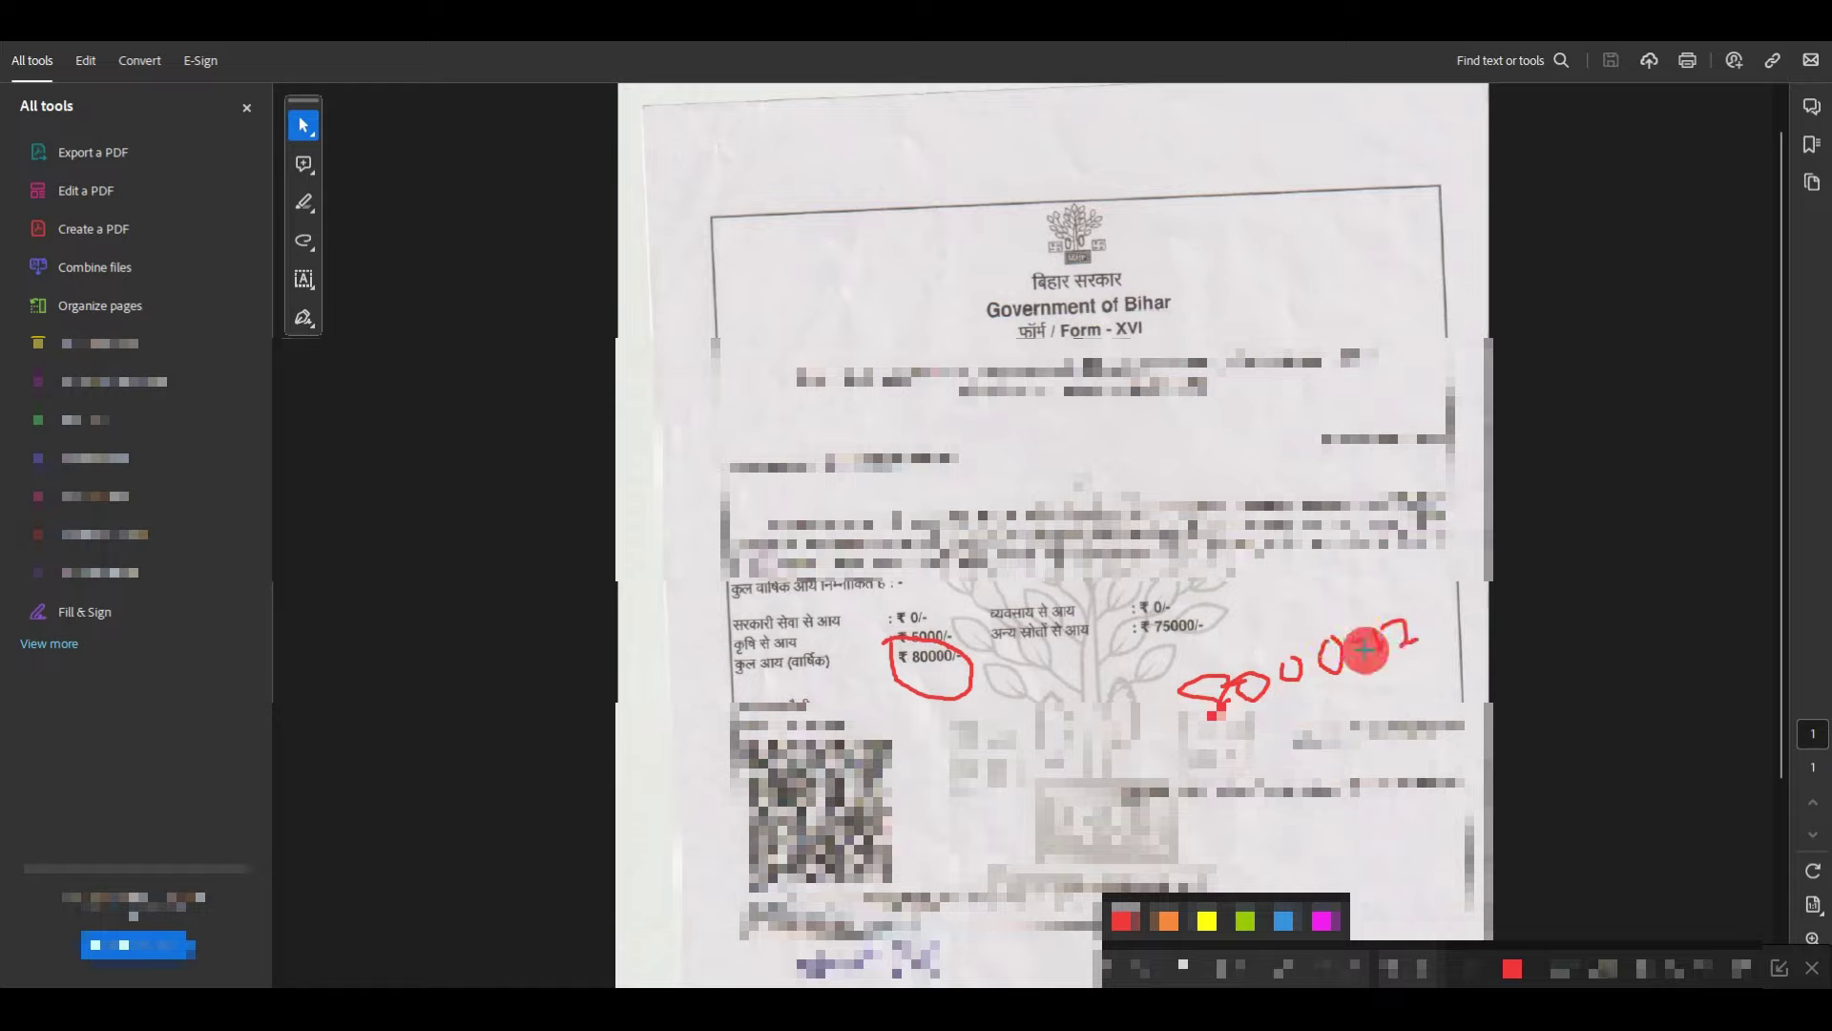
drag(1333, 655, 1349, 648)
drag(1210, 752, 1429, 658)
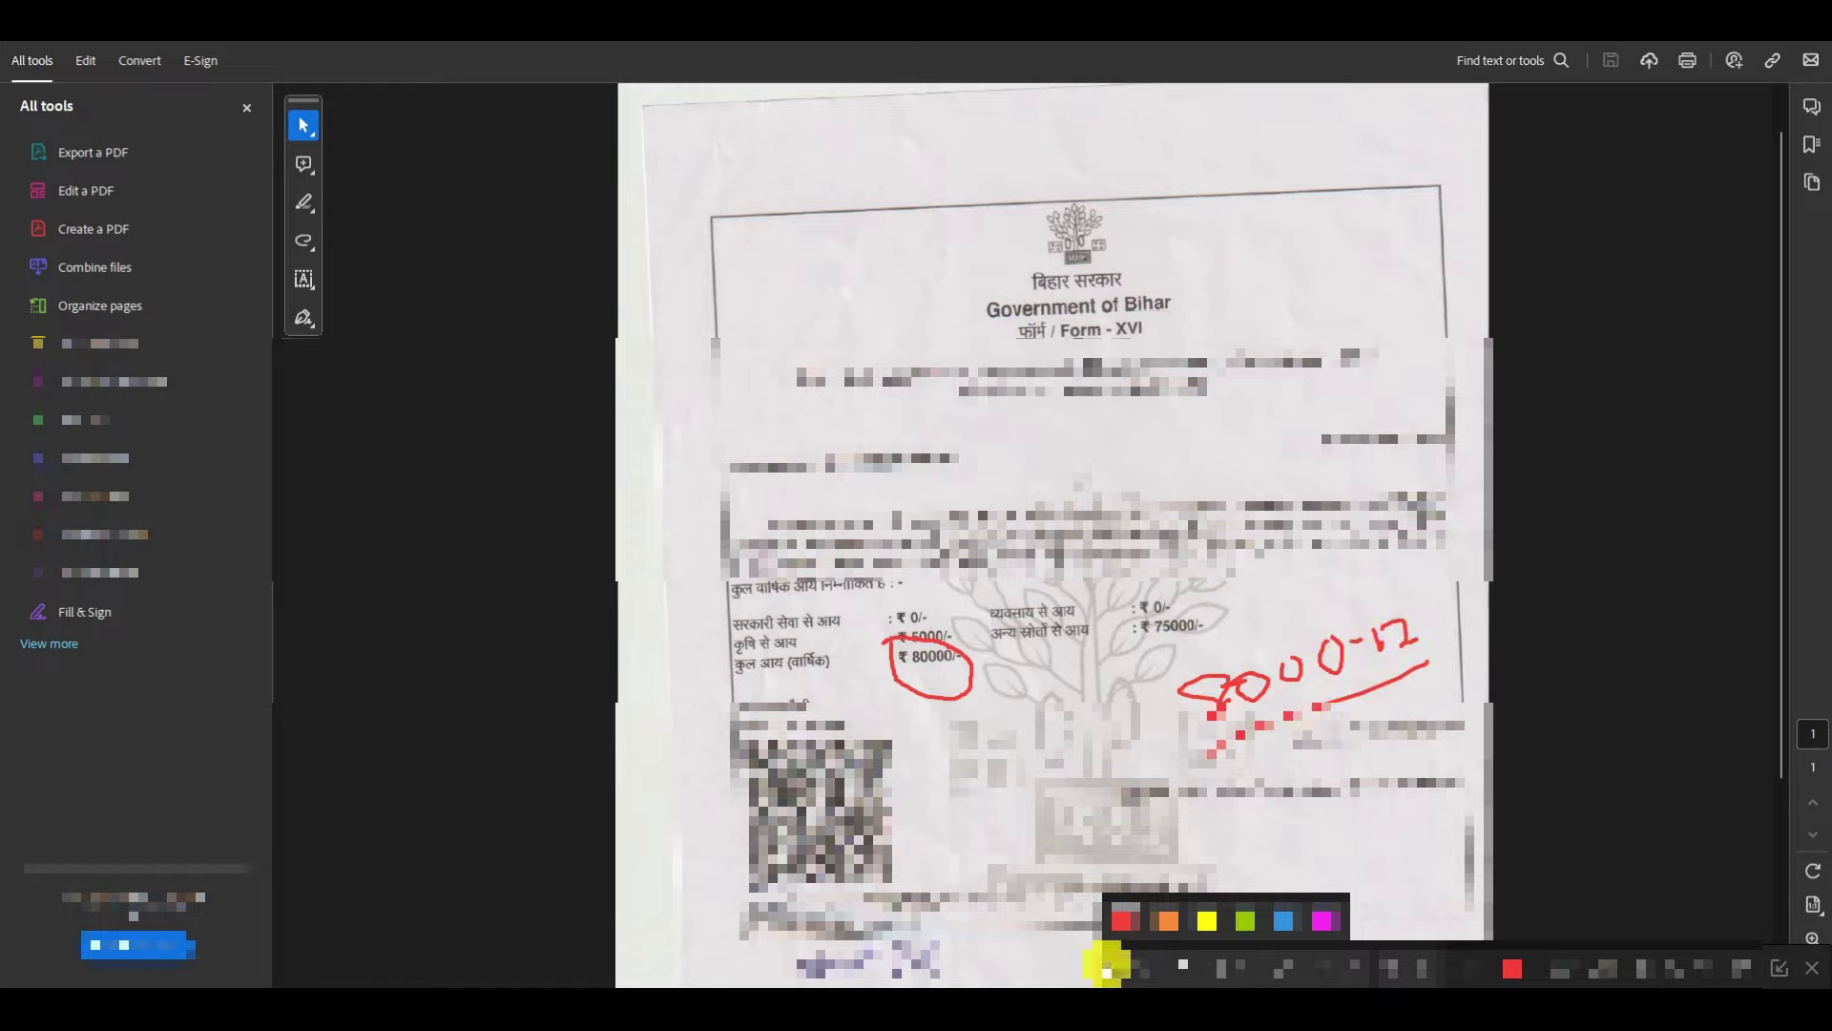
click(1107, 966)
key(alt+Tab)
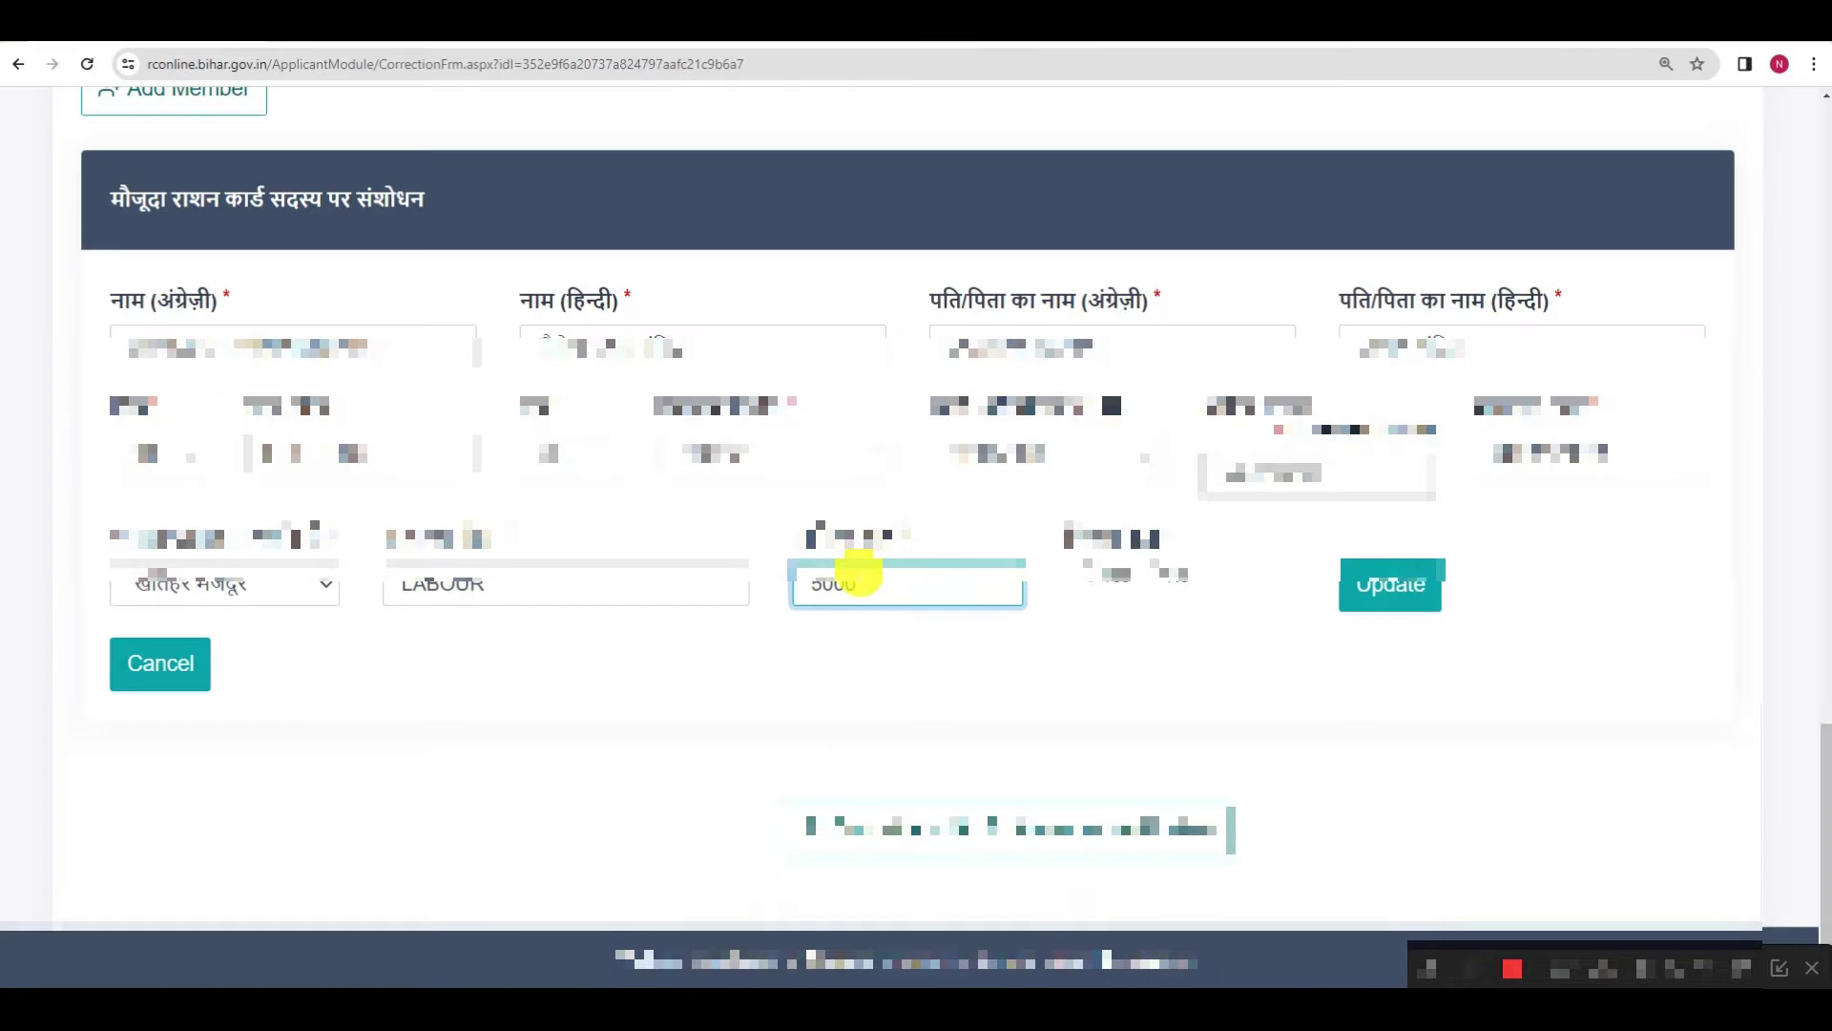
- Check the husband's monthly income and save the update to his member record
double_click(839, 583)
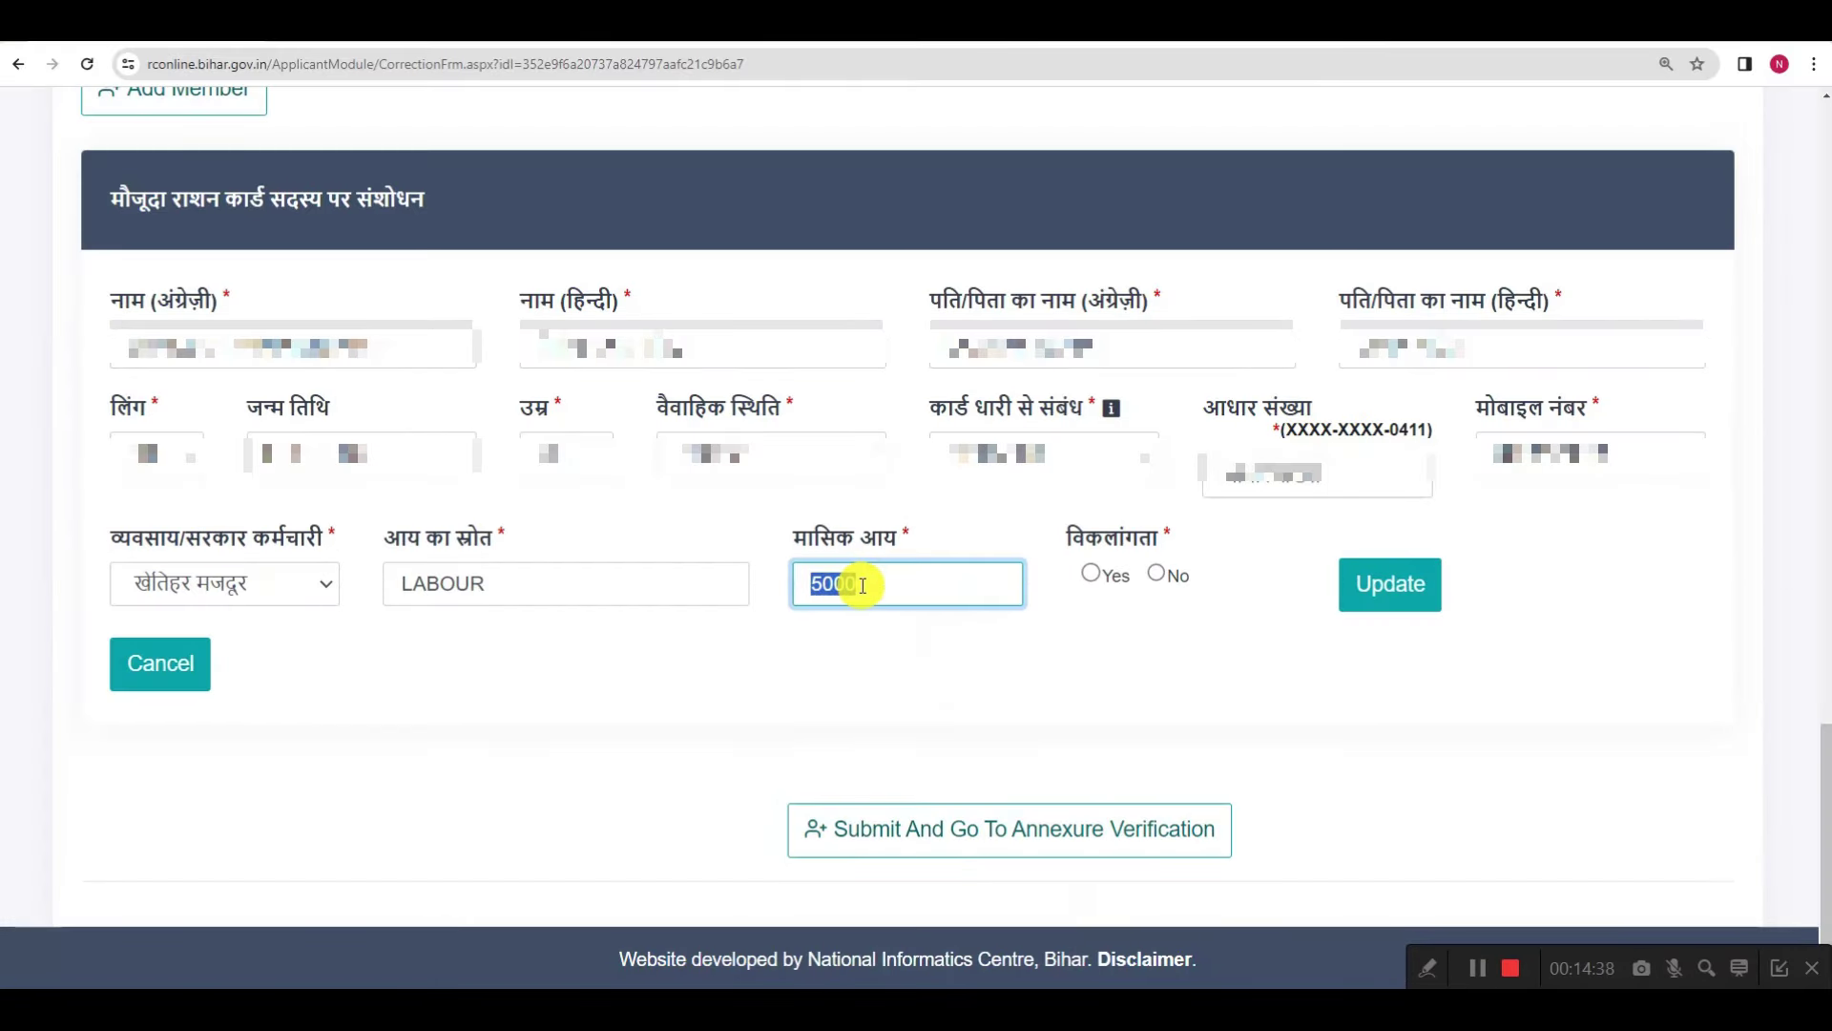
click(888, 585)
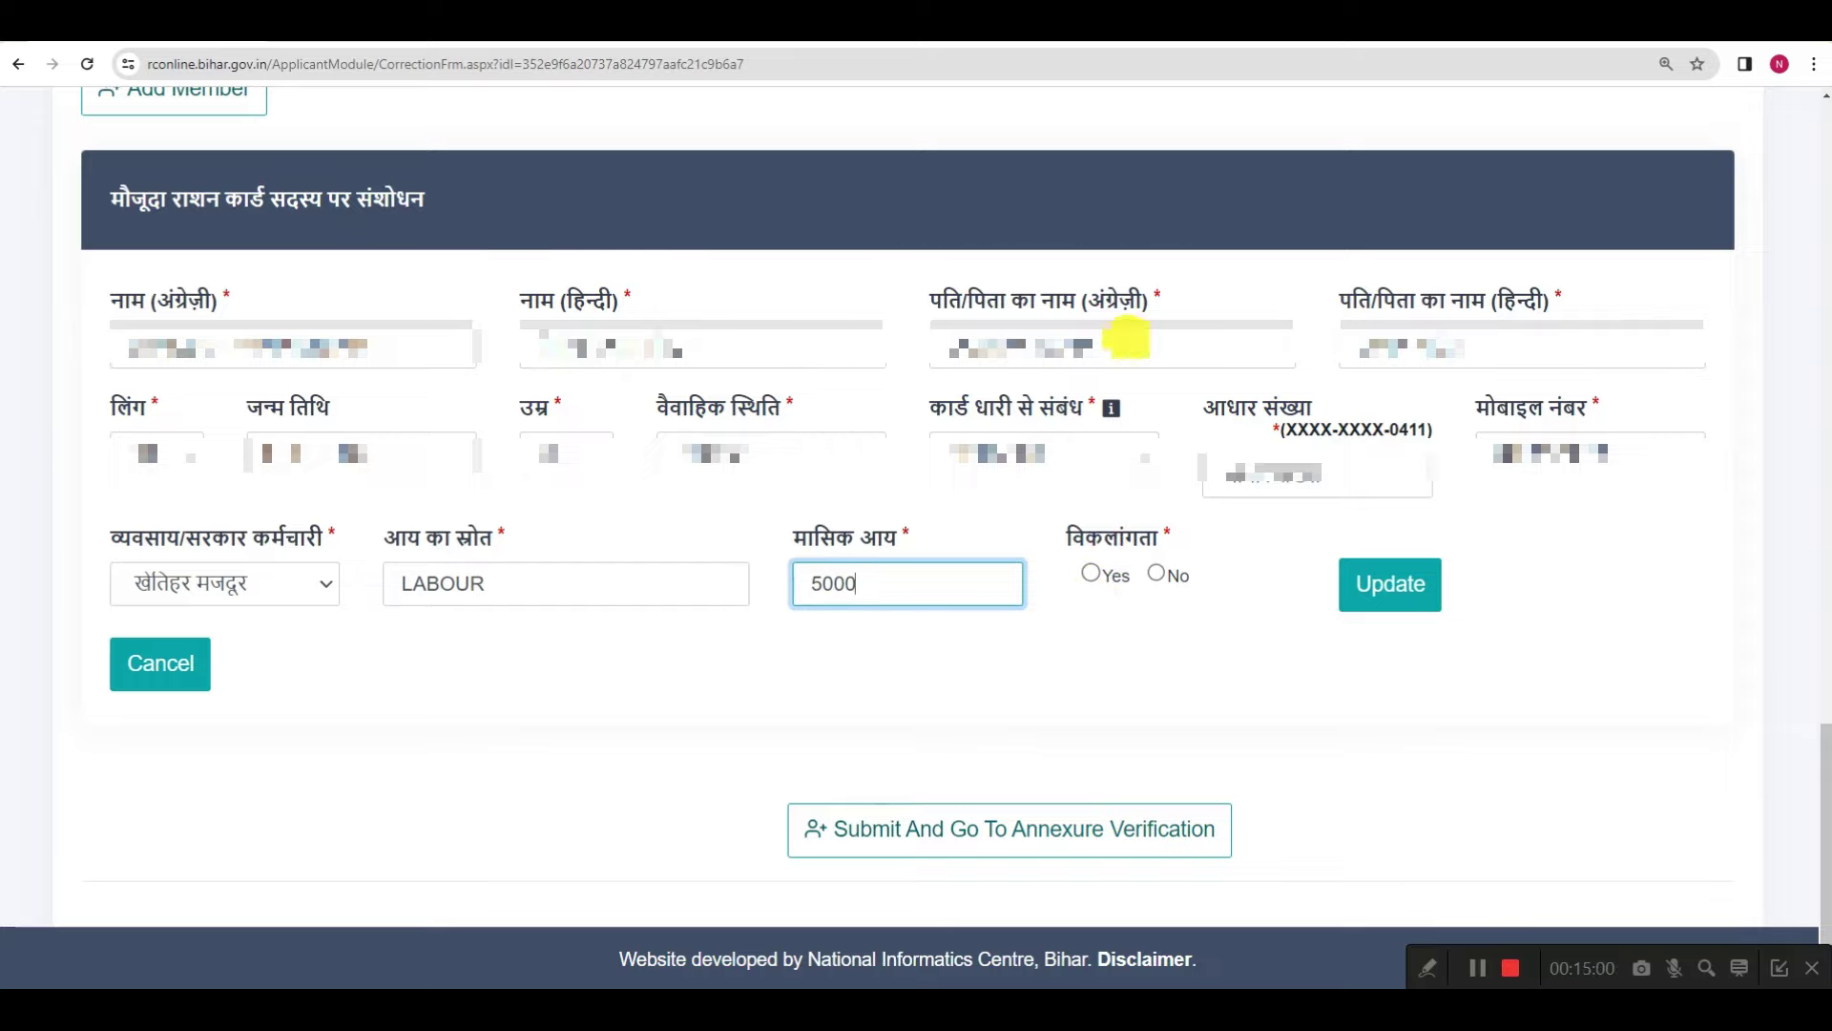
click(1393, 585)
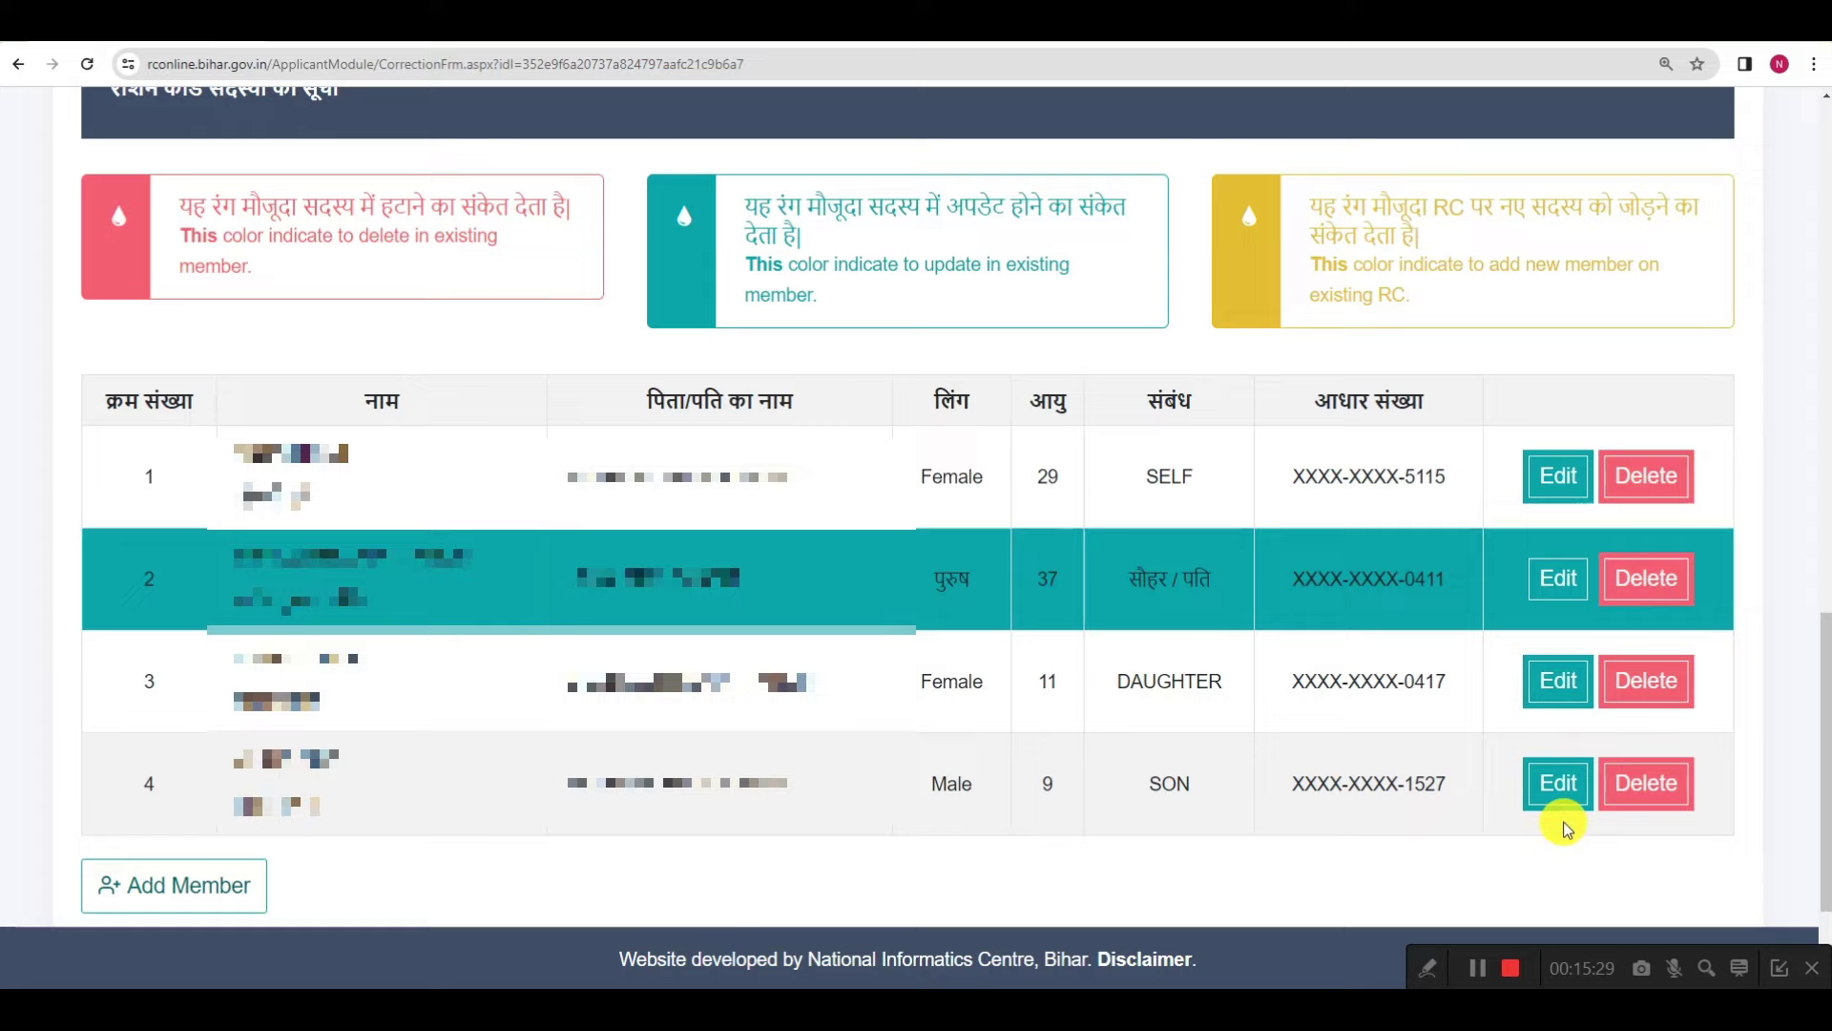
- Mark the son in row 4 for deletion from the ration card, undo it, and mark him for deletion again
click(1641, 800)
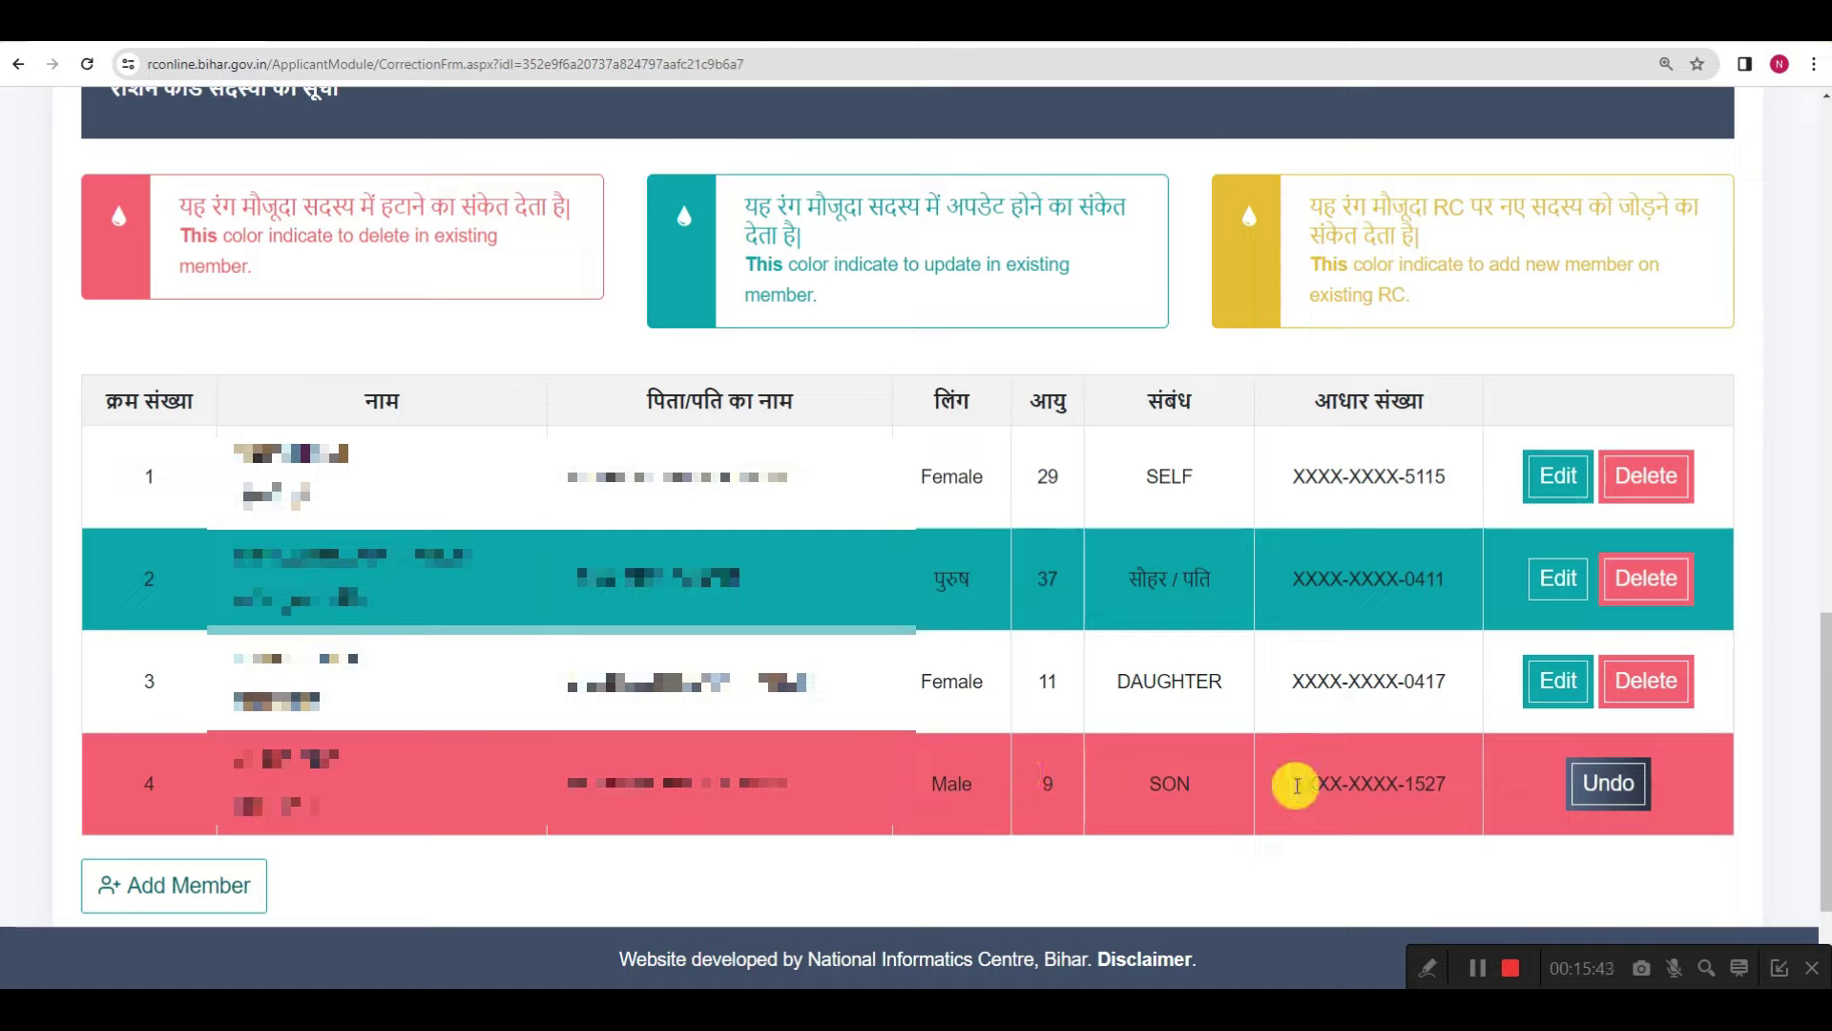
click(1607, 792)
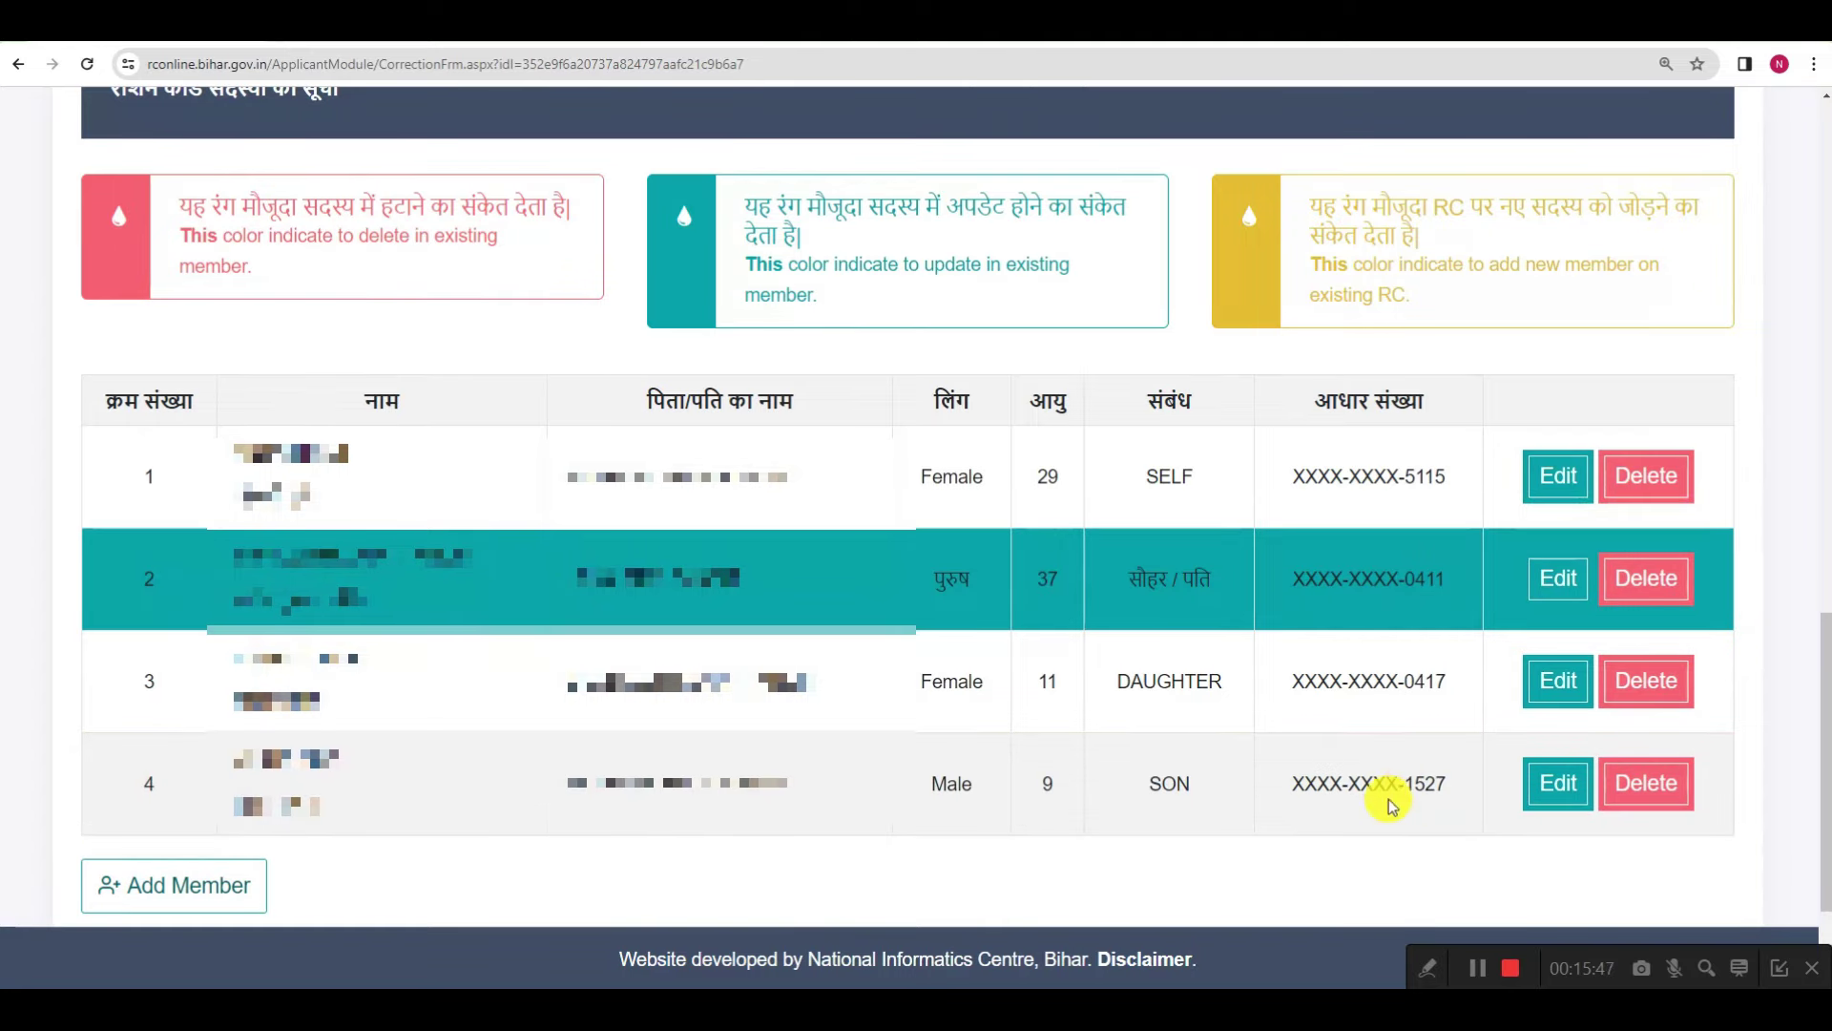
click(1634, 798)
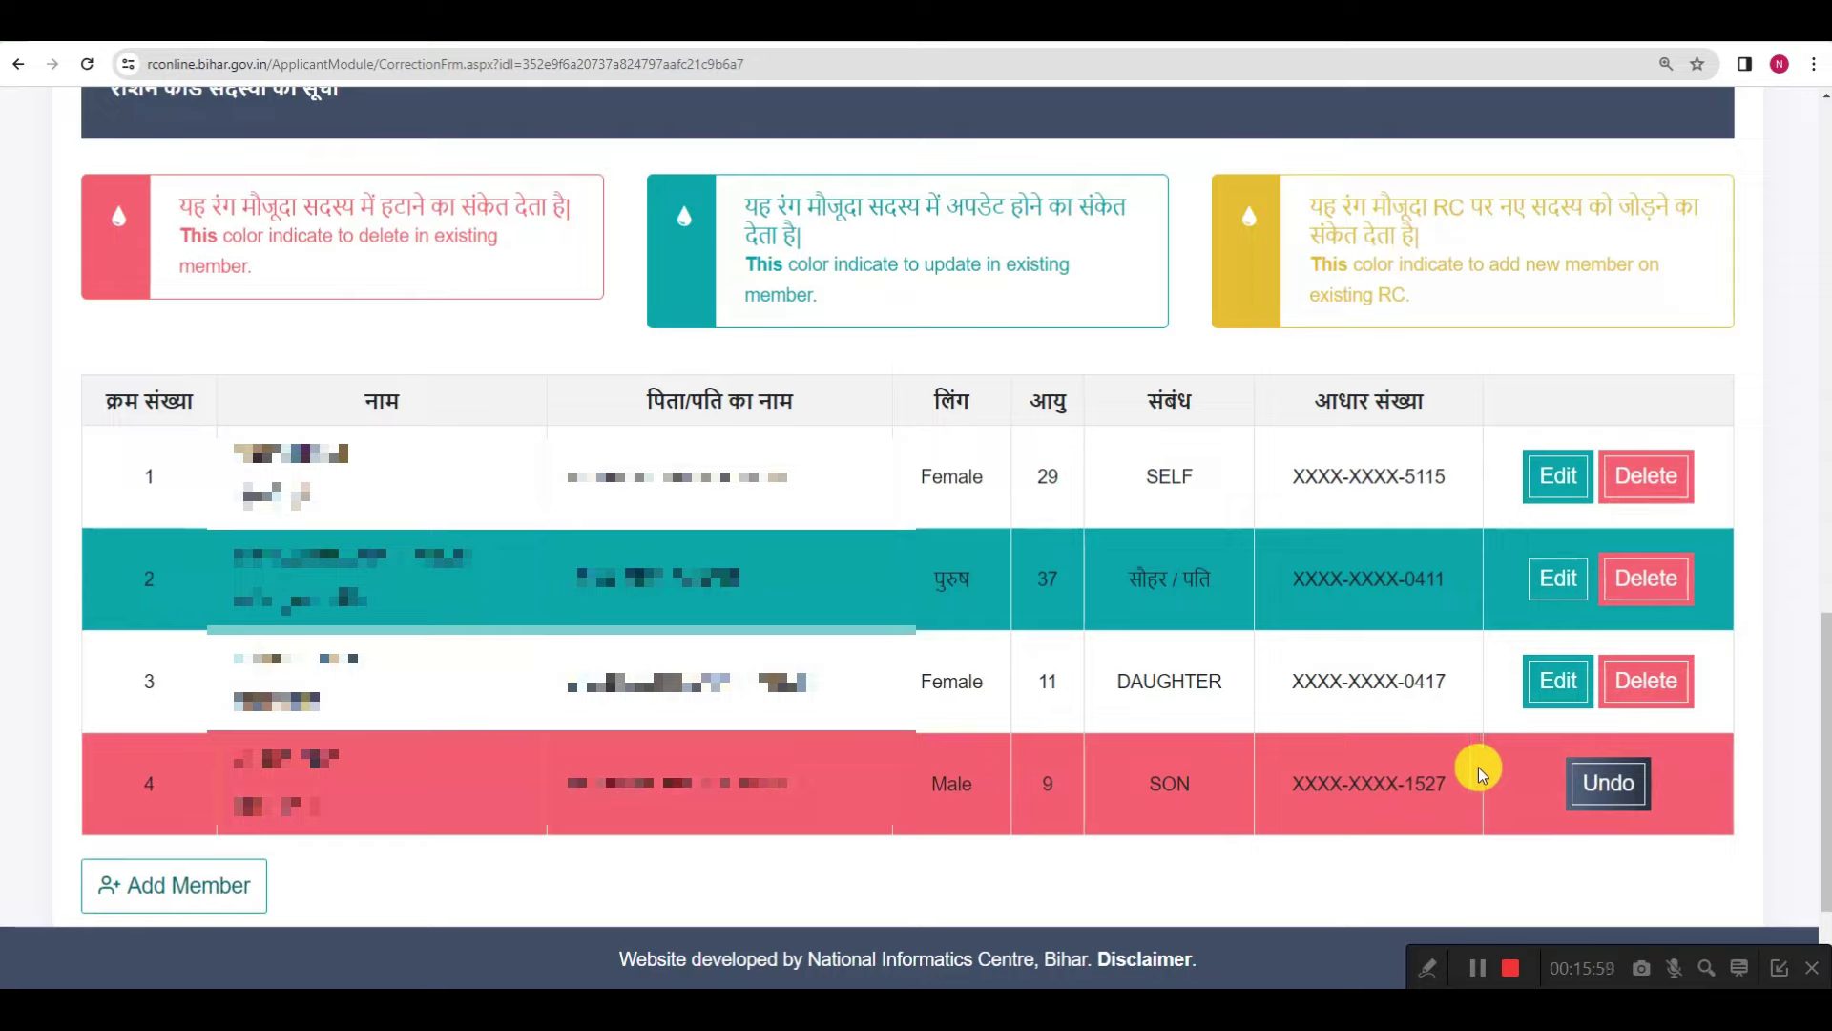
- Start a new member entry on the ration card with gender पुरुष and marital status अविवाहित
click(162, 889)
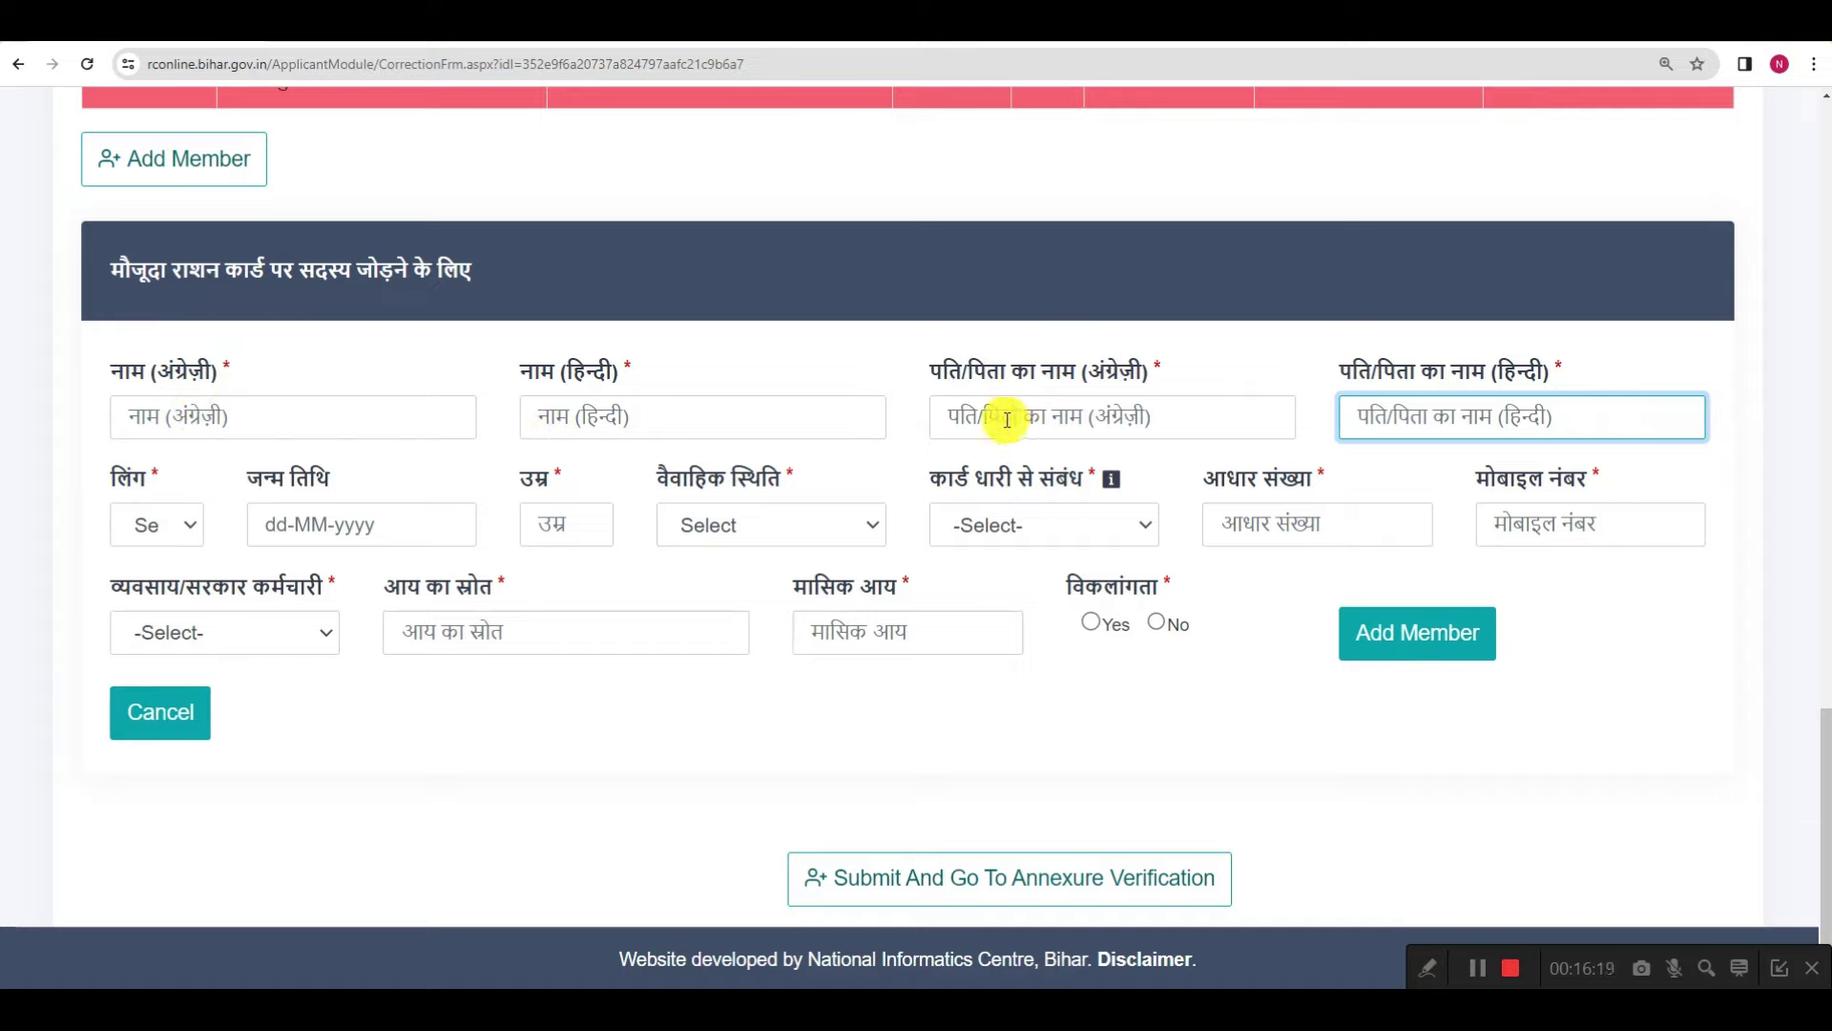
click(153, 526)
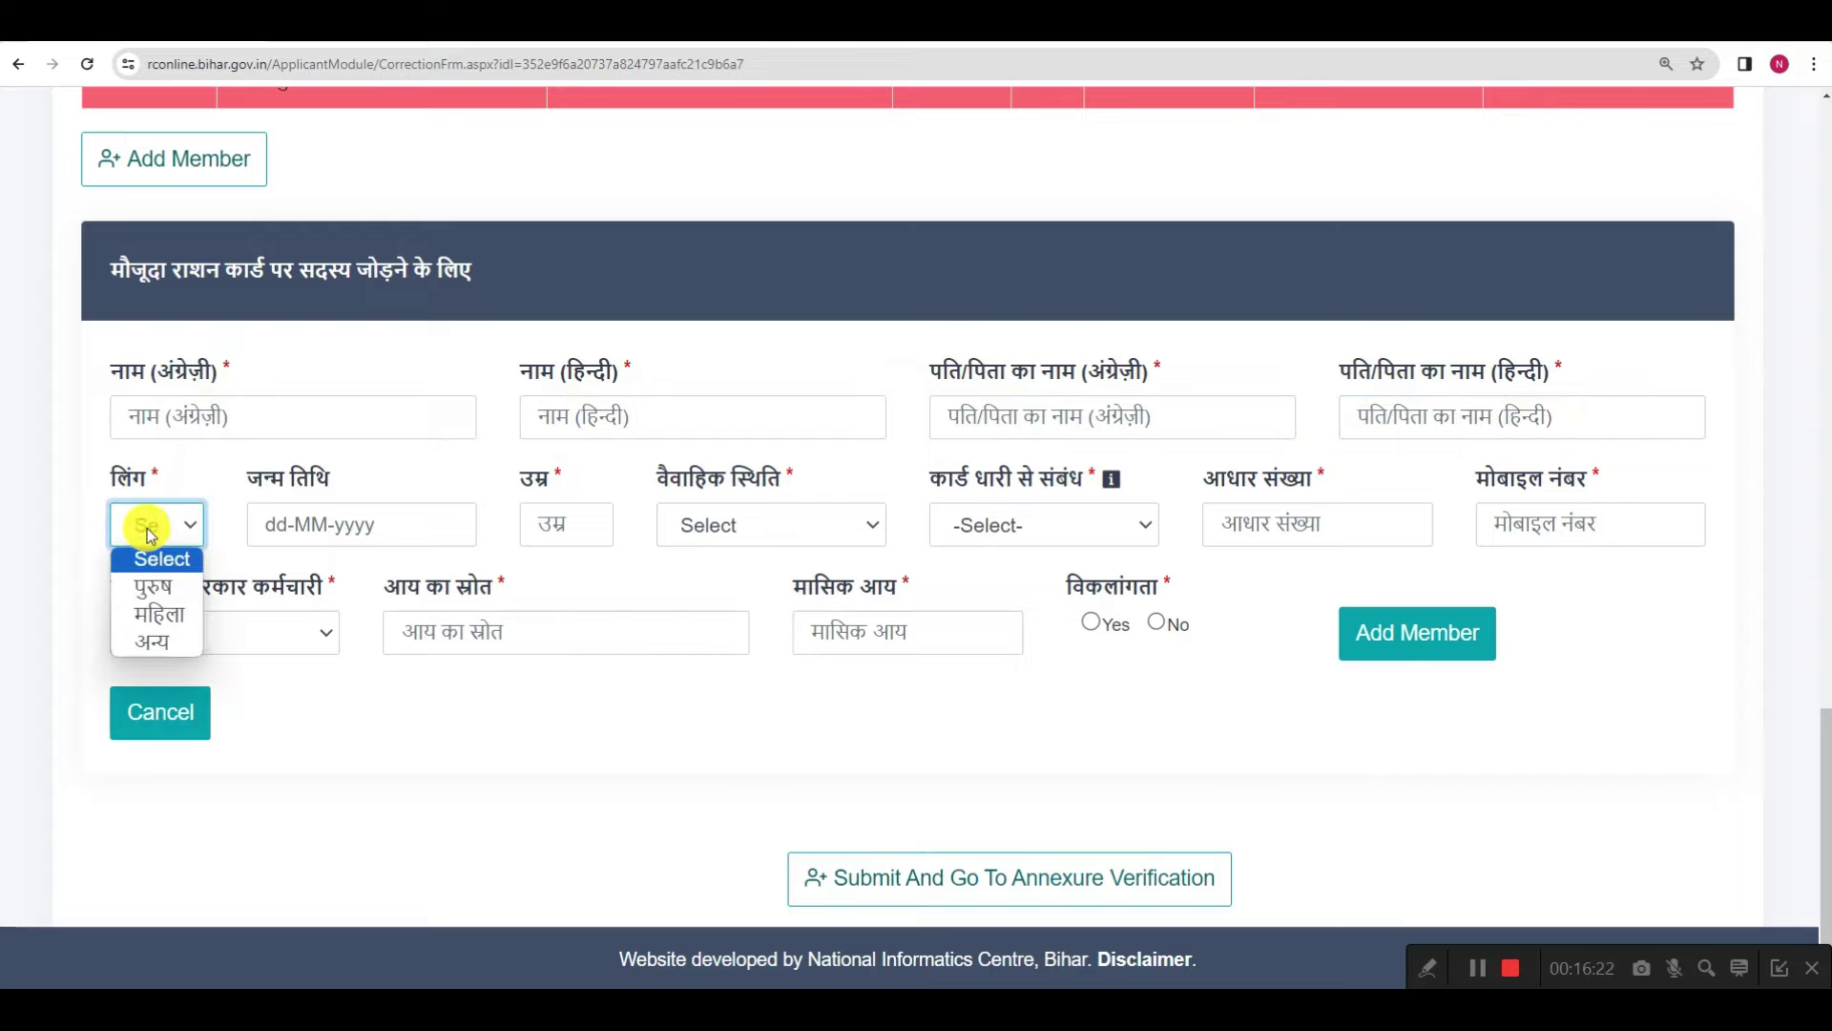
click(157, 597)
drag(245, 480, 311, 482)
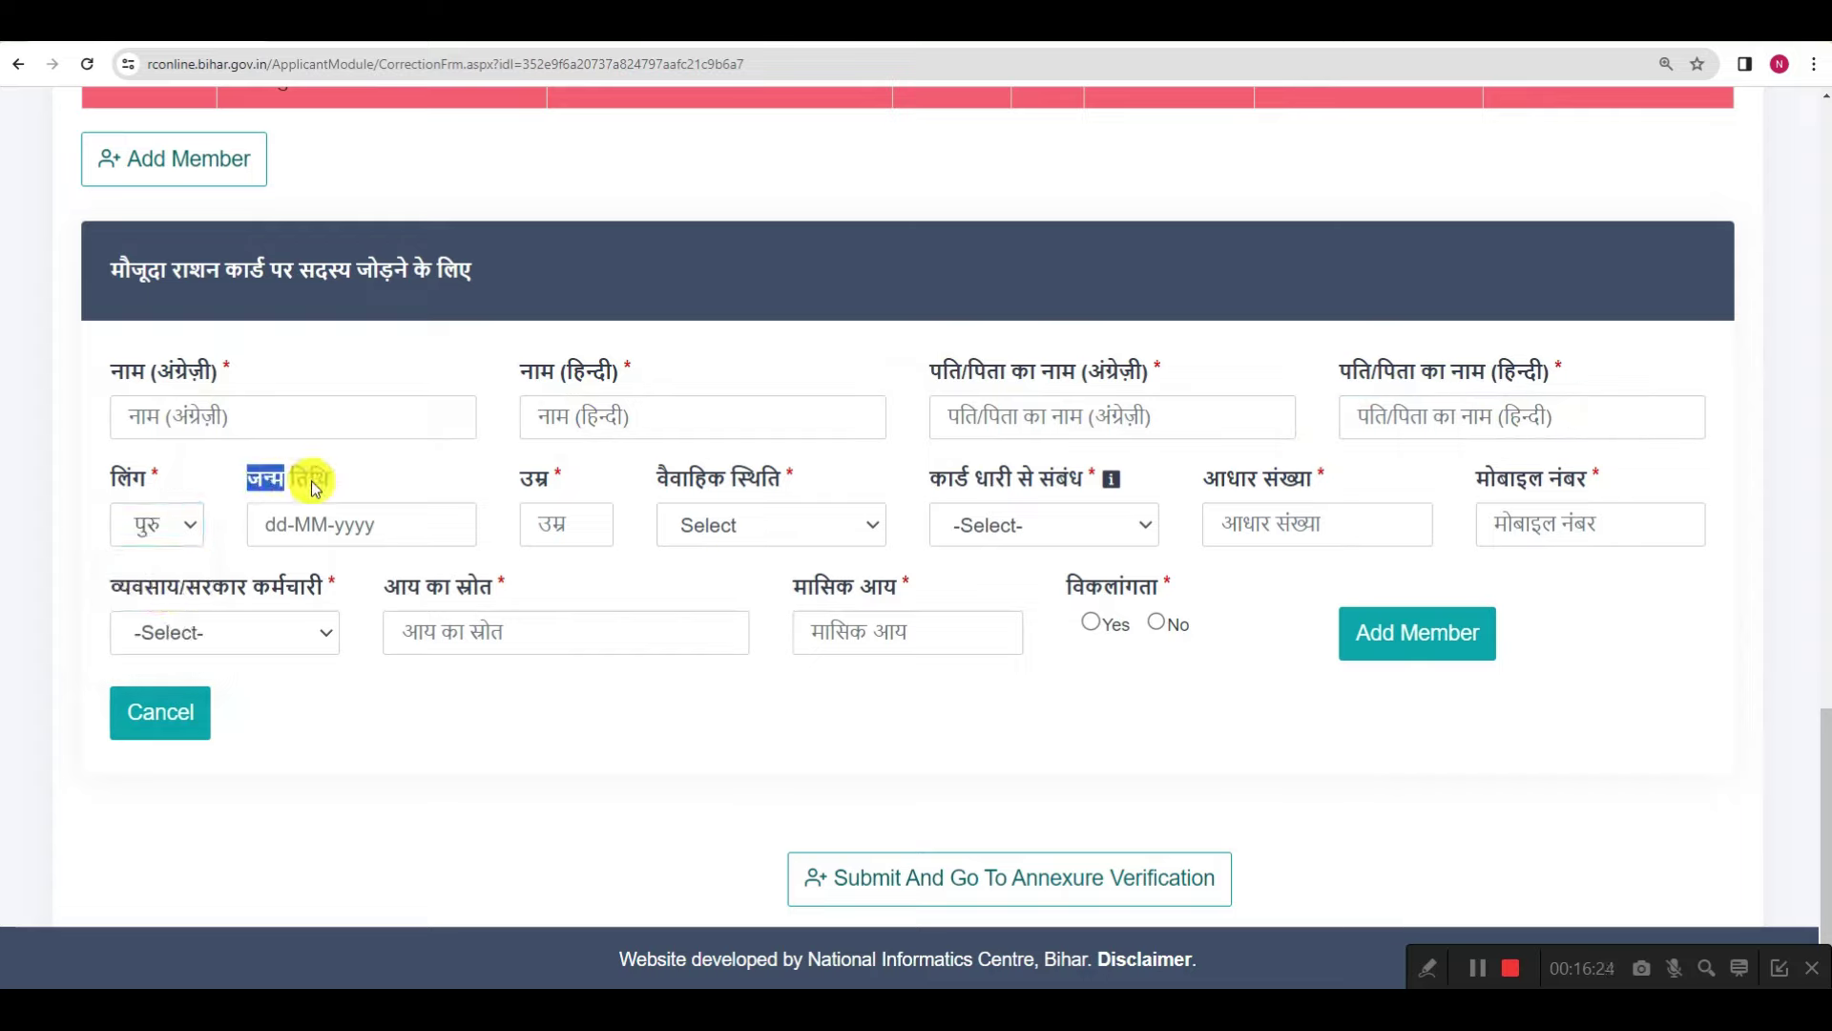
click(348, 520)
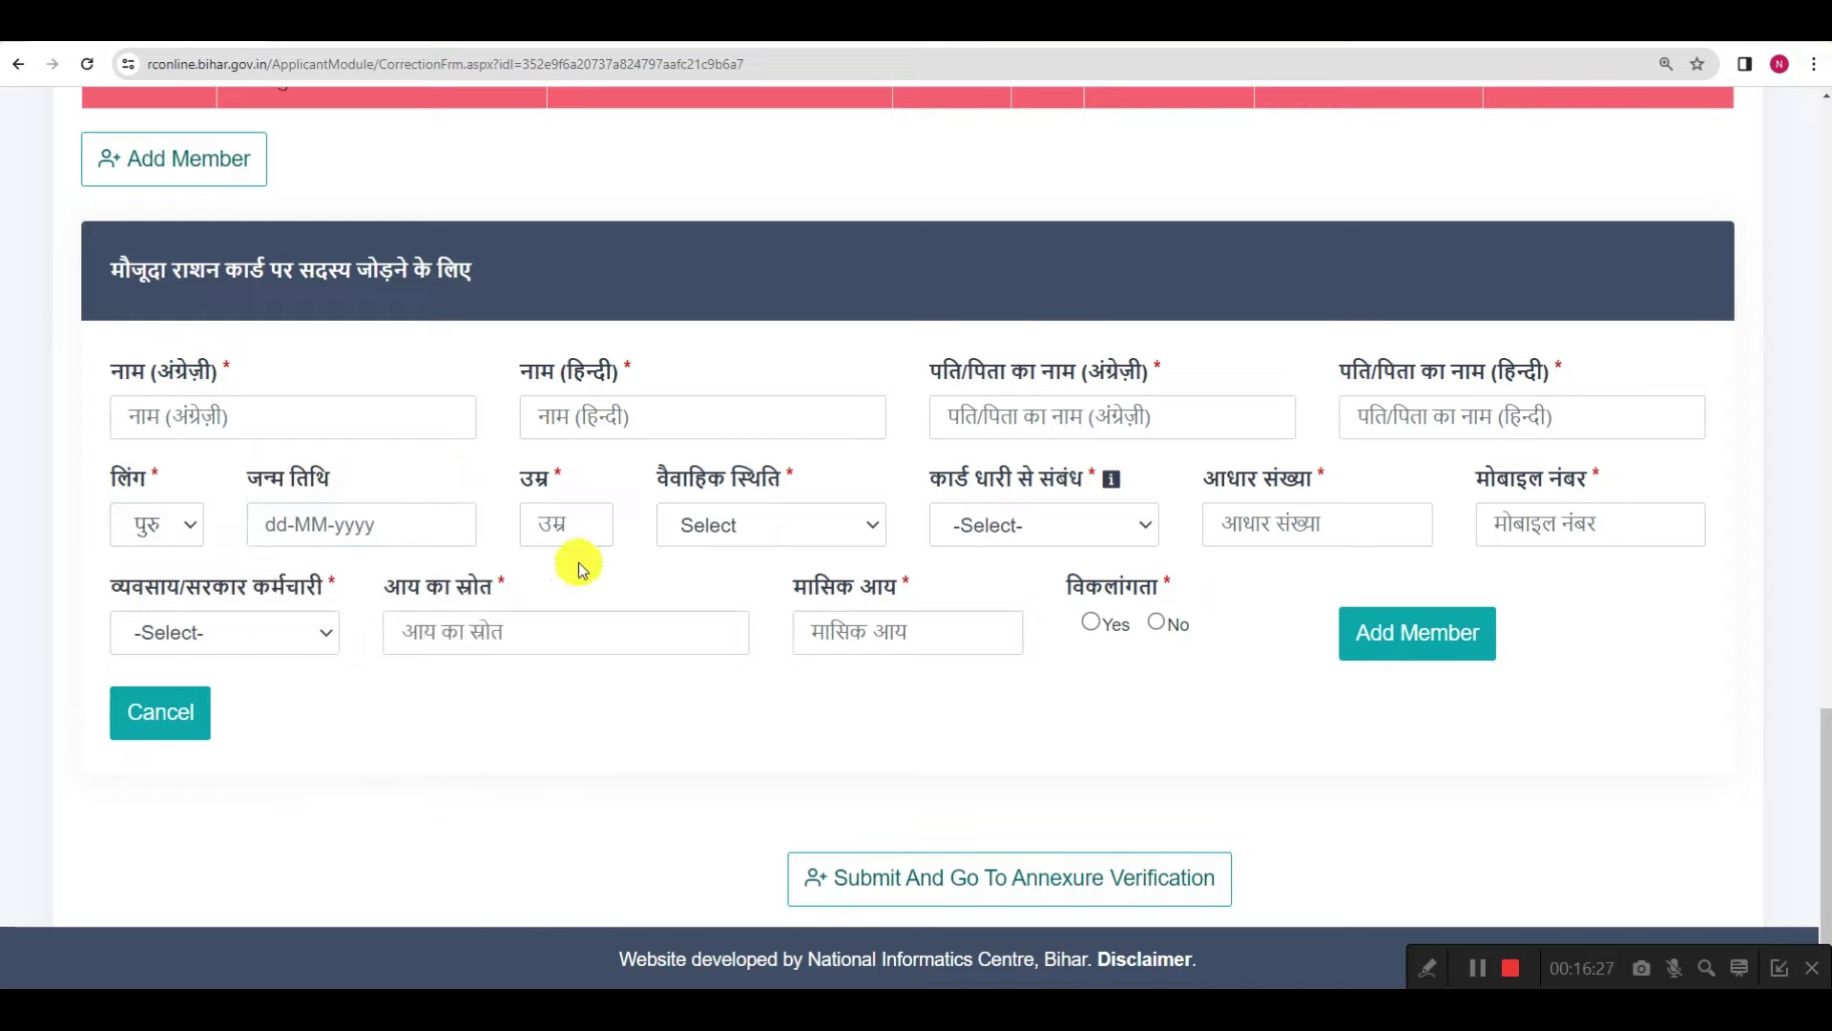
click(707, 523)
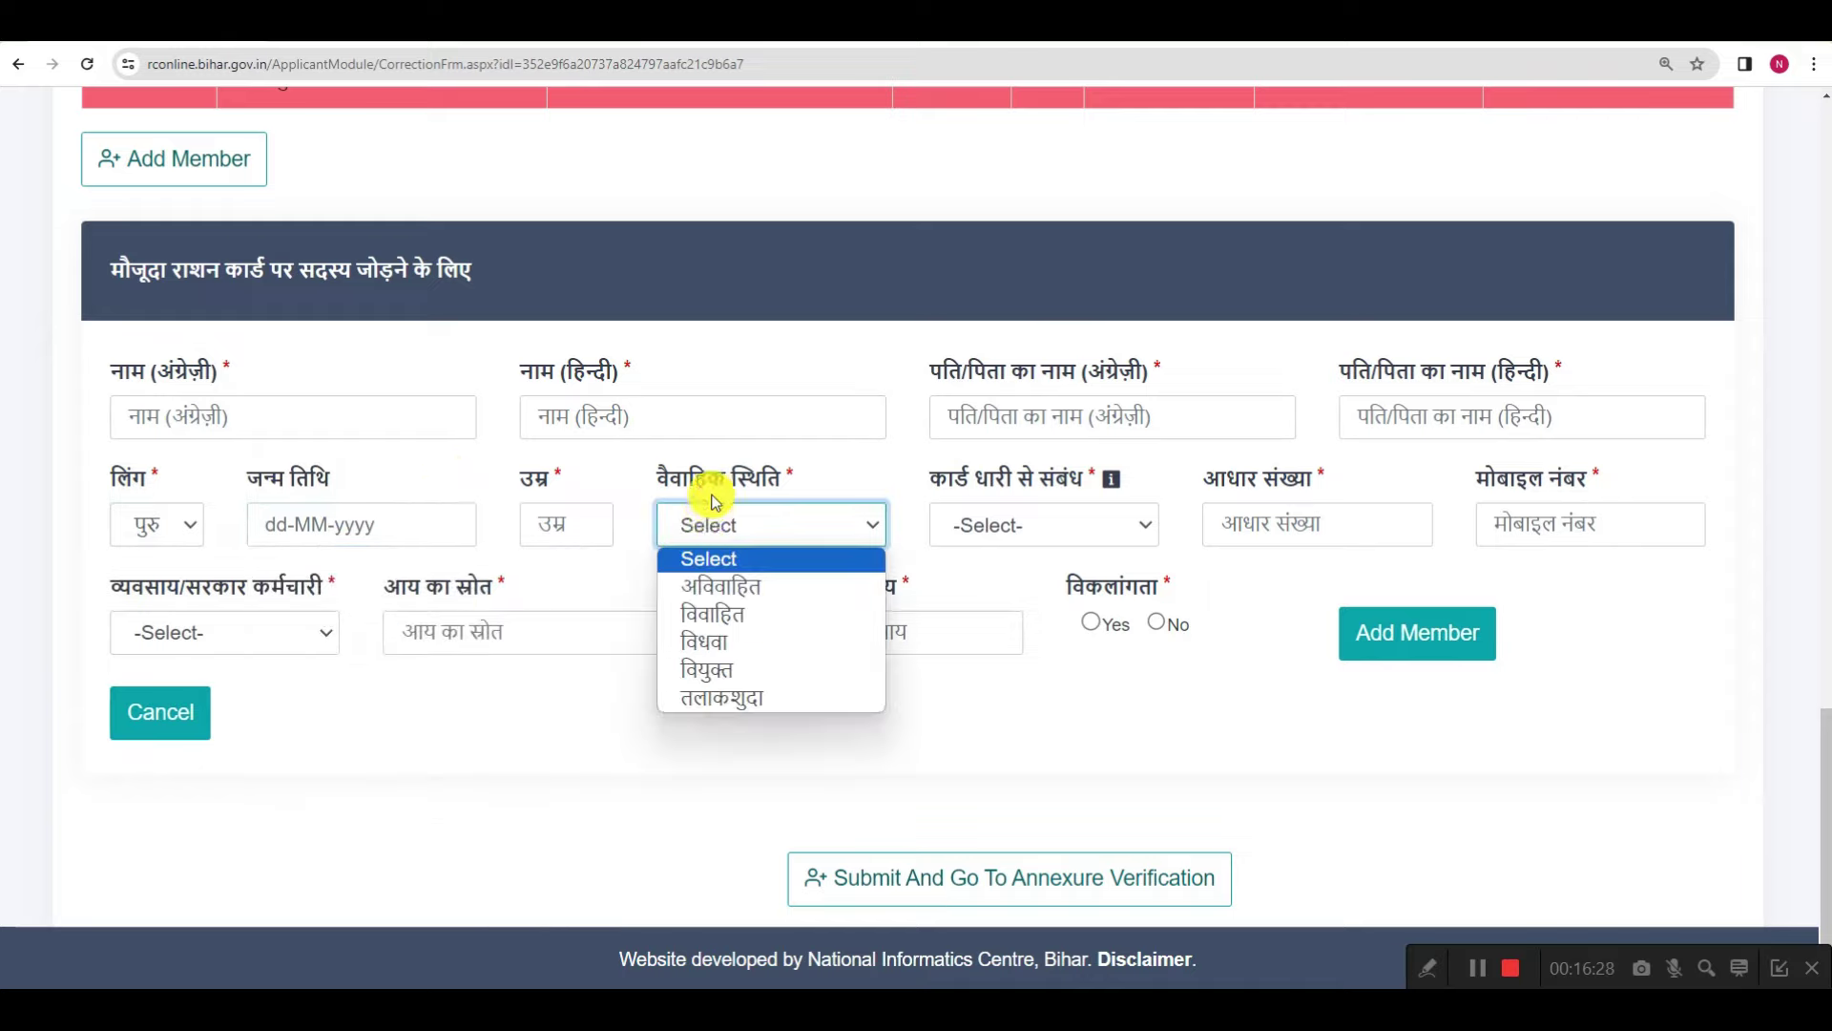
click(720, 586)
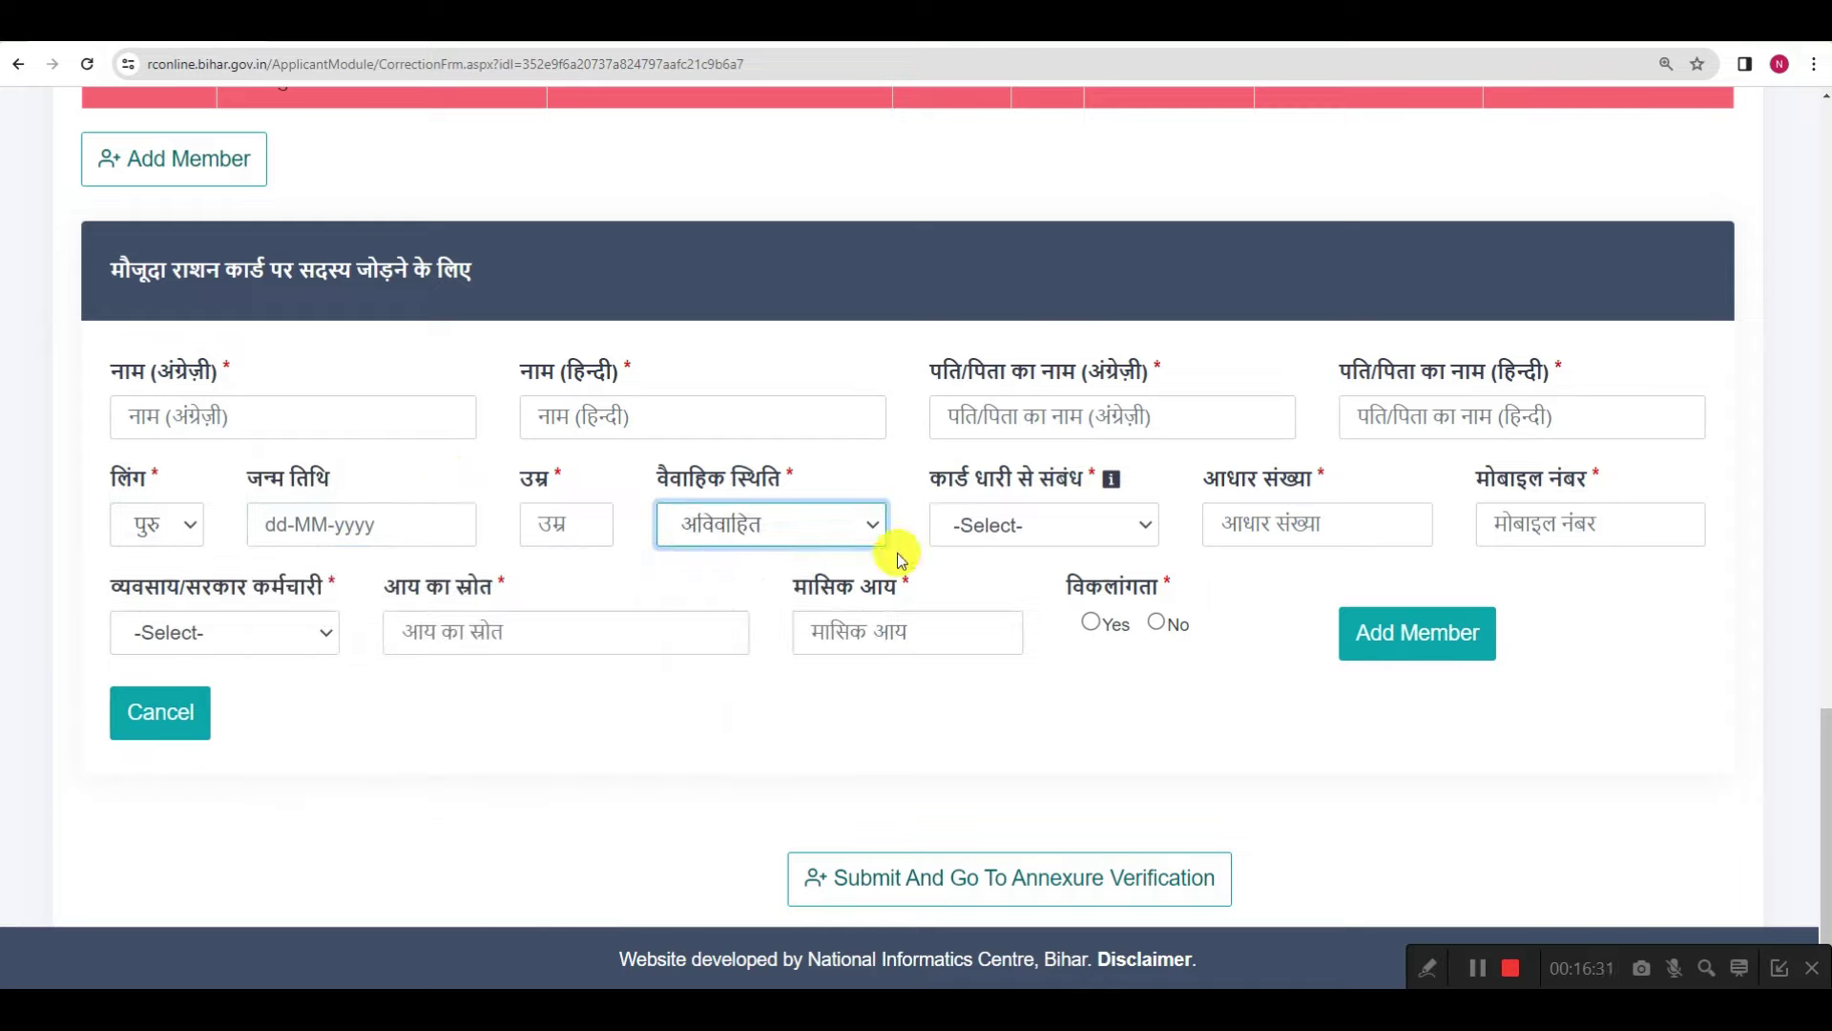
- Set the new member's relationship to the cardholder to बेटा and the occupation to मान्य नहीं
mouse_move(995, 477)
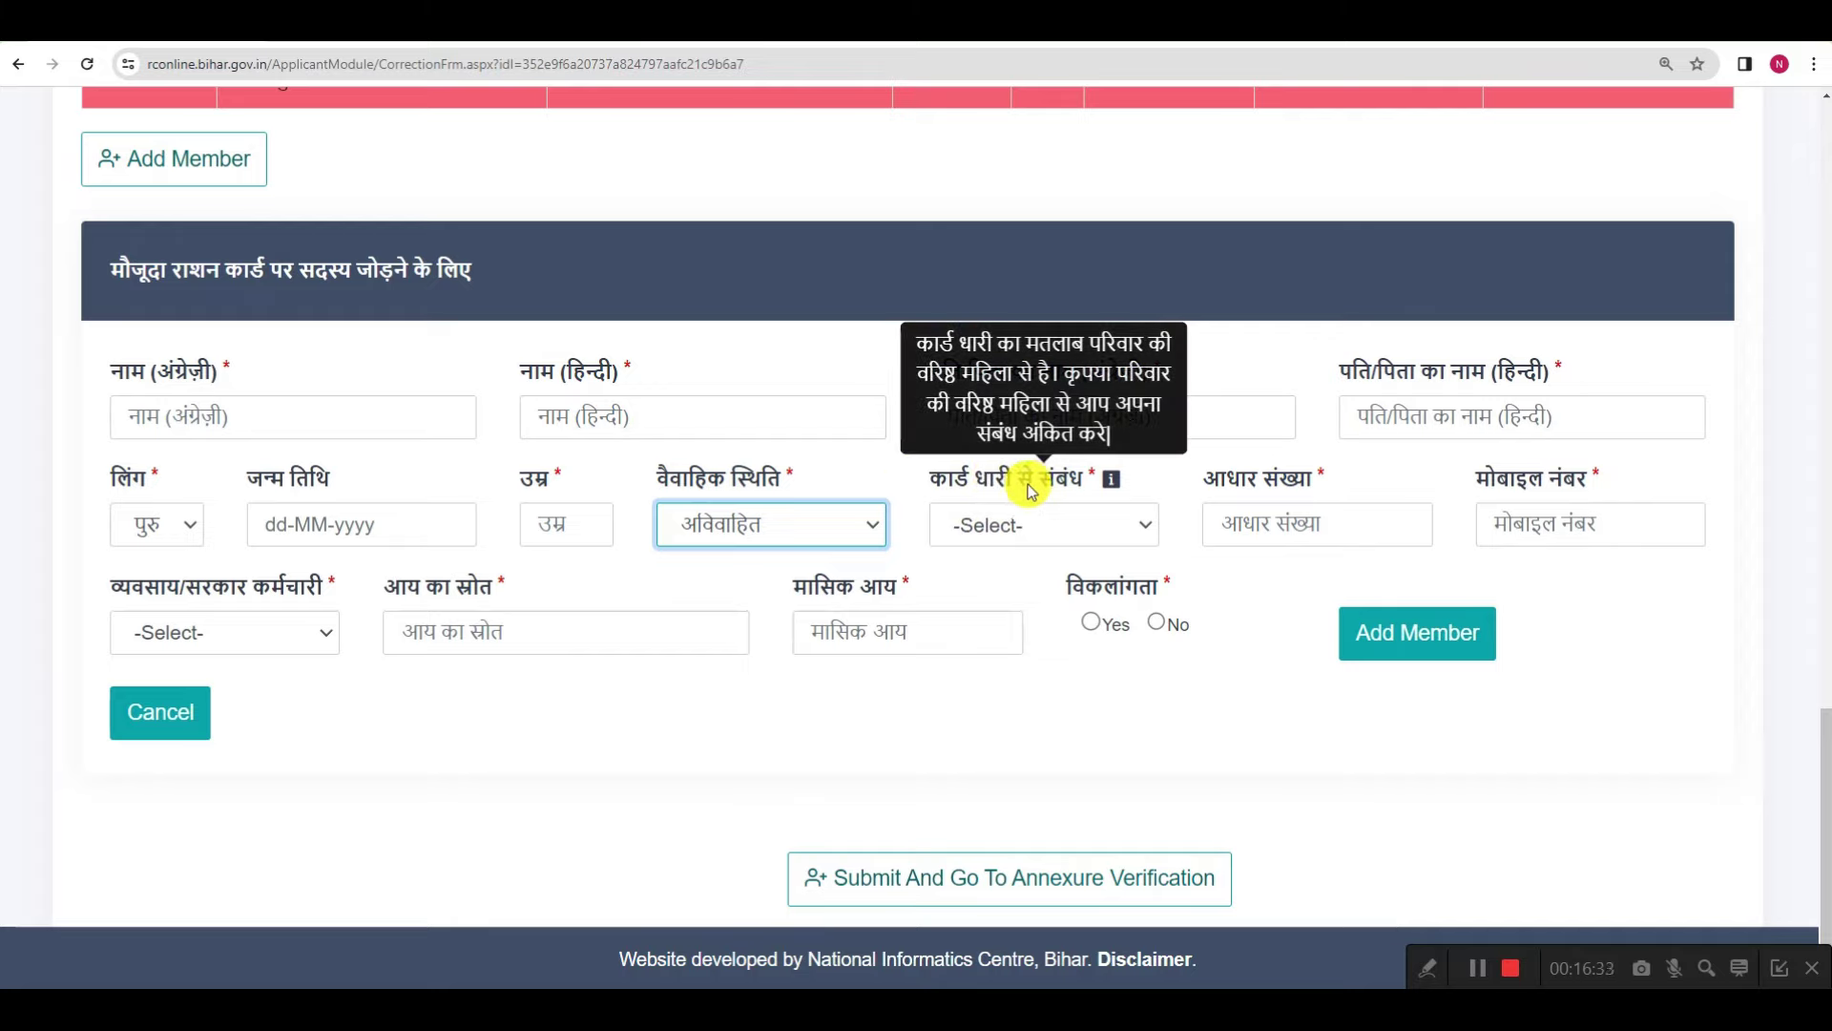
click(1009, 522)
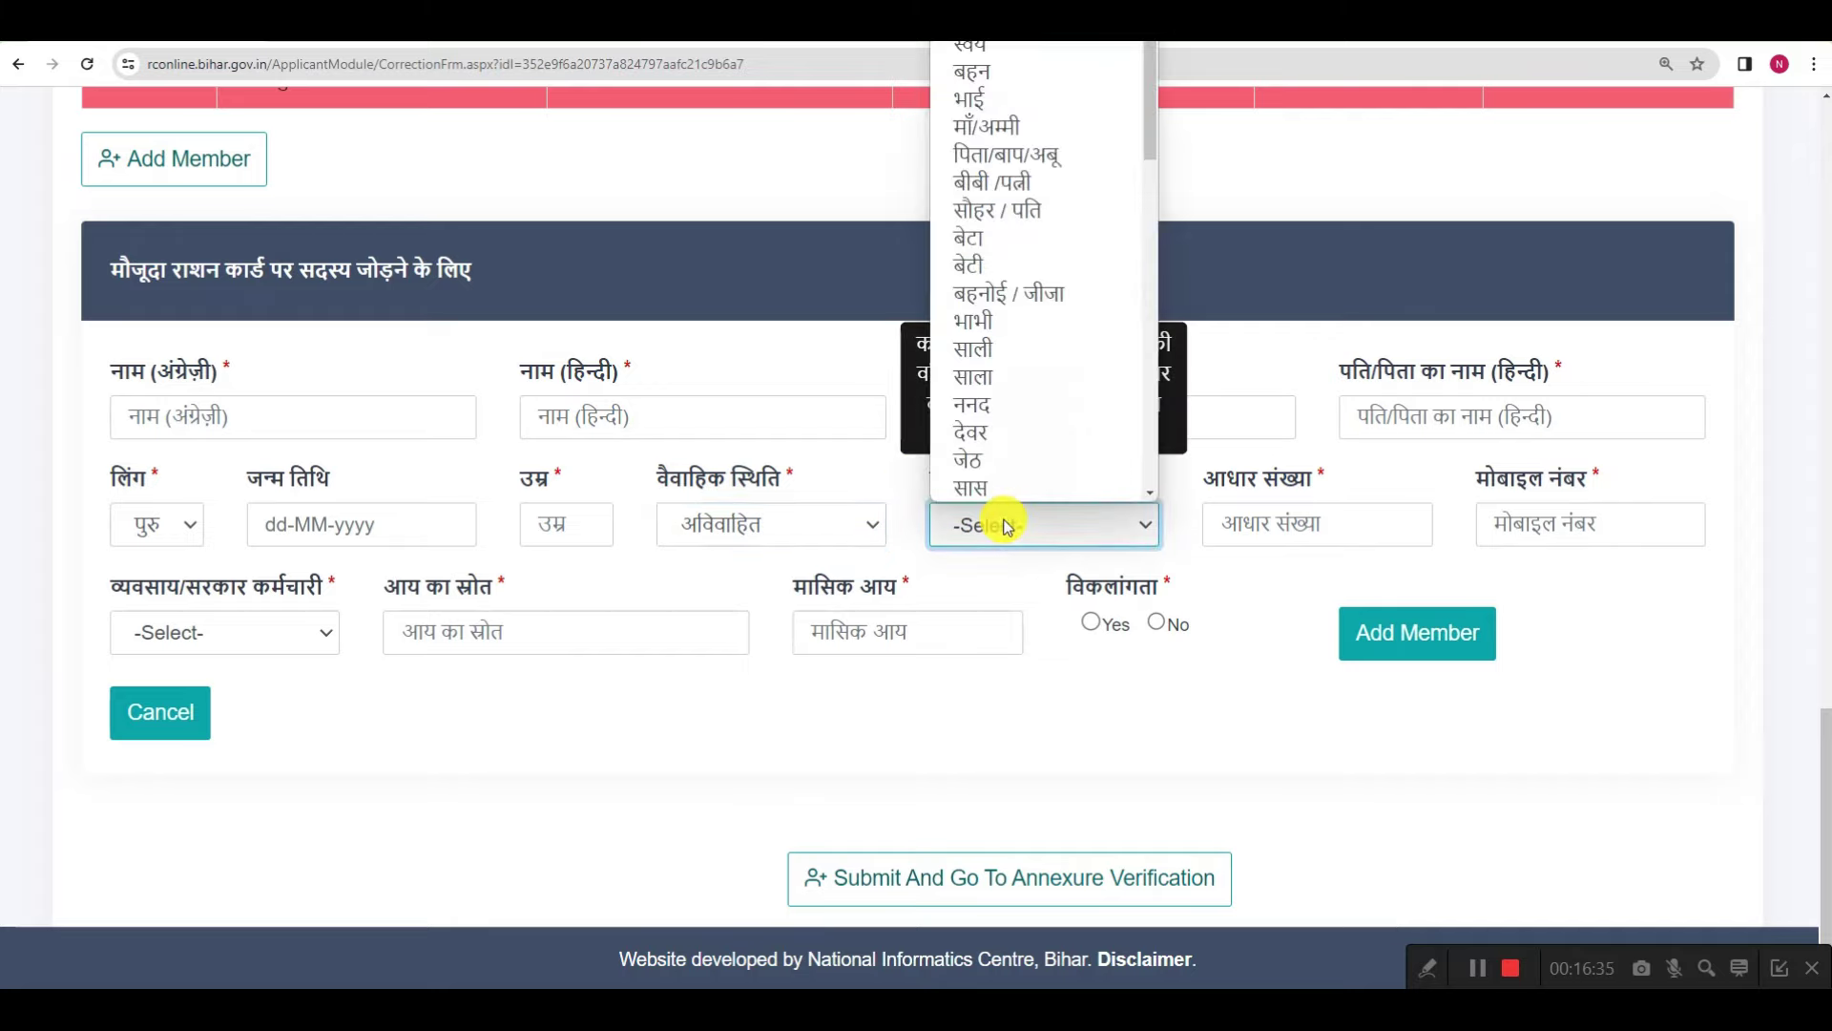
click(973, 240)
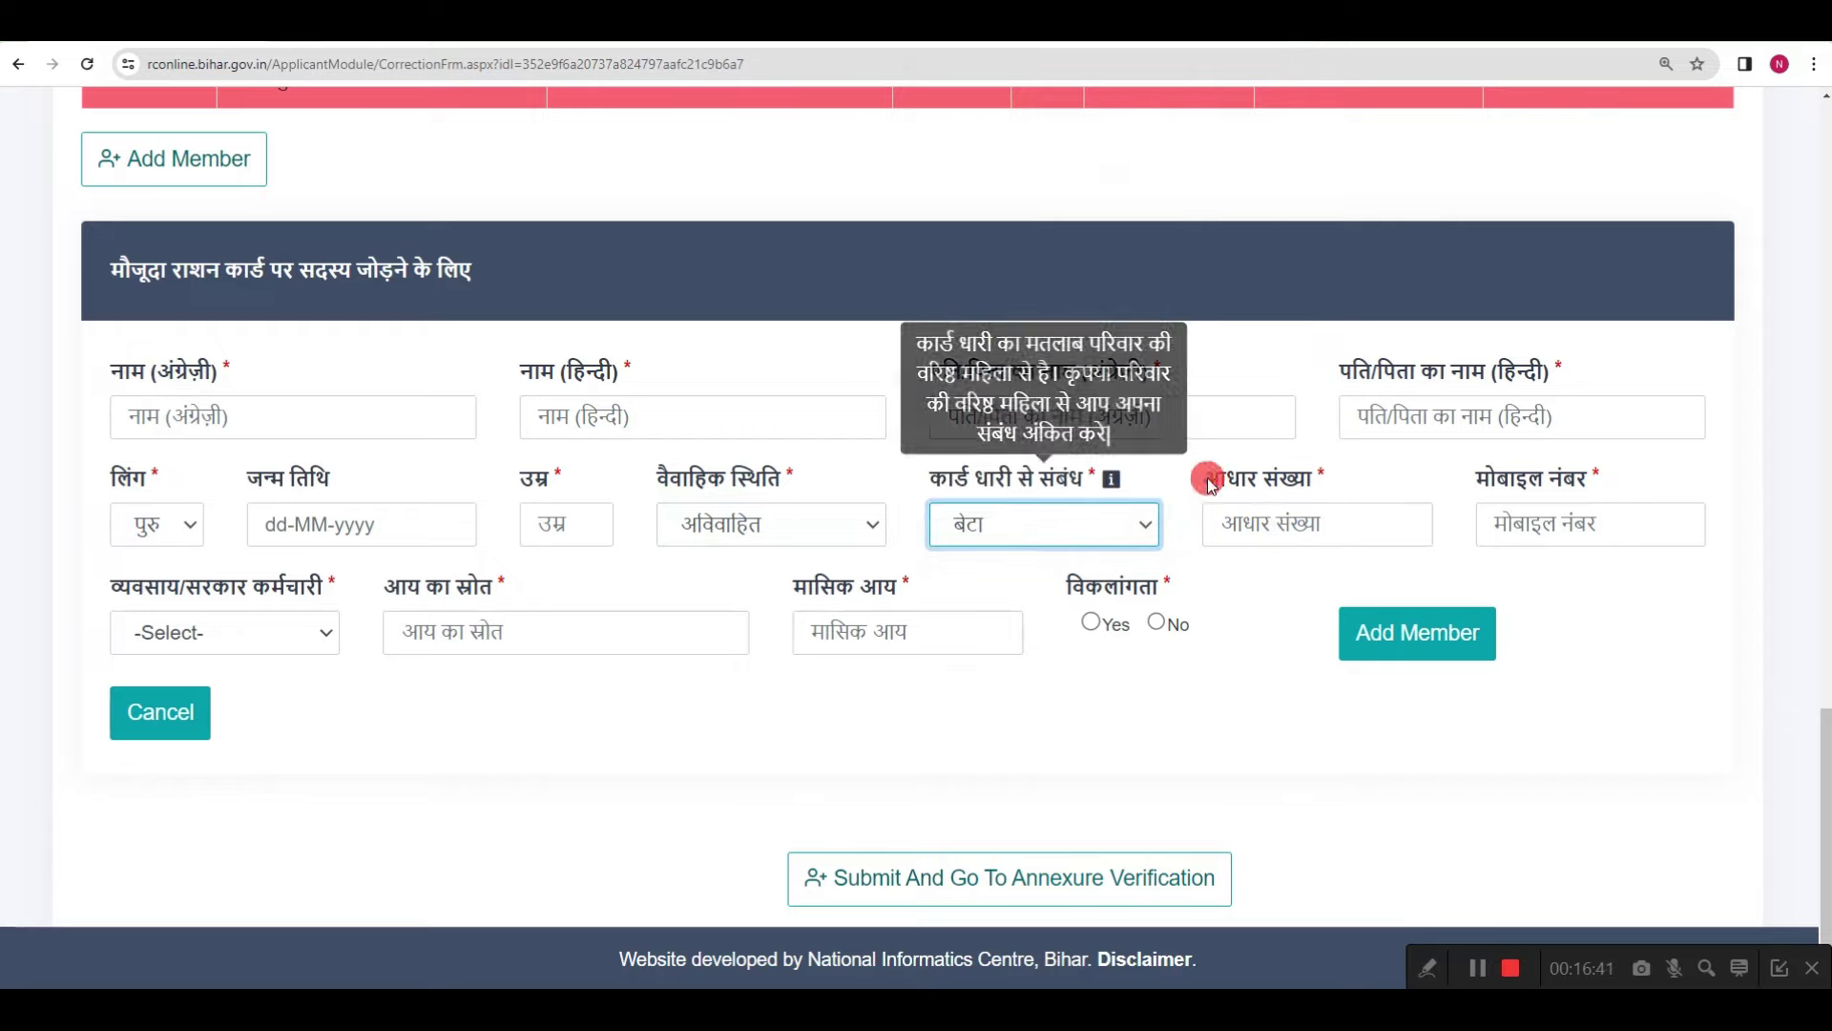
drag(1202, 478, 1297, 487)
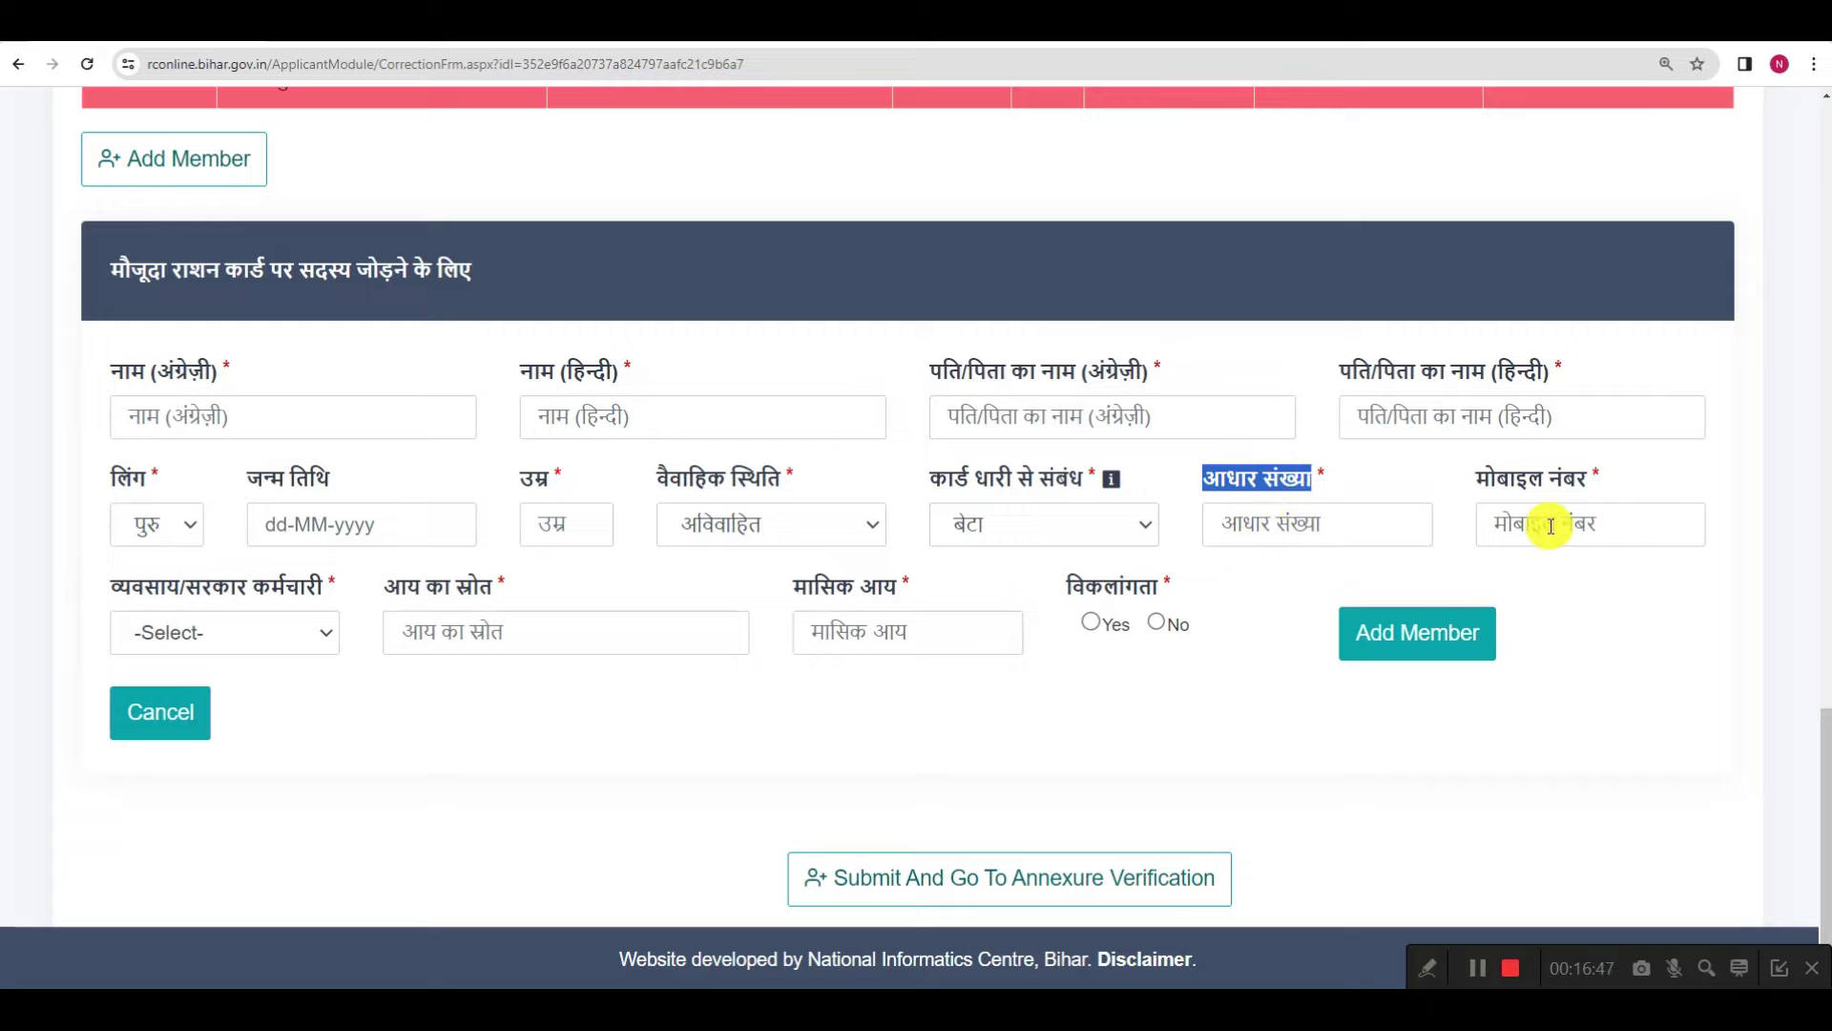
click(163, 633)
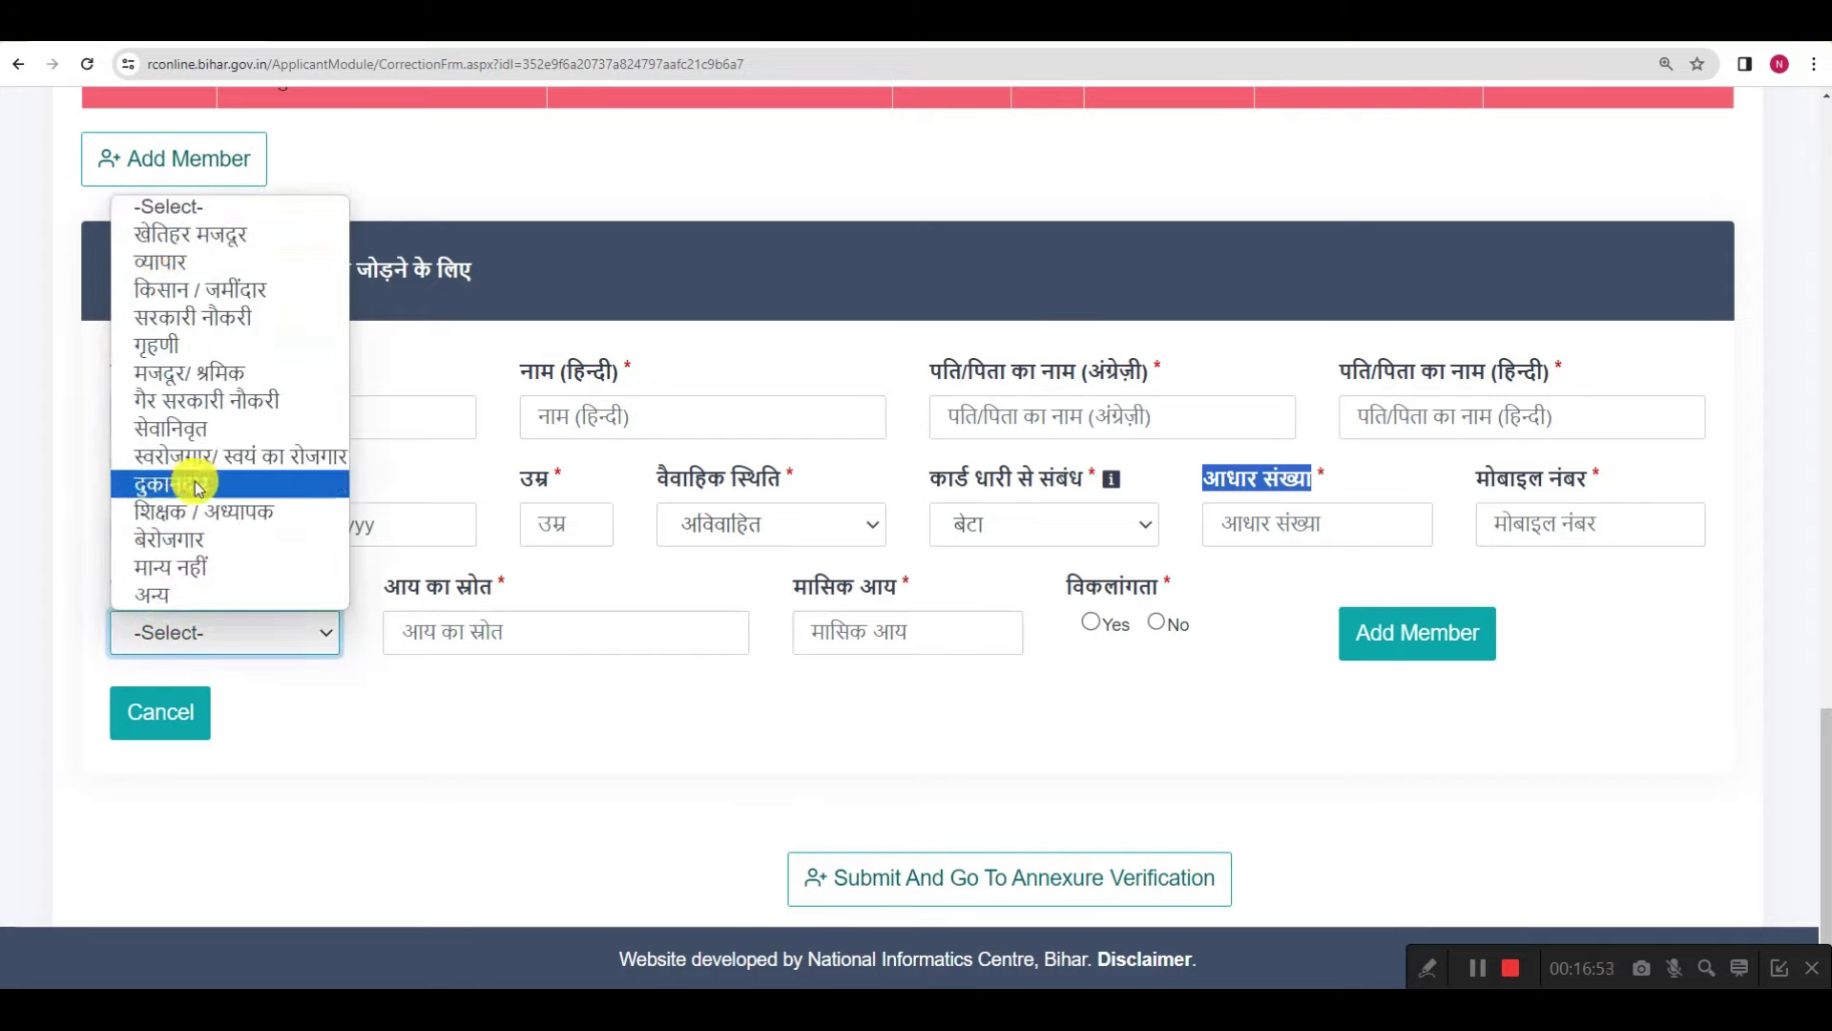
click(181, 570)
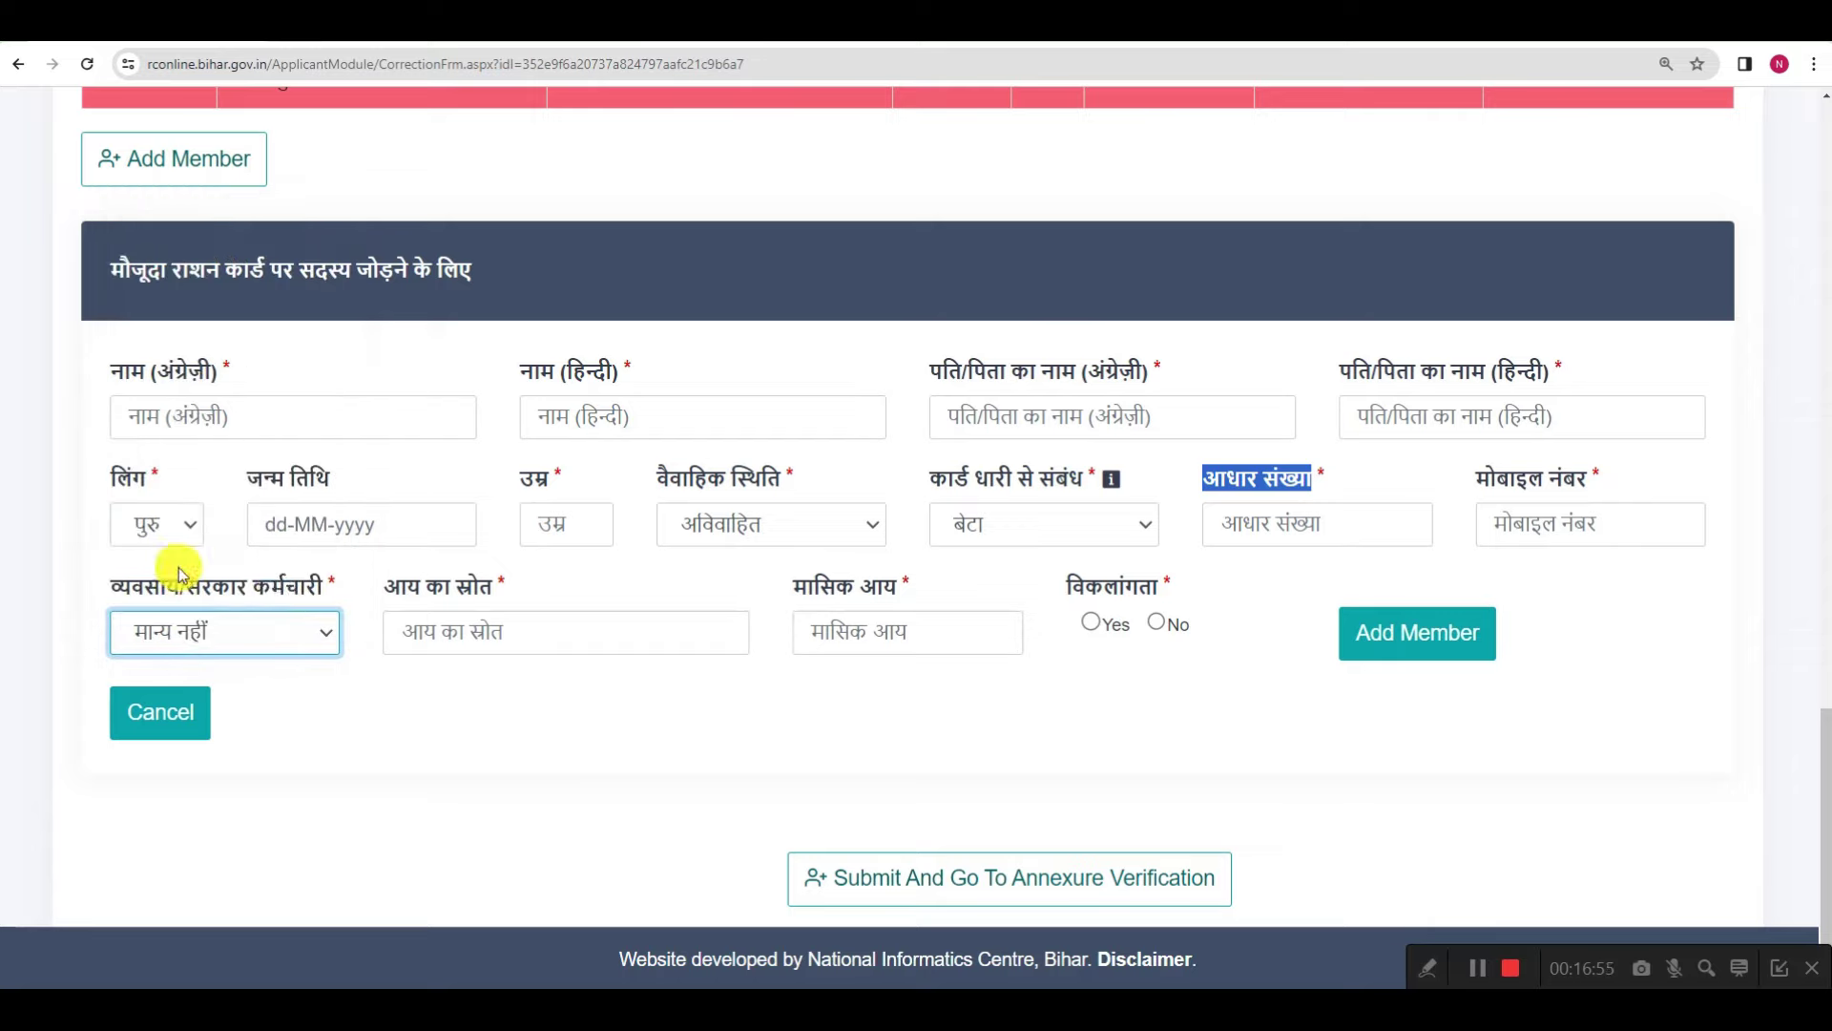
- Enter NA as income source and 00 as monthly income, choose No for disability, and add the member
drag(383, 584, 490, 588)
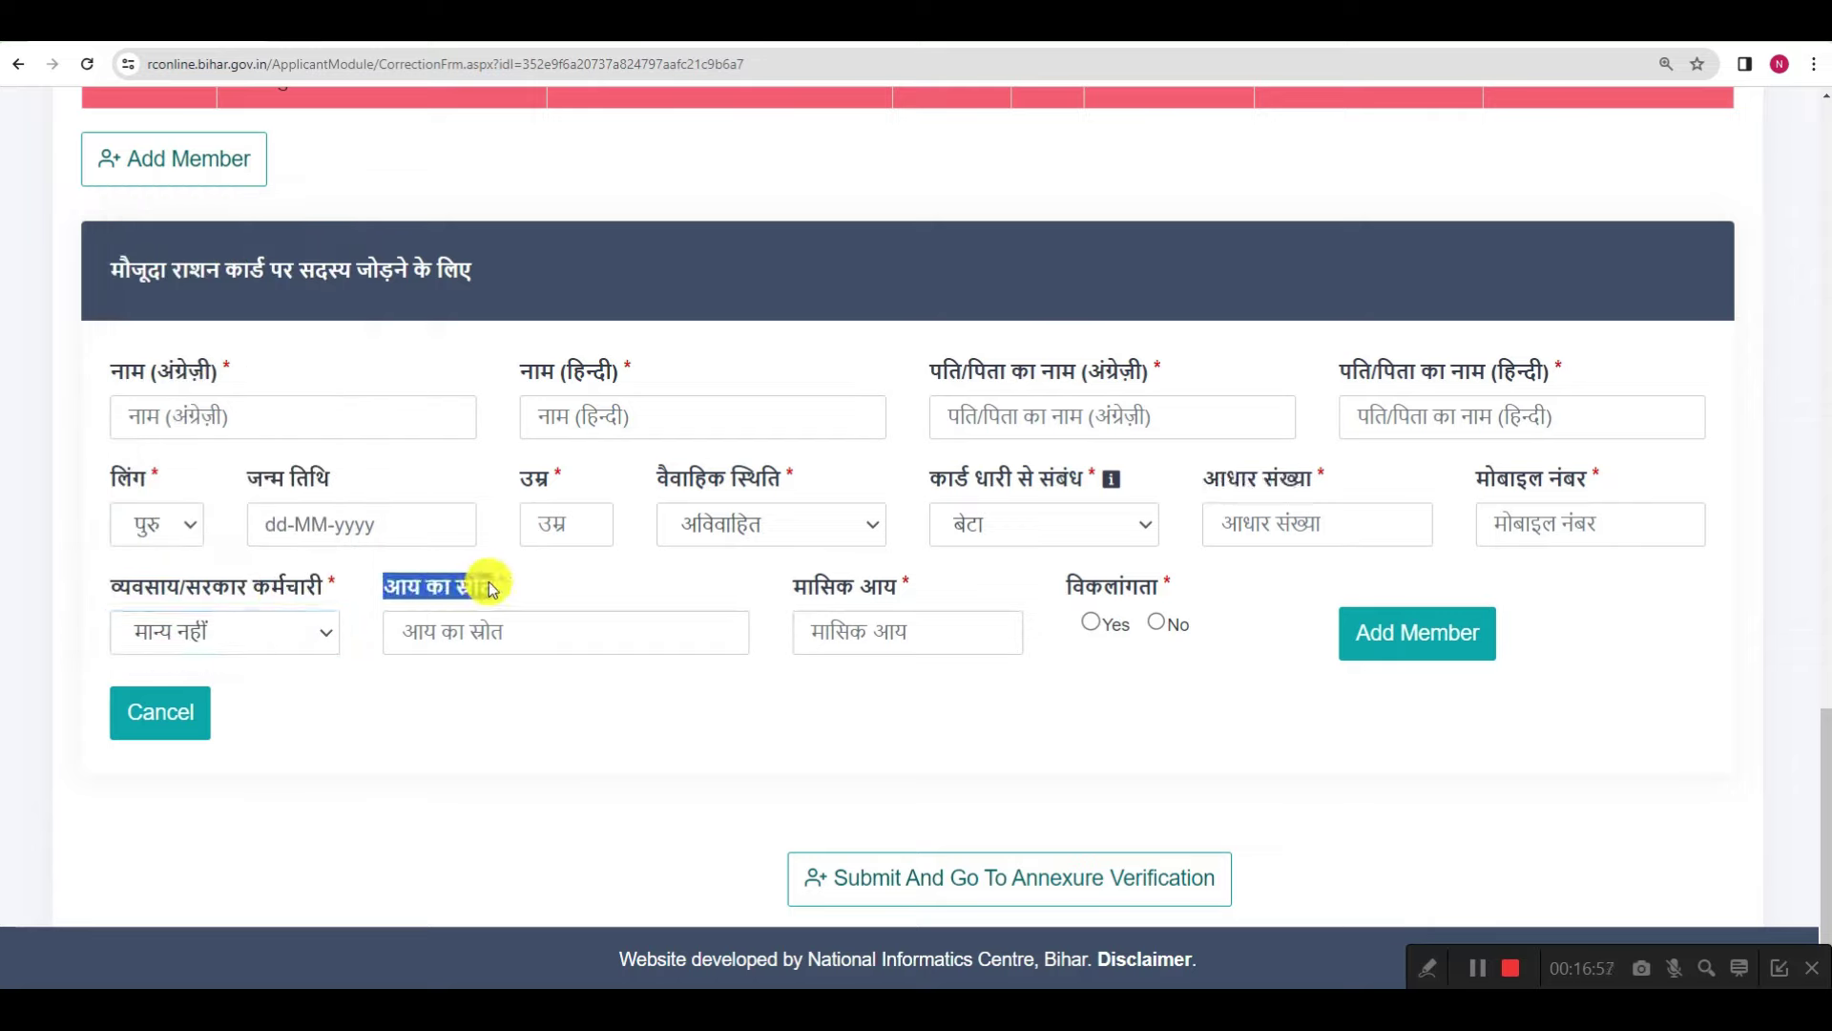
click(449, 632)
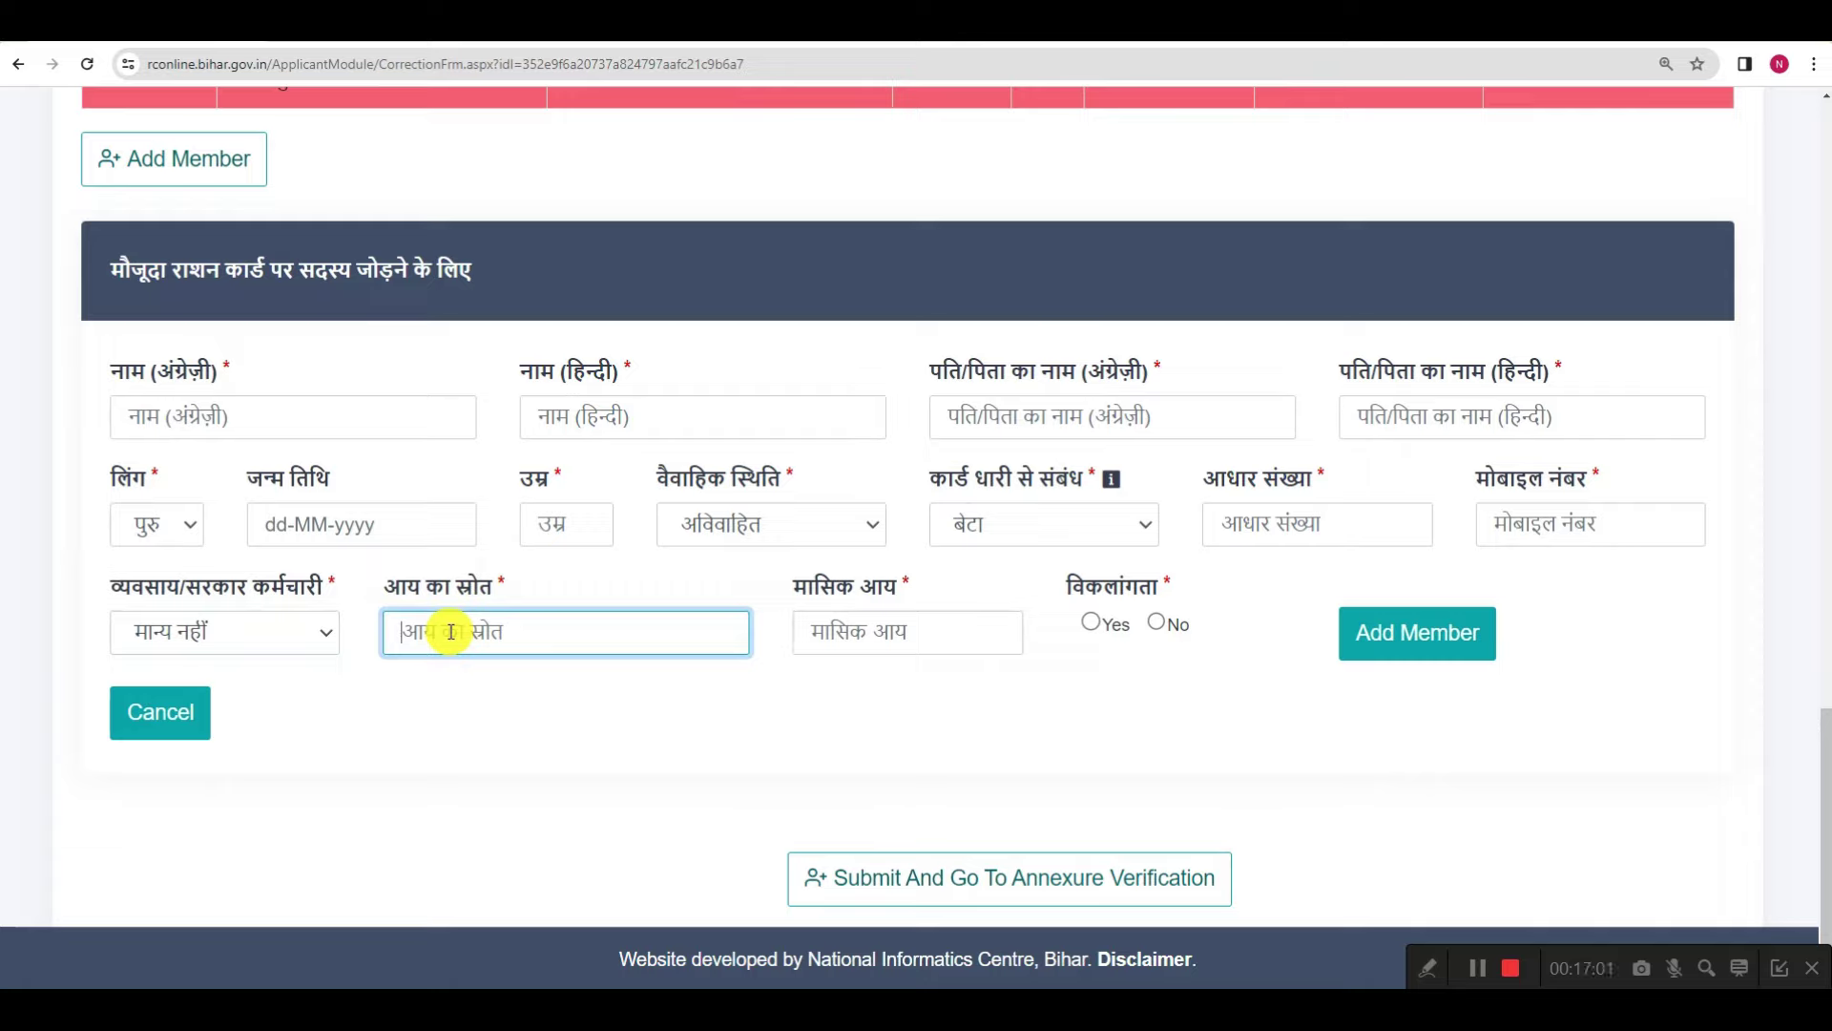
text(NA)
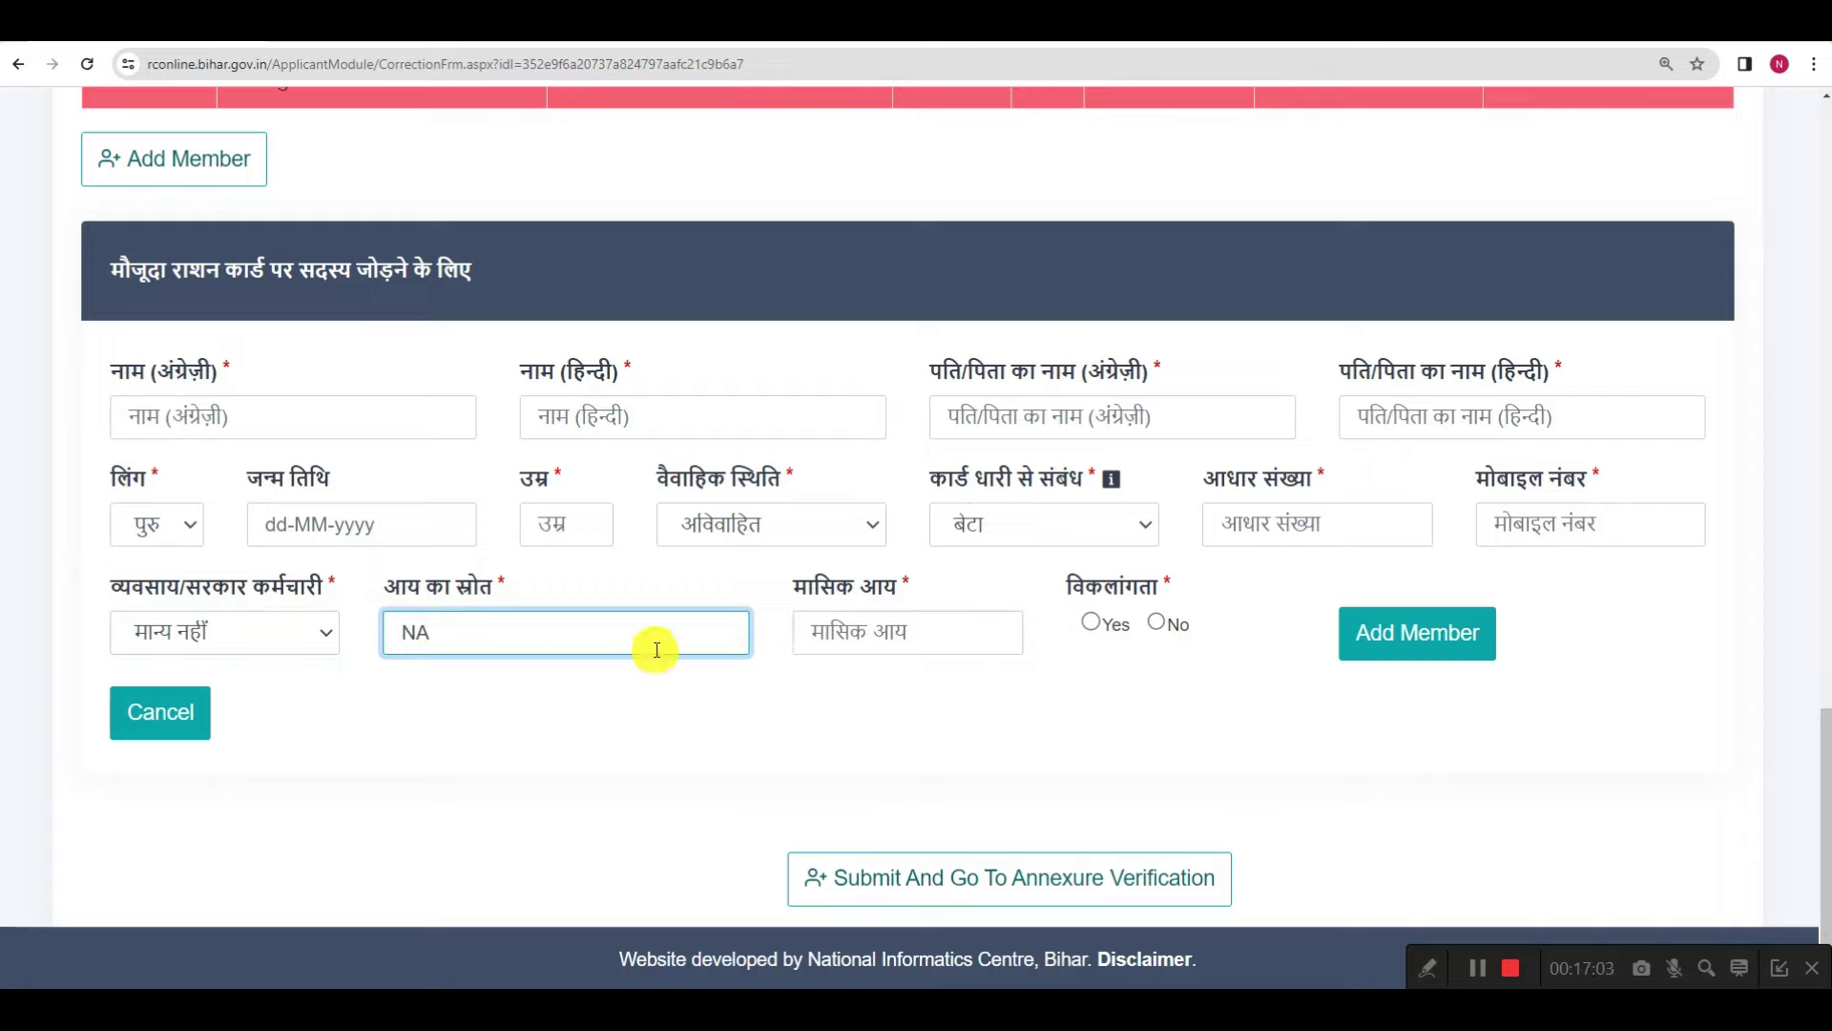
click(844, 630)
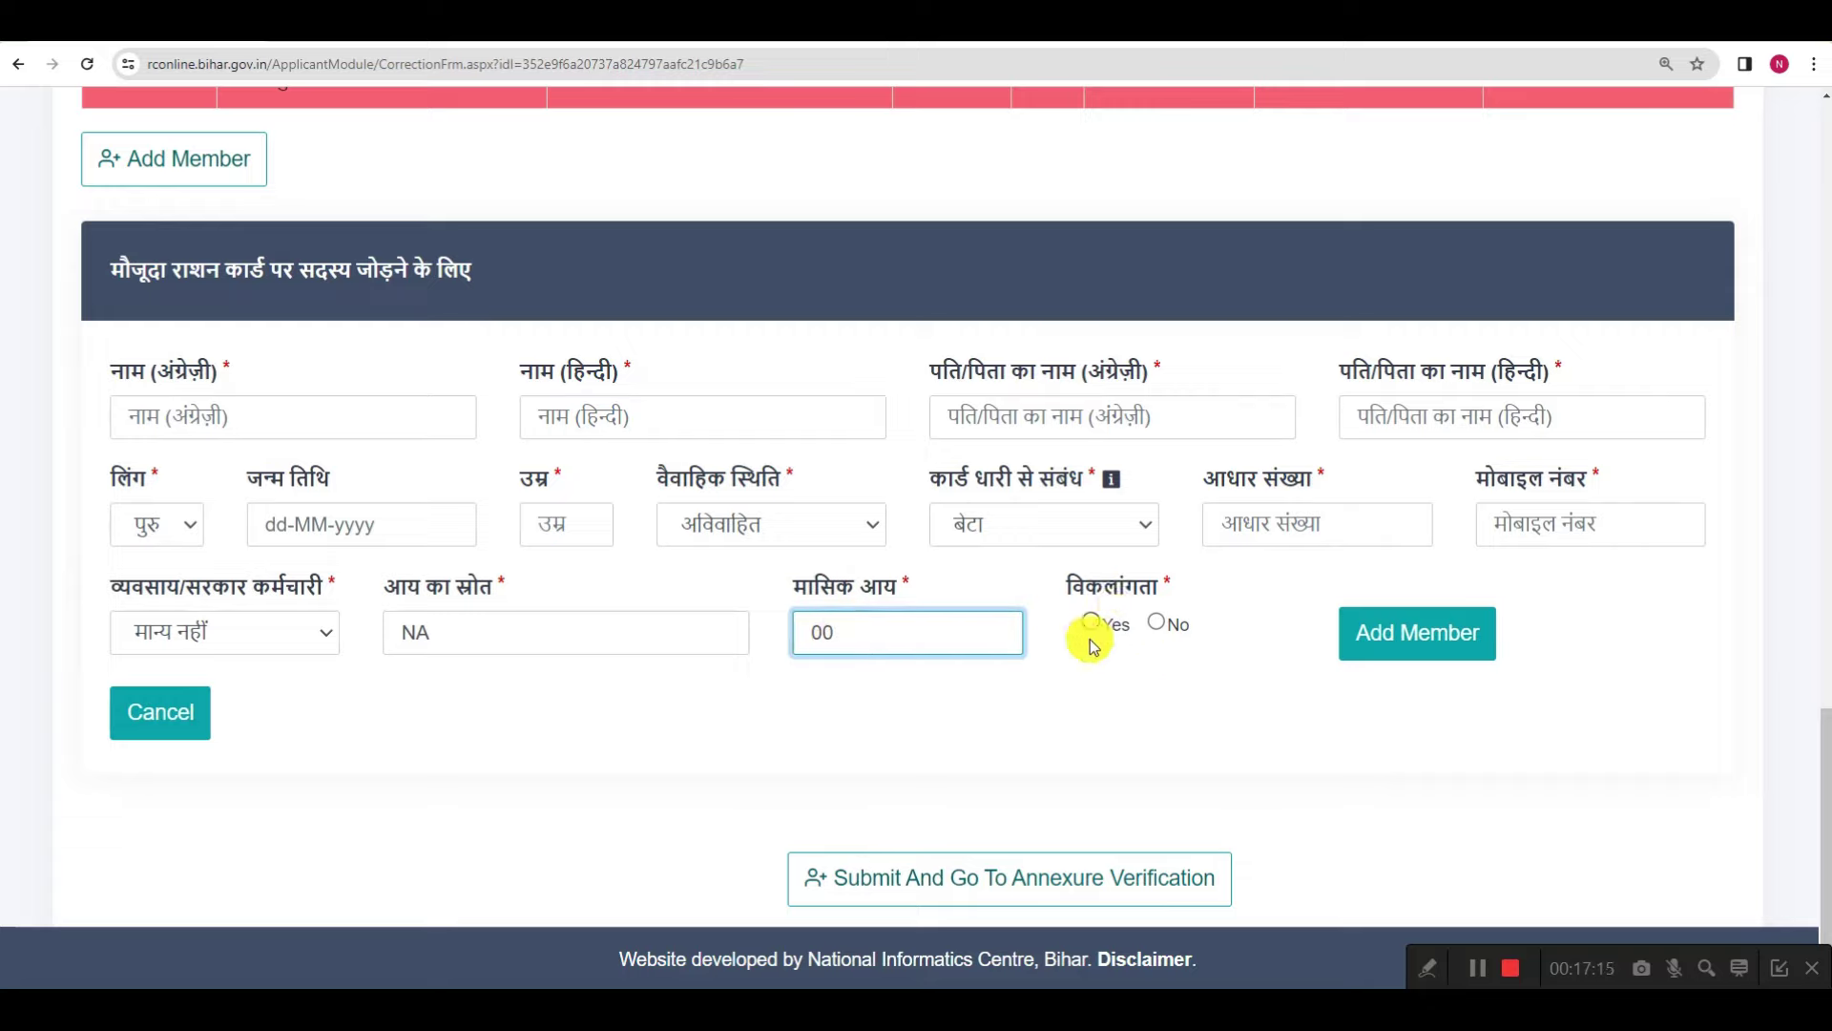
click(1157, 622)
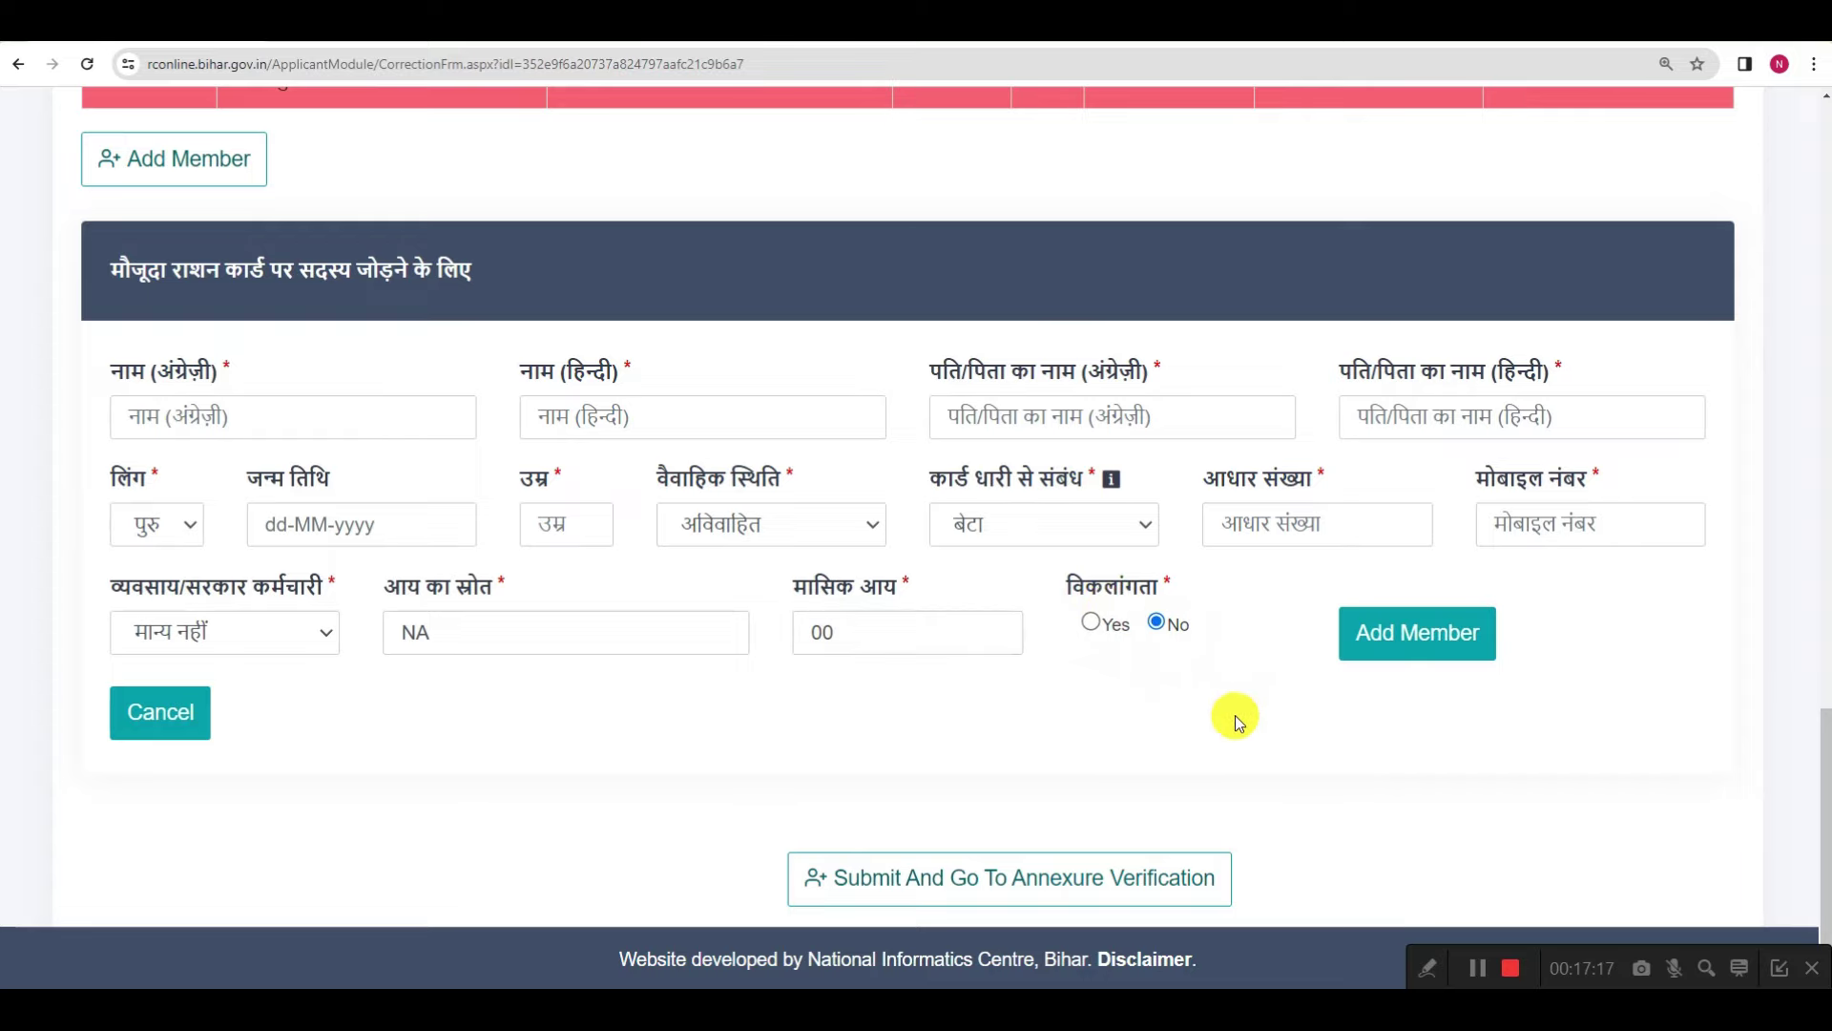
click(1406, 635)
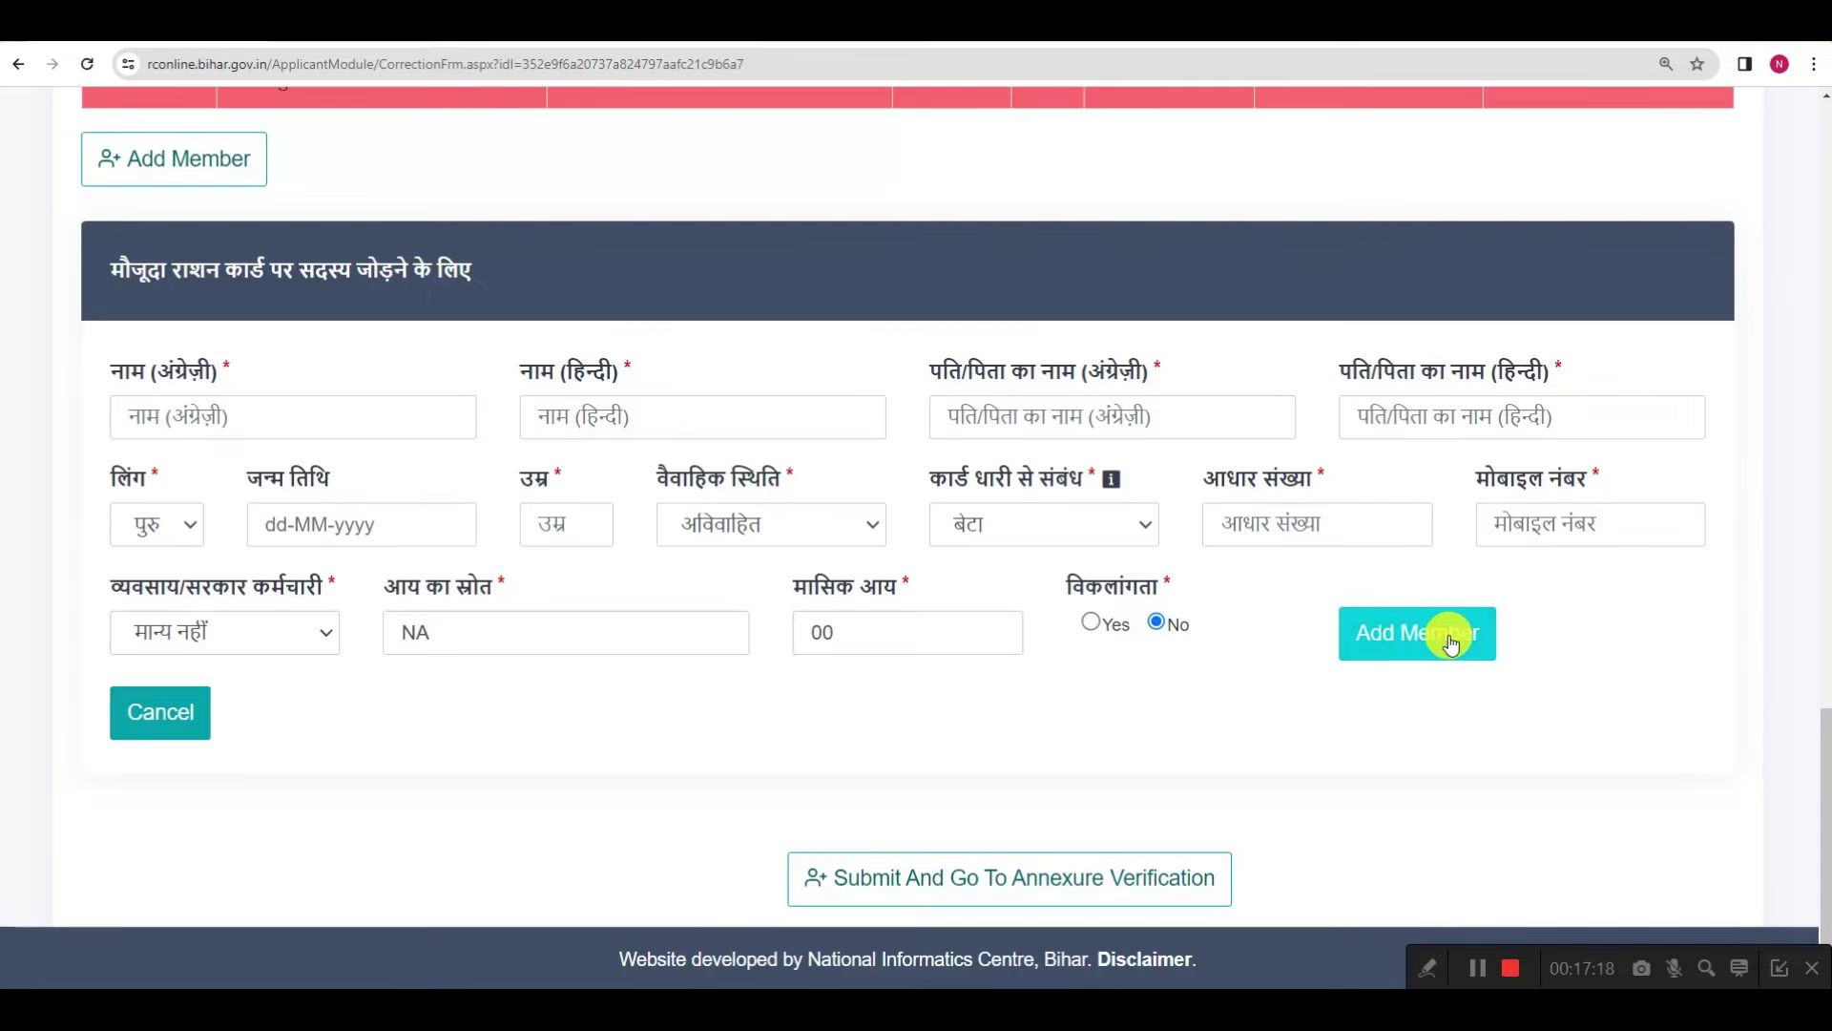
click(1475, 968)
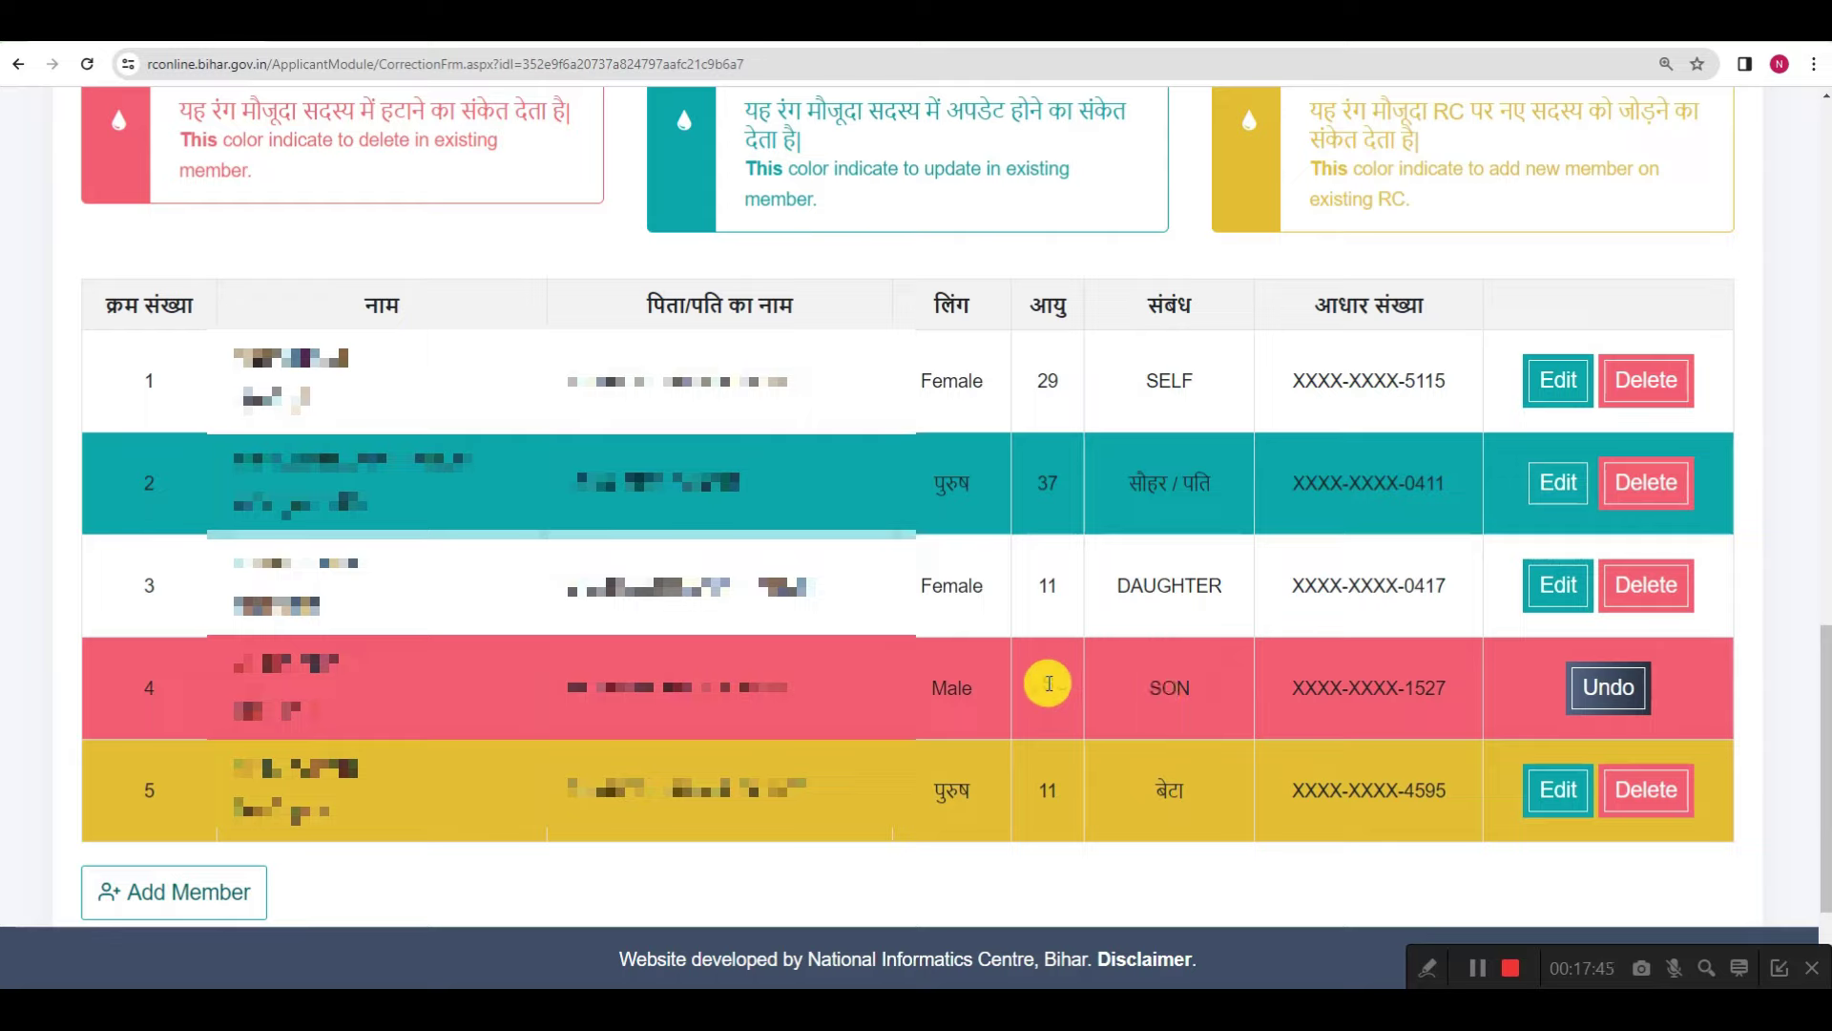
- Submit the family member list and proceed to annexure verification
click(1582, 687)
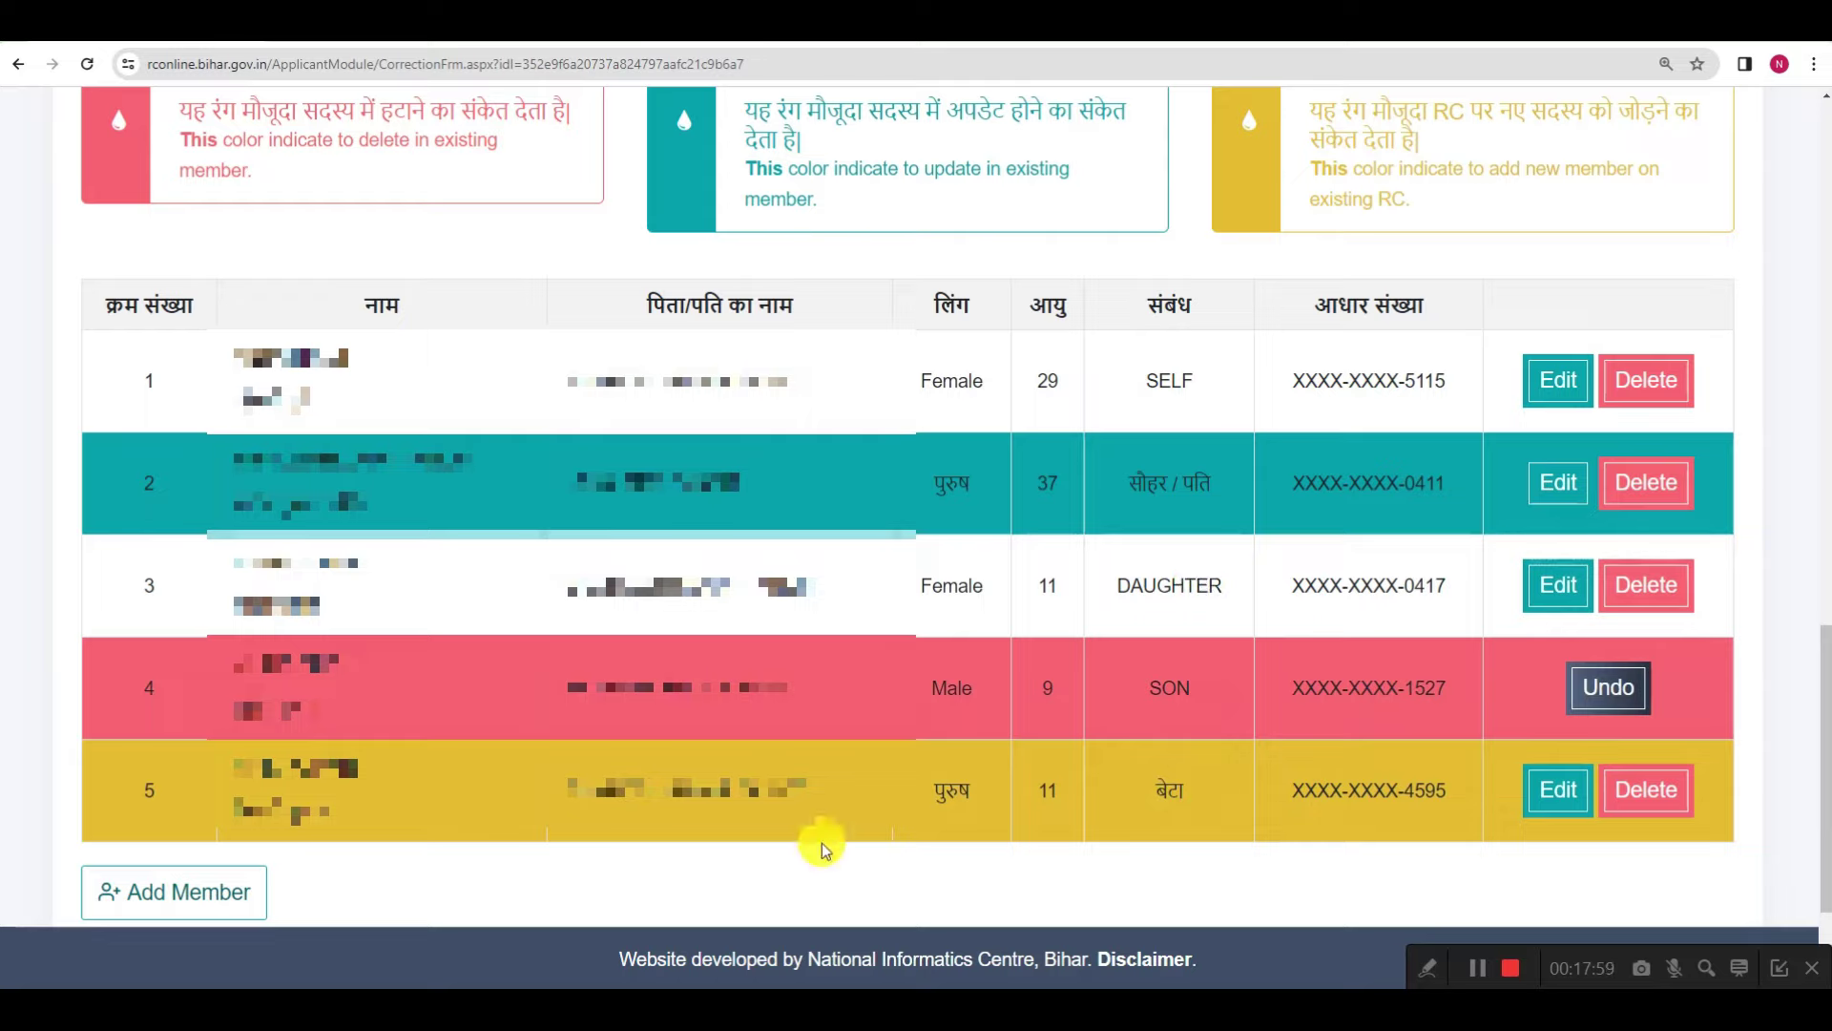
click(213, 901)
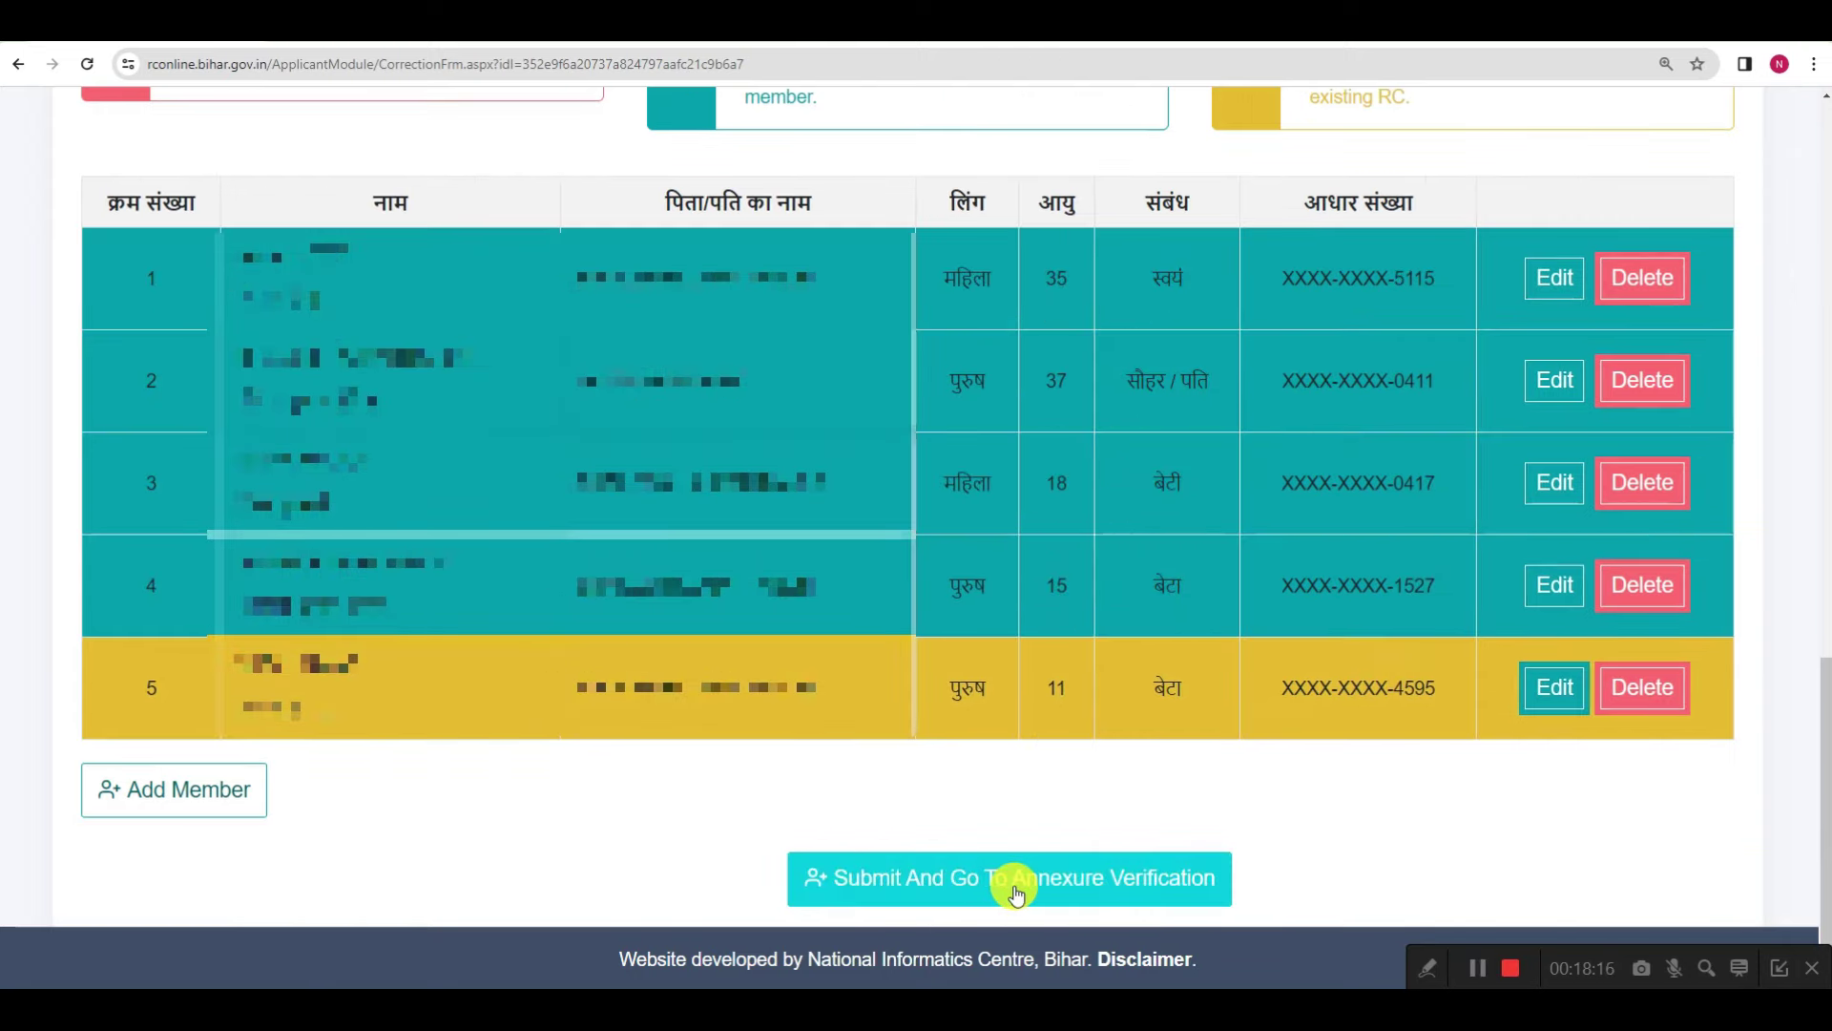
click(1063, 878)
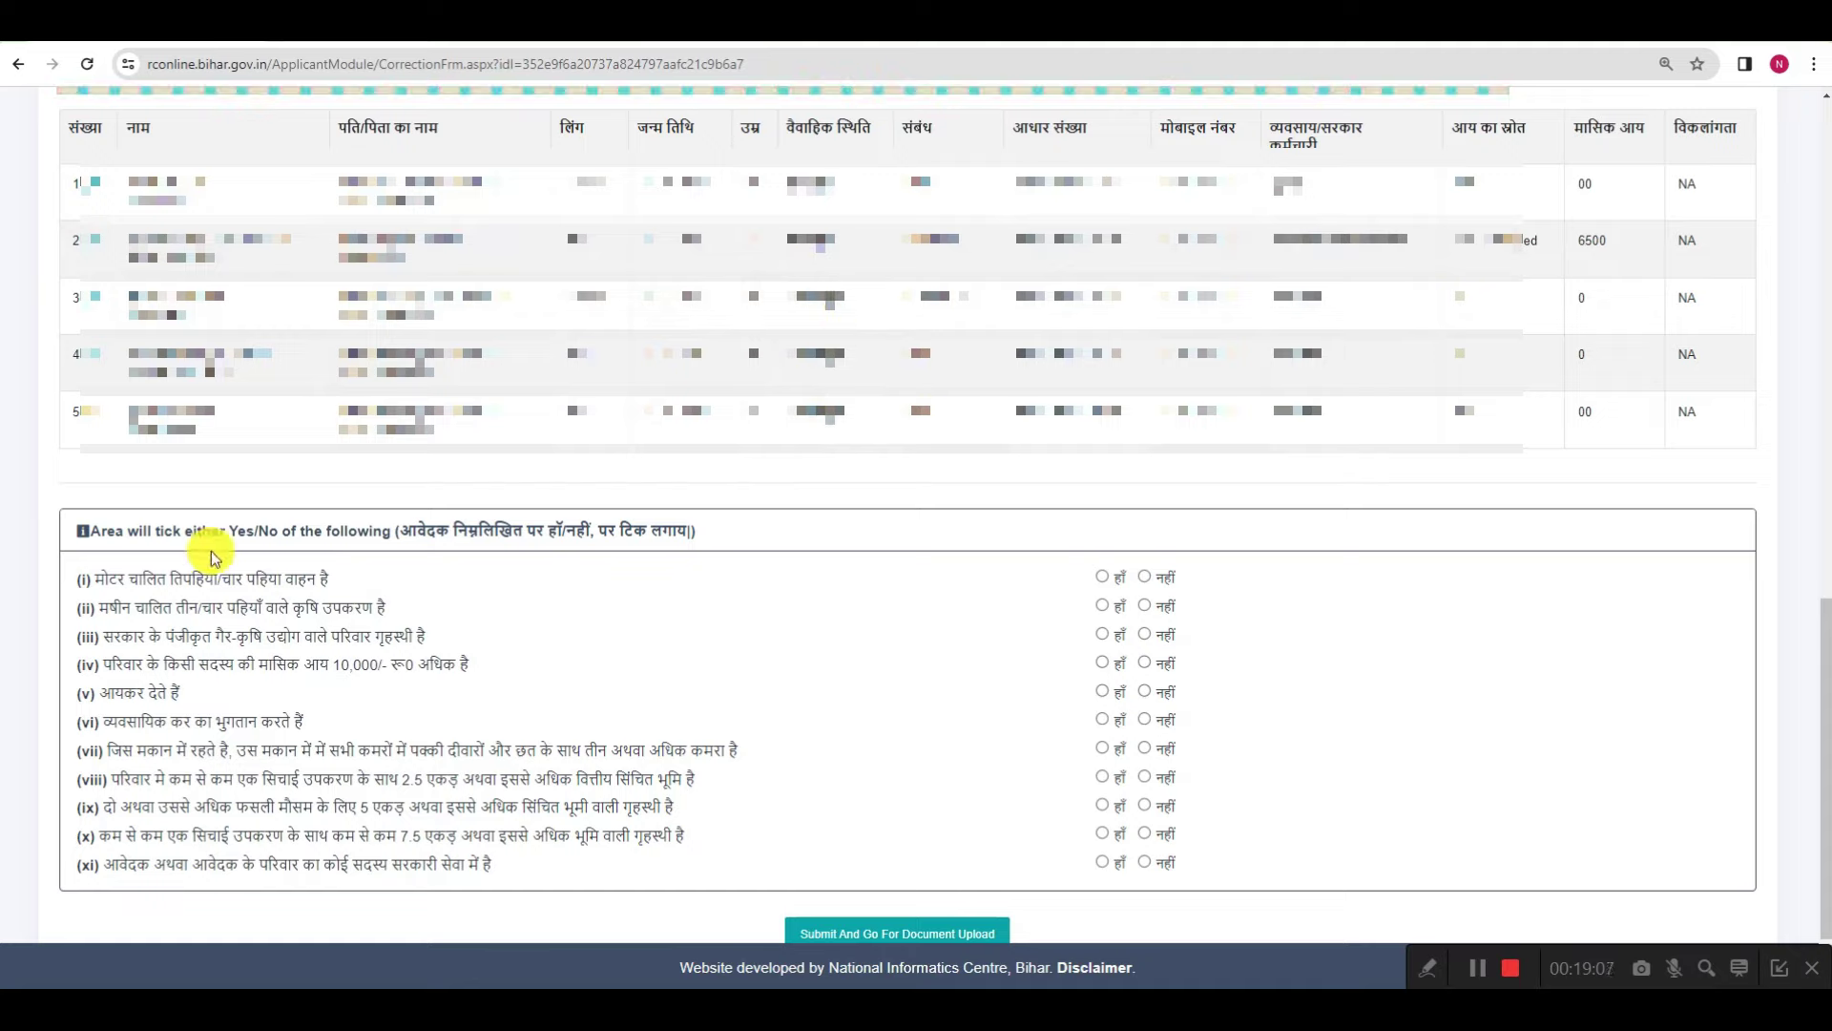
- Answer नहीं (No) to declarations (i) and (ii) on motor vehicles and mechanised three/four-wheeled farm equipment
drag(420, 530, 573, 527)
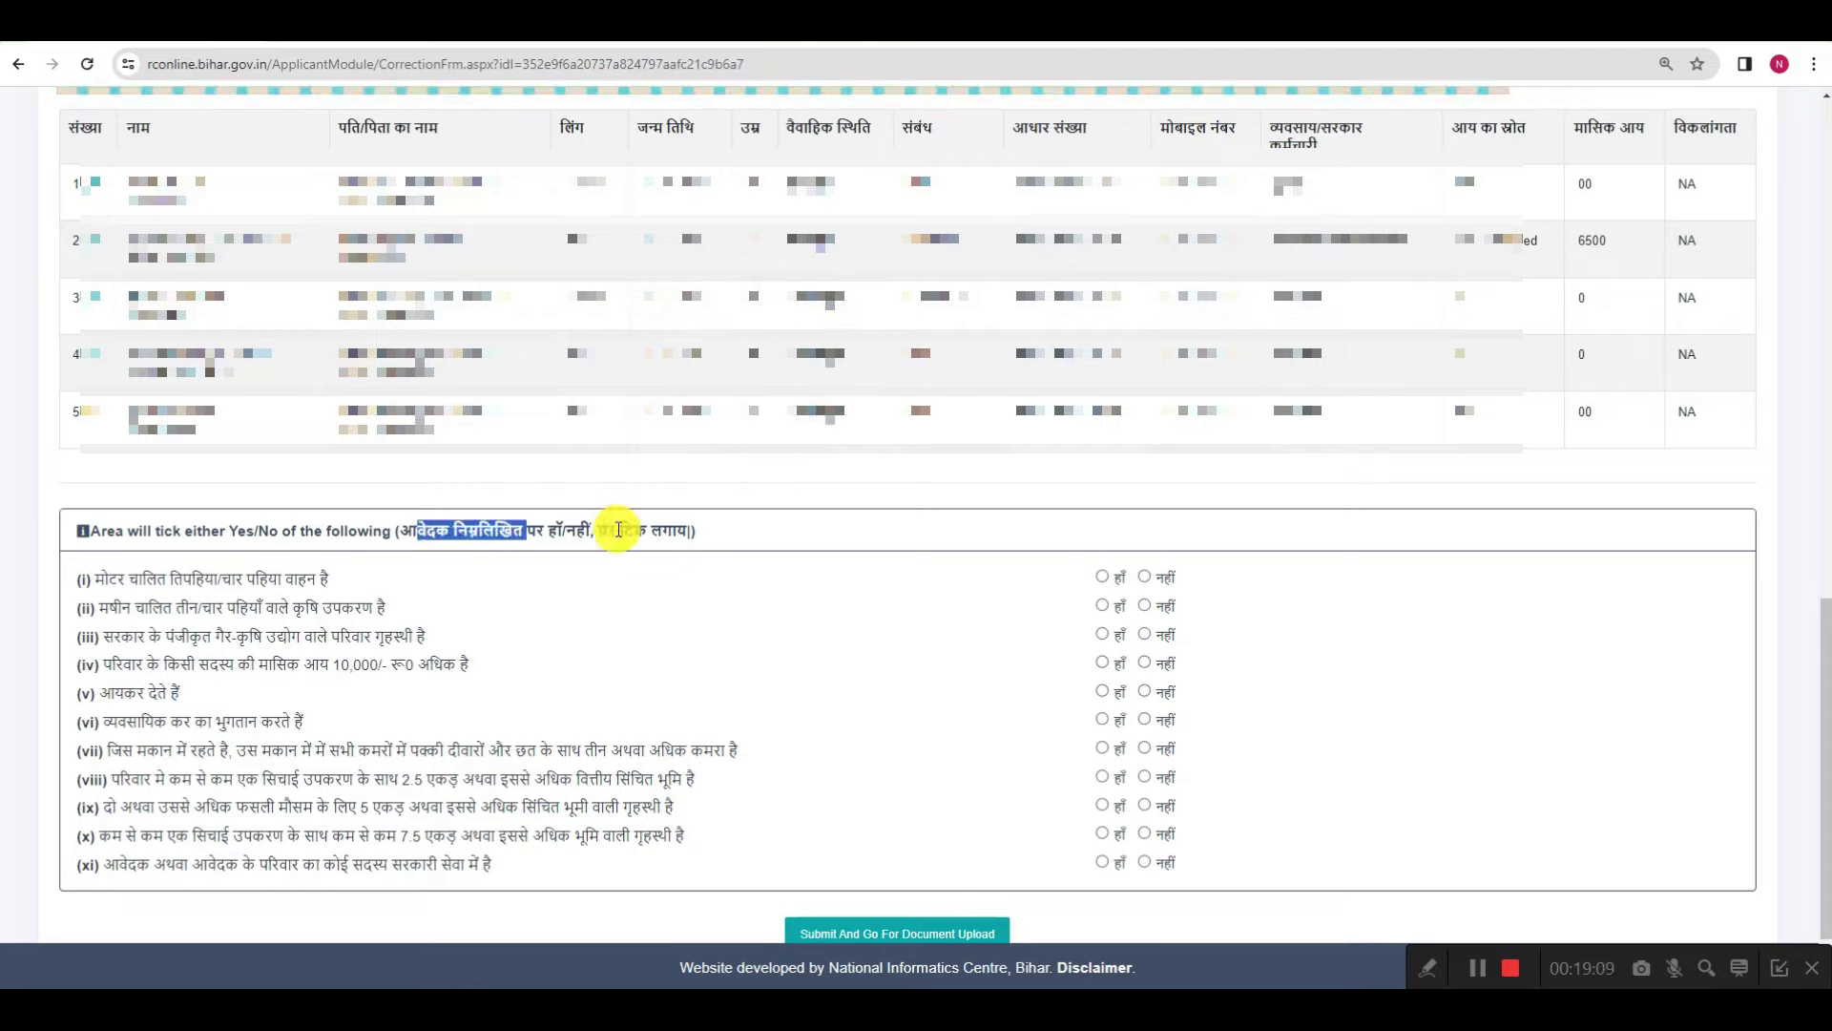
click(408, 585)
drag(173, 578, 283, 578)
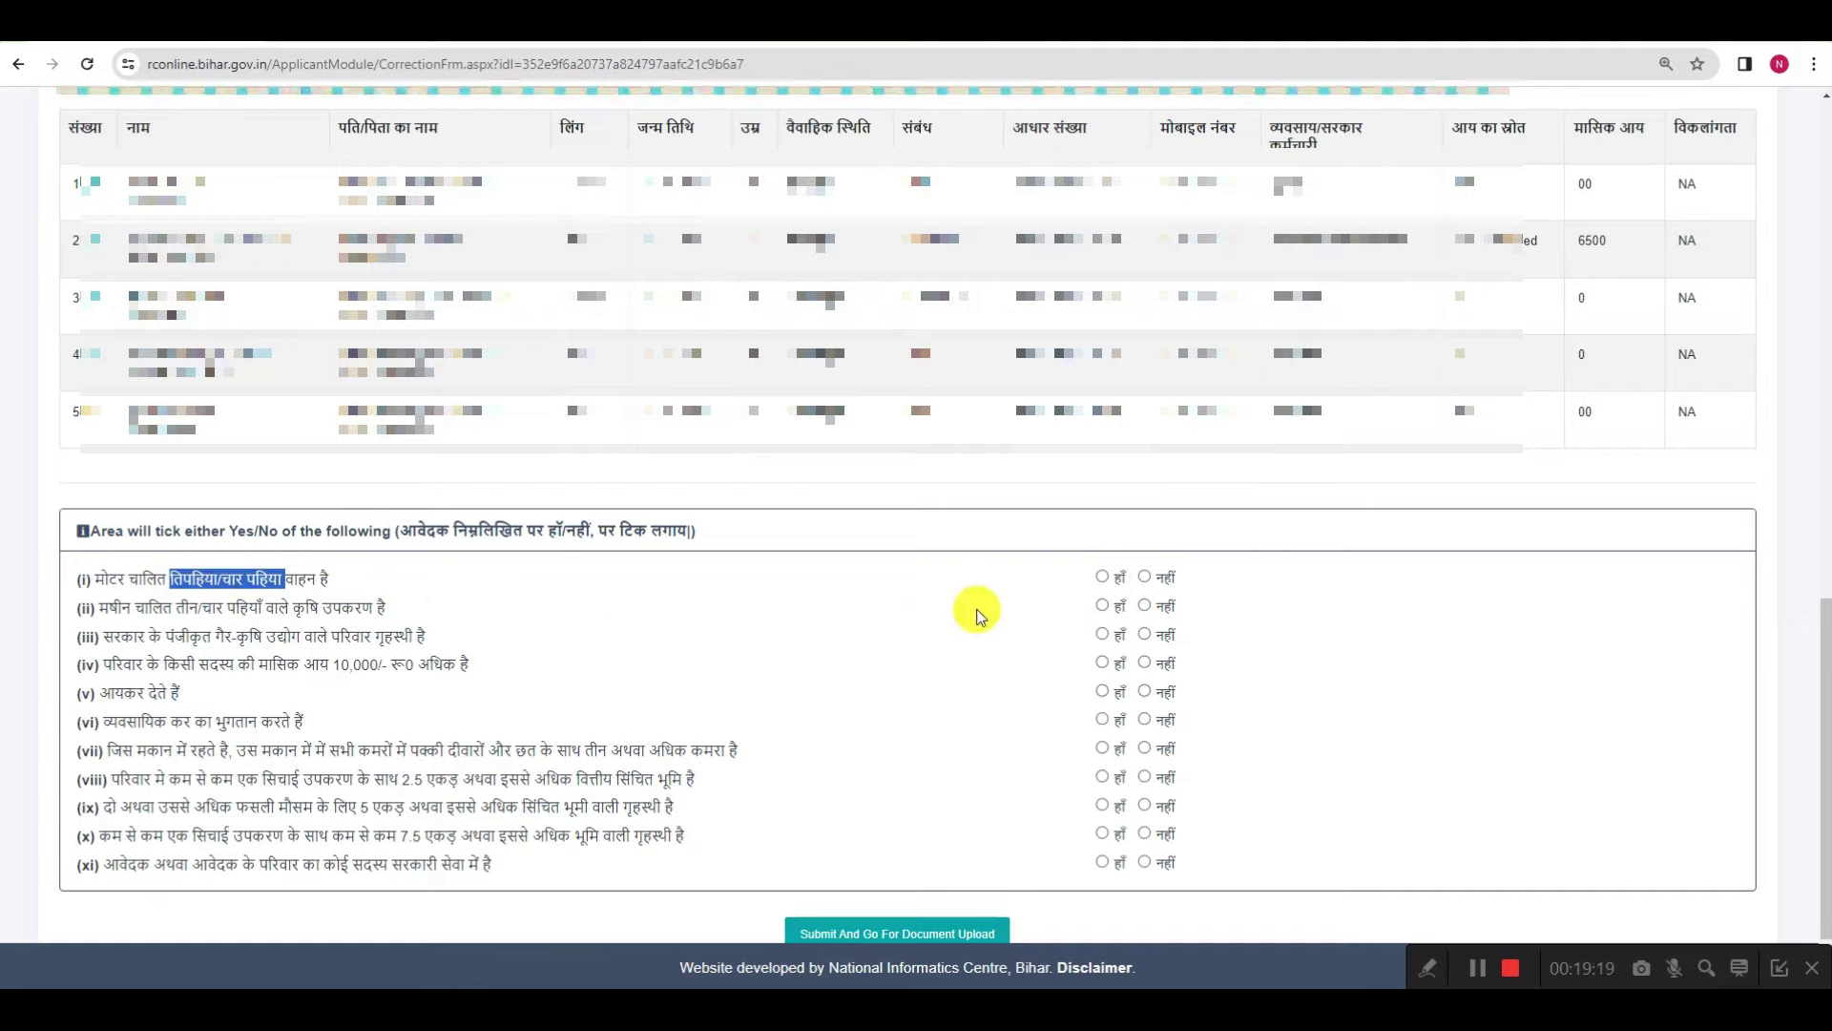
click(1144, 579)
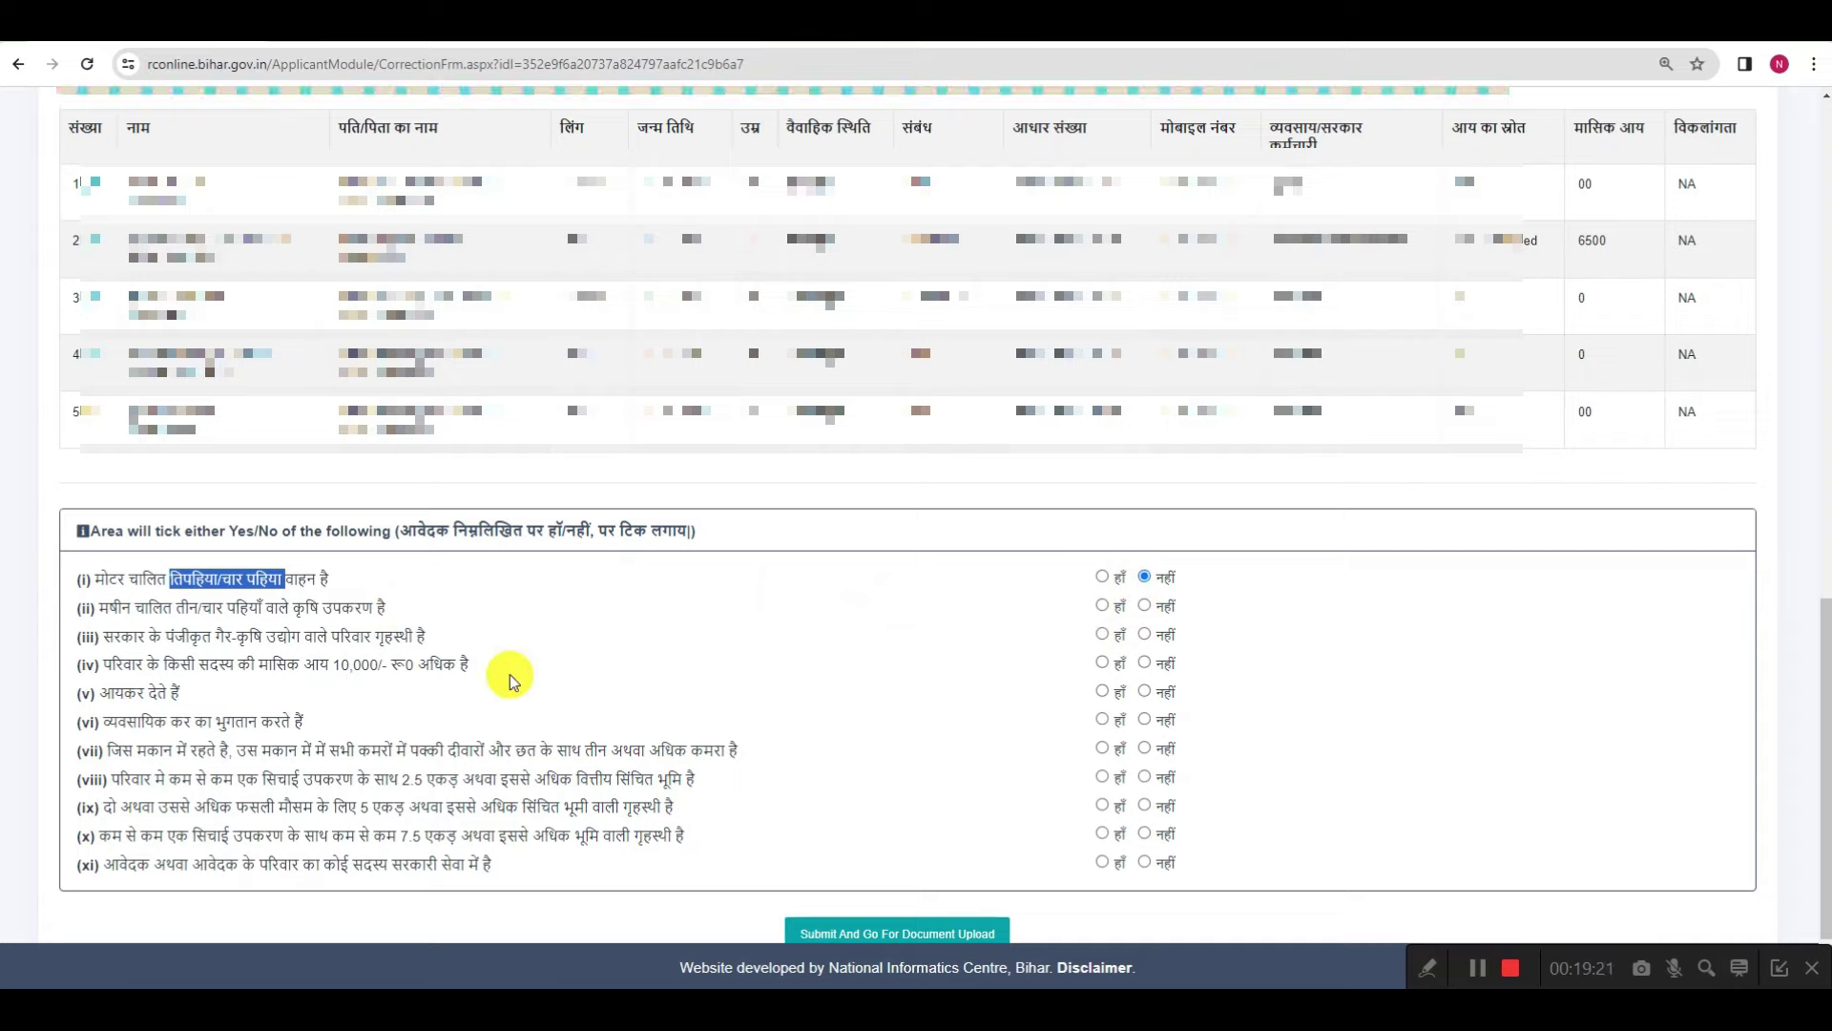
double_click(185, 608)
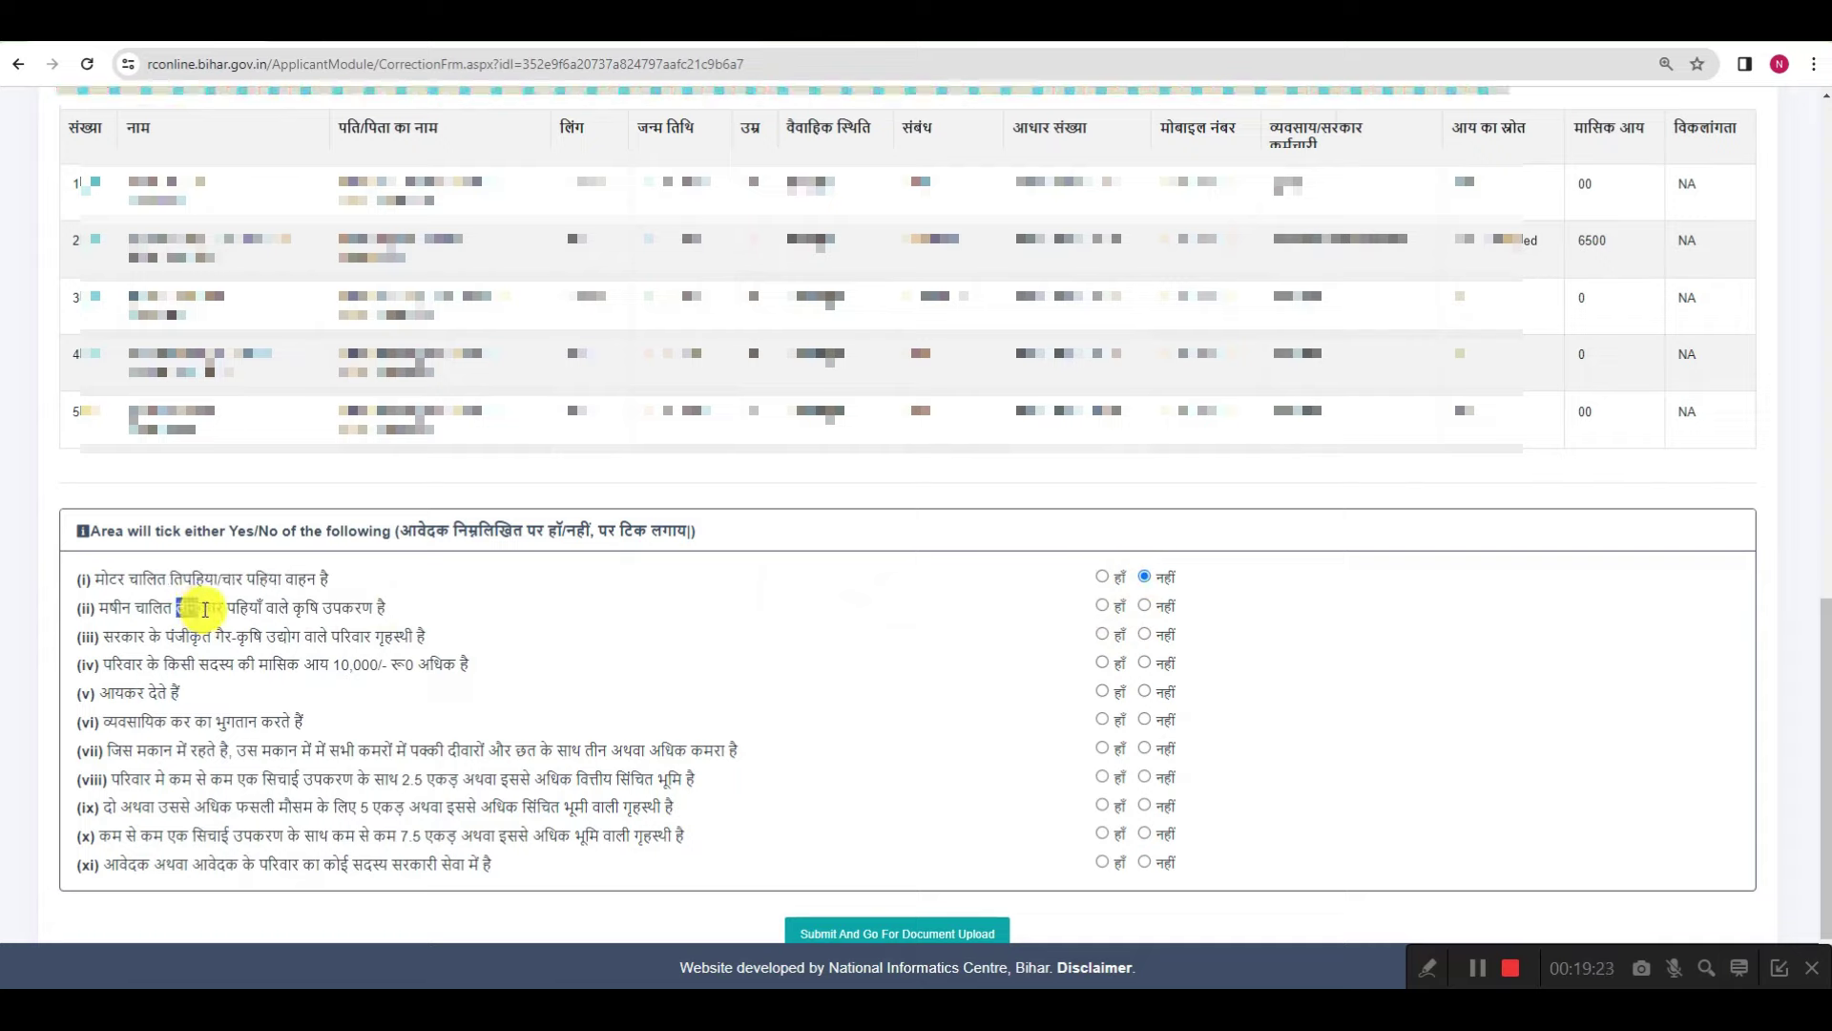
click(1144, 606)
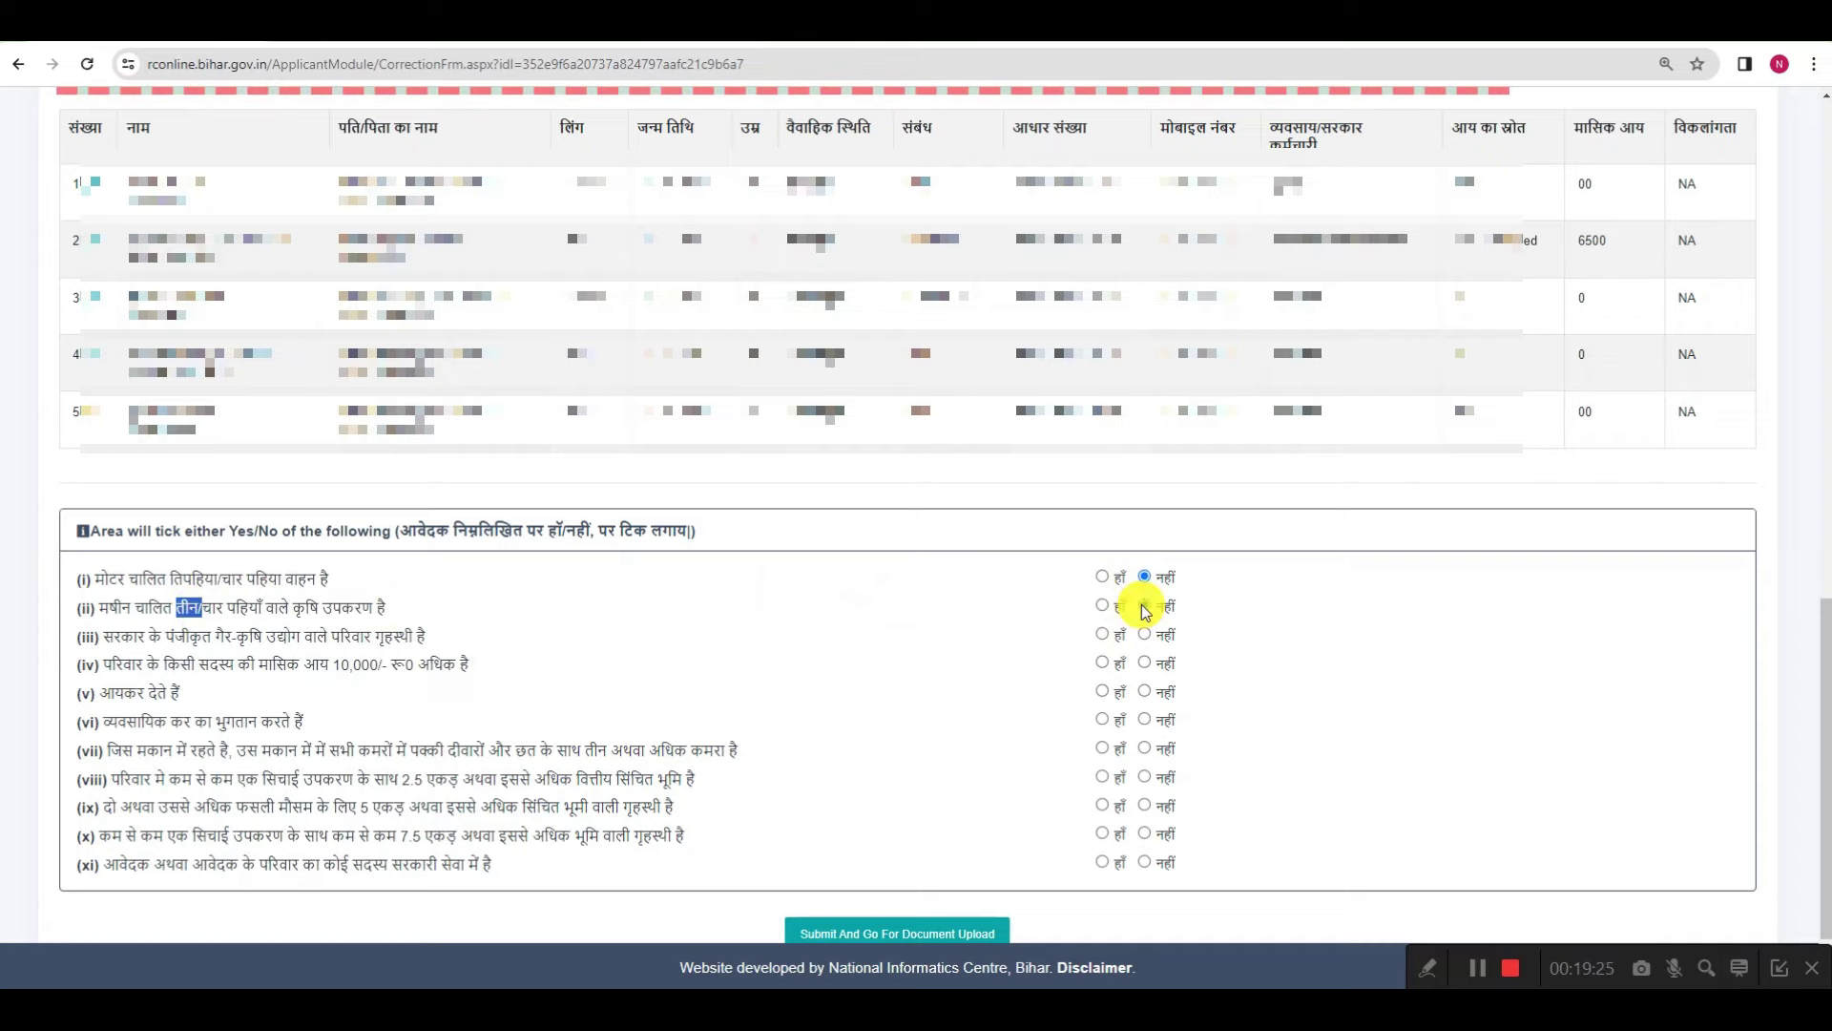
- Answer नहीं (No) to declaration (iii) and review the remaining declarations on income, taxes, housing, irrigated land and government service
double_click(343, 664)
drag(399, 664, 414, 664)
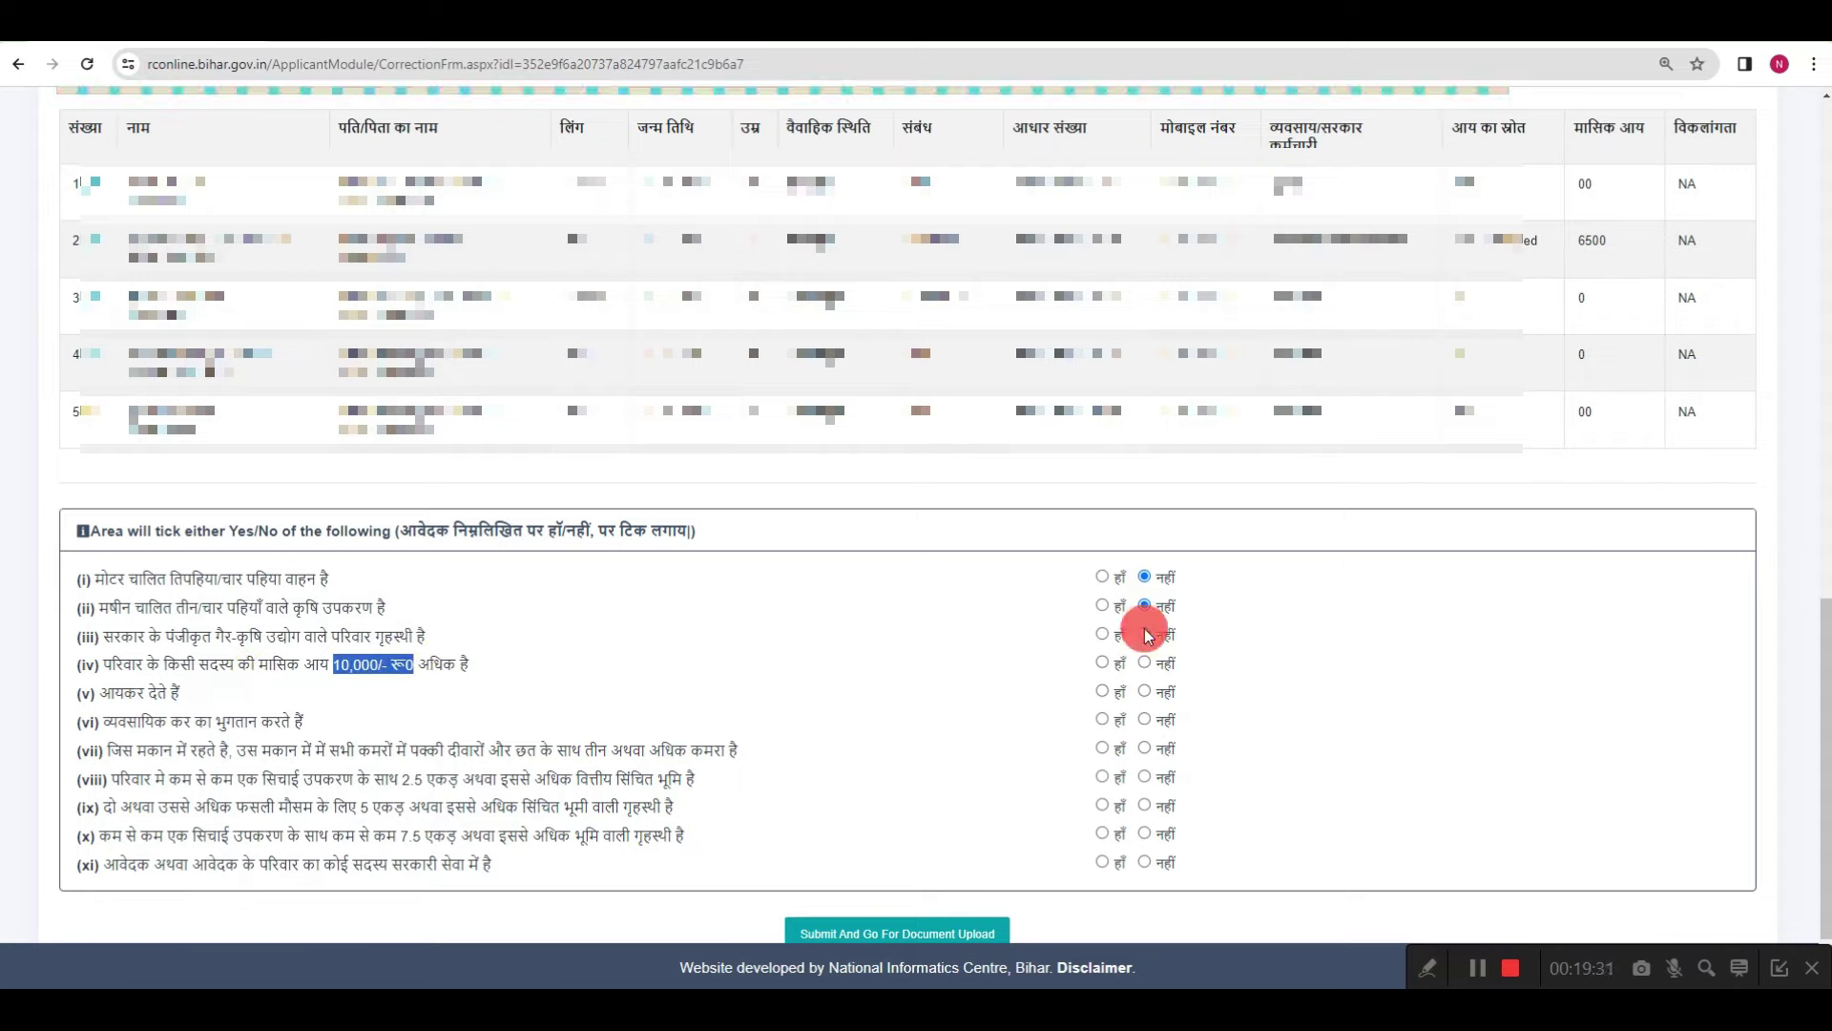
drag(100, 694, 260, 722)
drag(121, 751, 411, 766)
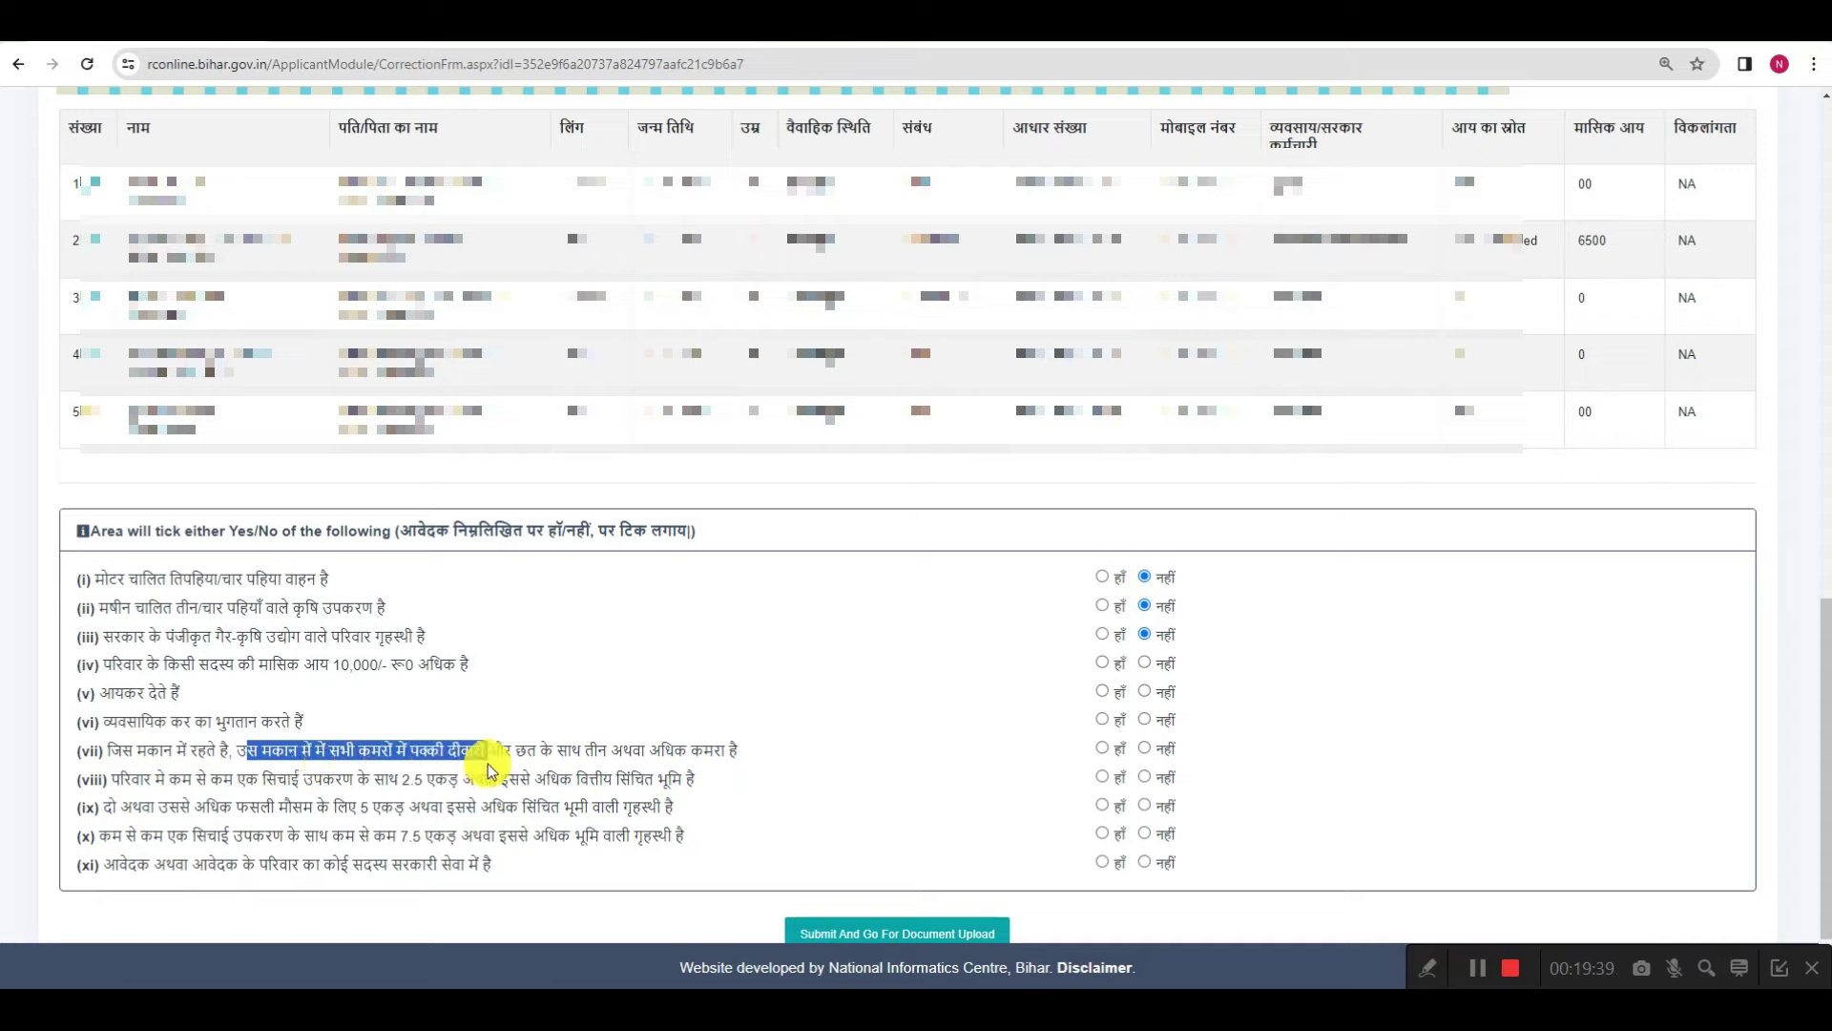
drag(536, 757, 749, 754)
drag(117, 782, 665, 797)
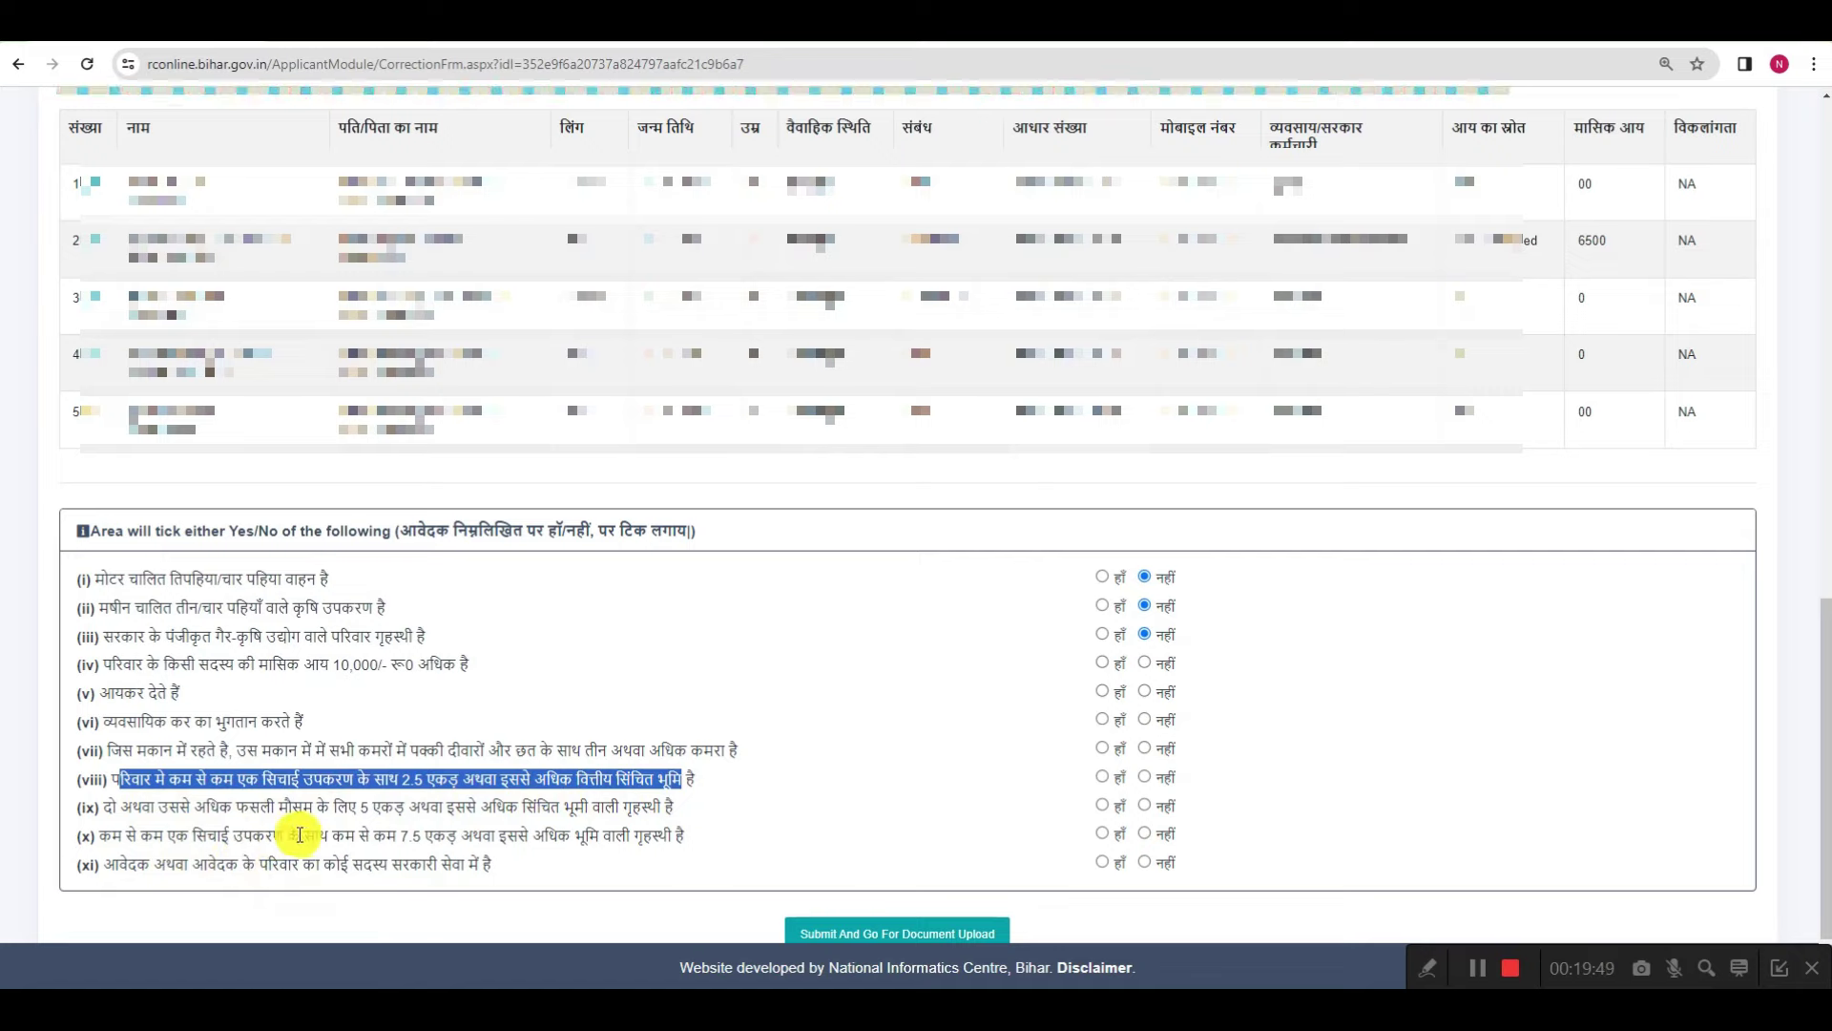
drag(267, 863, 401, 858)
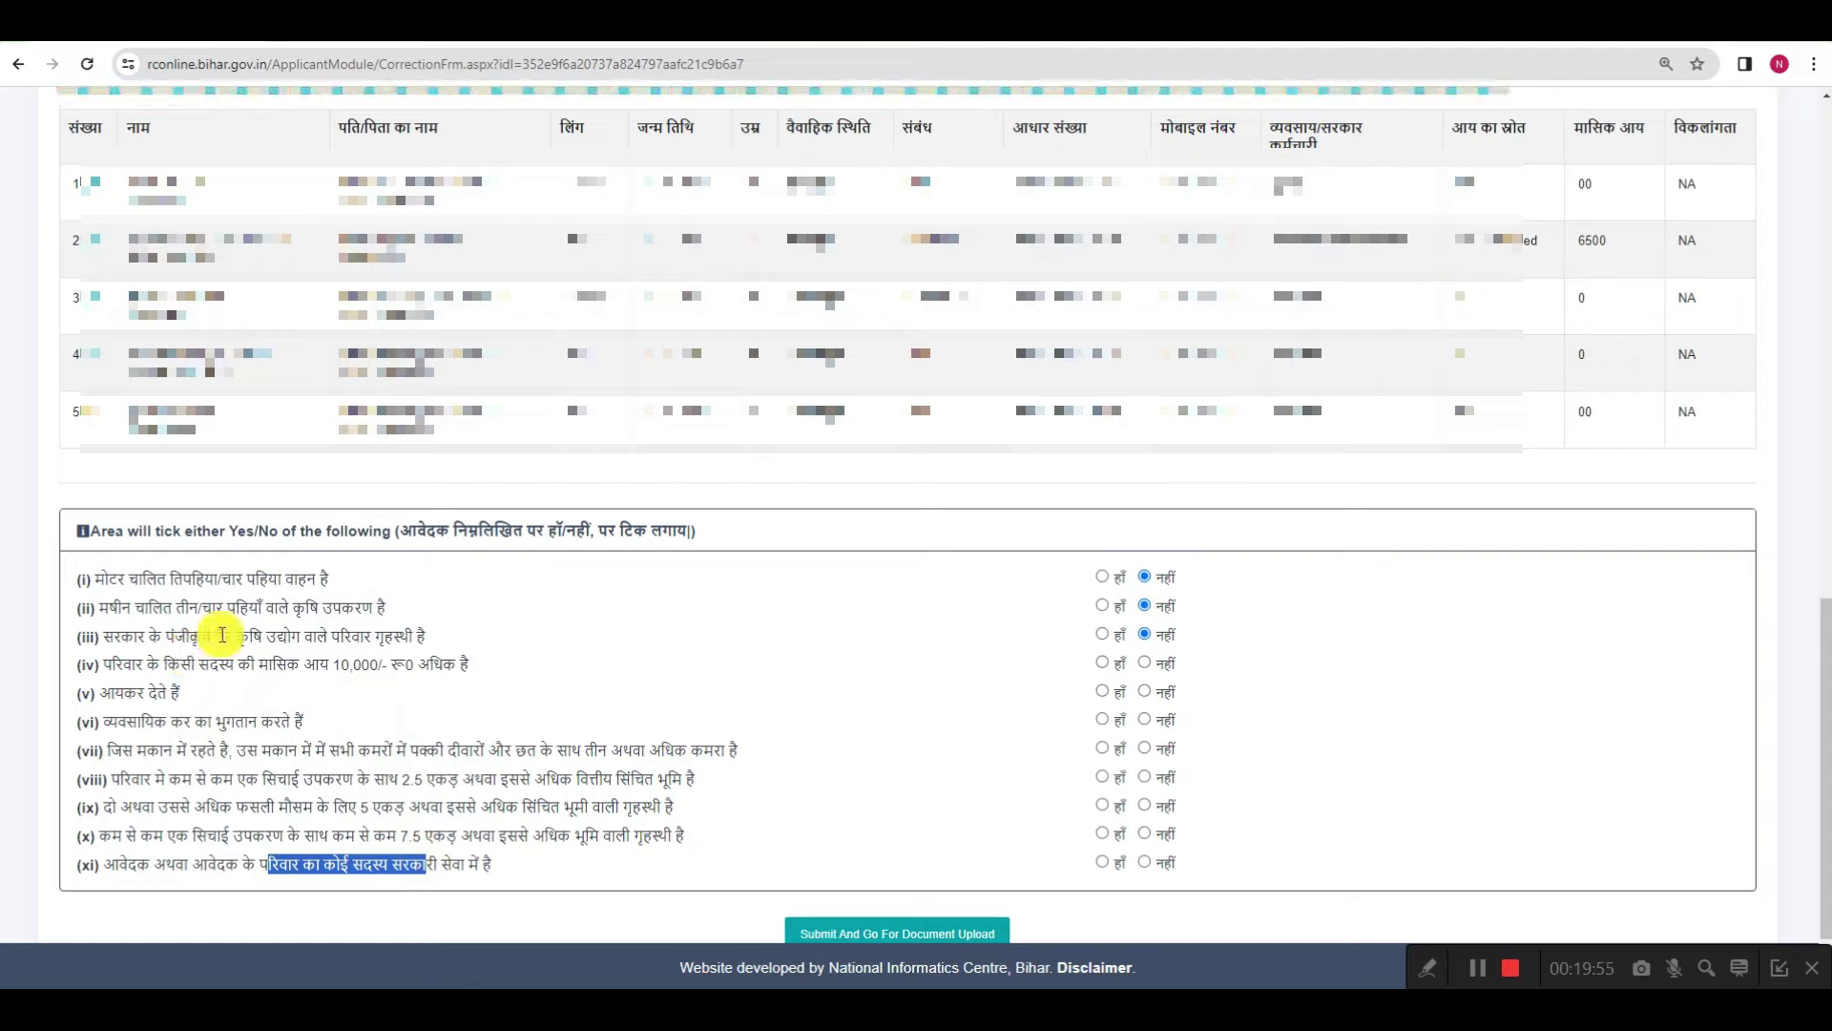
- Answer नहीं (No) to declarations (iv) through (xi) and submit the annexure to proceed to document upload
click(1144, 722)
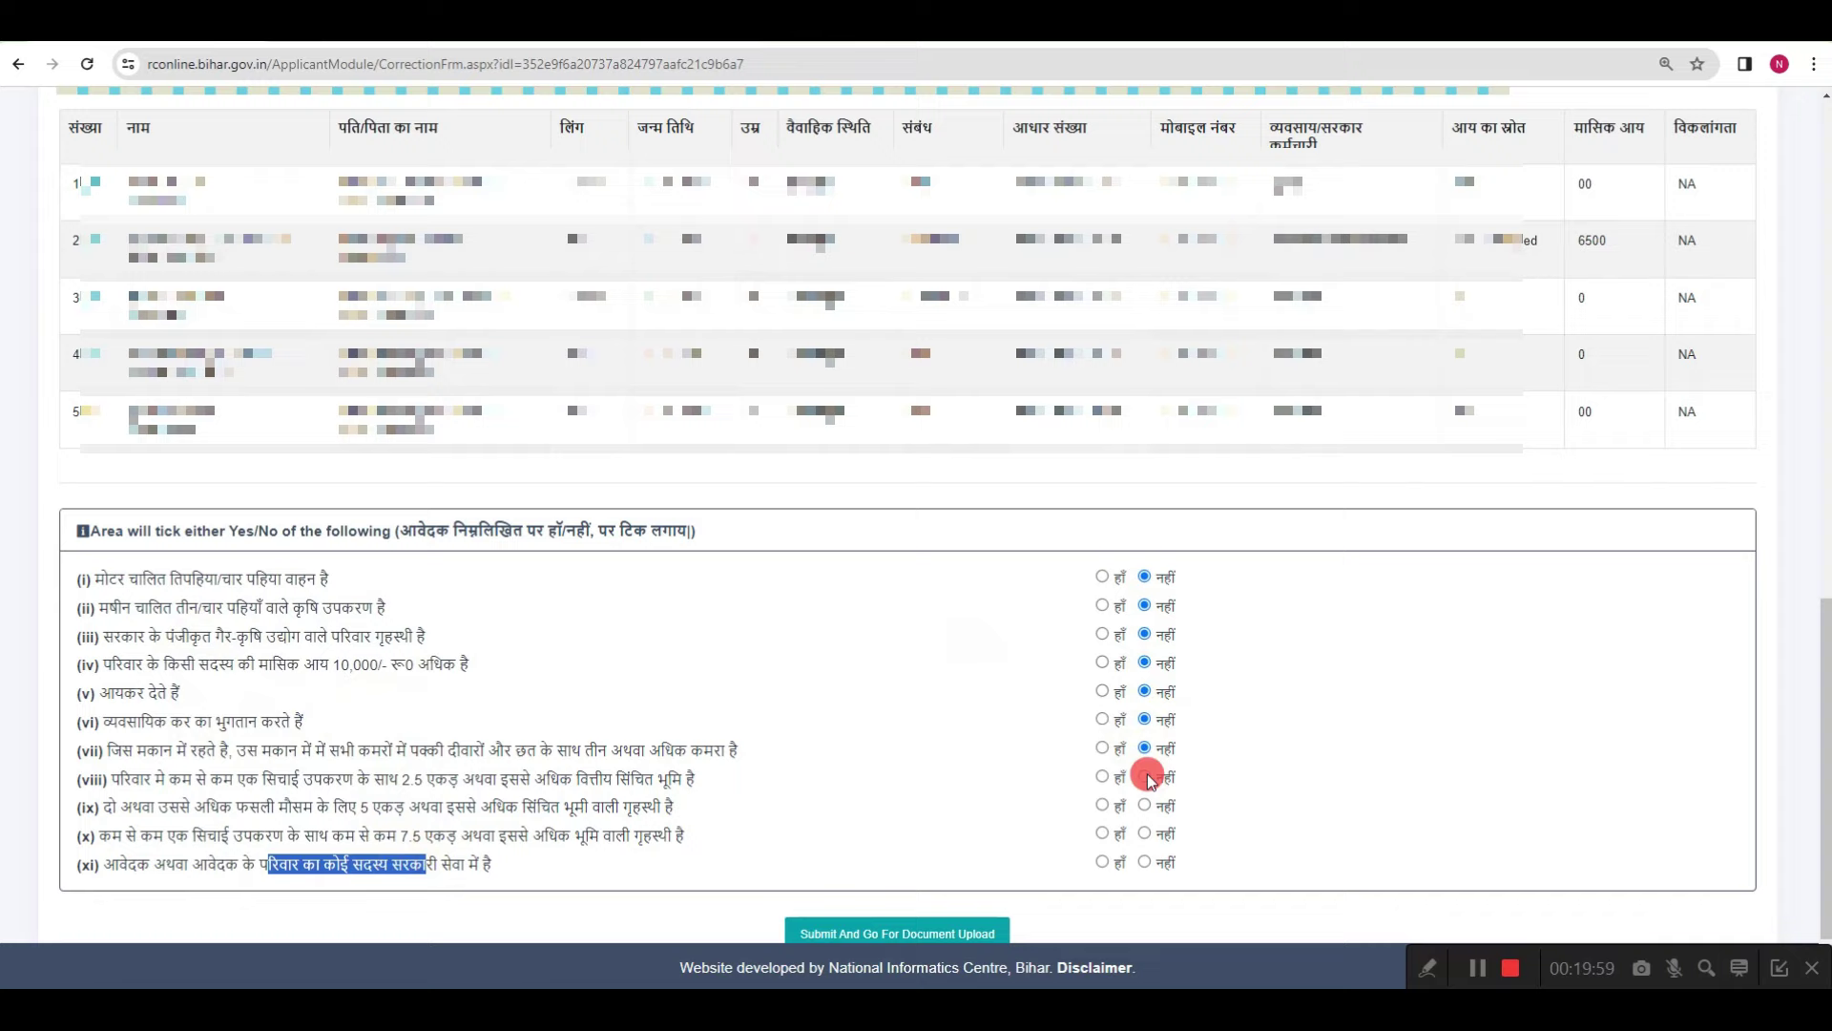
click(1144, 806)
click(1145, 833)
click(1144, 861)
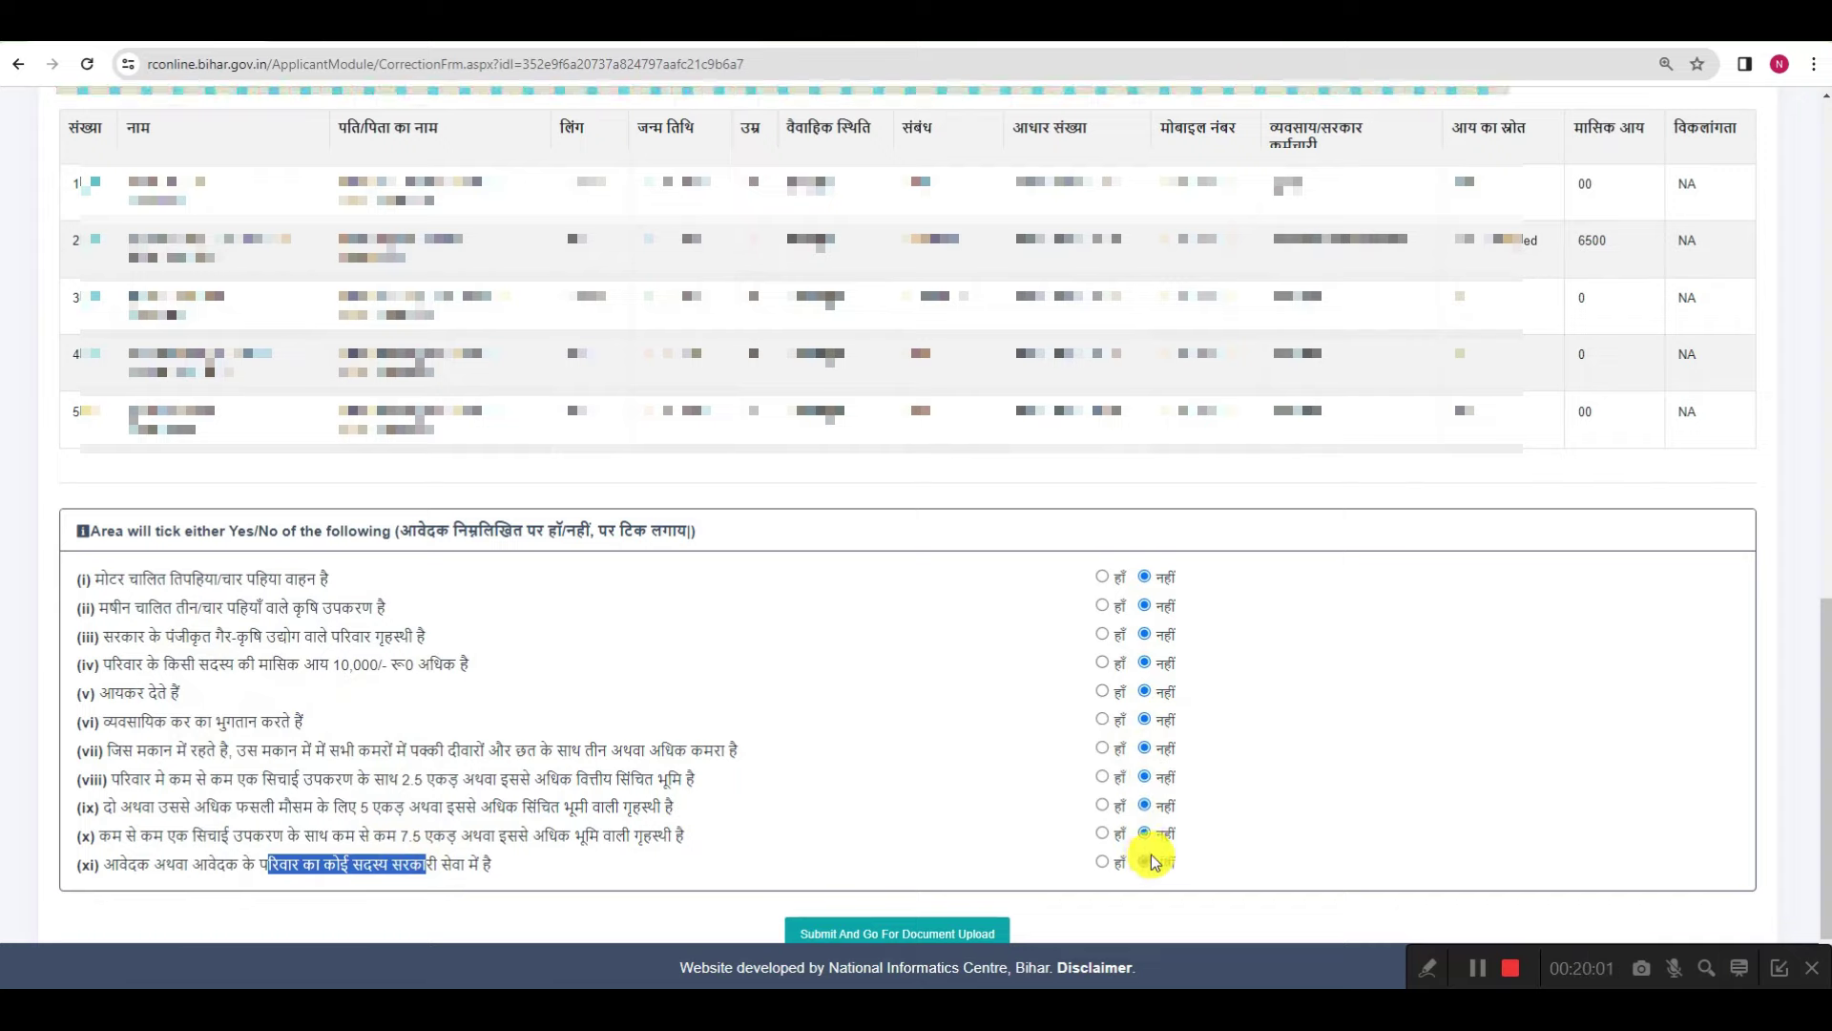
click(897, 935)
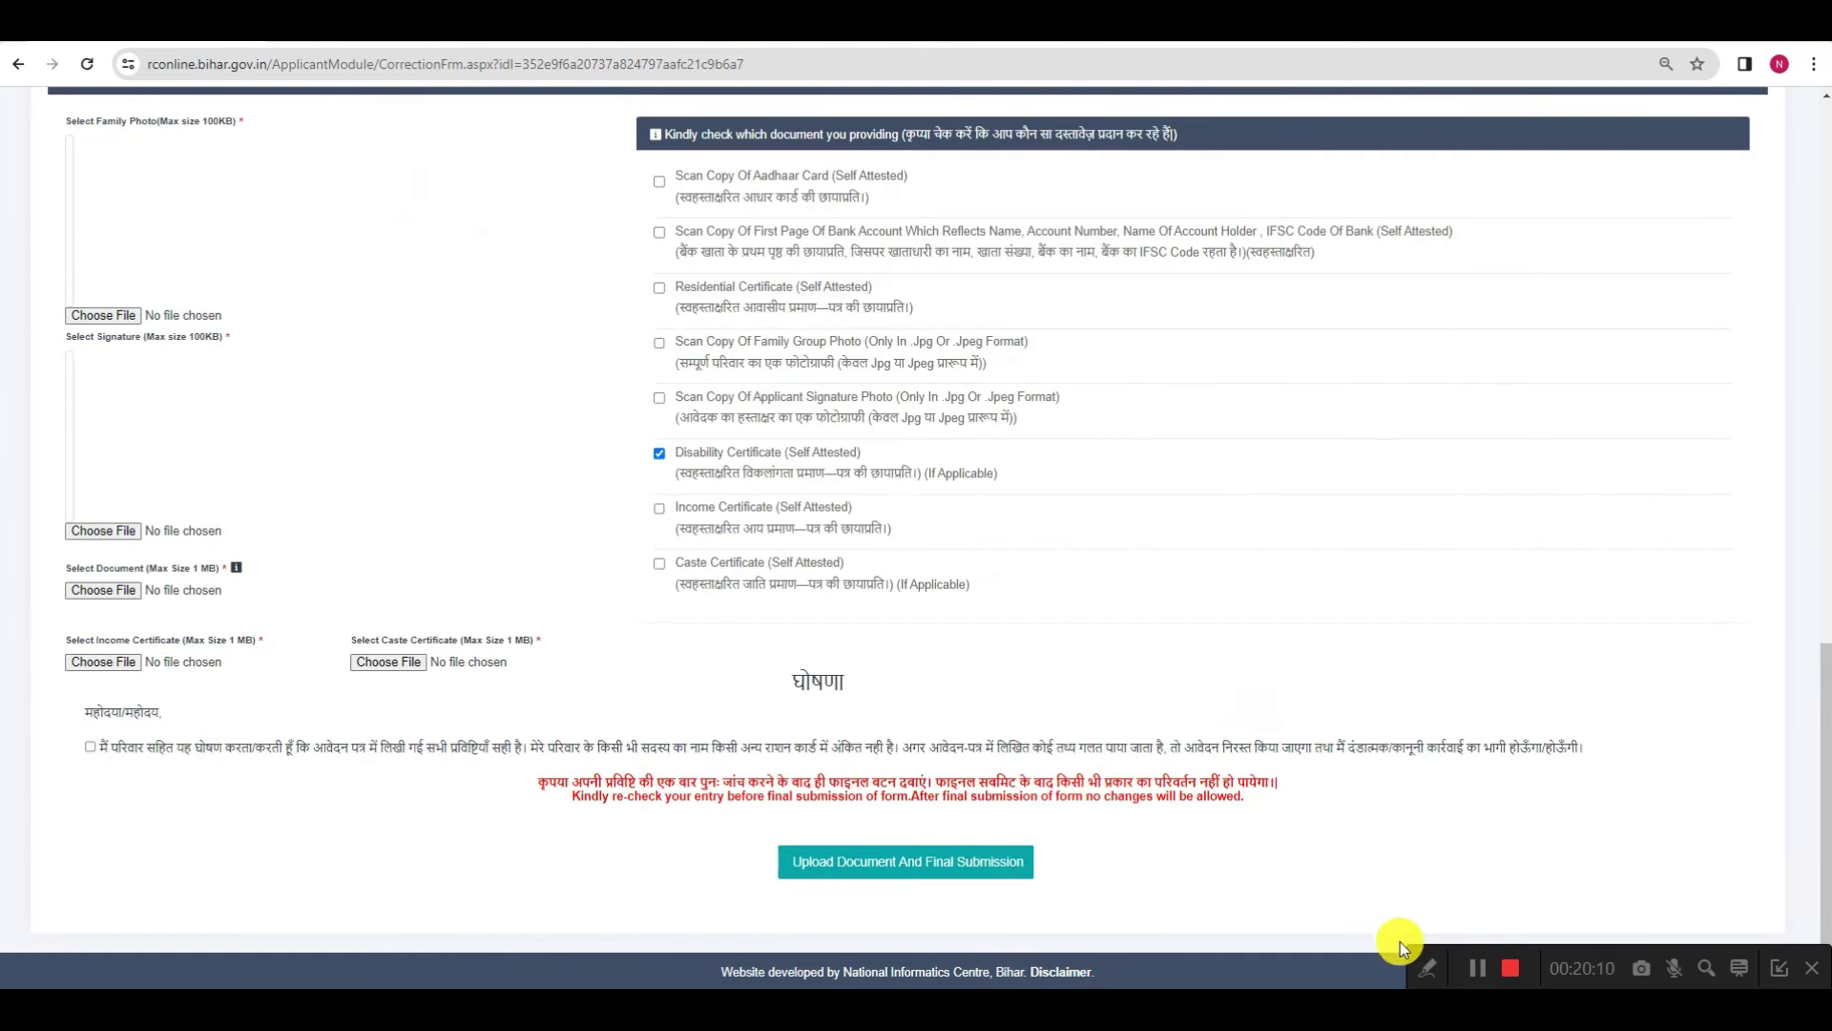
click(1423, 967)
click(1174, 969)
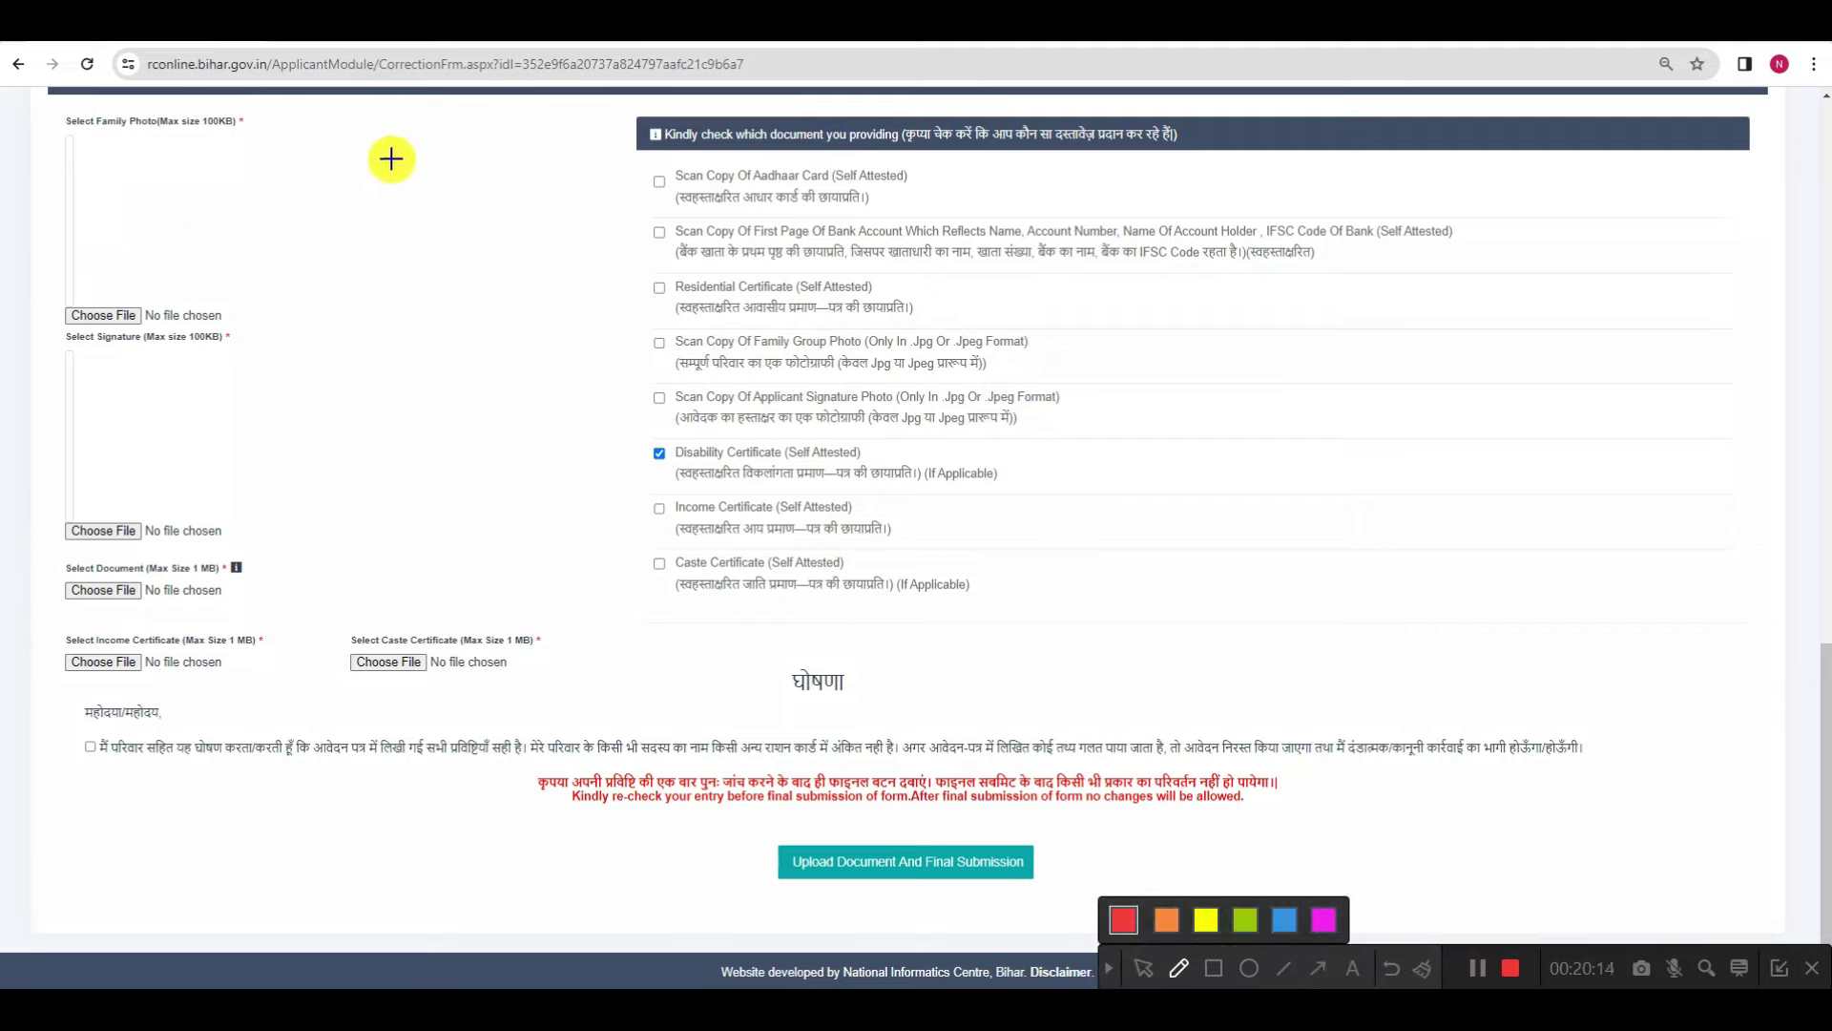
mouse_move(394, 153)
mouse_down()
mouse_move(315, 210)
mouse_move(395, 206)
mouse_up()
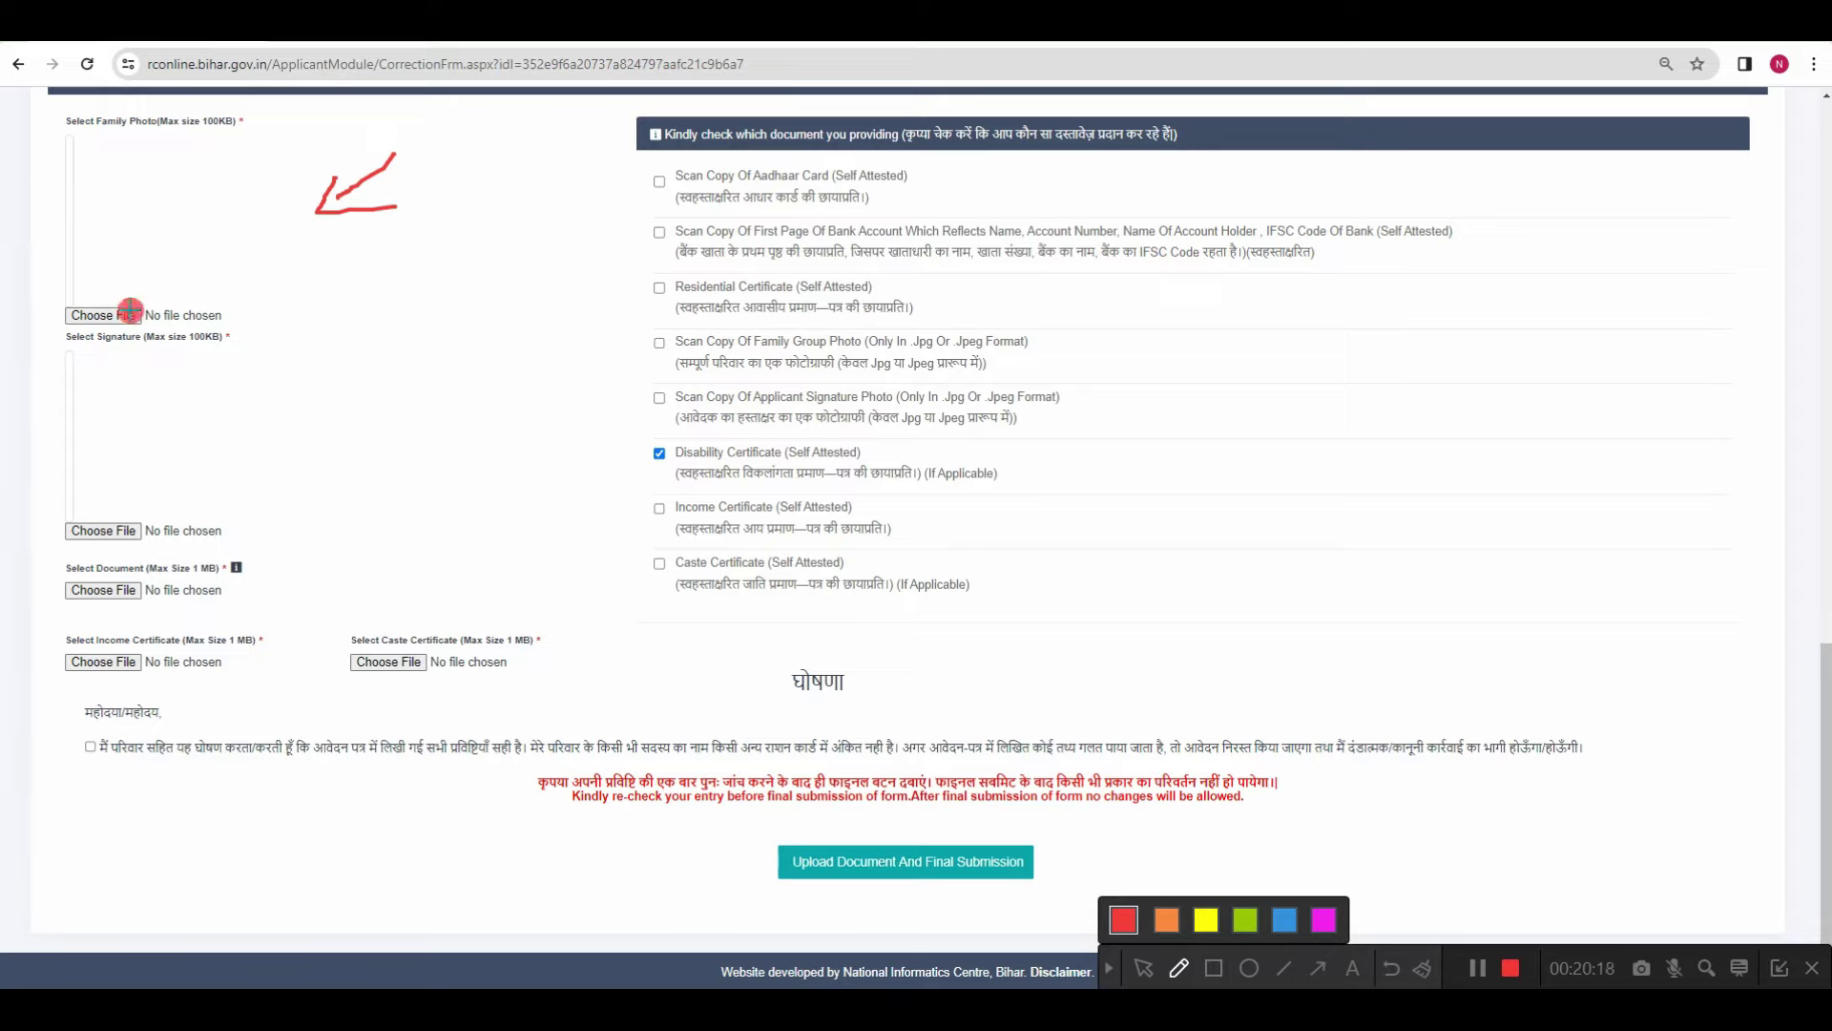
drag(129, 310, 243, 258)
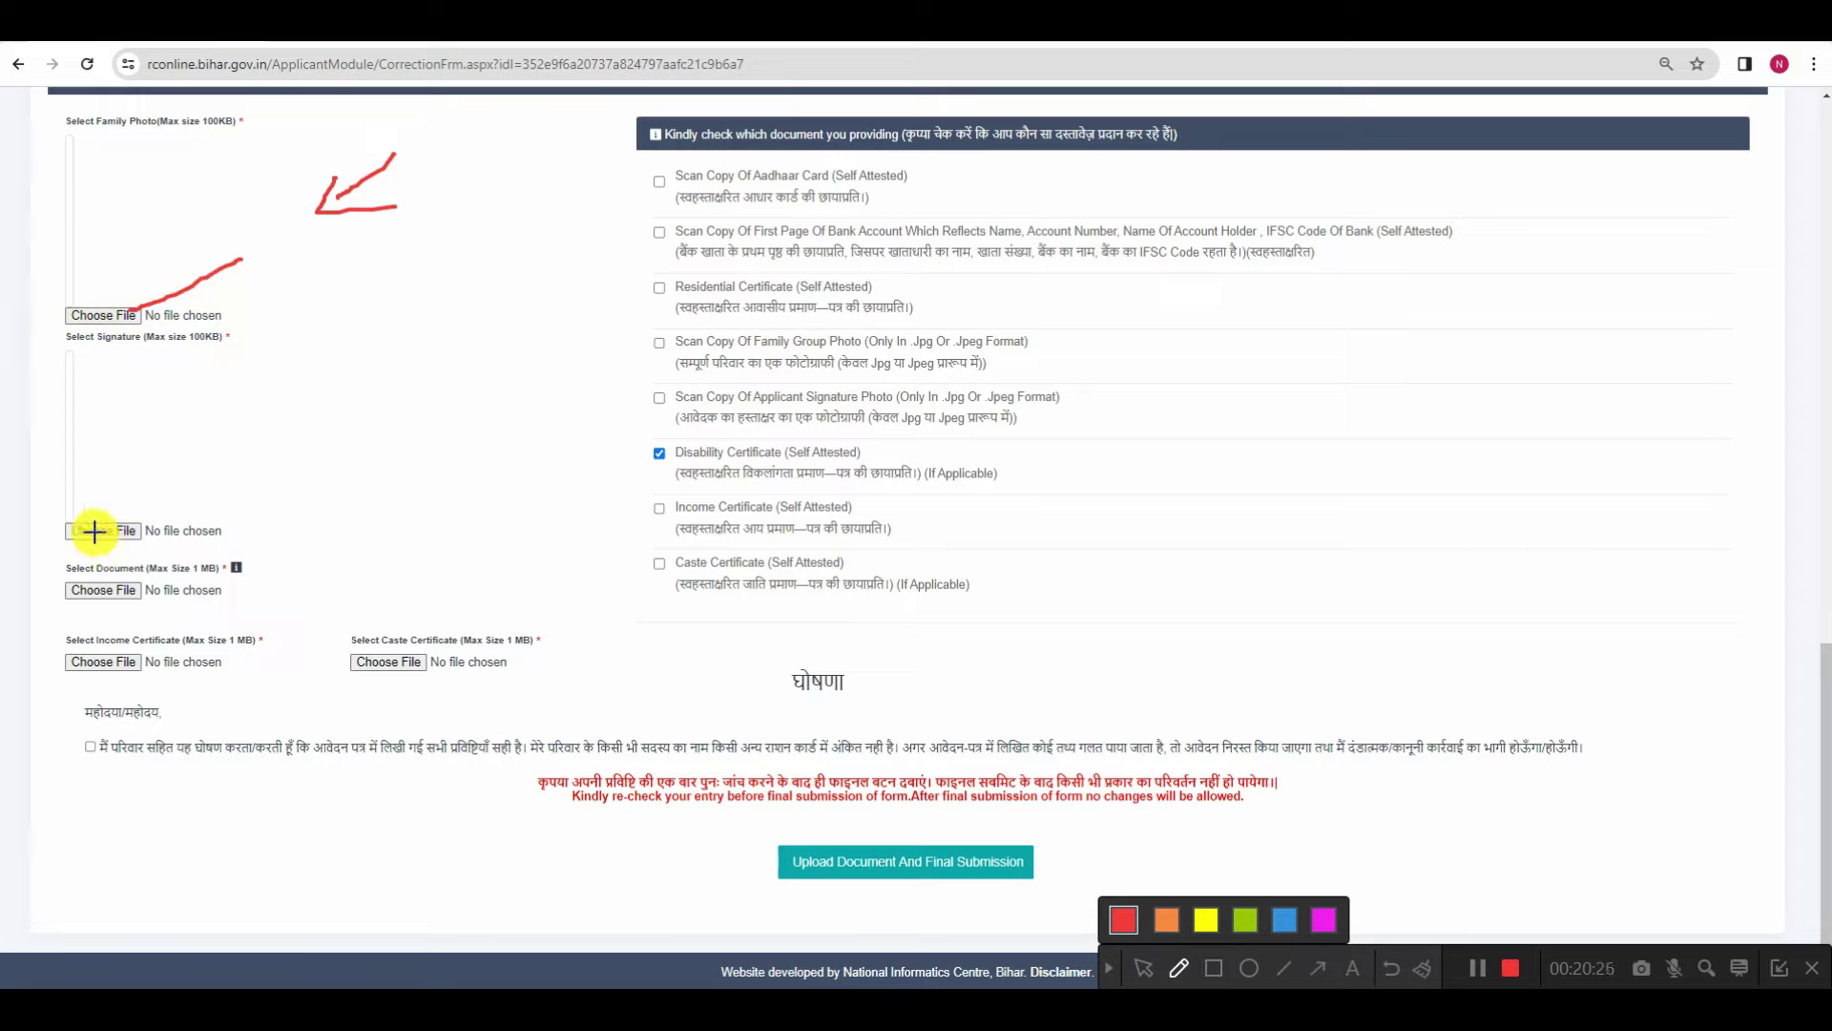
mouse_move(273, 379)
mouse_down()
mouse_move(150, 499)
mouse_move(178, 497)
mouse_up()
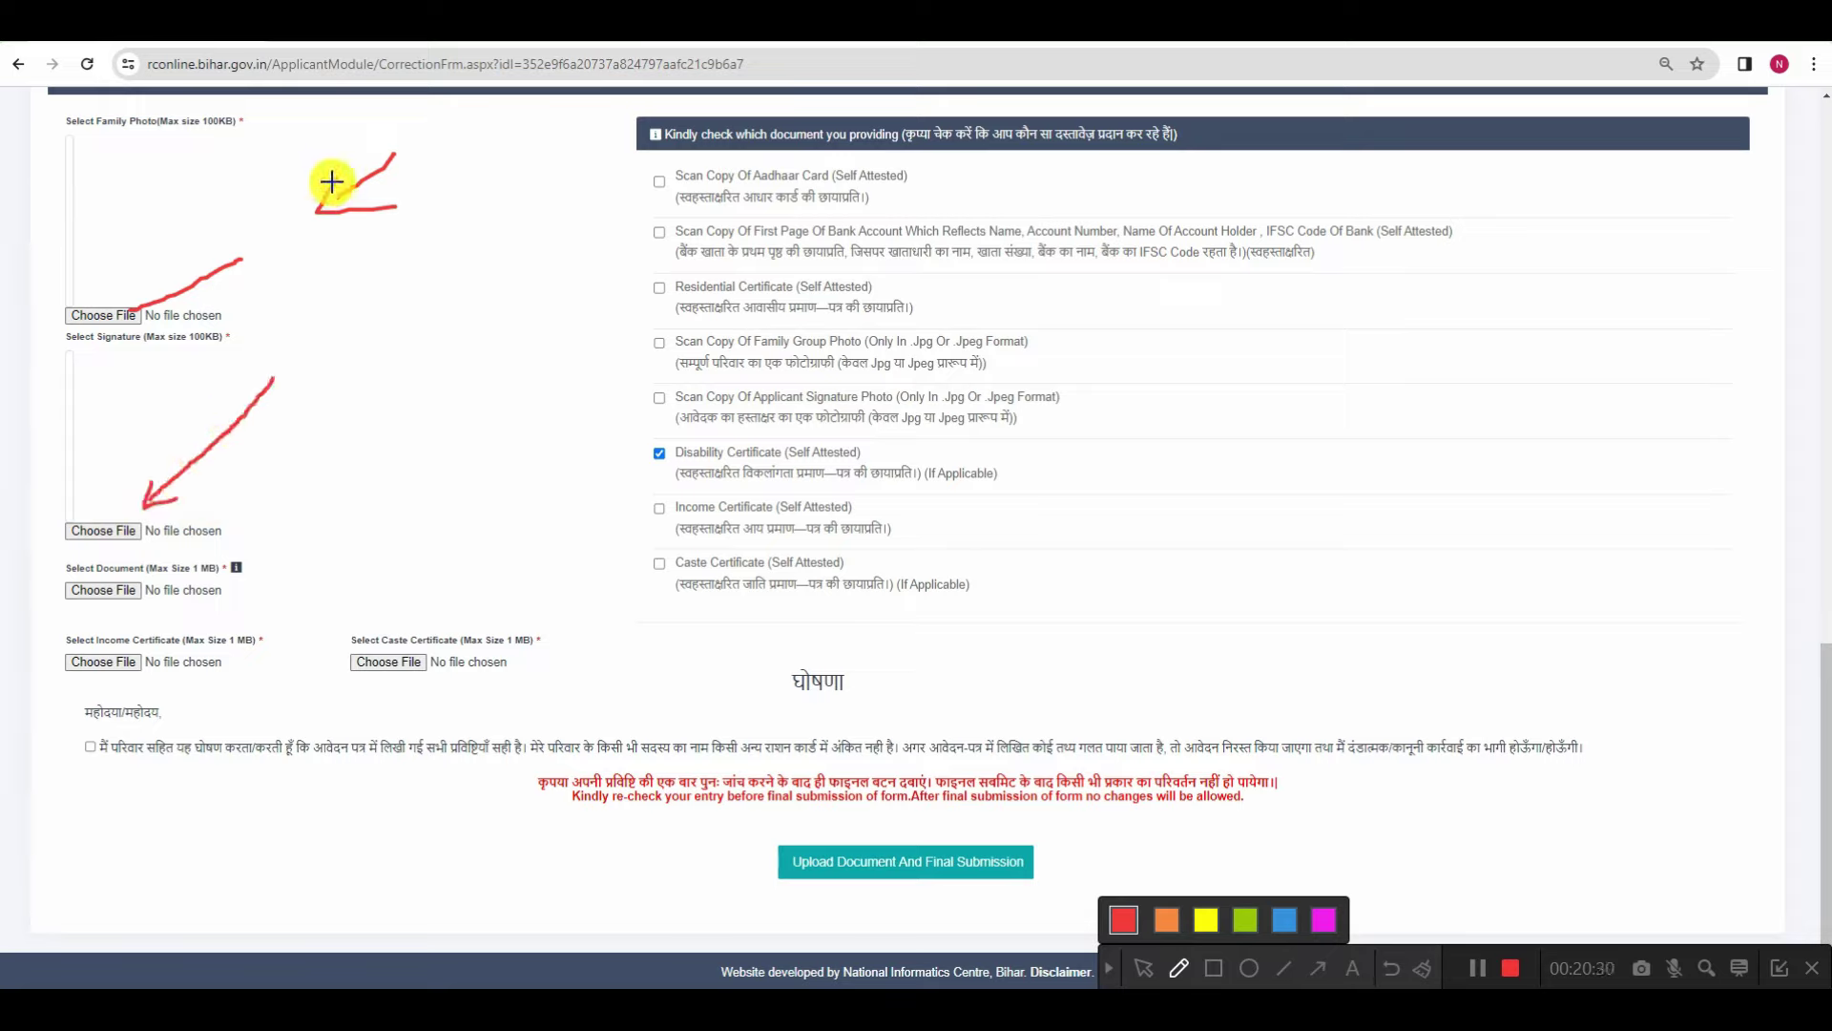
drag(143, 511, 281, 391)
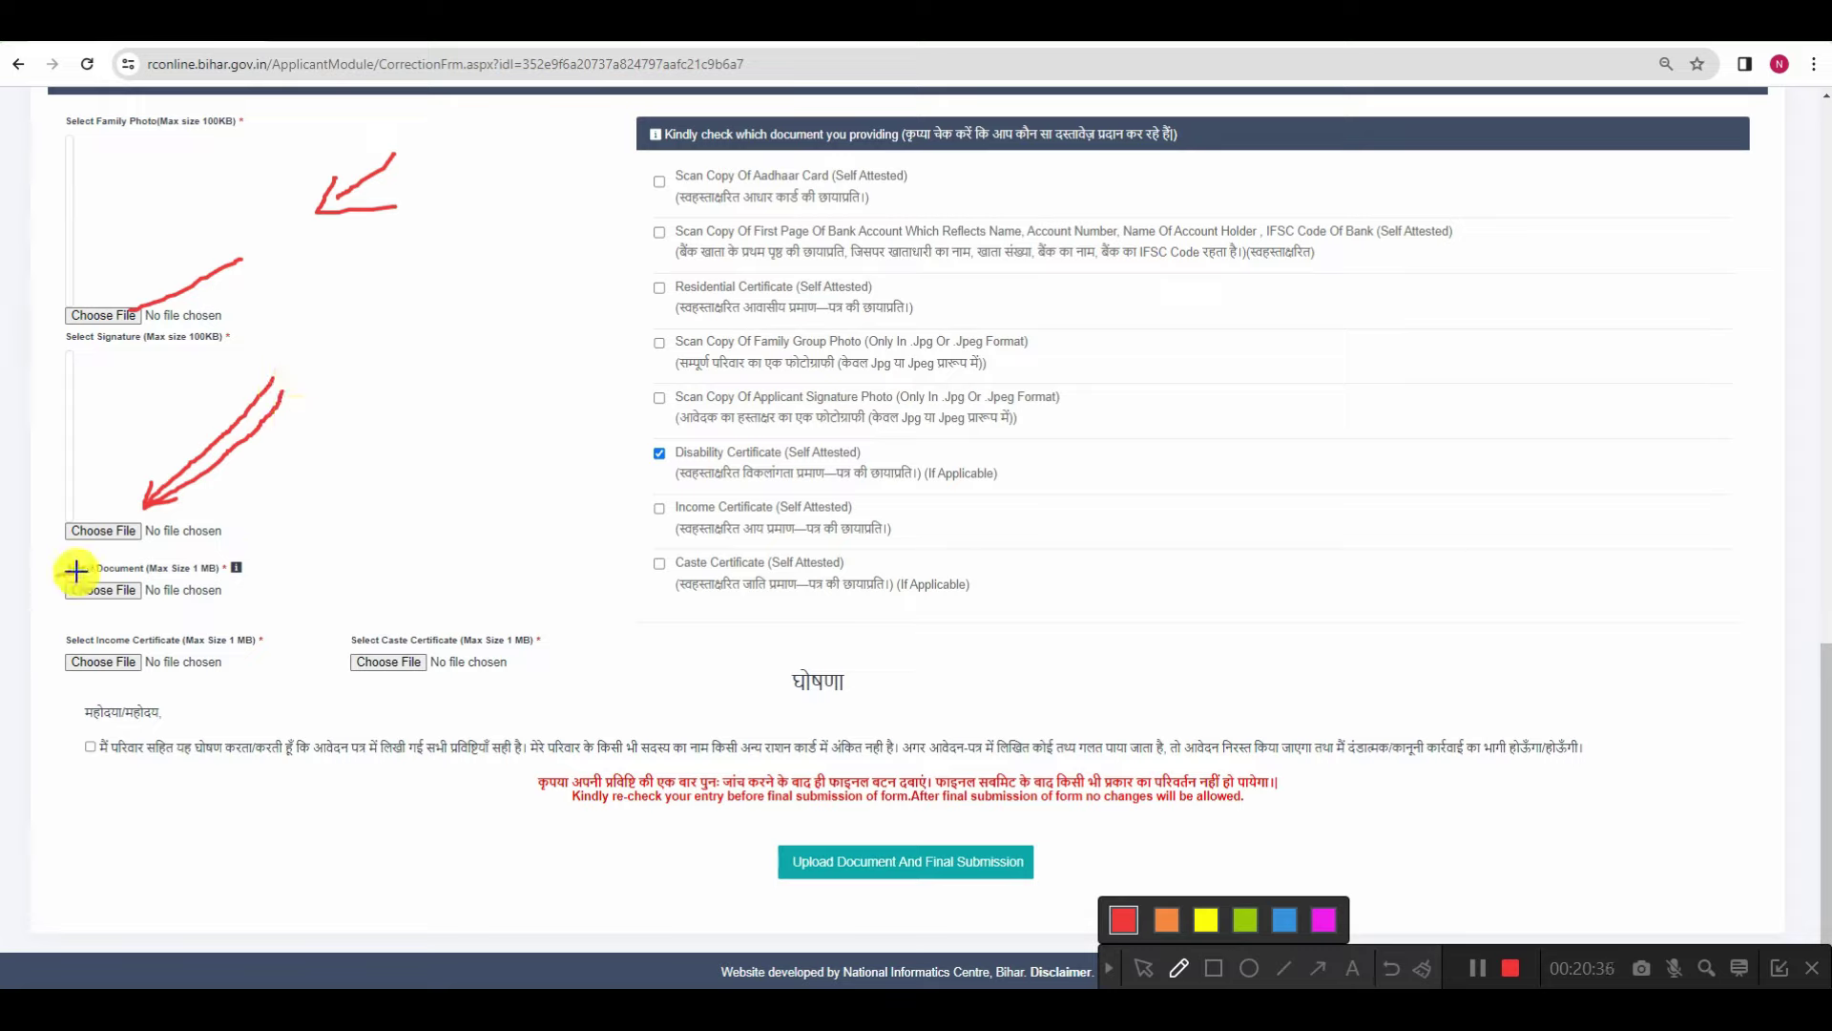
drag(75, 570, 57, 576)
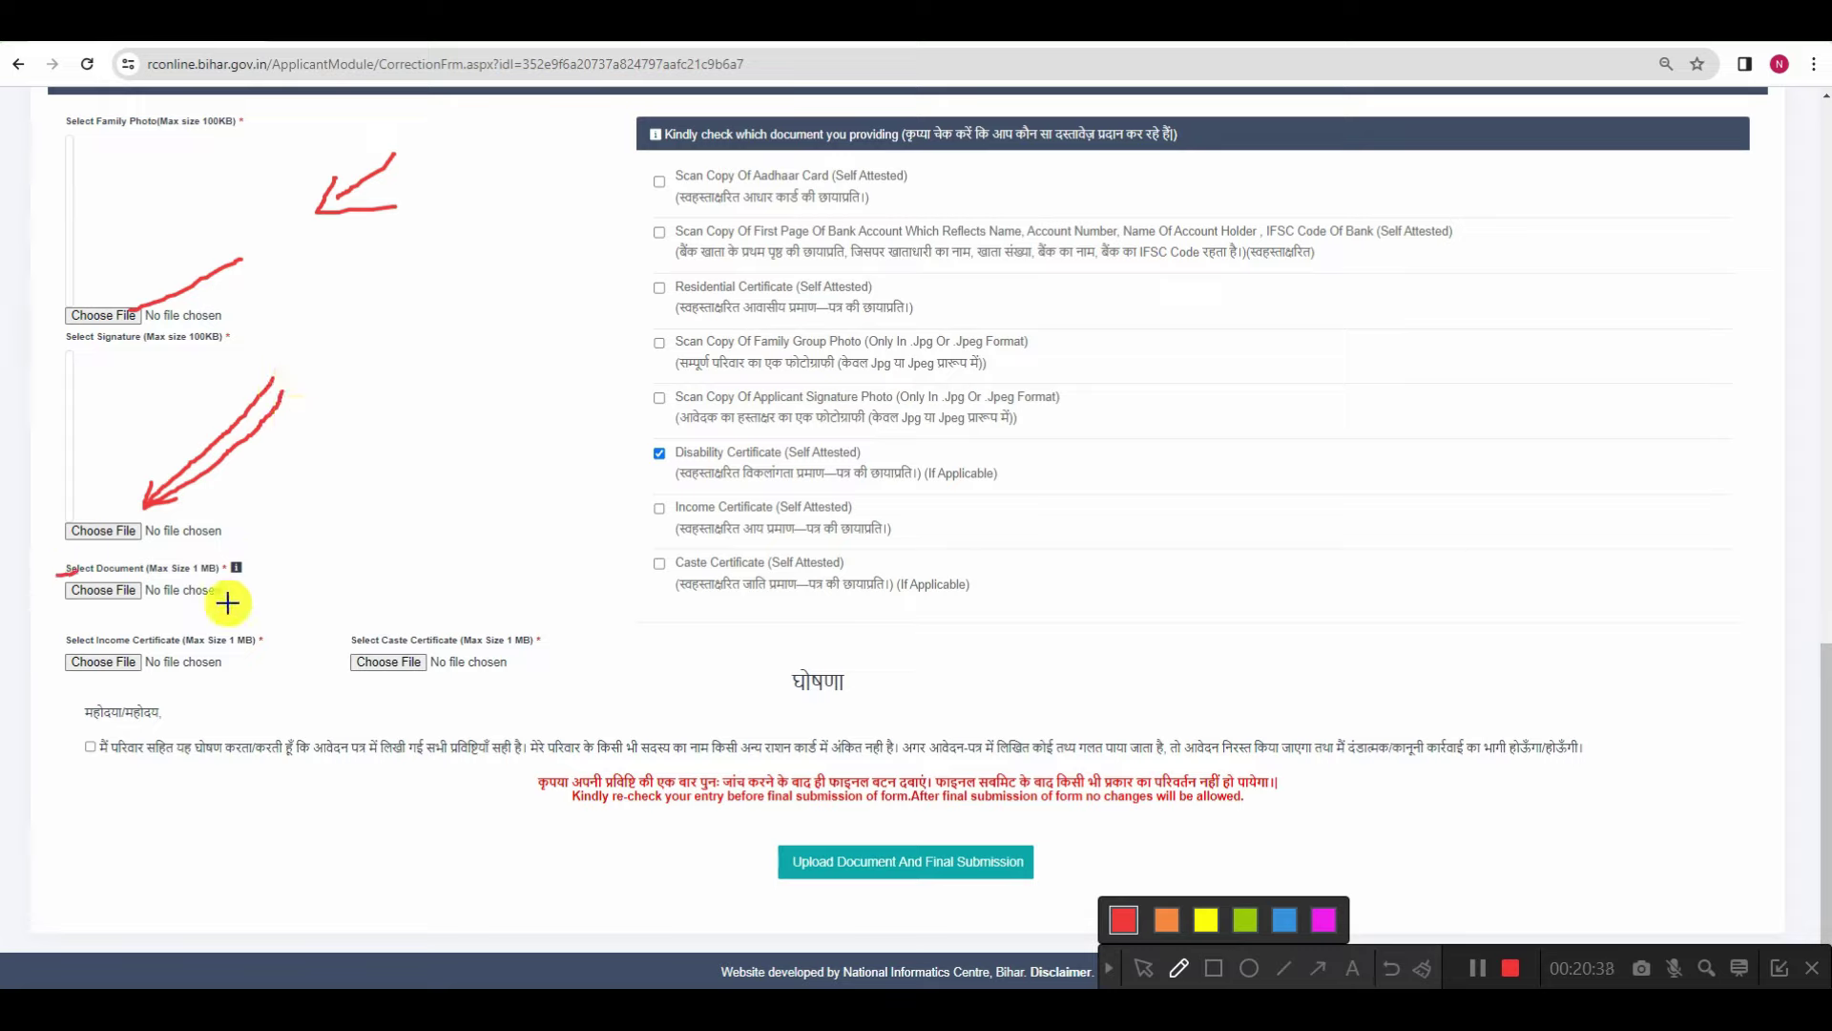
mouse_move(205, 605)
mouse_down()
mouse_move(368, 544)
mouse_move(376, 519)
mouse_move(391, 554)
mouse_up()
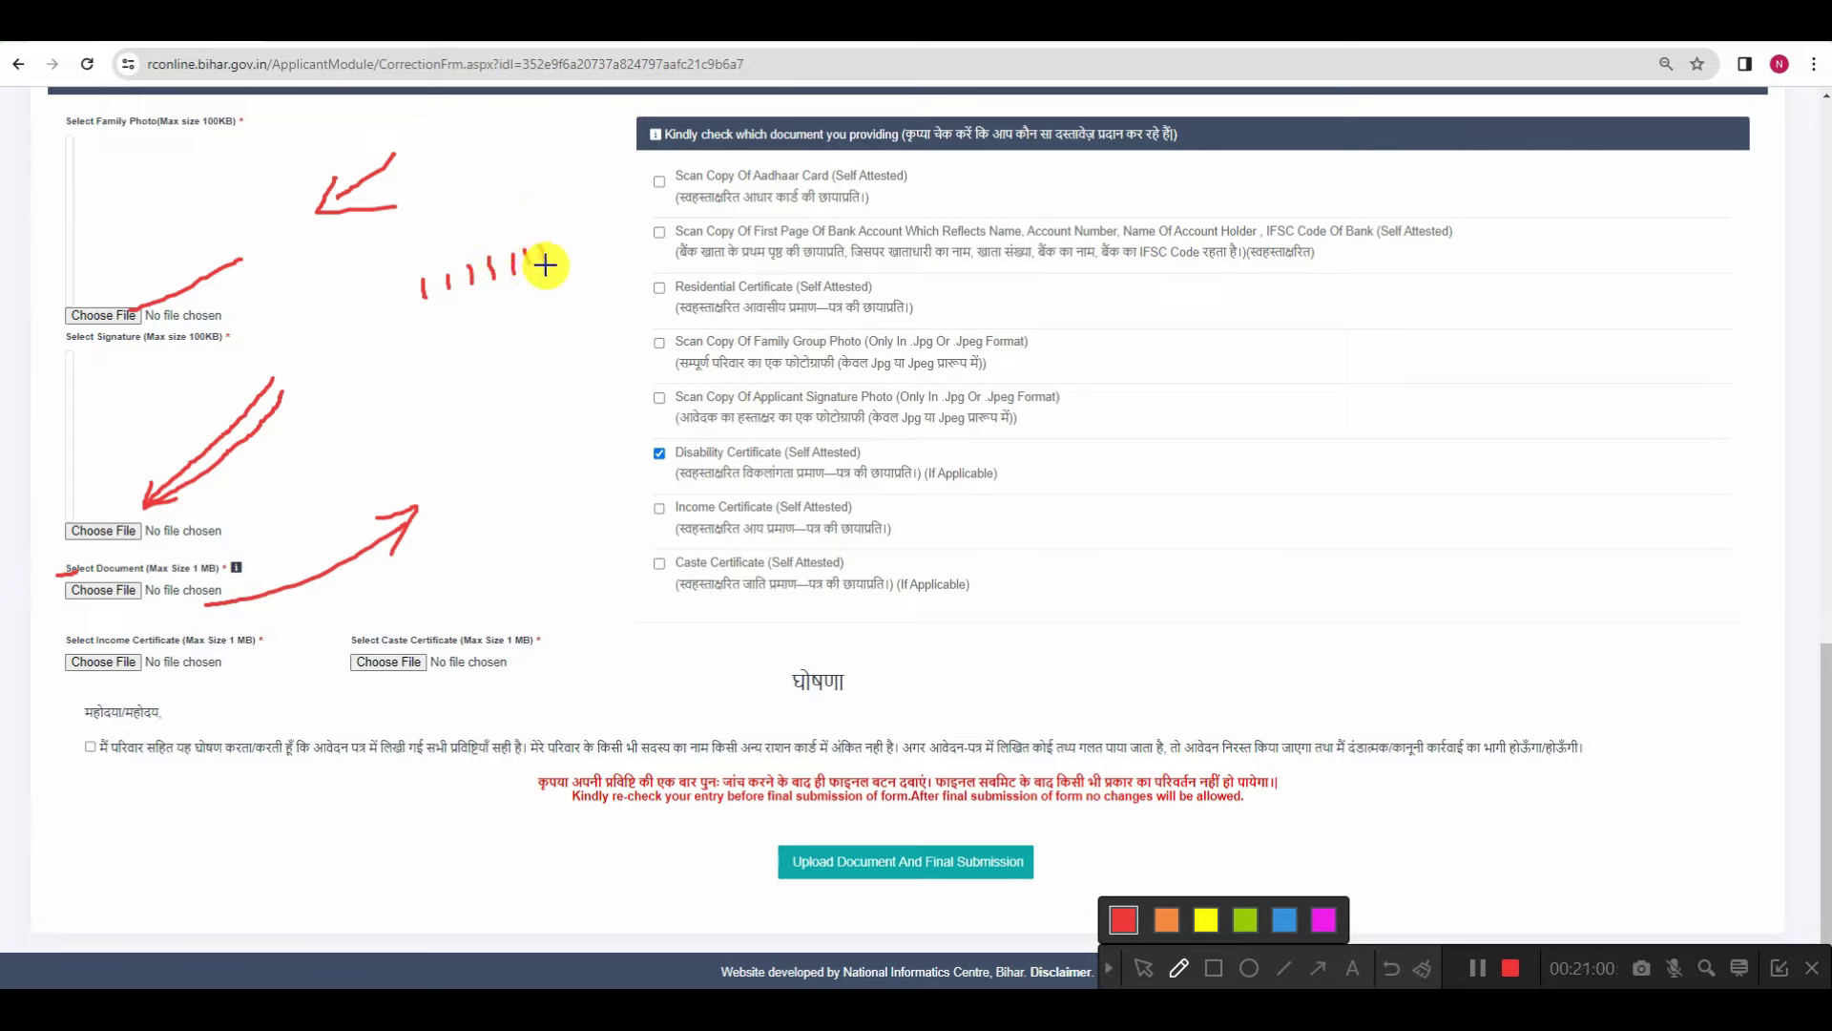
mouse_move(563, 258)
mouse_down()
mouse_move(420, 319)
mouse_move(588, 257)
mouse_move(417, 256)
mouse_move(421, 307)
mouse_up()
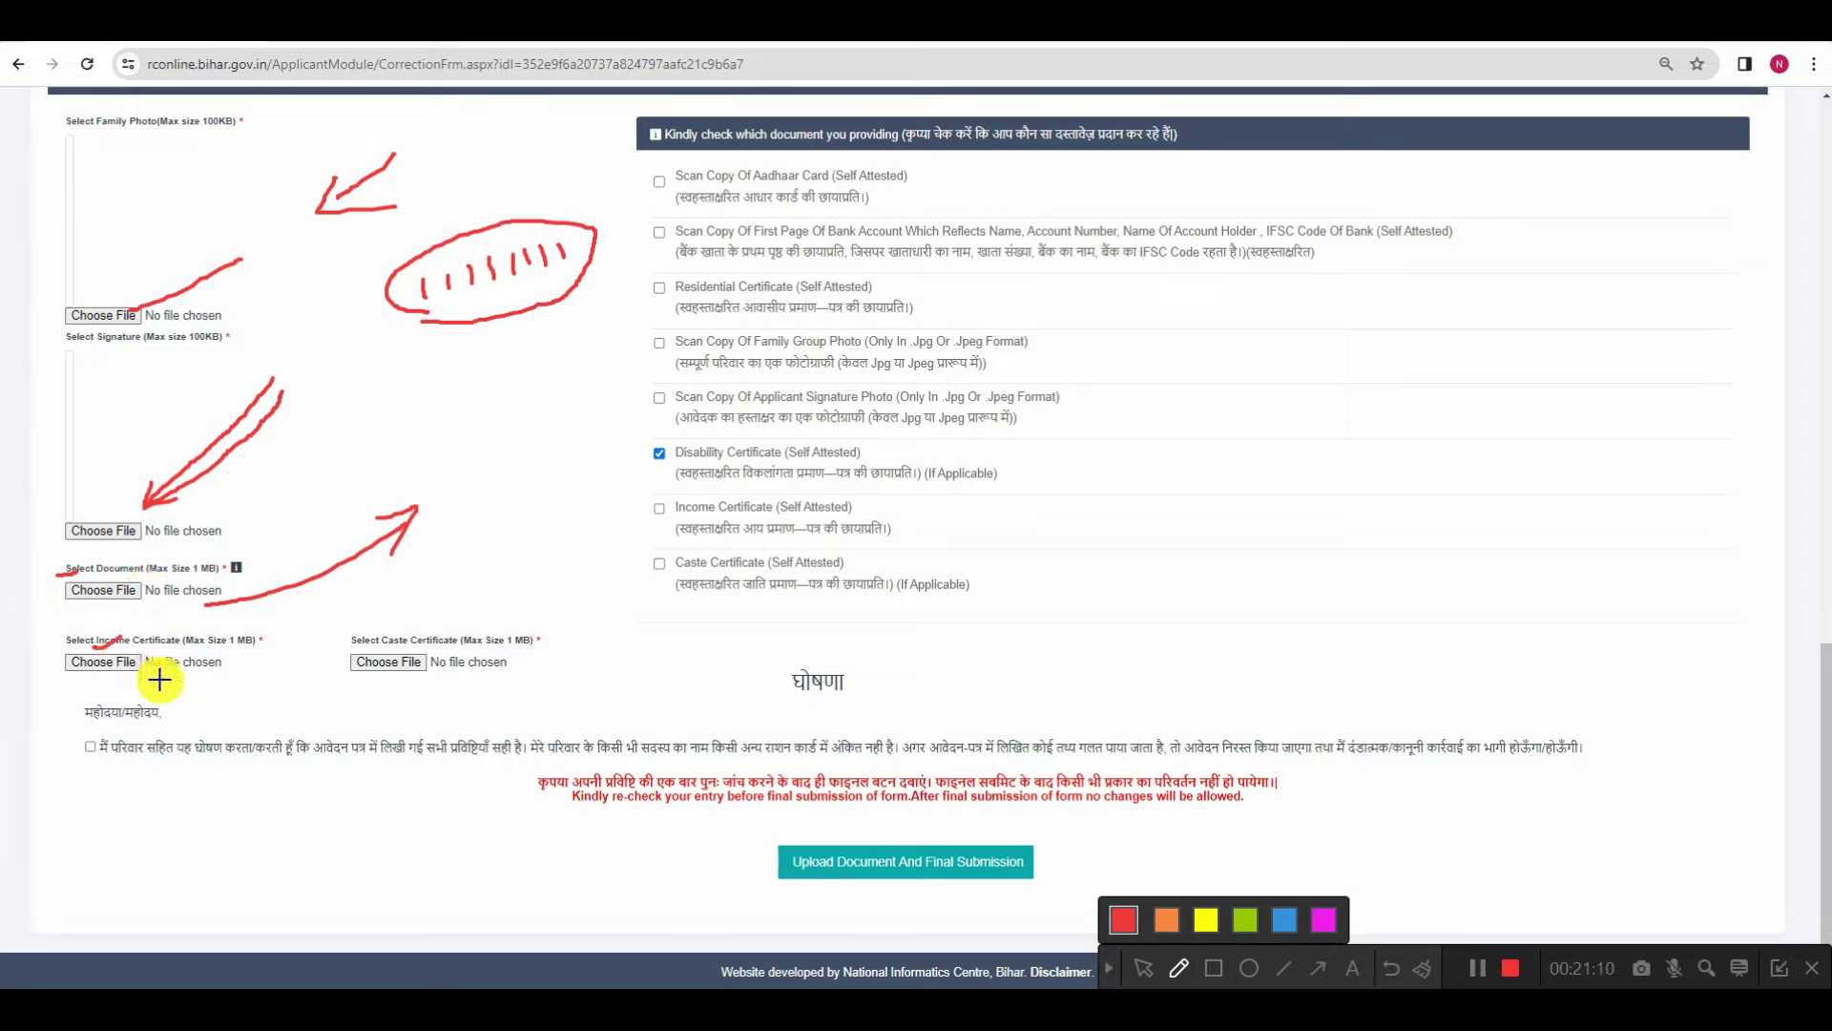
drag(350, 645, 365, 635)
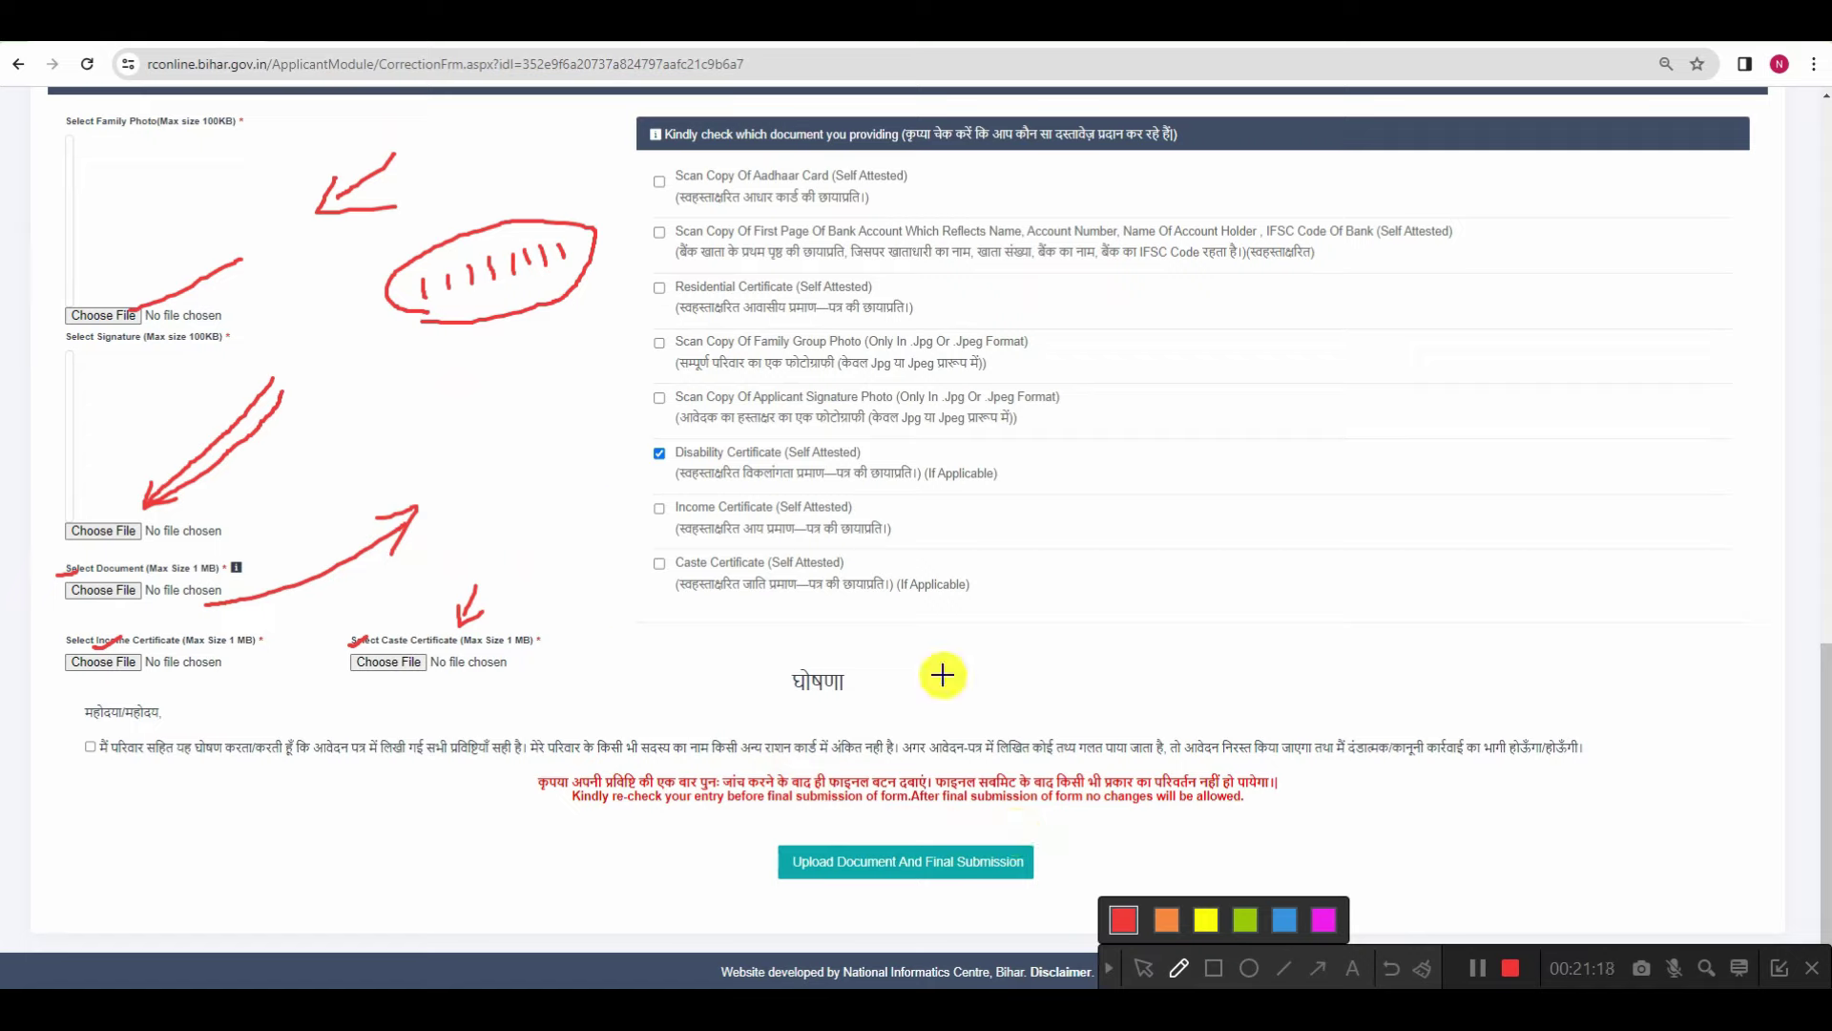
click(1107, 973)
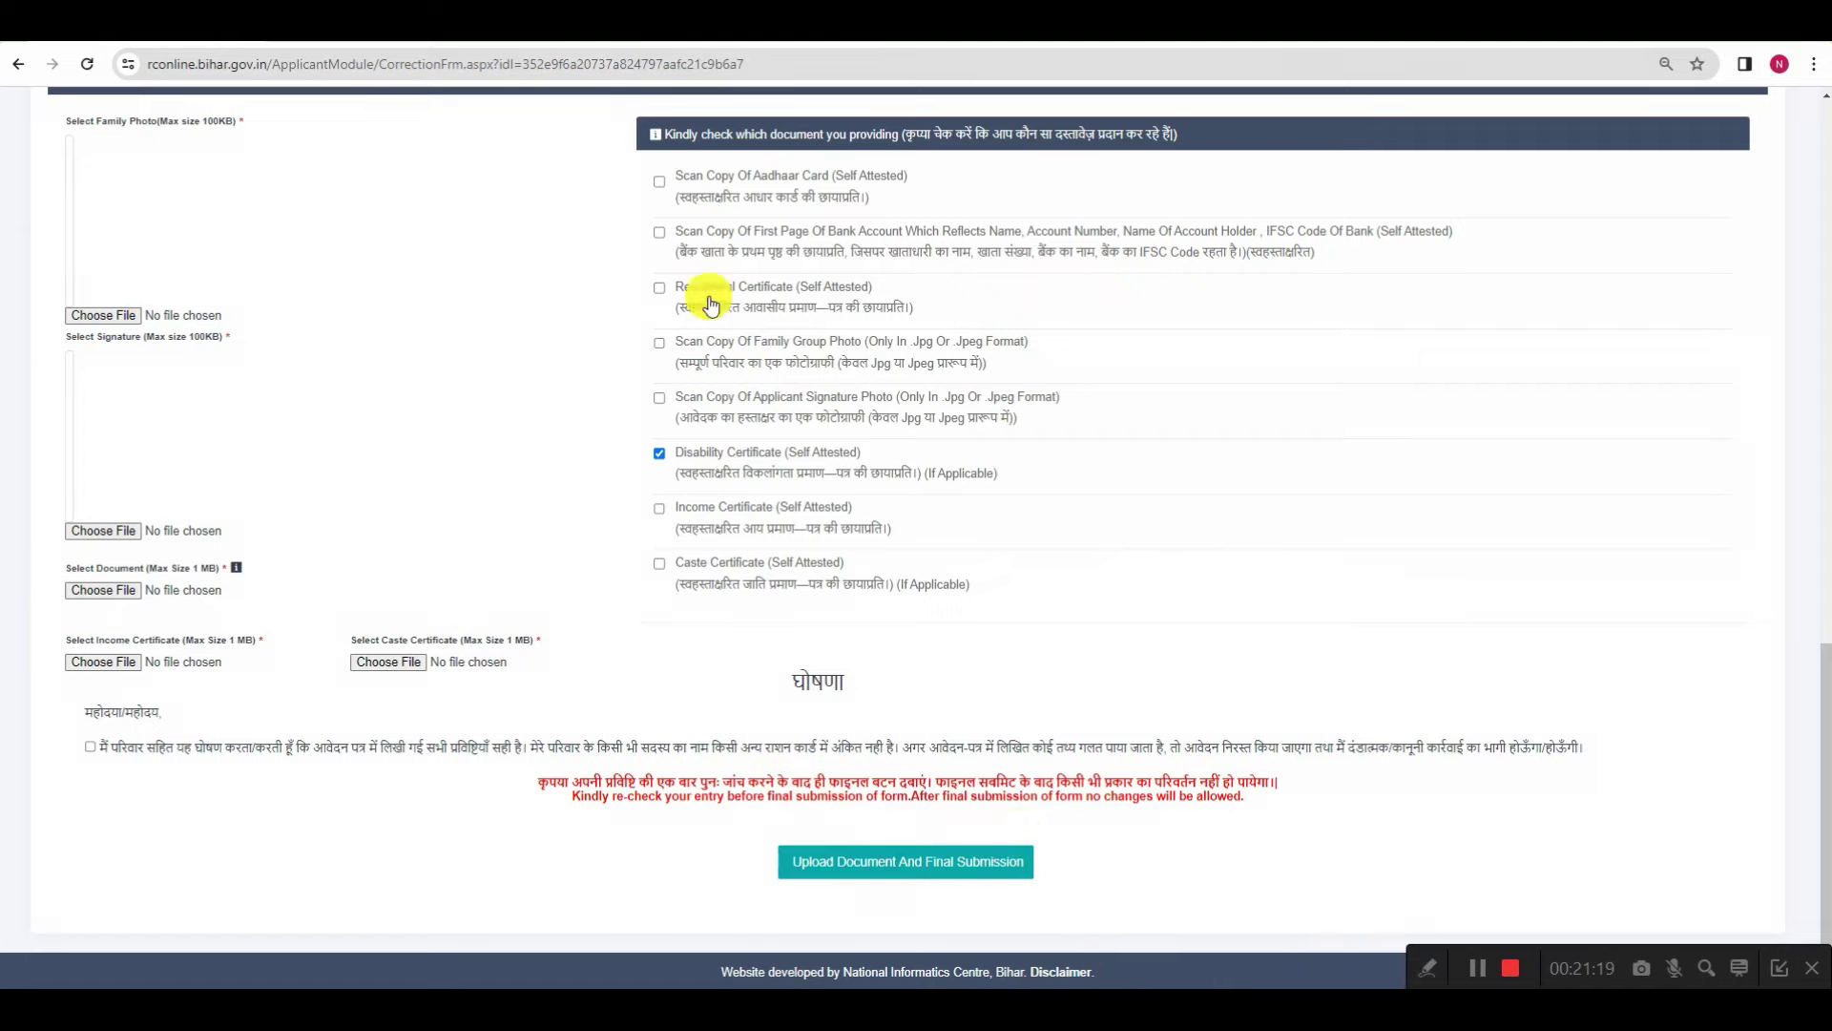
- Mark Aadhaar card, bank account first page, residential certificate, family group photo, applicant signature, income and caste certificates as provided, and unmark the disability certificate
click(660, 186)
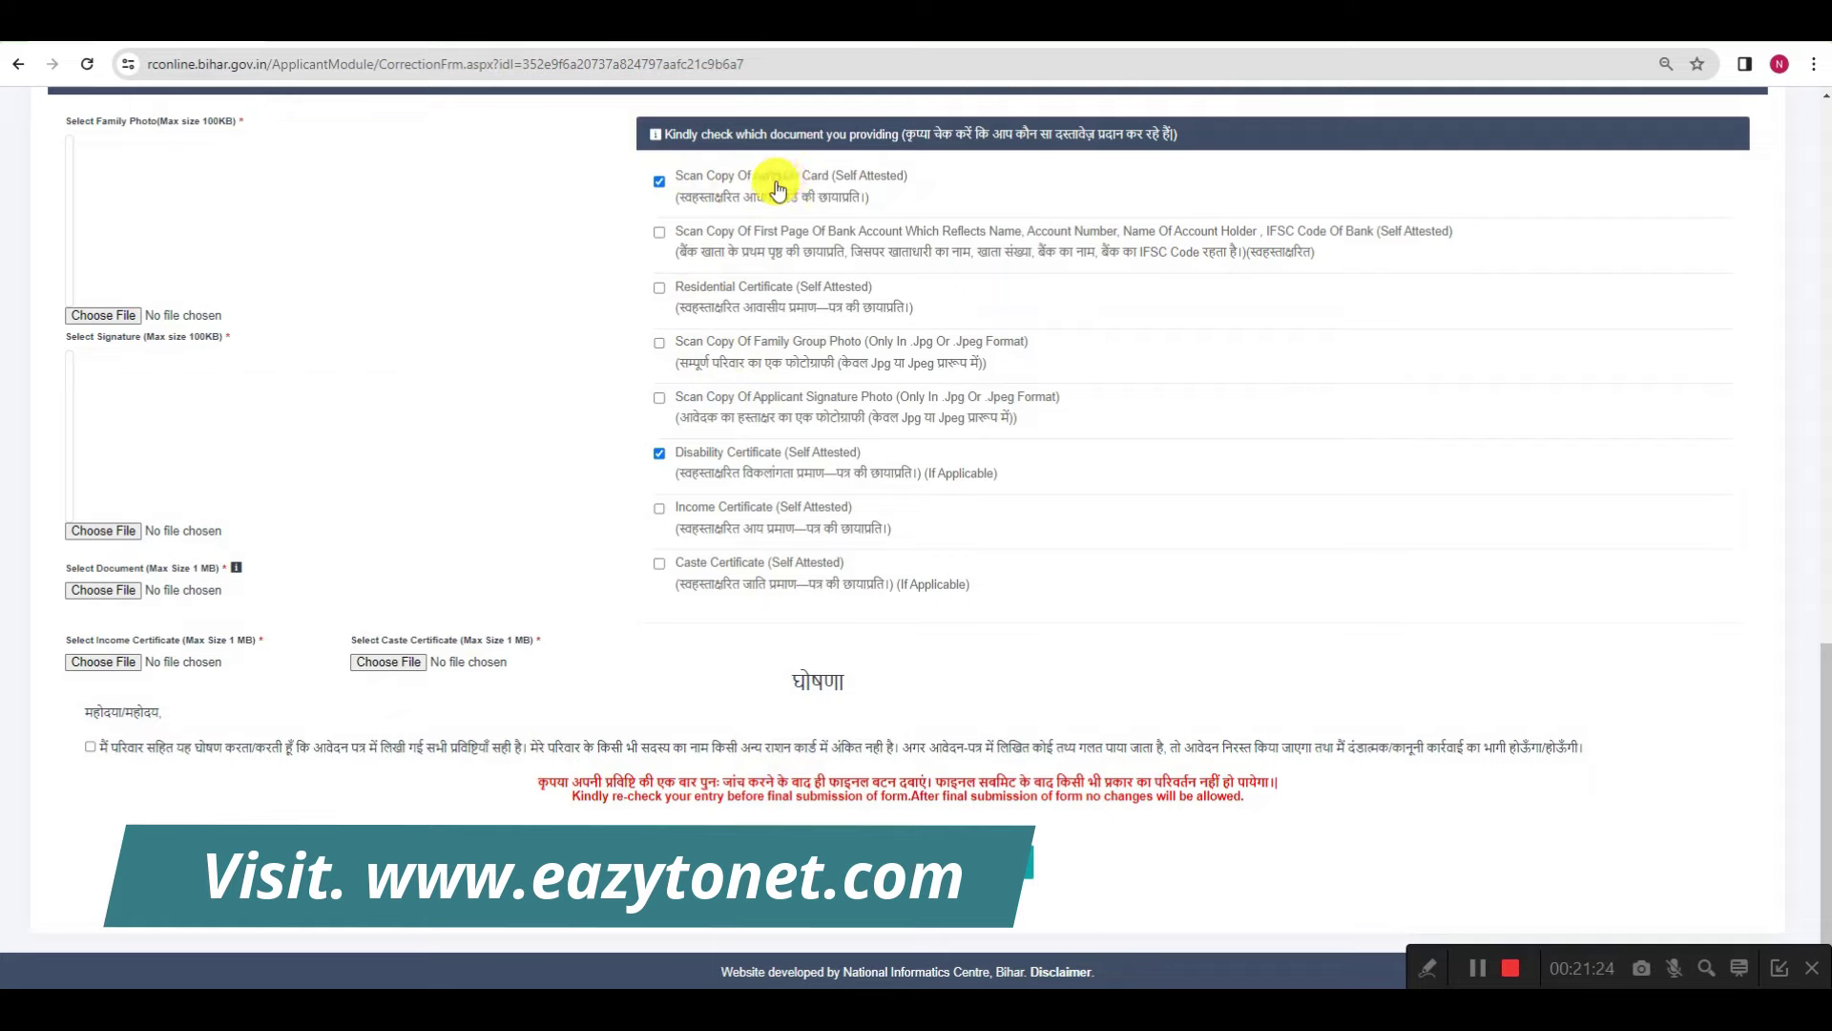
click(659, 233)
click(659, 287)
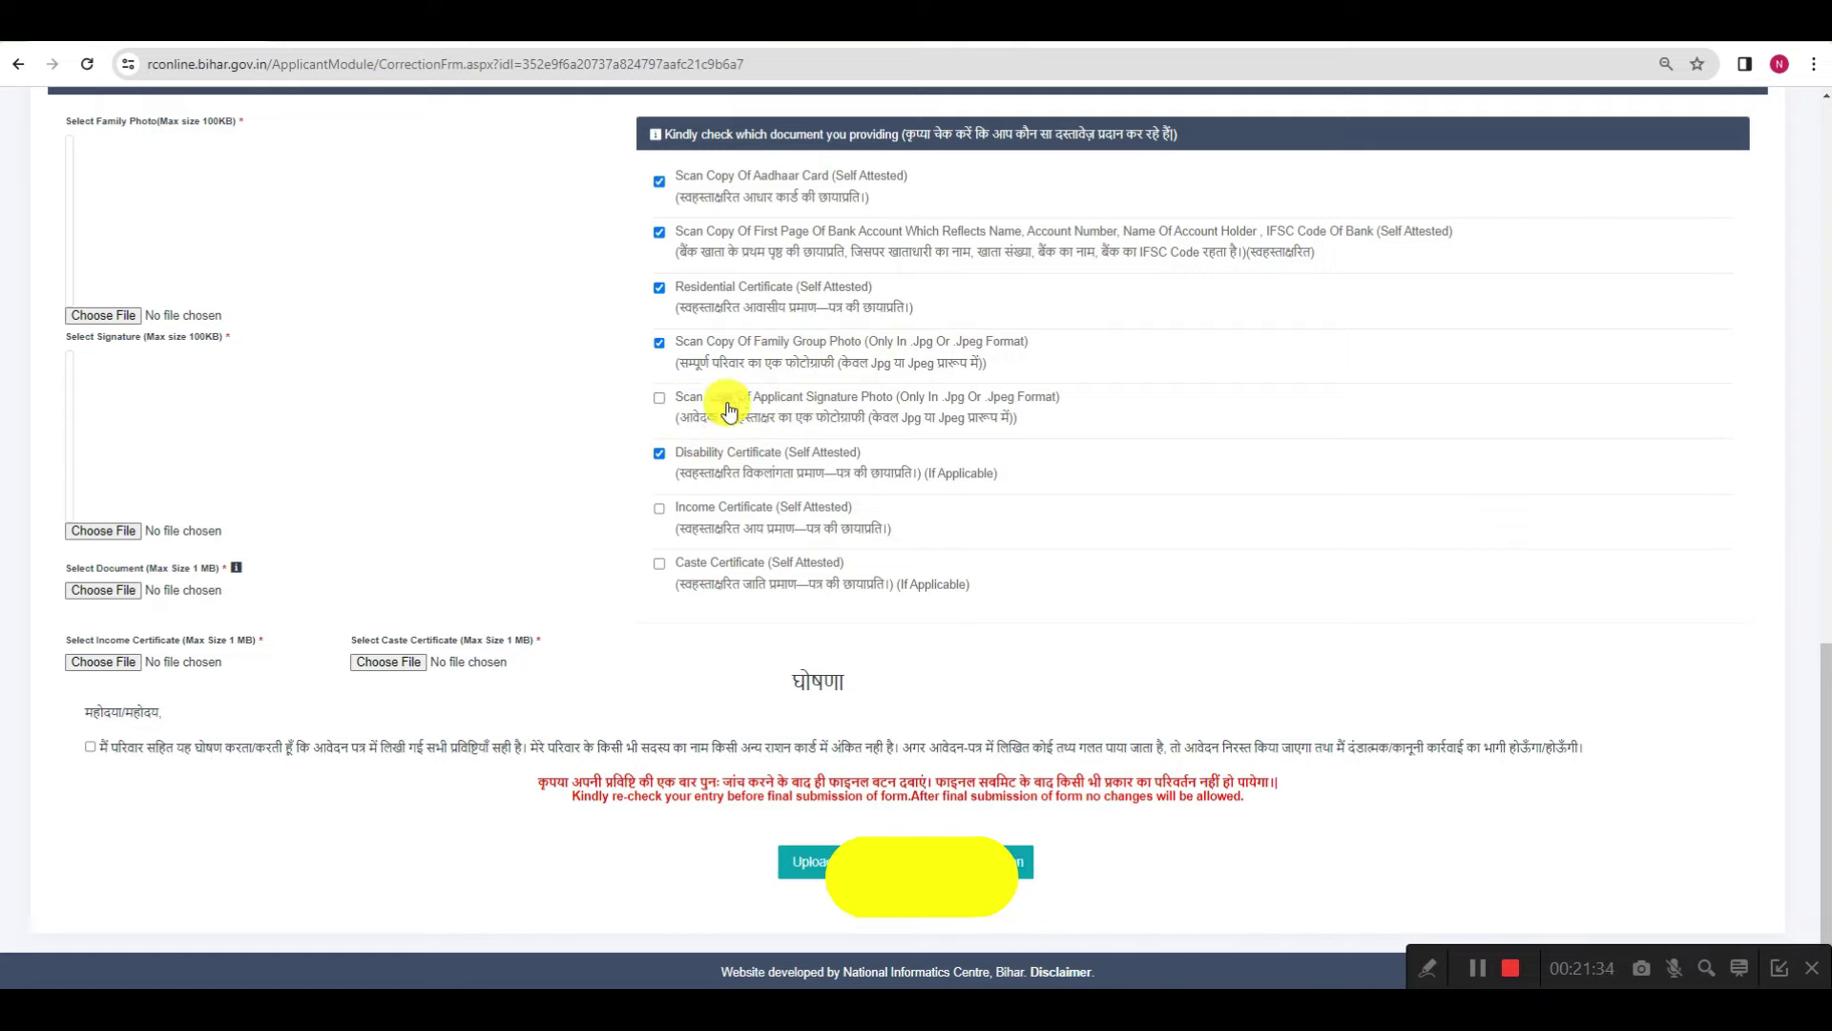
click(659, 398)
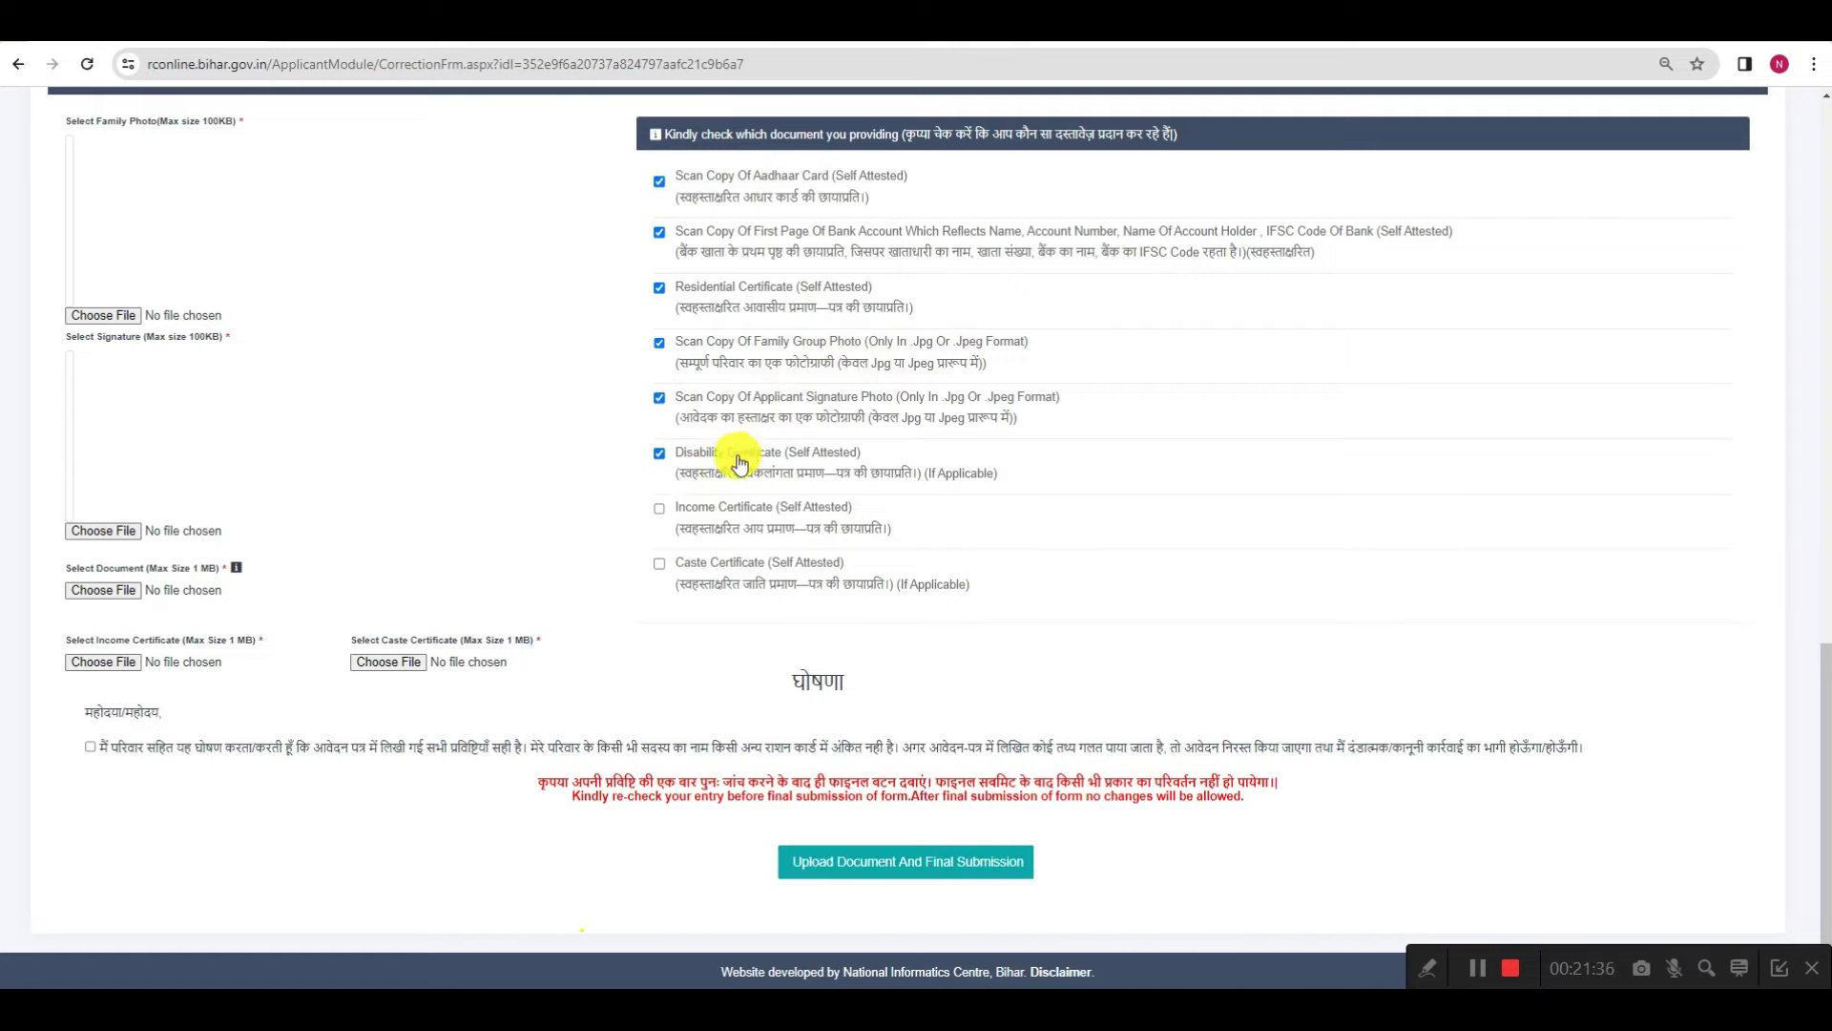
click(661, 456)
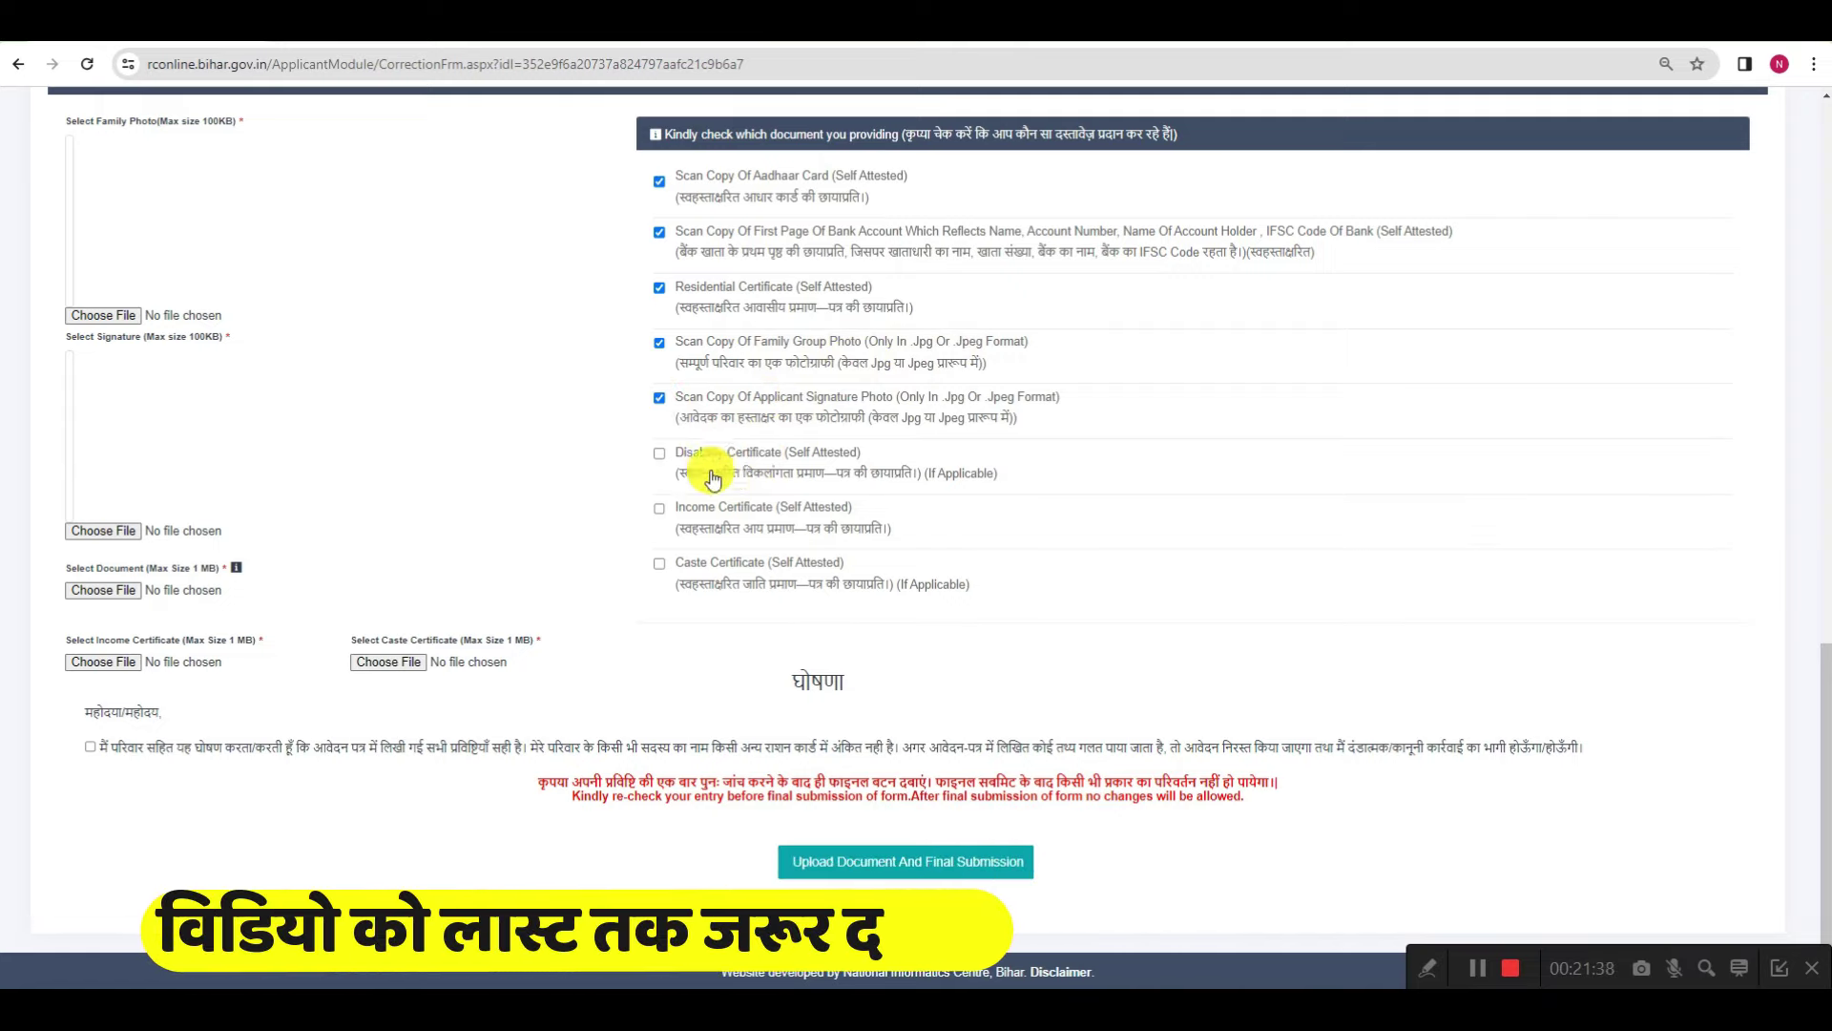
click(660, 514)
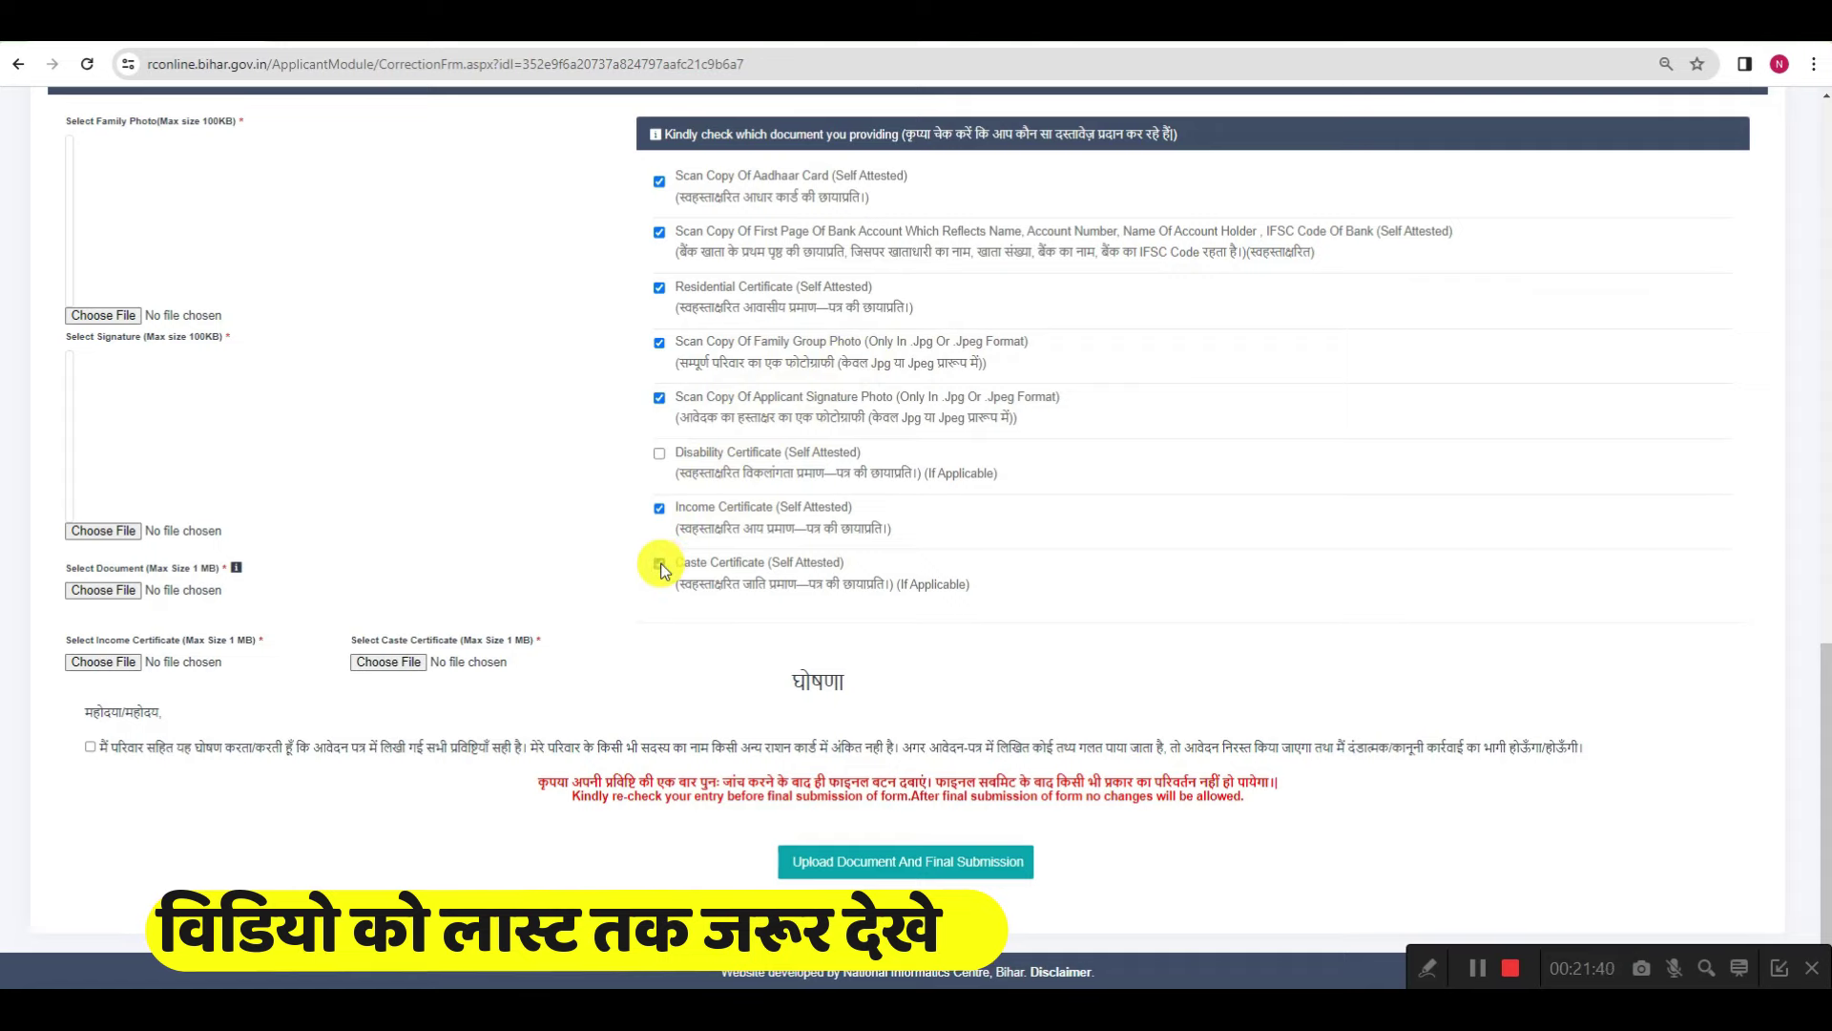
click(660, 565)
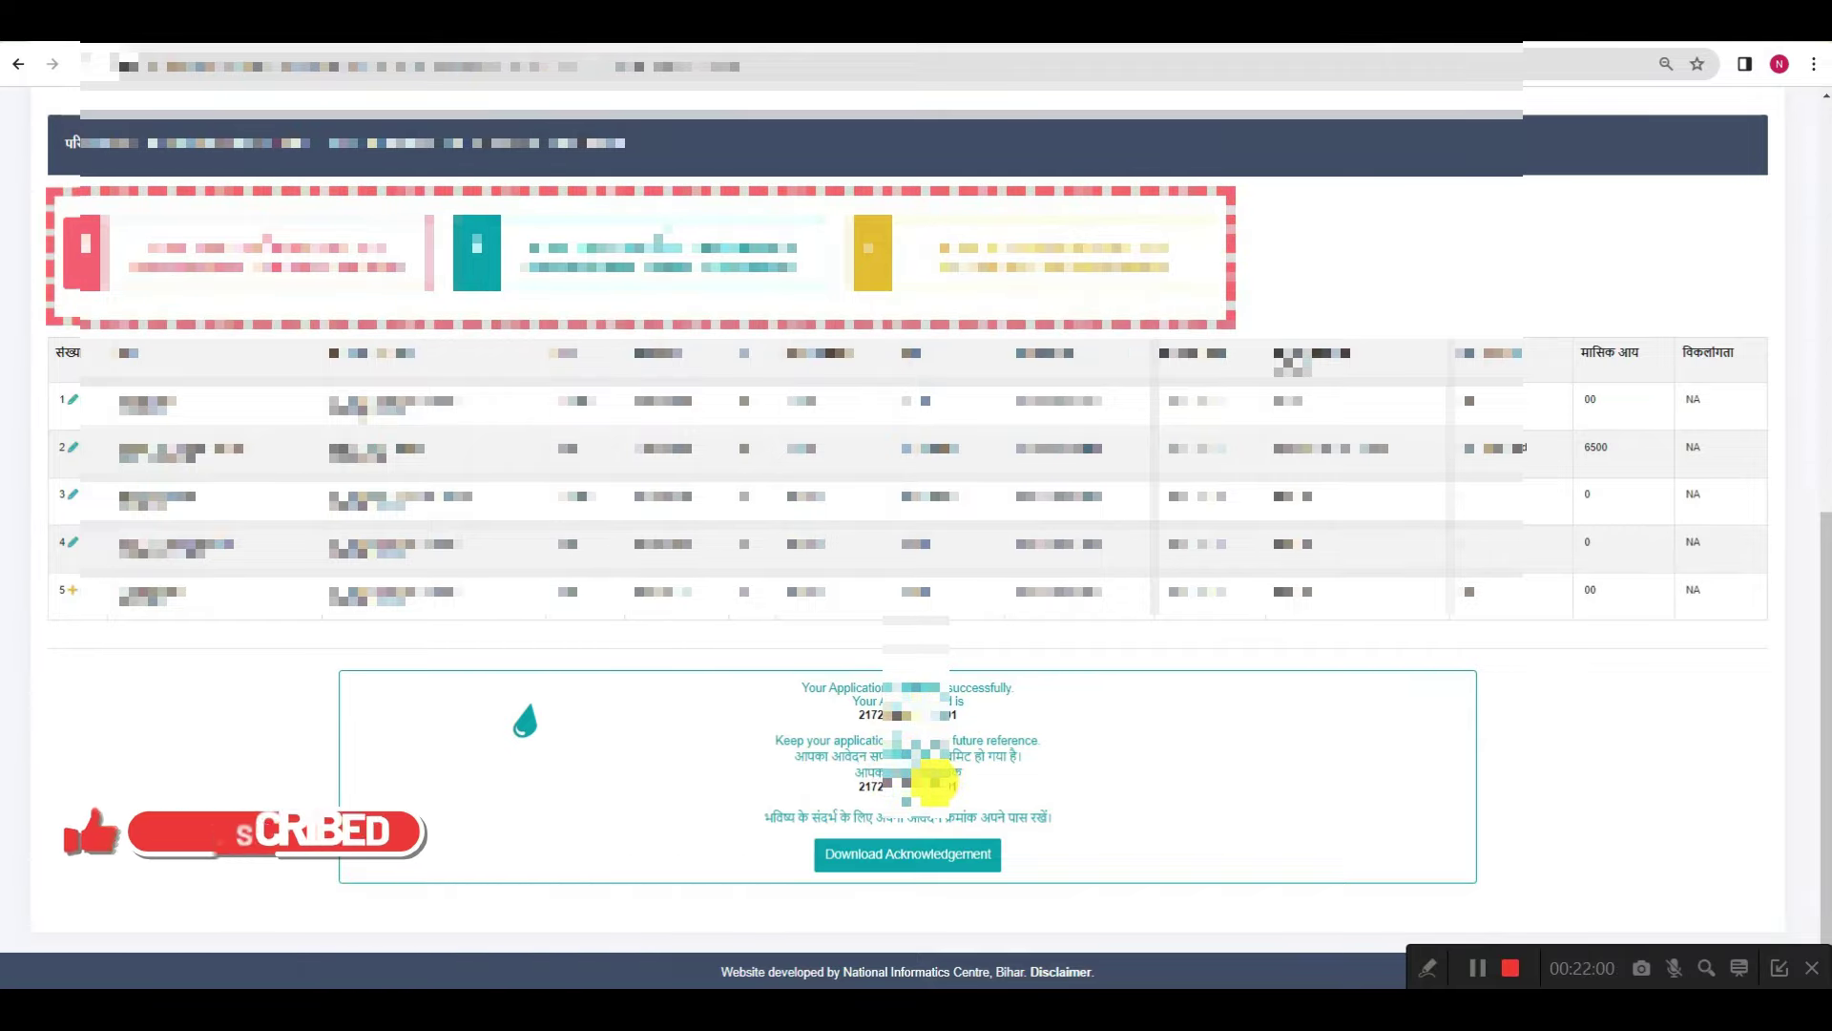
- Download the acknowledgement of the submitted application and check the application's tracking status
click(897, 862)
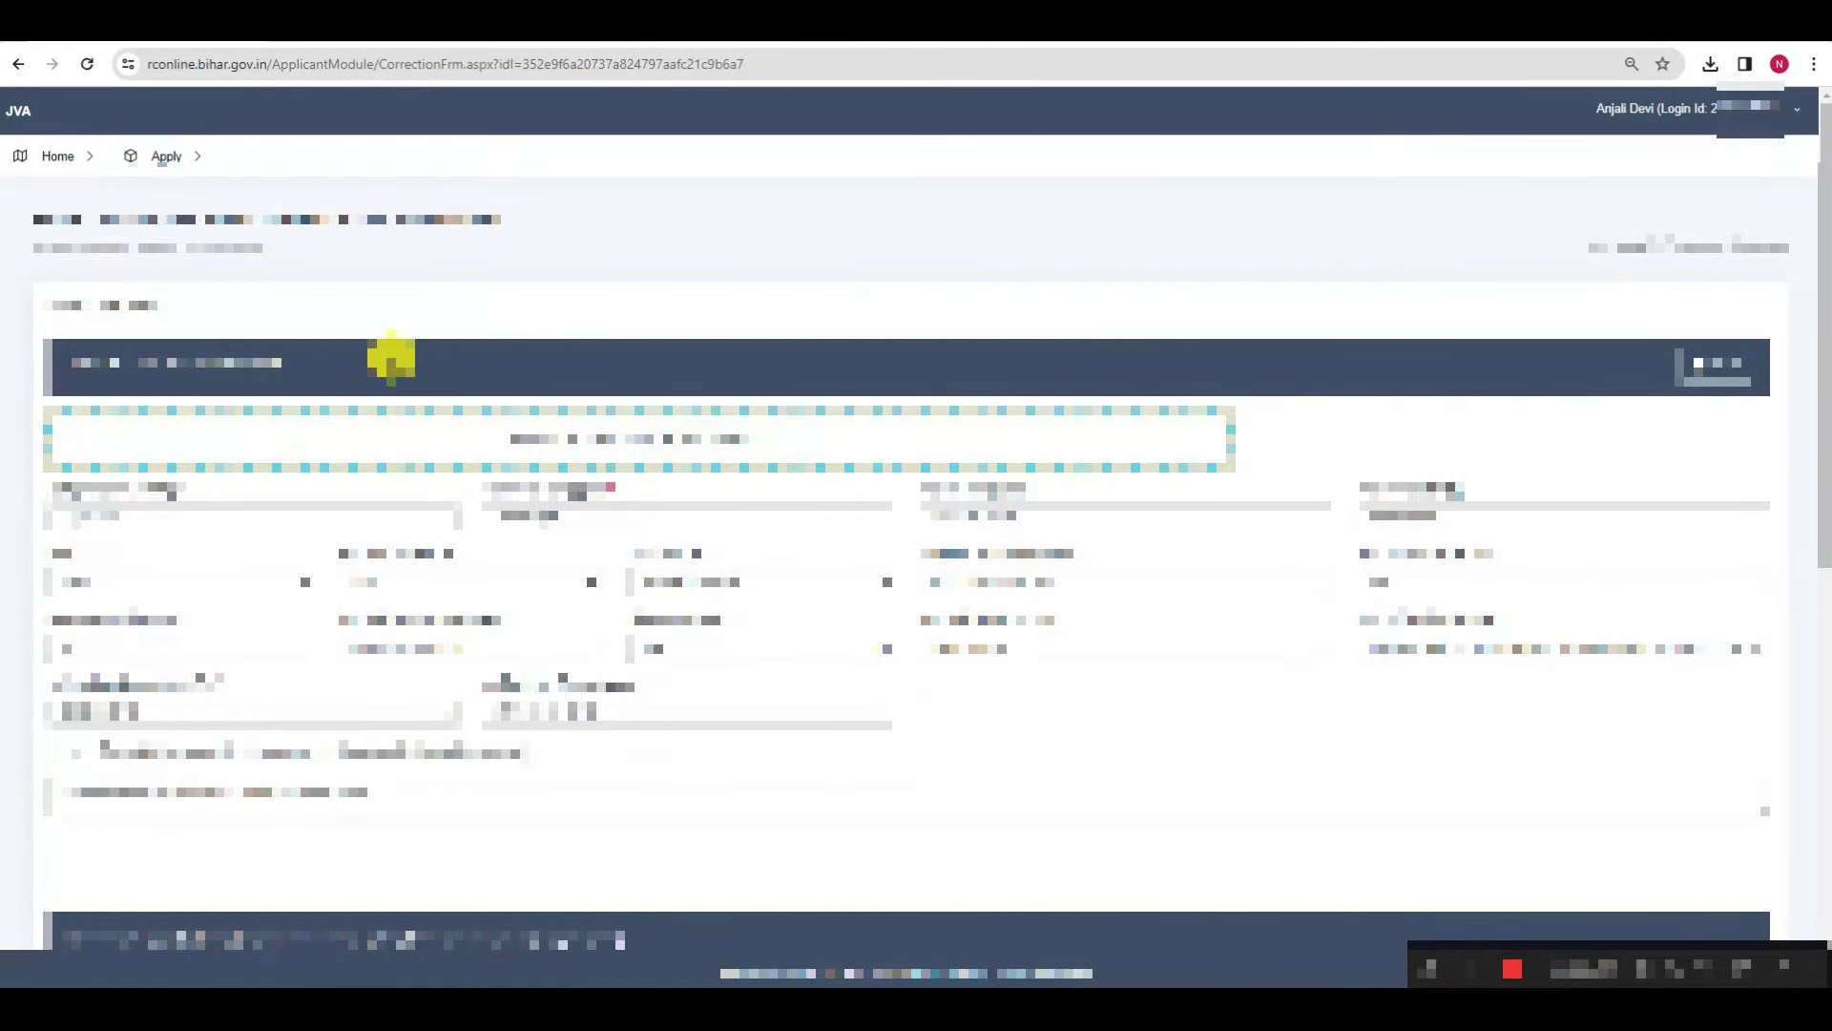
click(168, 155)
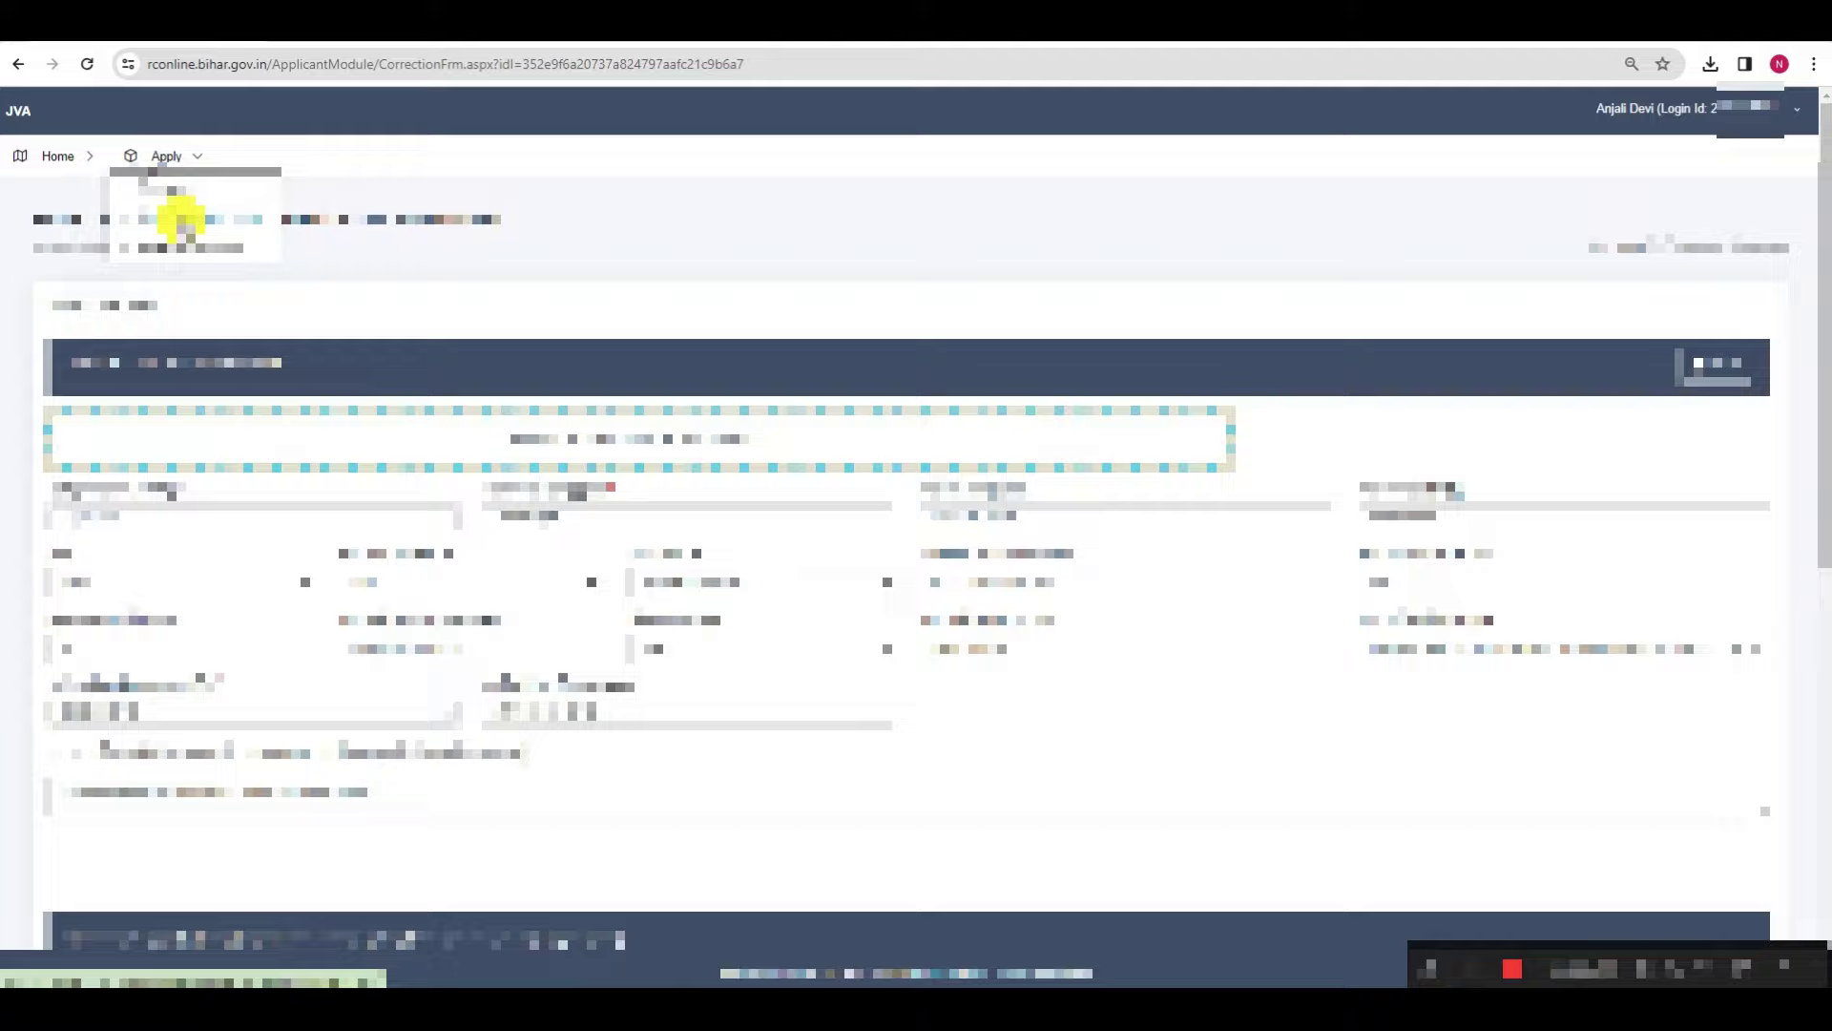
click(210, 218)
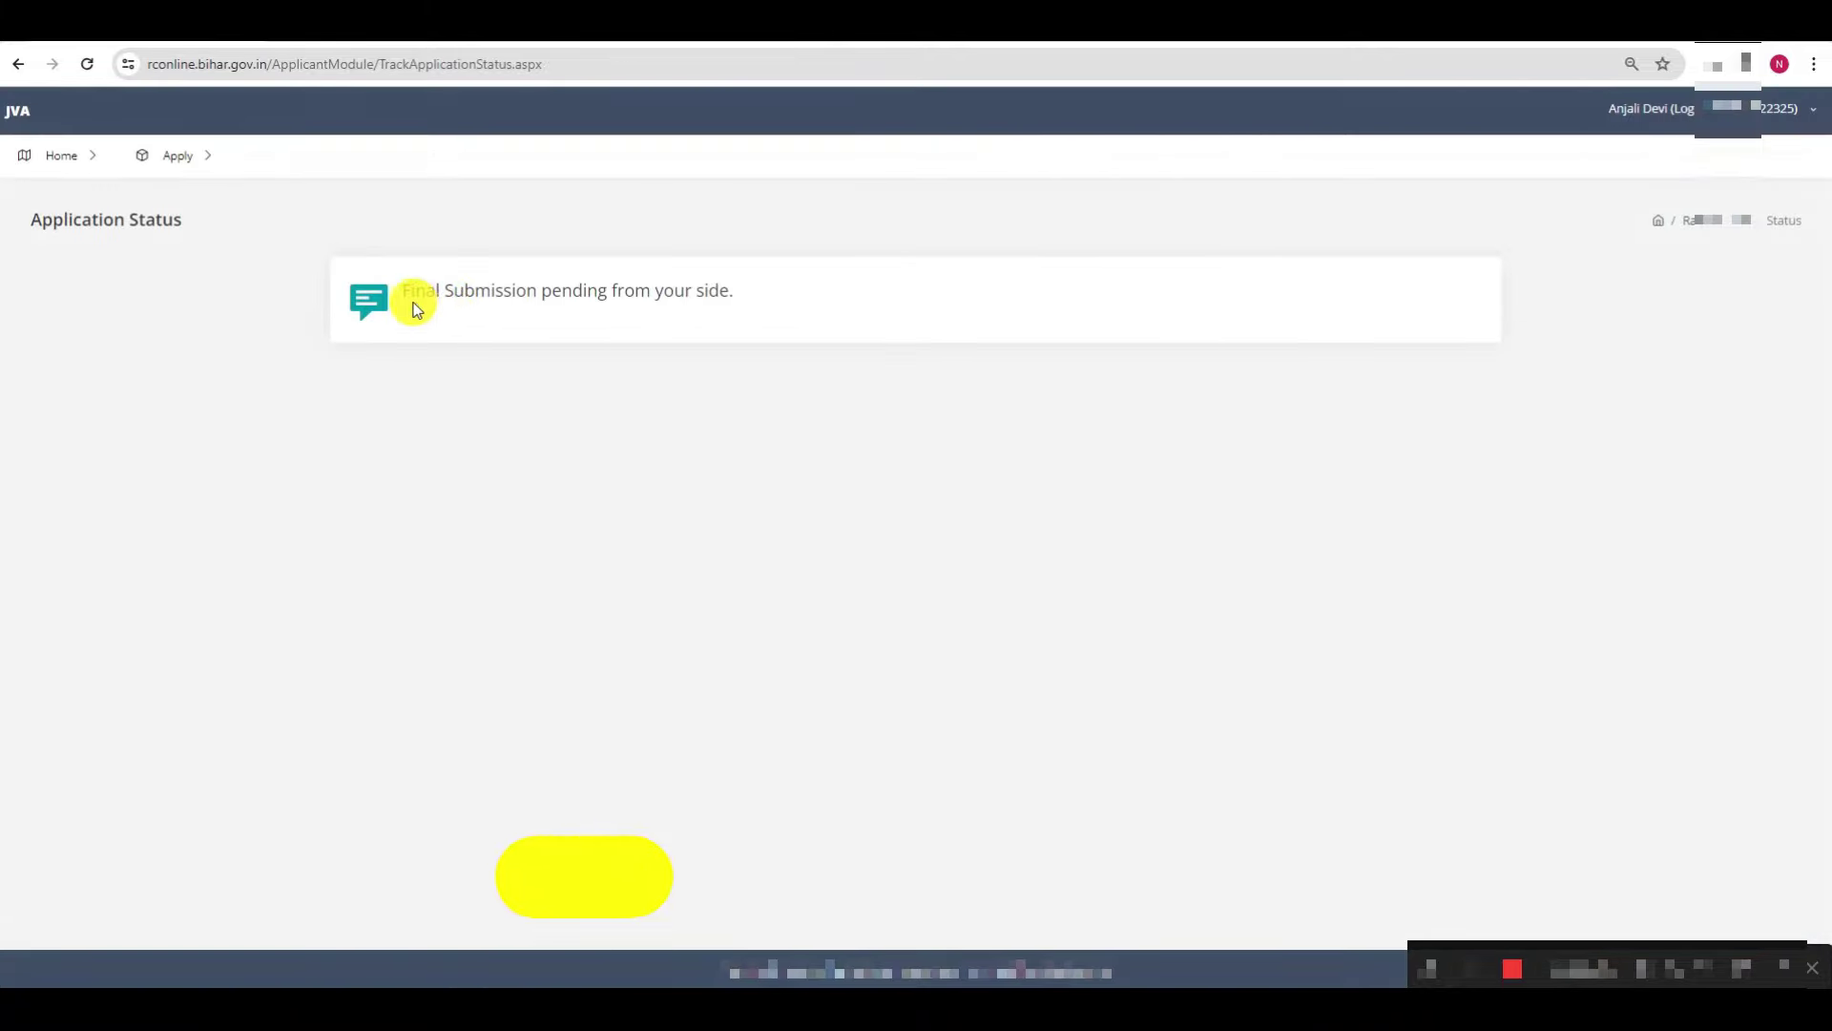
drag(405, 294, 703, 311)
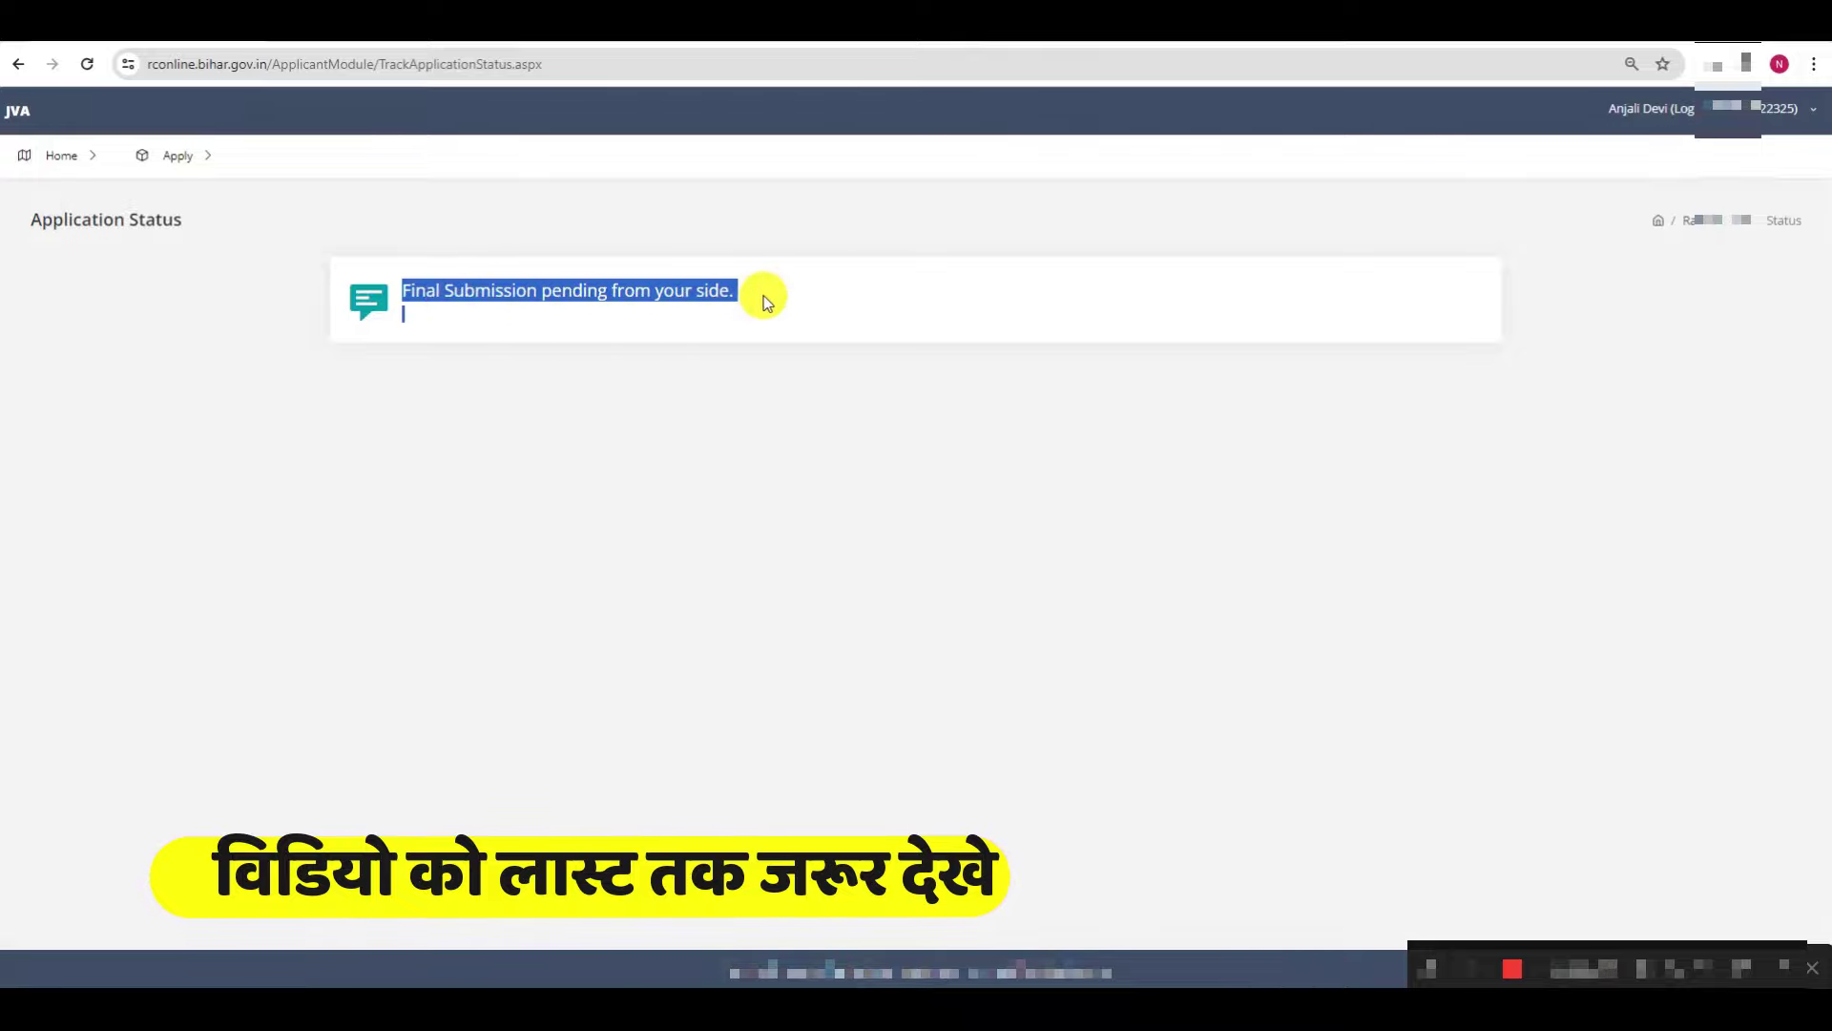